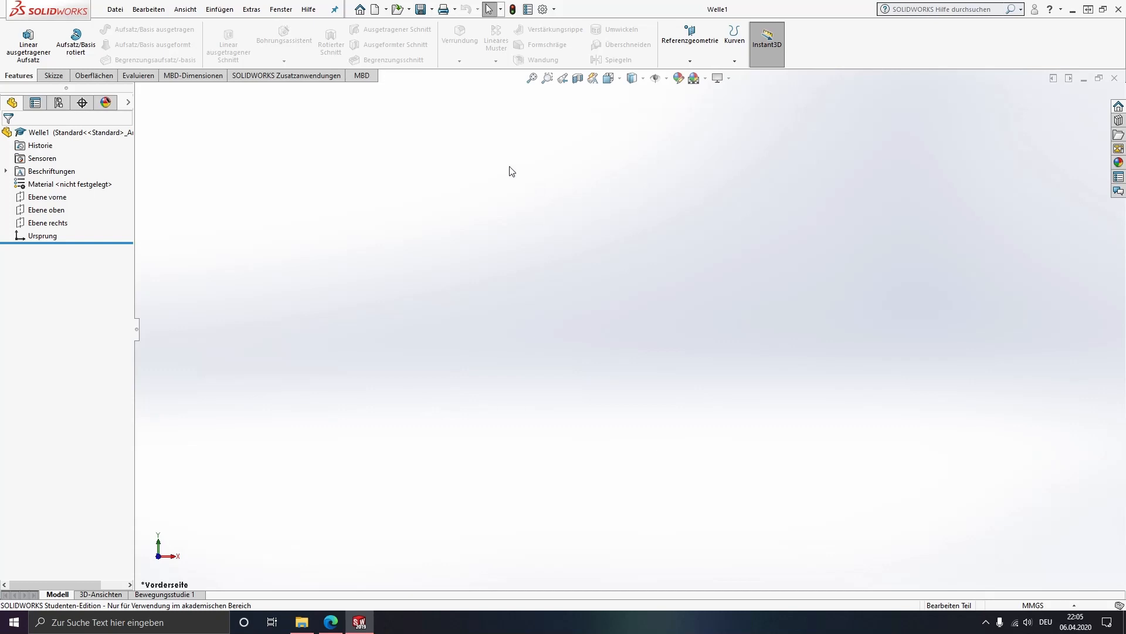
Start a new sketch on the front plane (Ebene vorne).
click(48, 197)
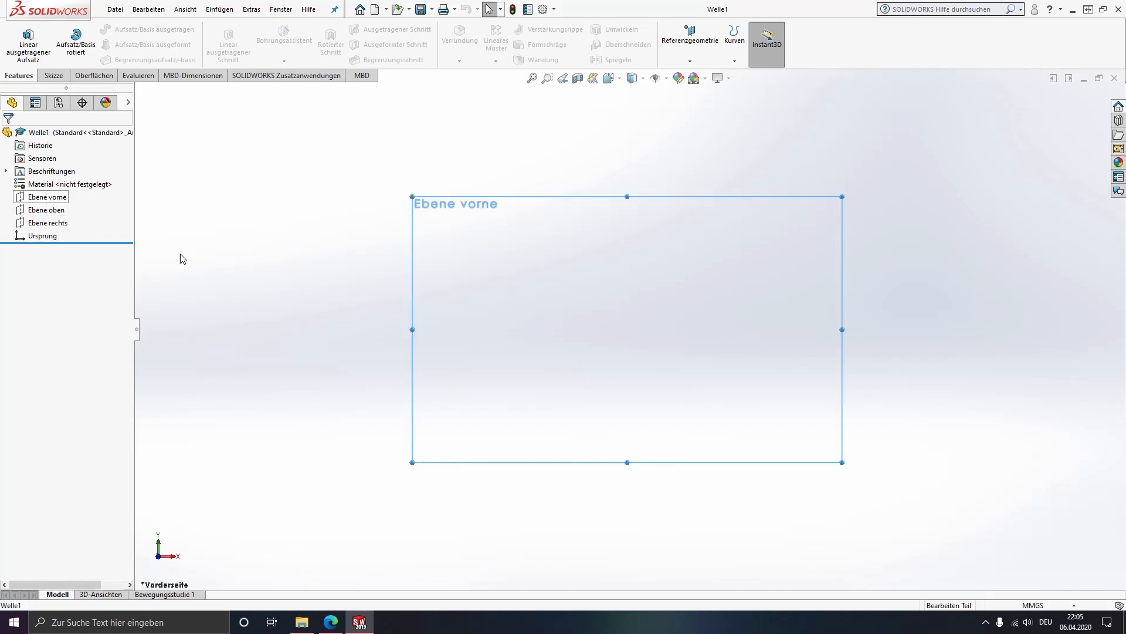
click(53, 75)
click(14, 34)
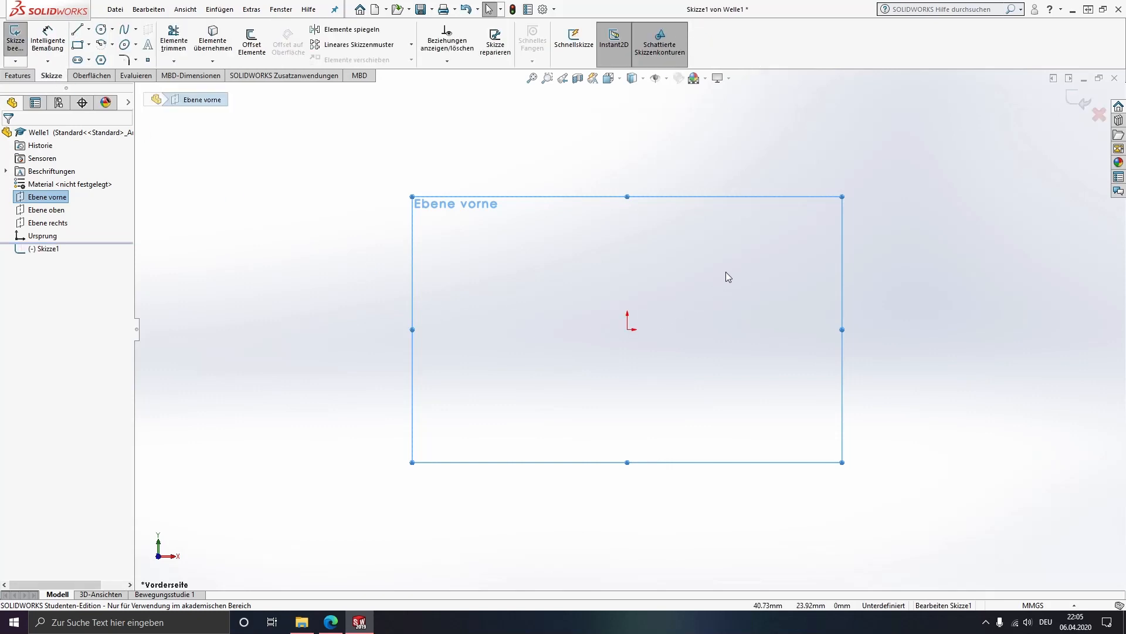
Sketch a horizontal construction line about 125 mm long starting at the origin.
mouse_move(726, 272)
ctrl+middle_down()
mouse_move(591, 271)
mouse_move(420, 325)
mouse_move(434, 350)
ctrl+middle_up()
scroll(427, 278, down, 2)
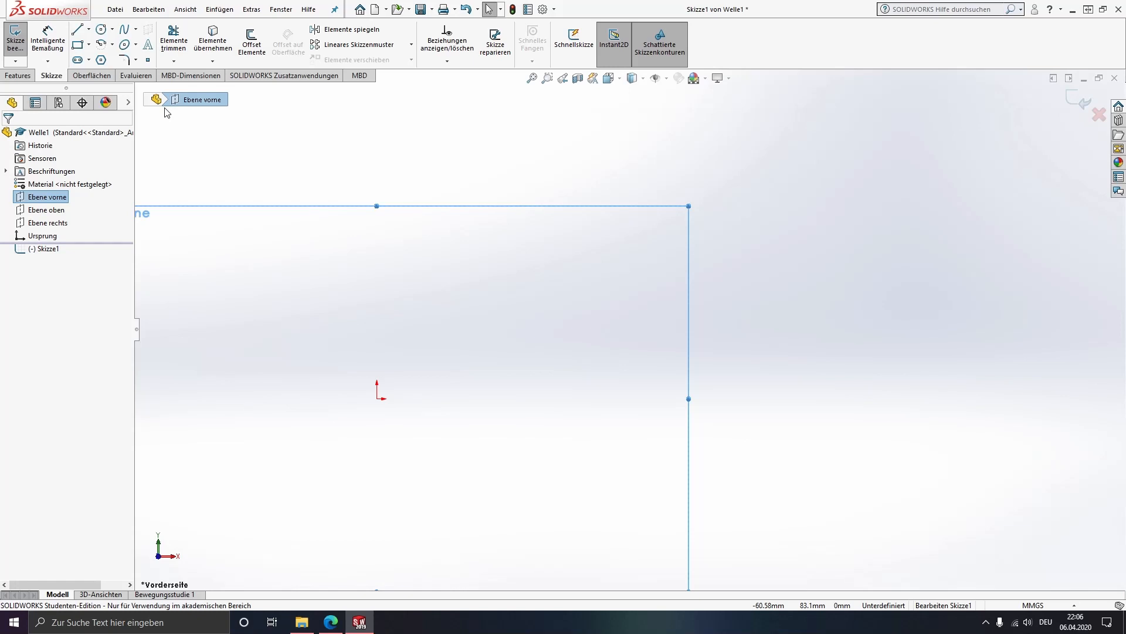
click(89, 29)
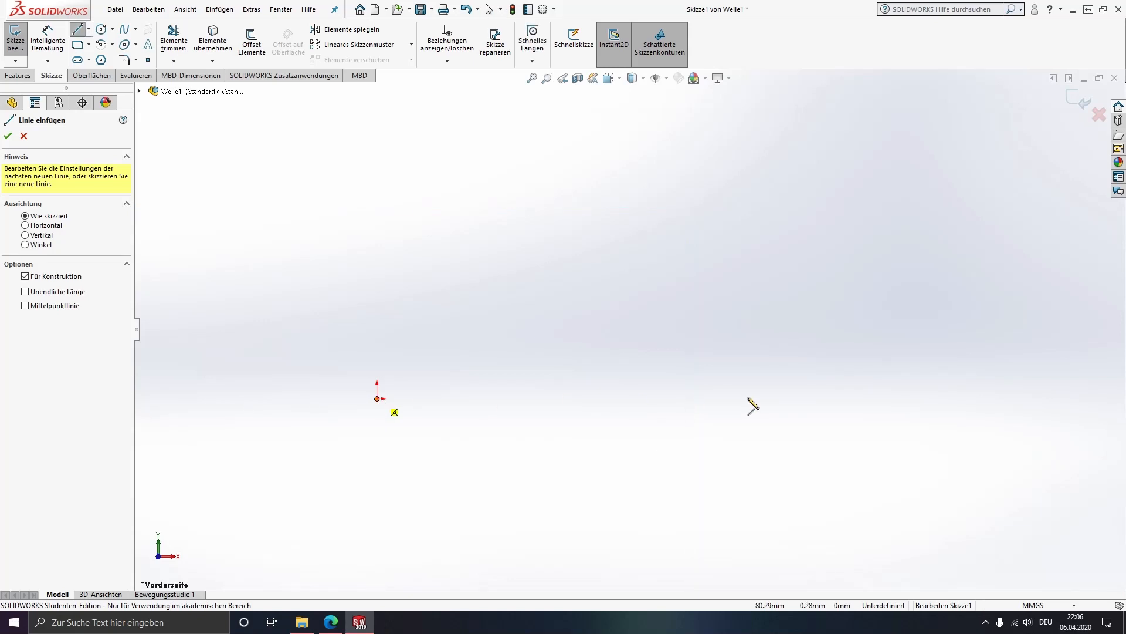
click(817, 399)
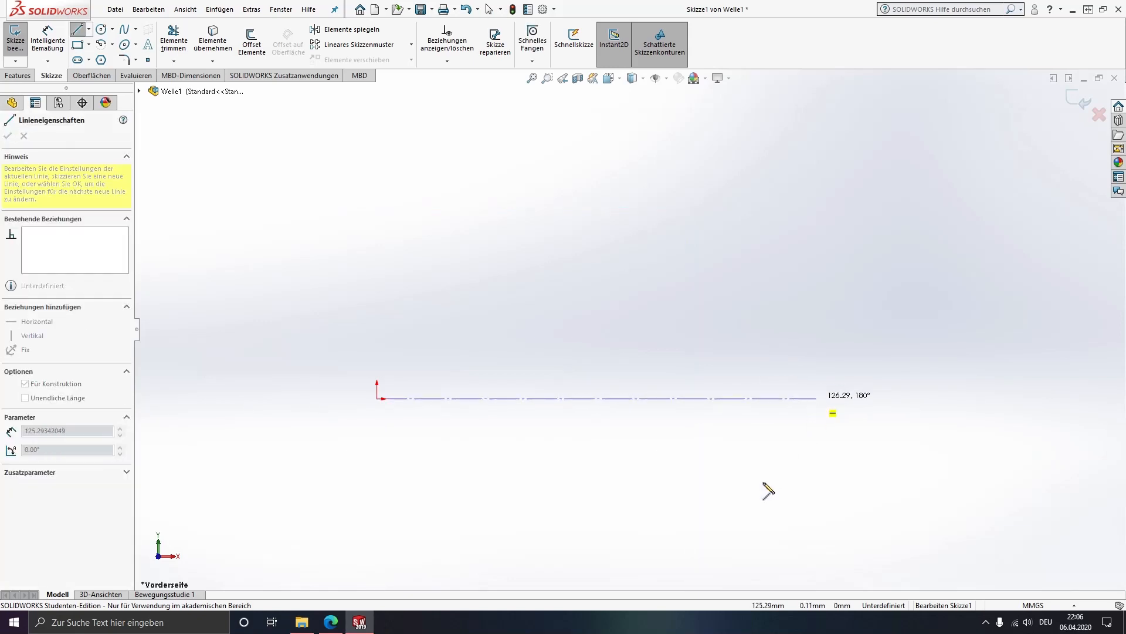
key(Escape)
key(Escape)
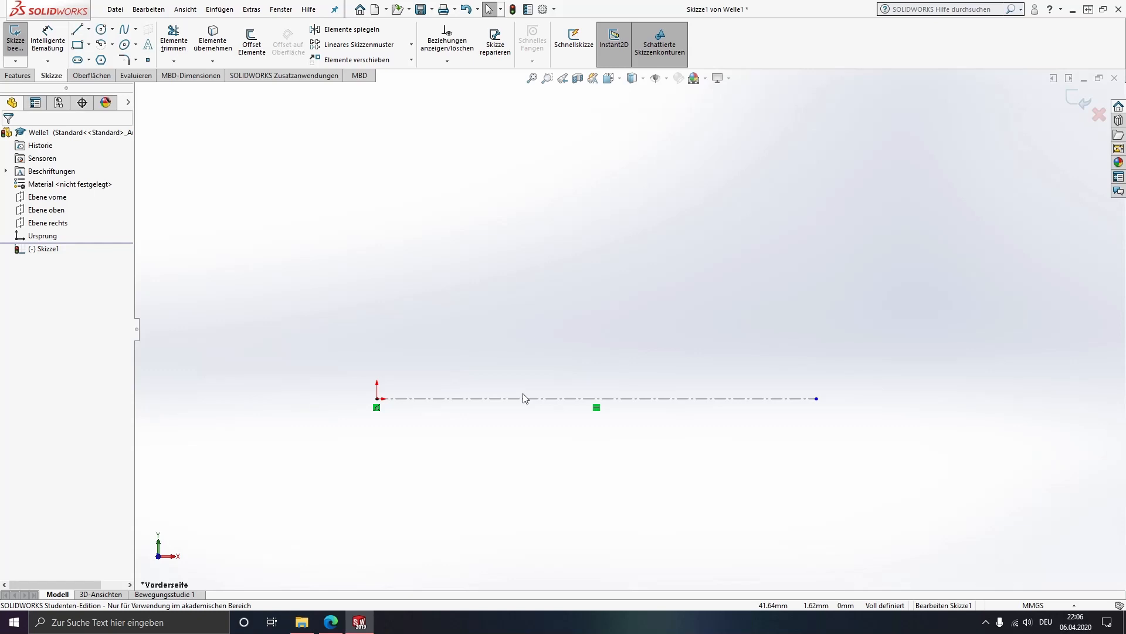
Give the horizontal construction line infinite length.
click(469, 399)
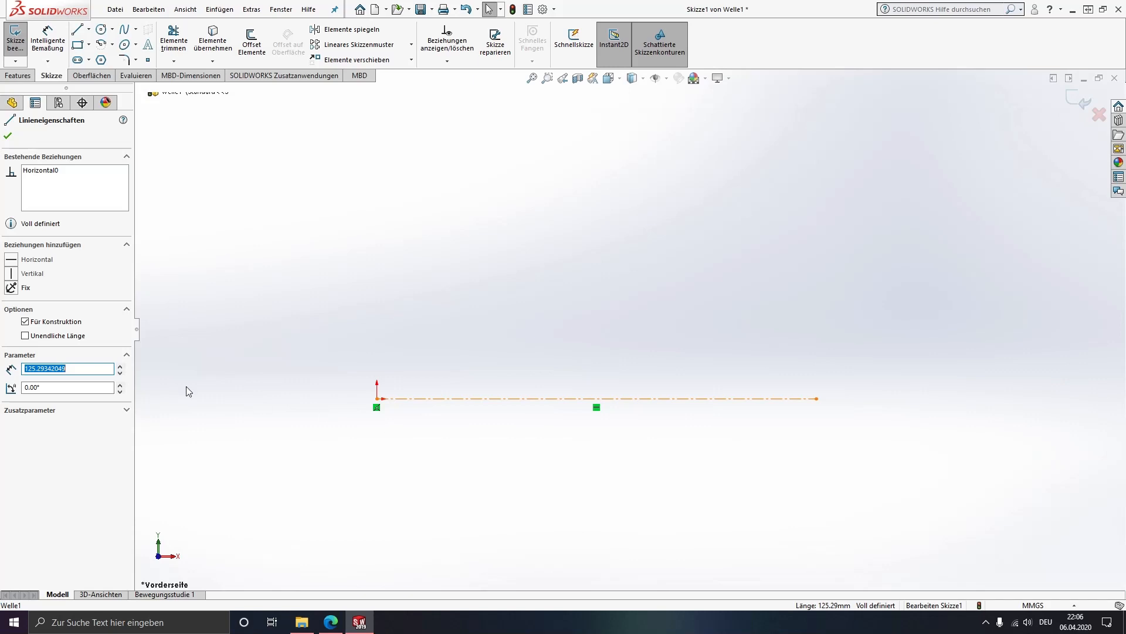
click(49, 336)
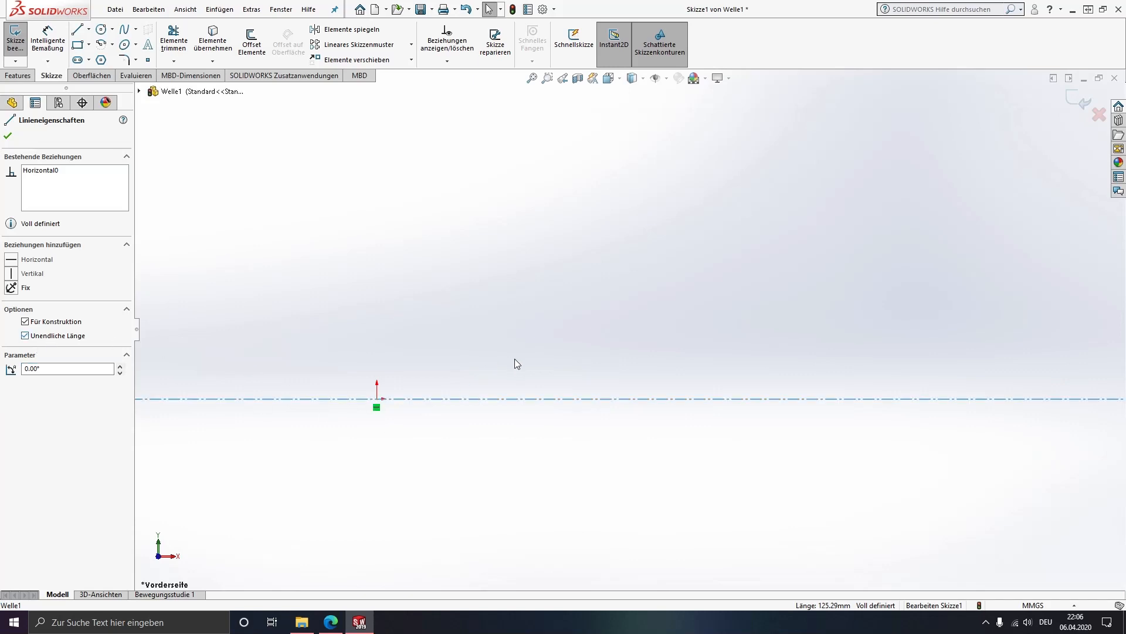
click(599, 523)
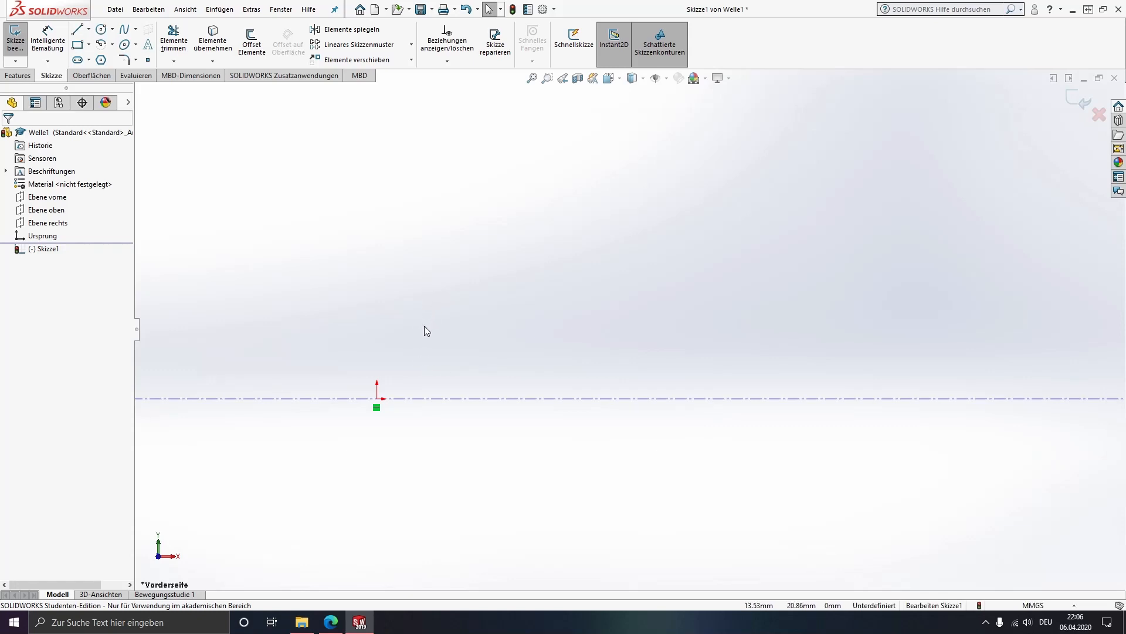
Sketch a vertical line about 37 mm up from the origin, continued by a long horizontal line parallel to the centerline.
key(l)
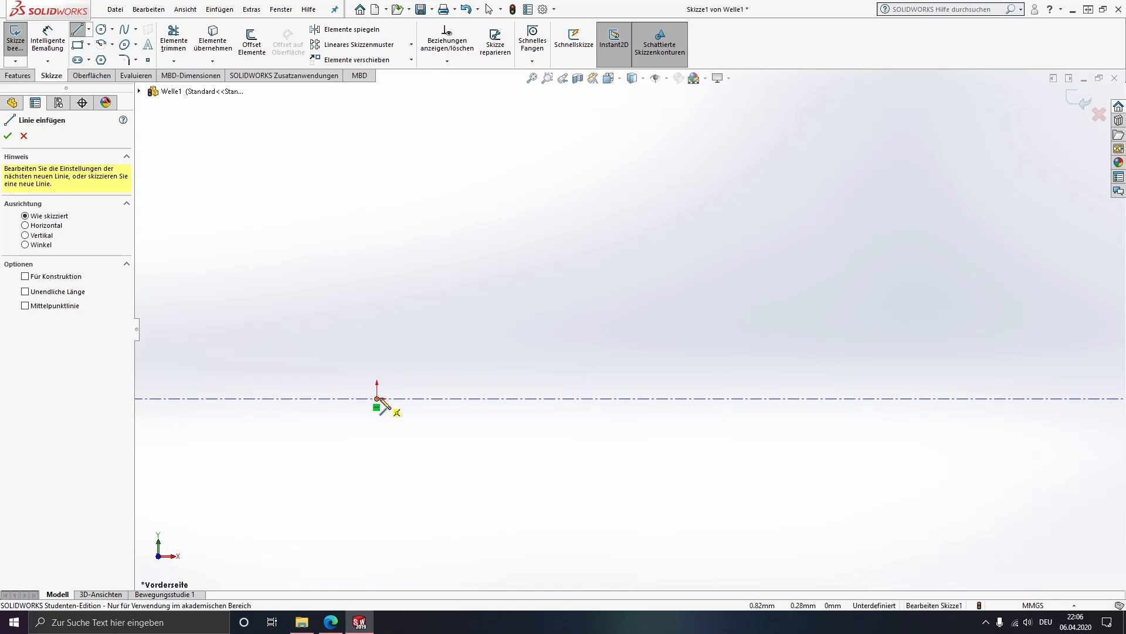
click(376, 399)
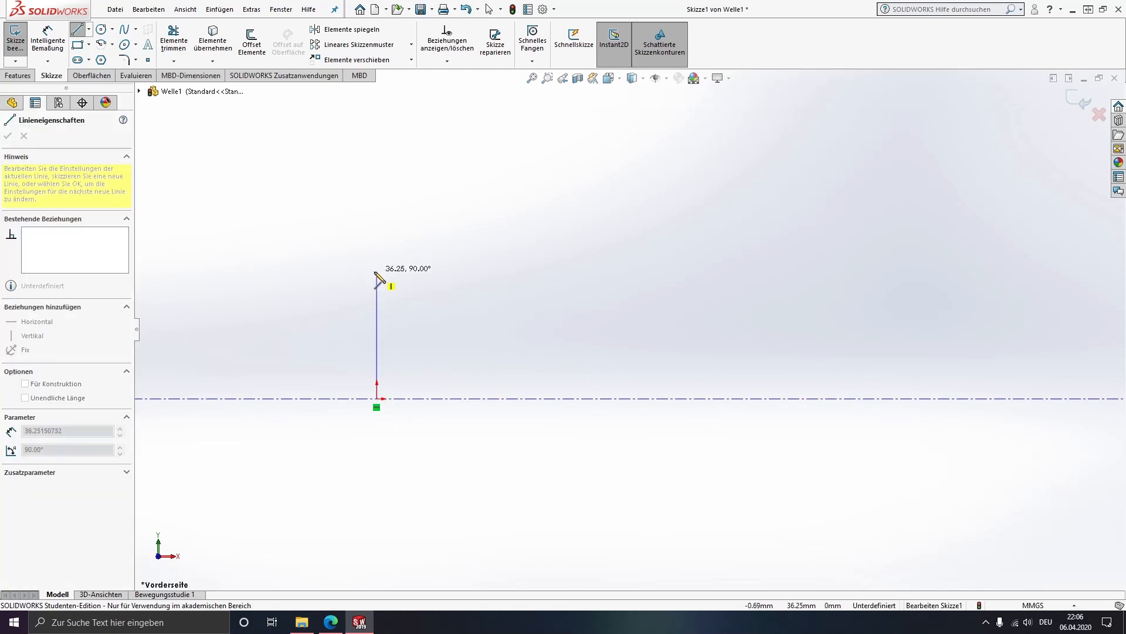
mouse_move(374, 272)
ctrl+middle_down()
mouse_move(250, 272)
mouse_move(230, 293)
mouse_move(241, 302)
ctrl+middle_up()
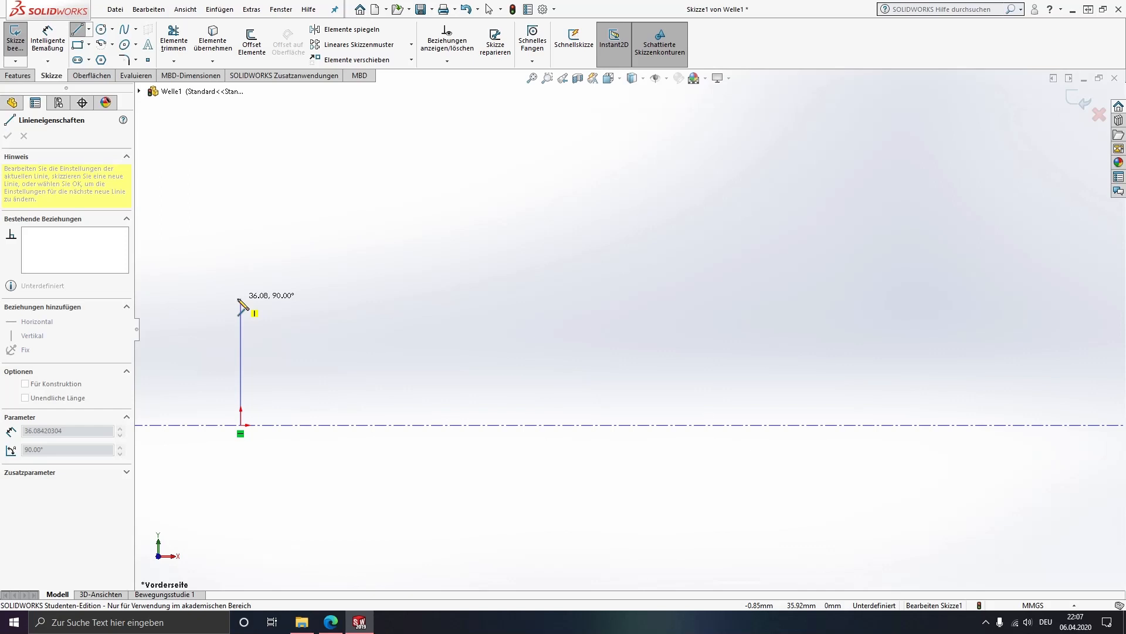
click(240, 297)
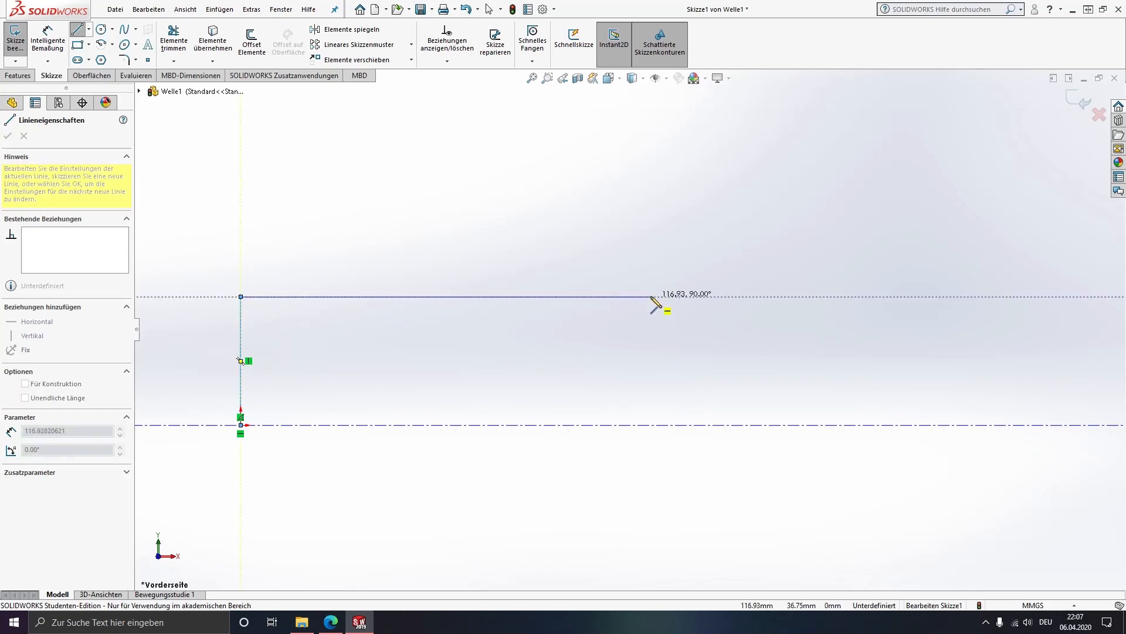
click(577, 297)
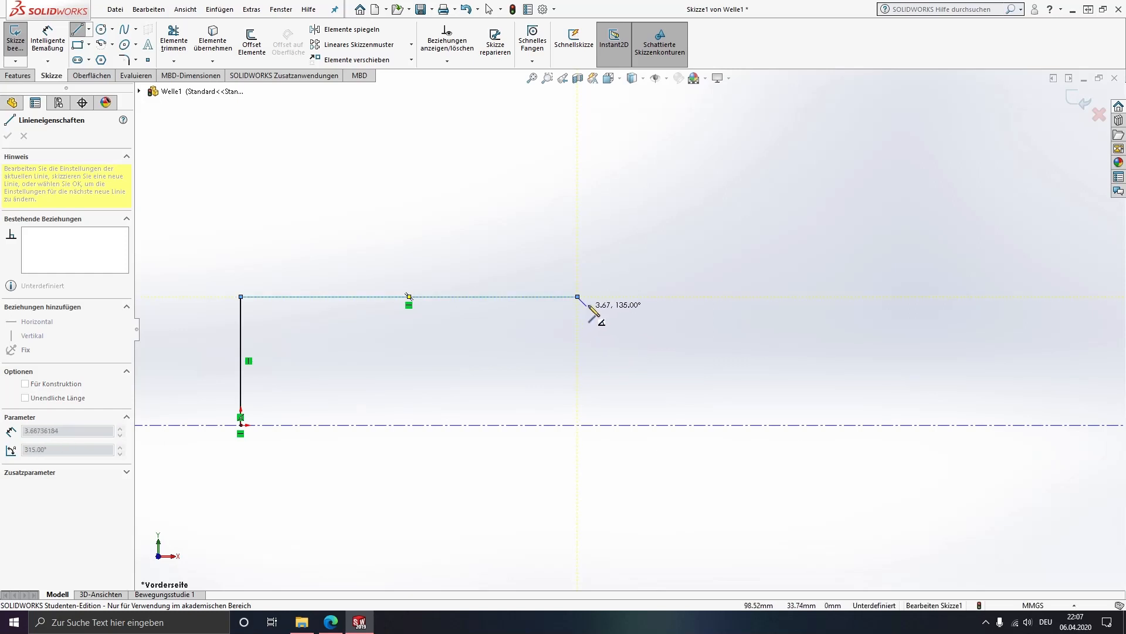
scroll(604, 302, down, 3)
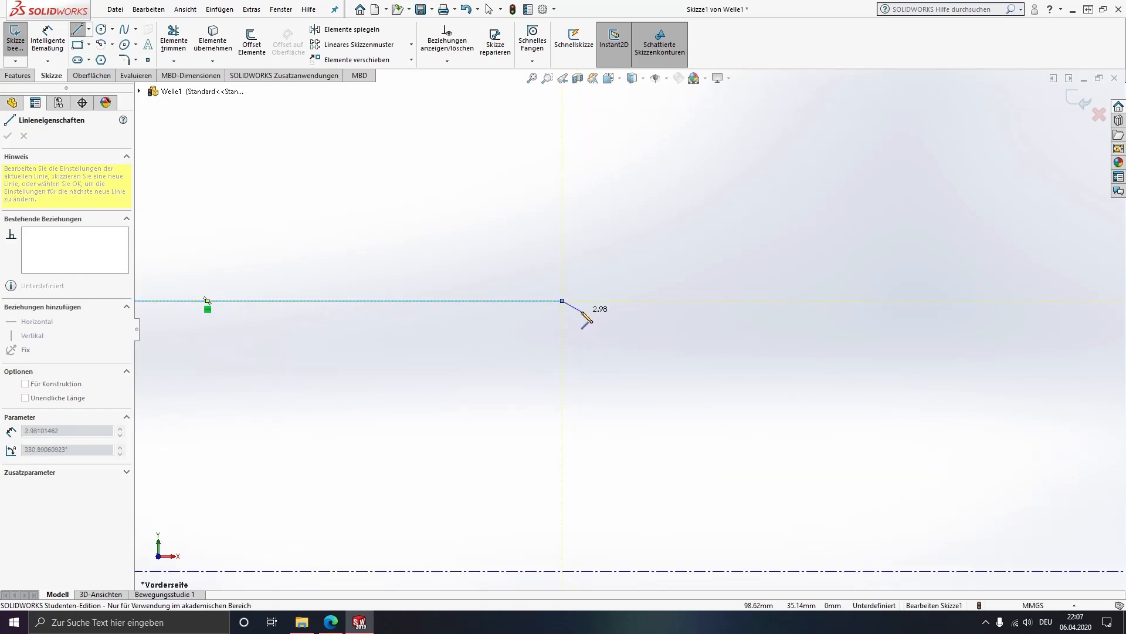
click(579, 311)
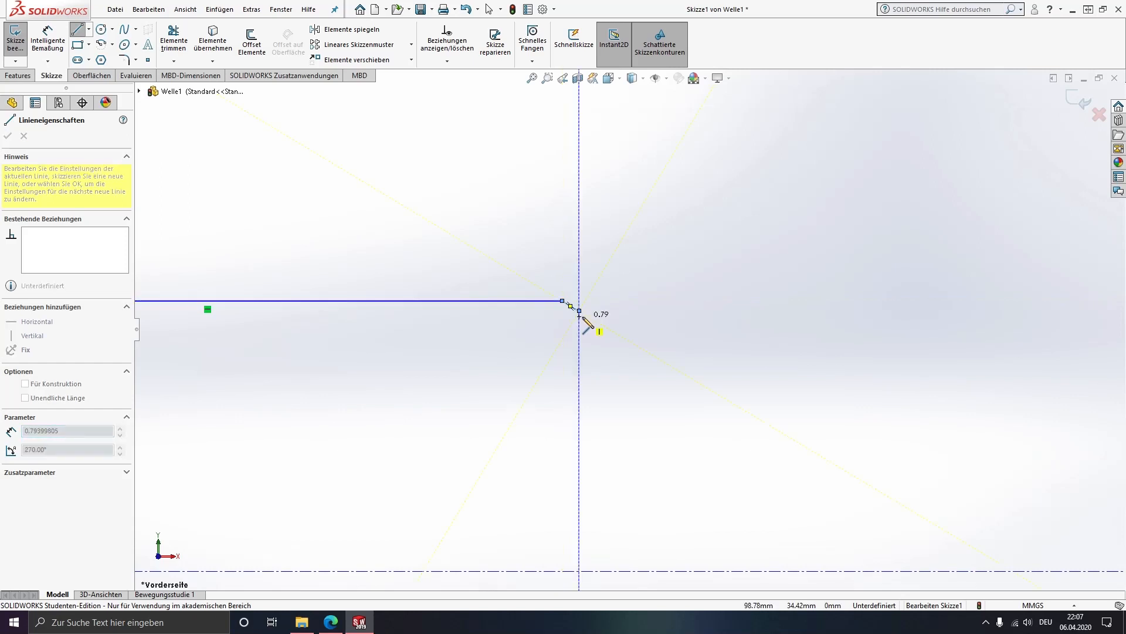
scroll(586, 315, down, 5)
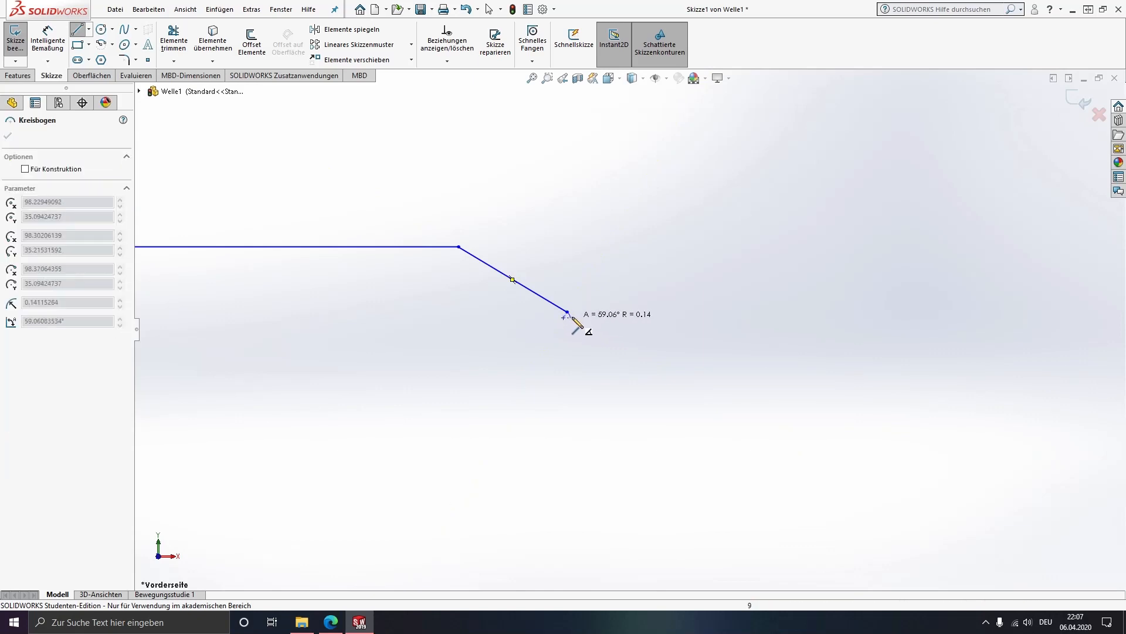
key(Escape)
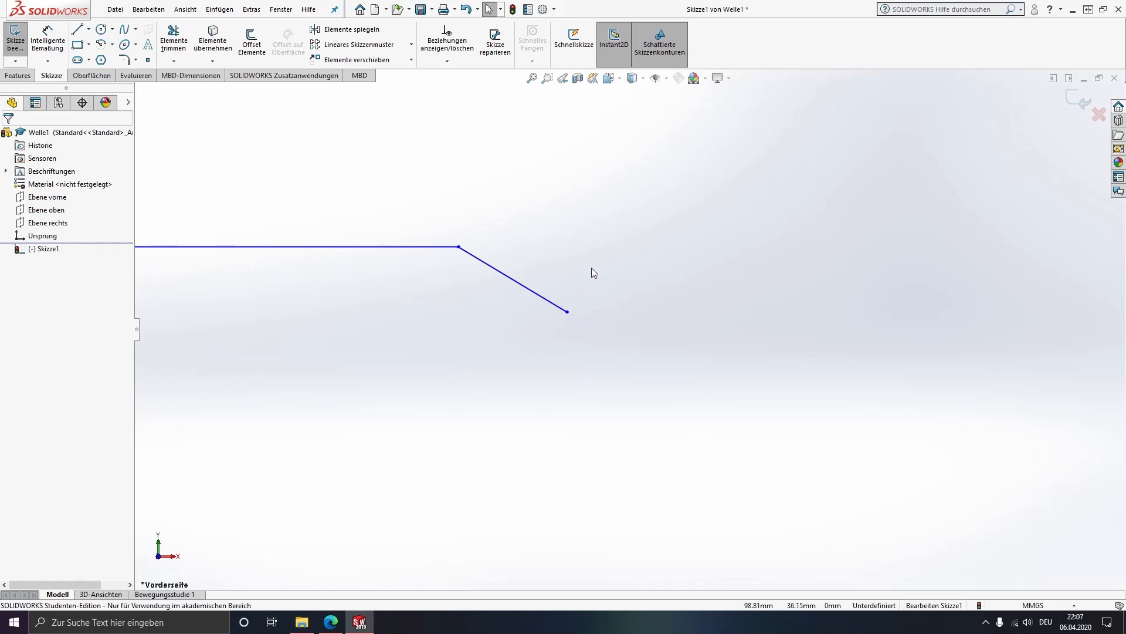
key(l)
key(Escape)
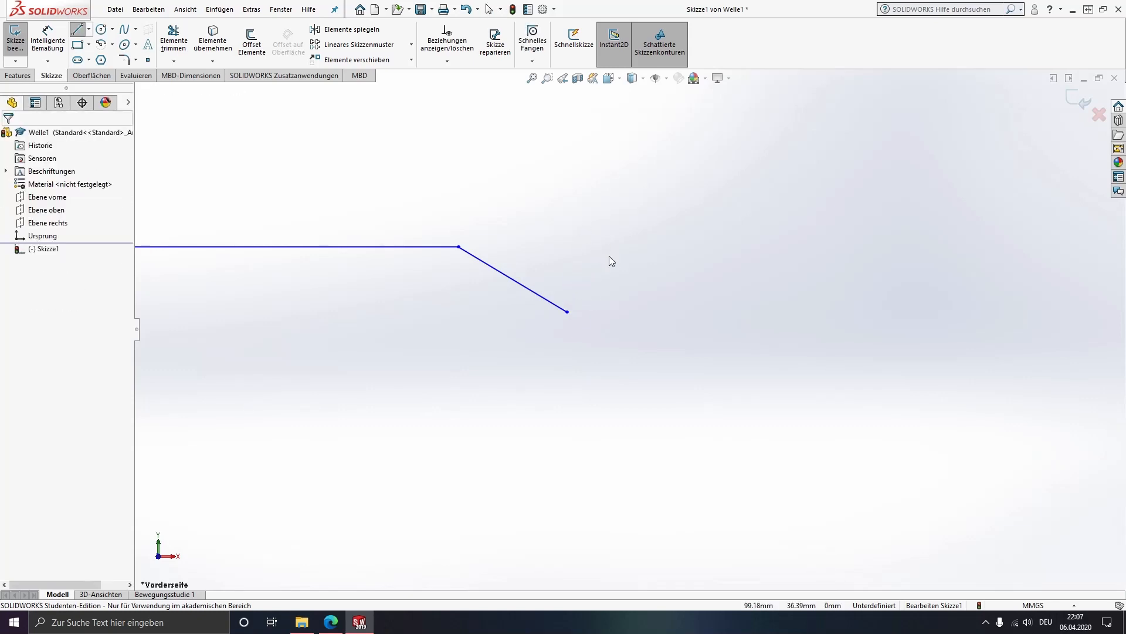
key(ctrl+z)
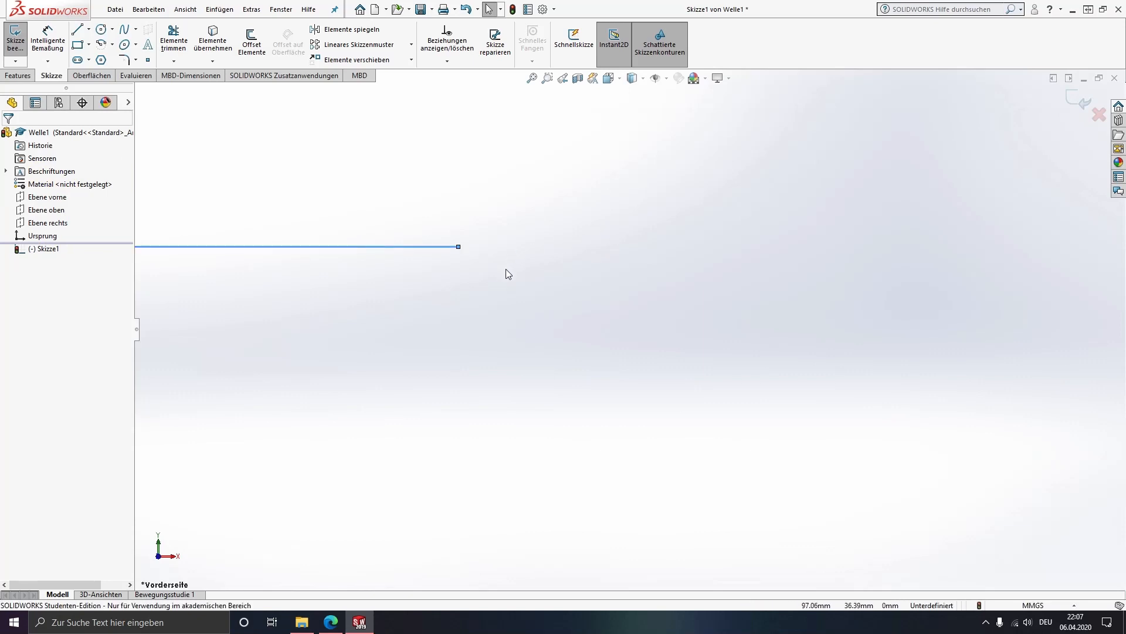
key(Escape)
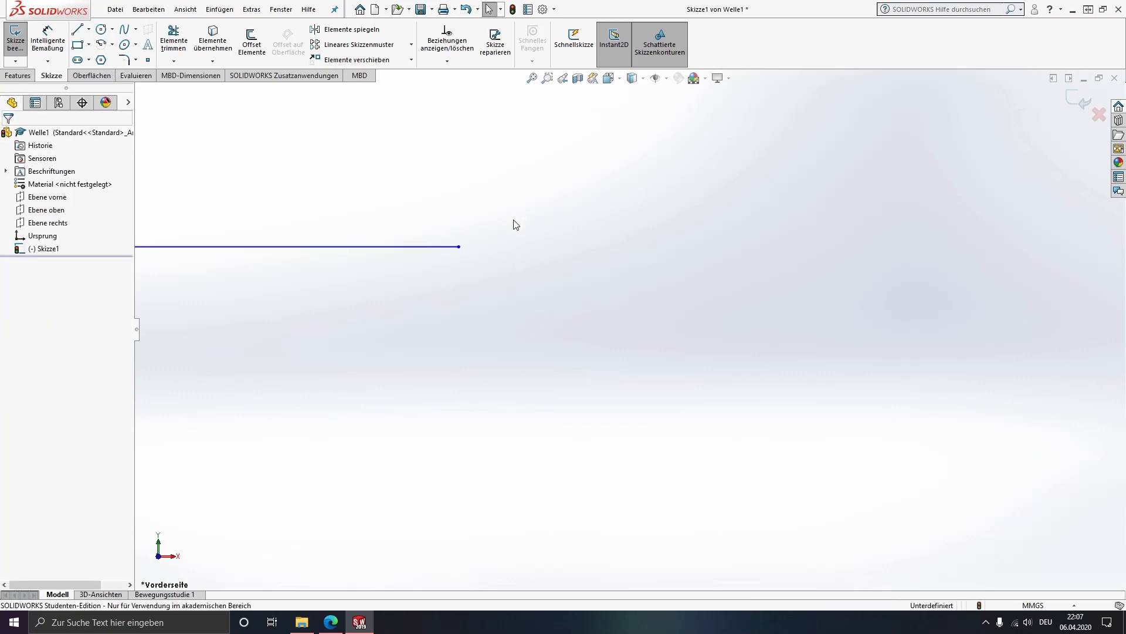
Sketch an undercut from the long line's free end: sloped line, tangent arc of about 2.1 mm radius, short horizontal line and tangent quarter arc.
key(l)
click(458, 246)
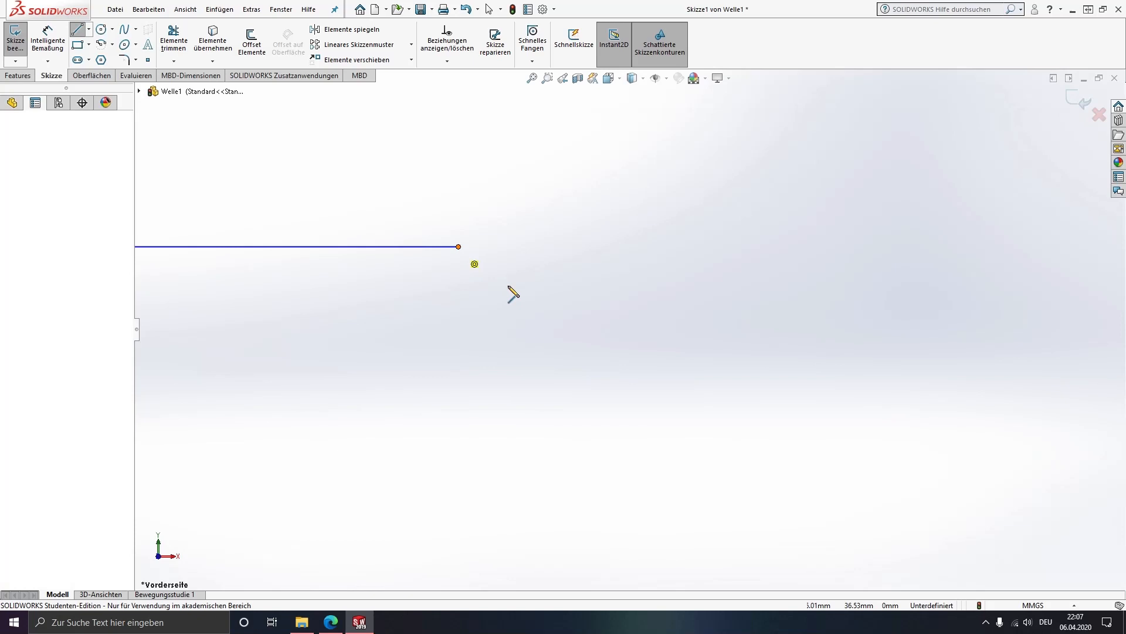
click(538, 293)
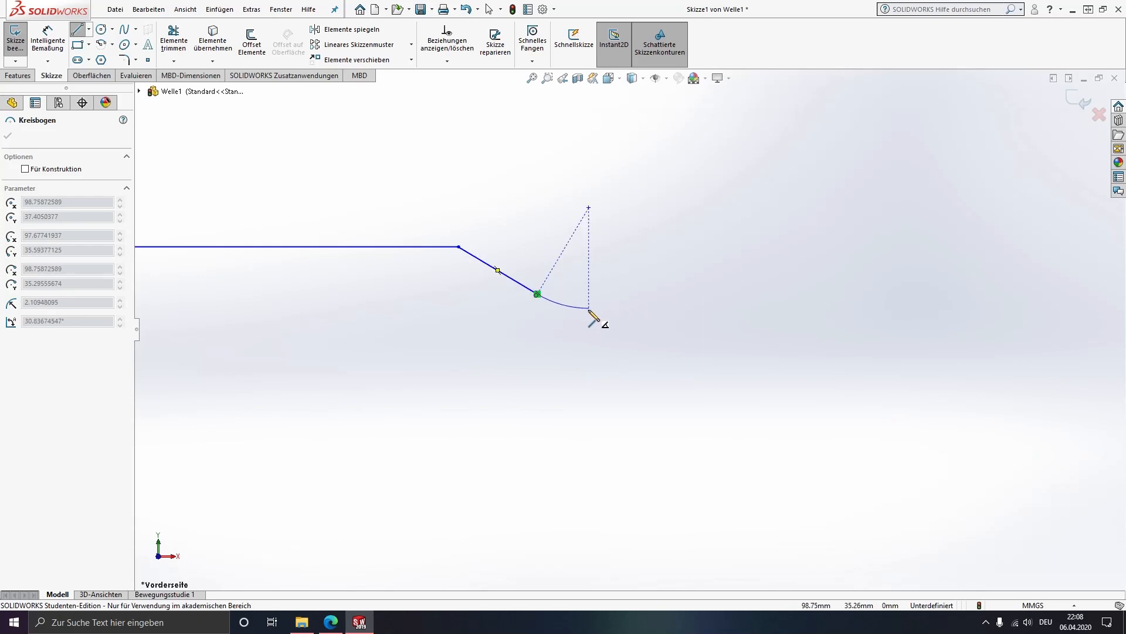
click(589, 307)
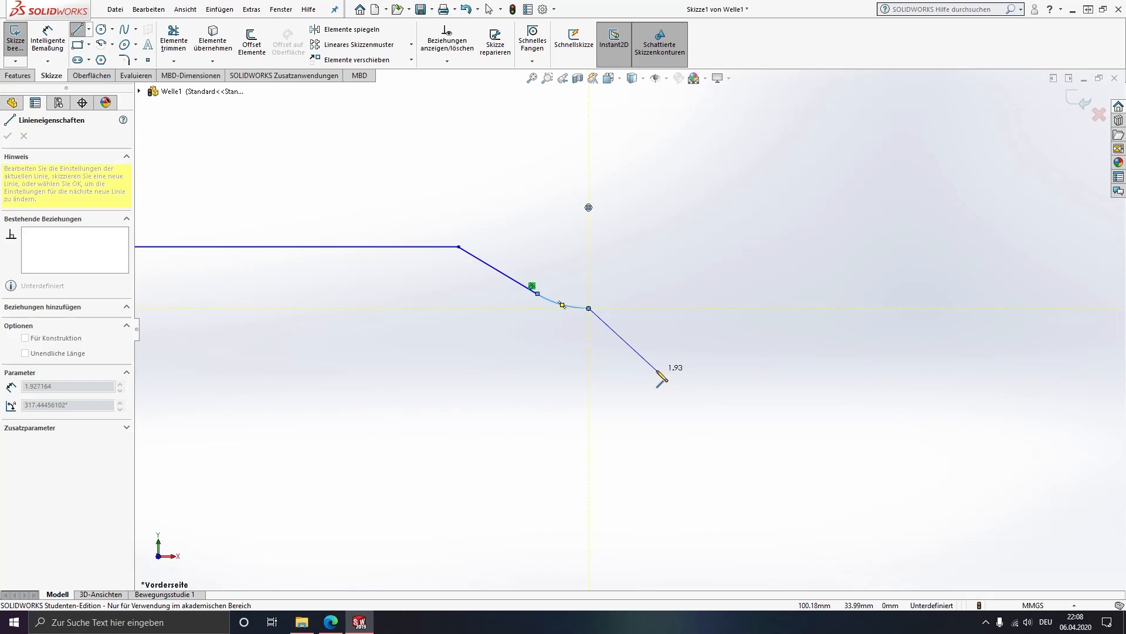
click(635, 308)
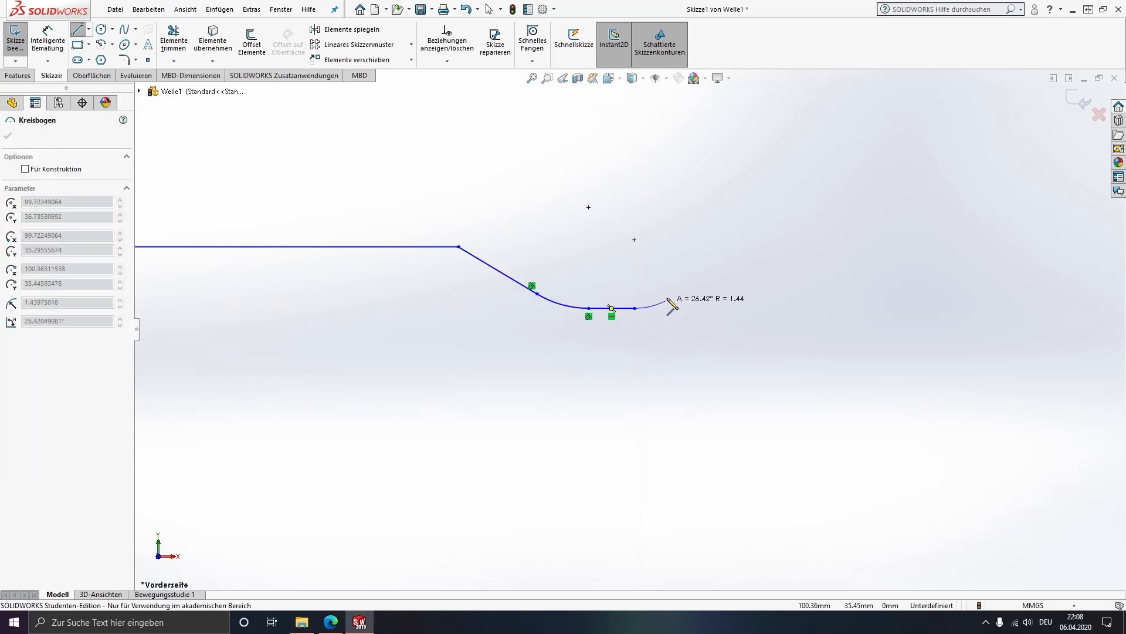
click(676, 267)
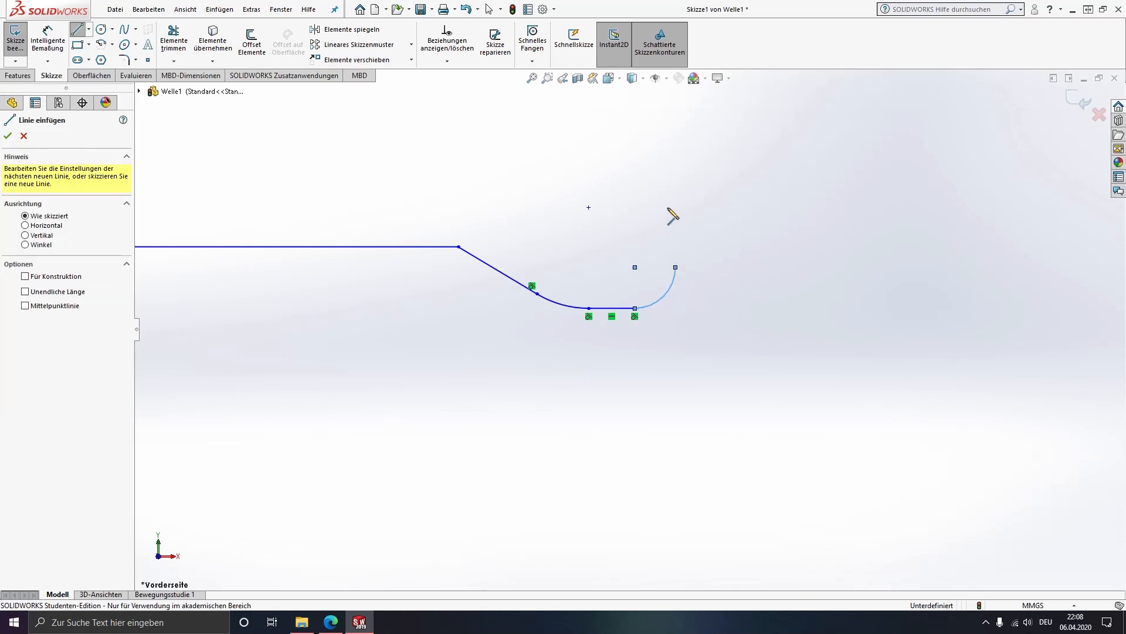
Continue the profile from the undercut with a vertical shoulder line about 18 mm high and a horizontal line.
scroll(678, 196, up, 6)
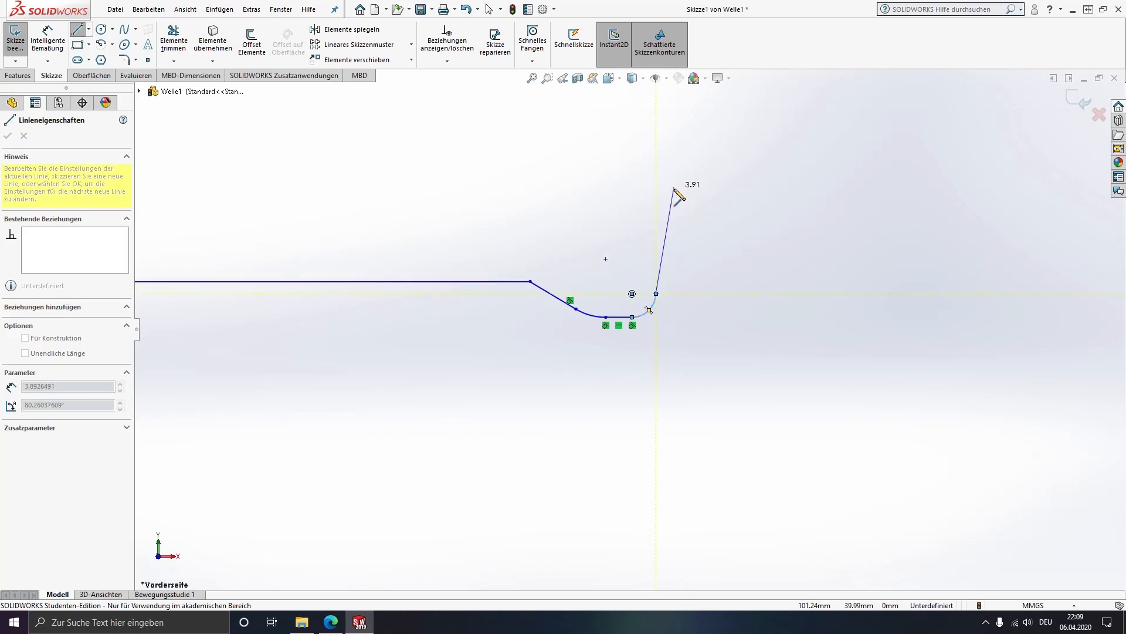
scroll(671, 199, up, 4)
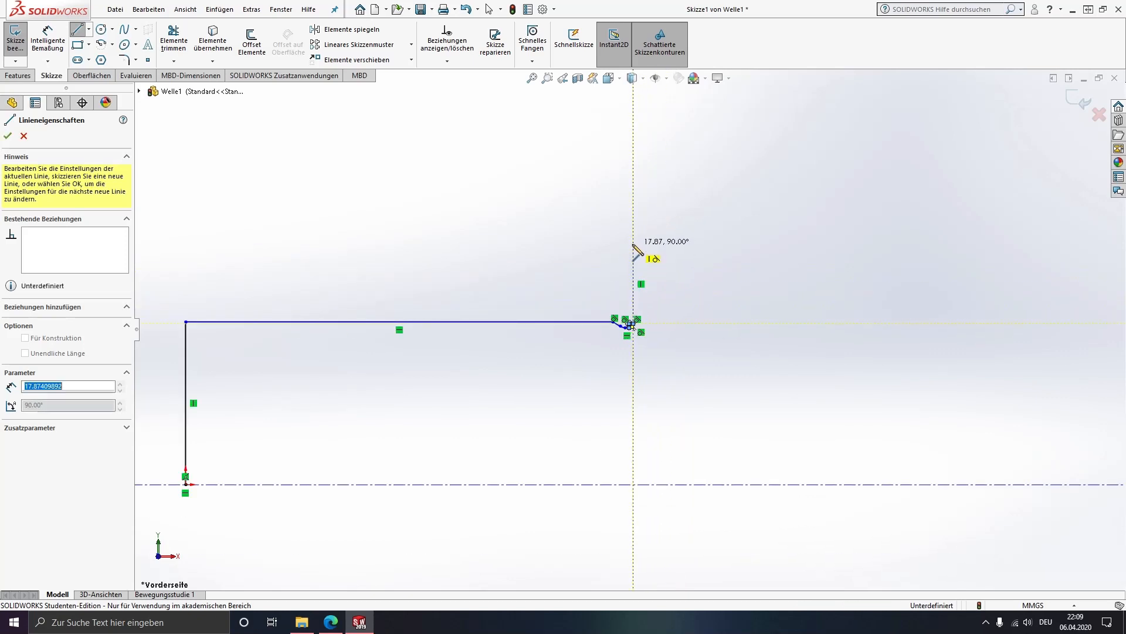
click(634, 244)
click(701, 243)
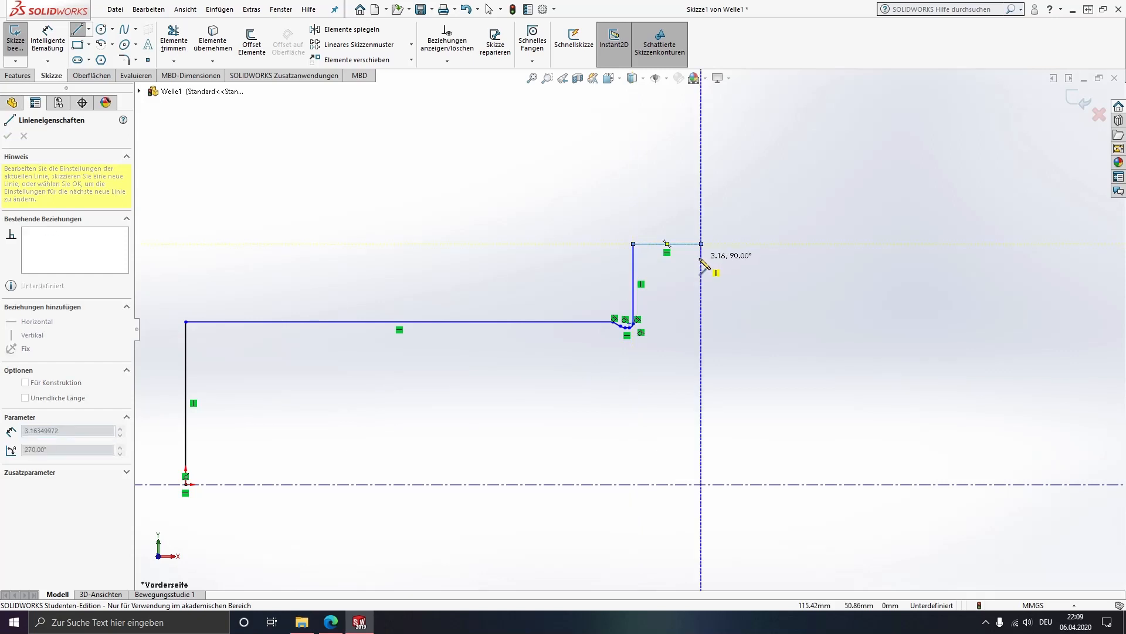
Sketch a rectangular groove about 4 mm wide, then extend the profile horizontally about 22 mm at the height before the groove.
click(702, 260)
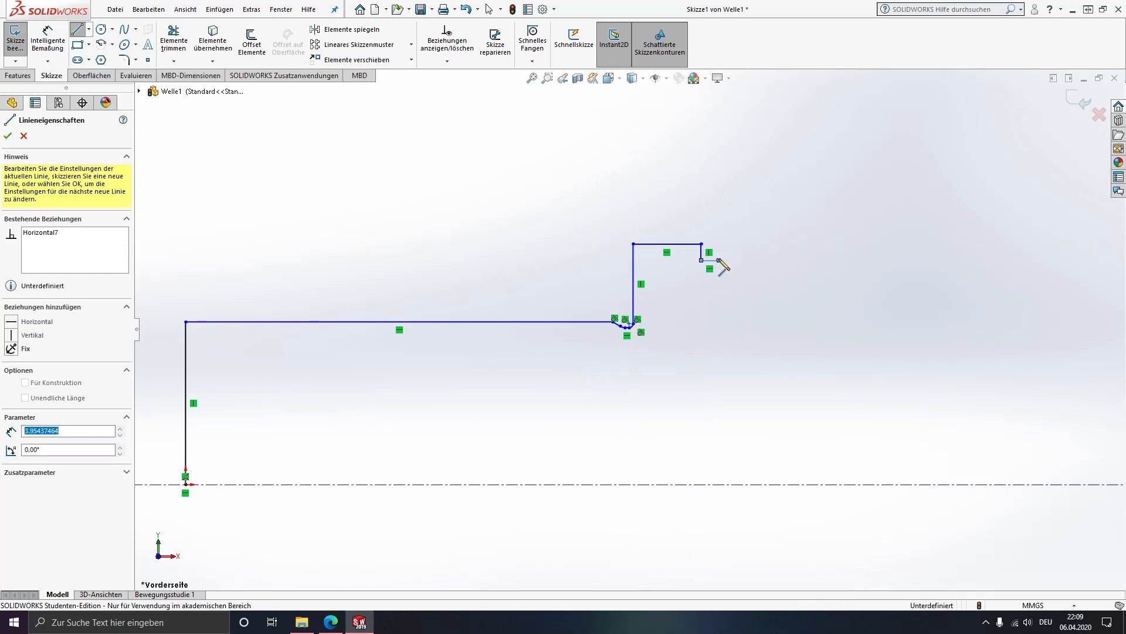
click(719, 260)
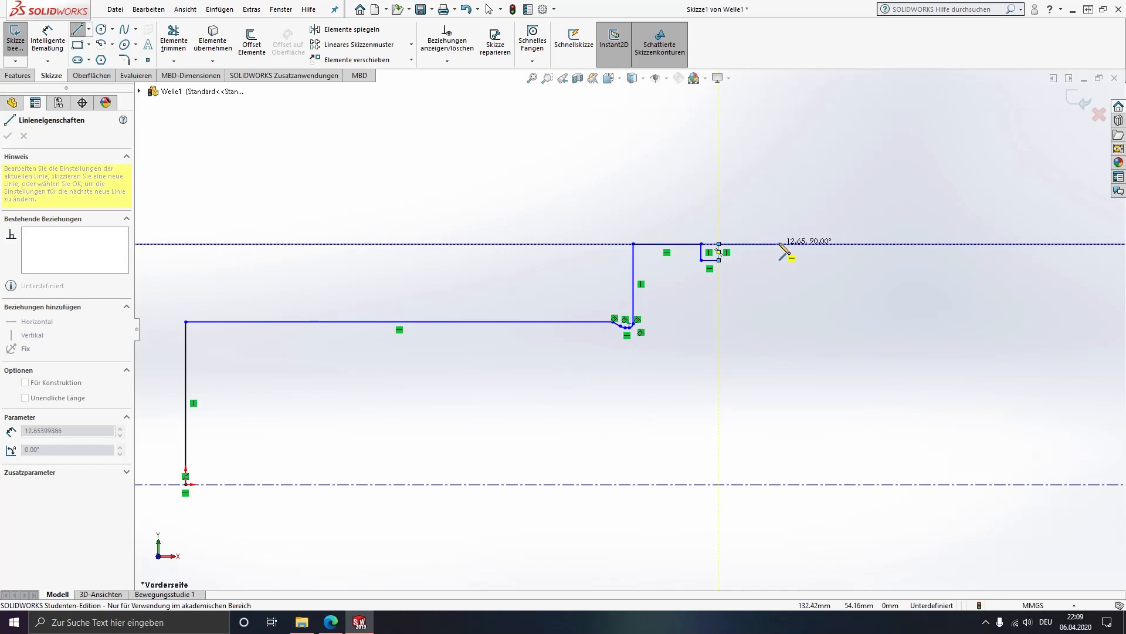
click(812, 252)
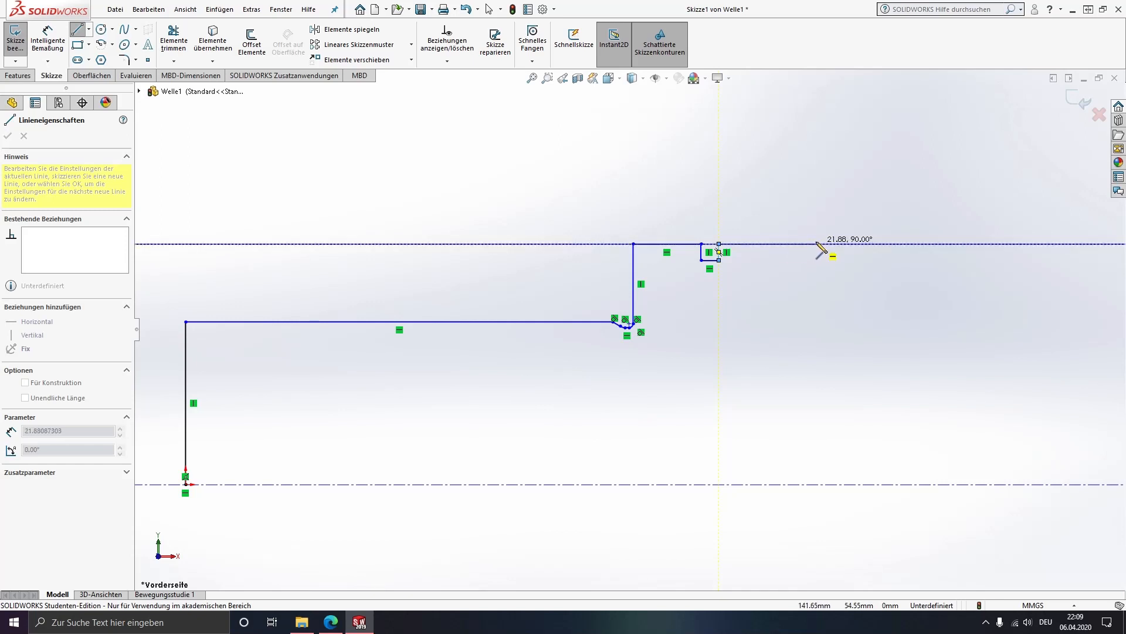
click(816, 244)
Add a further shoulder with a vertical line about 11 mm high and a horizontal line about 11 mm long.
ctrl+middle_drag(831, 256, 676, 276)
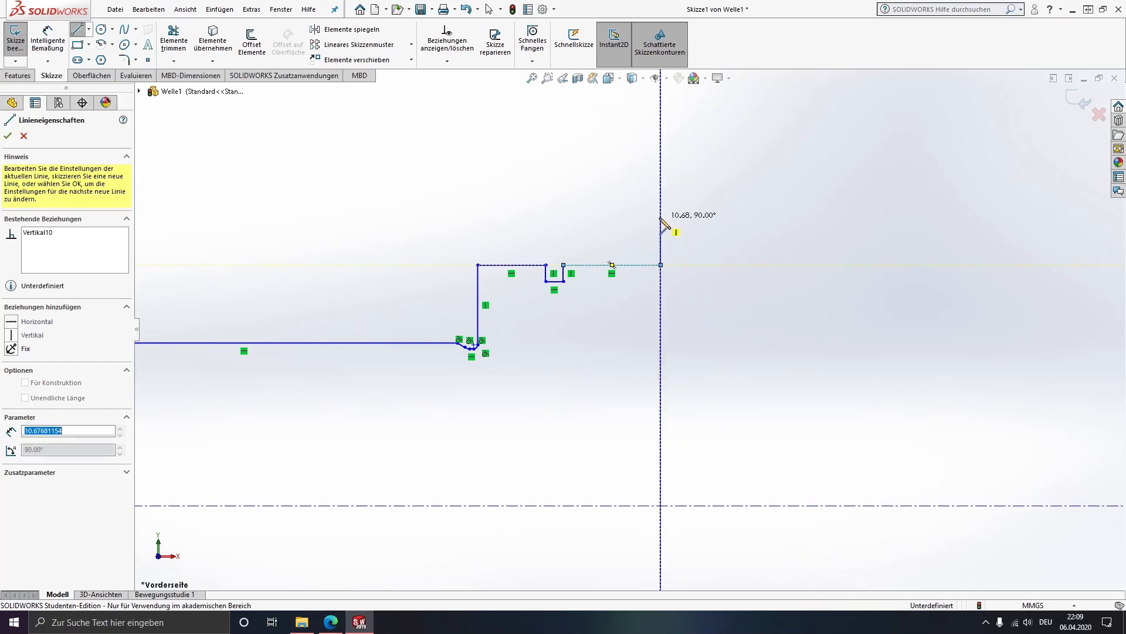
click(660, 218)
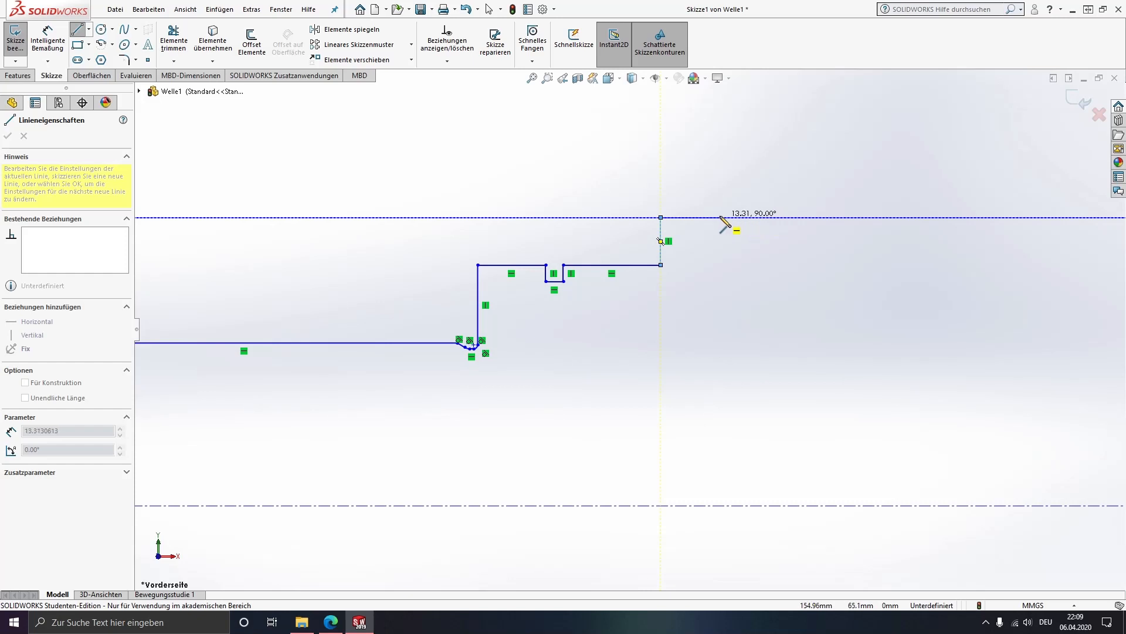
double_click(709, 217)
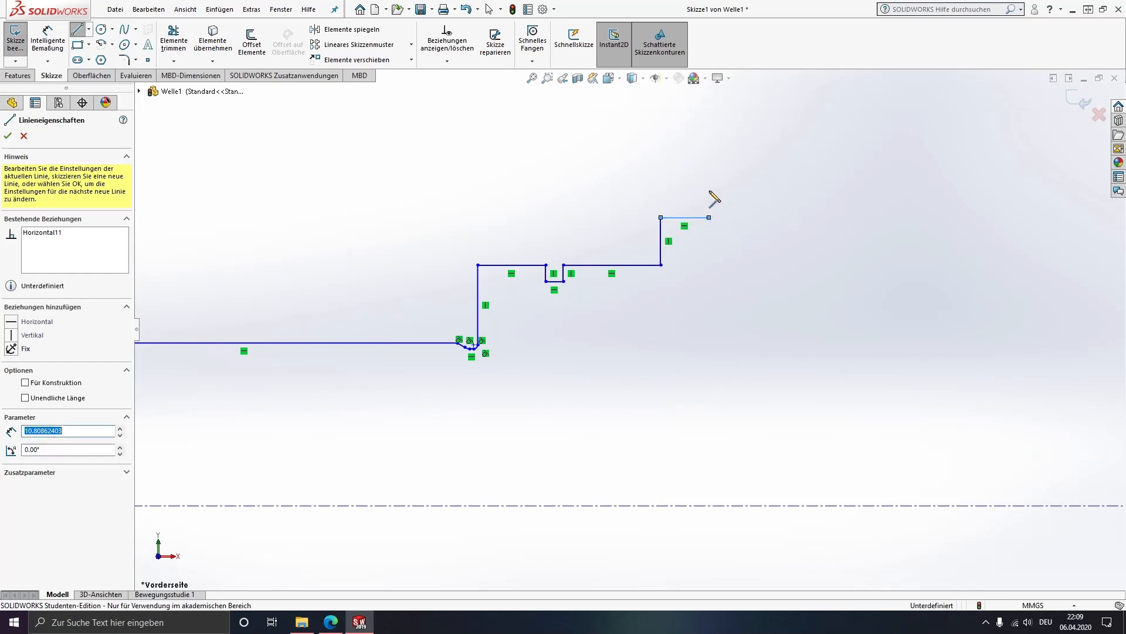
Sketch the collar as a rectangular step about 23 mm high and 15 mm wide, returning to the height of the shoulder before it.
click(708, 217)
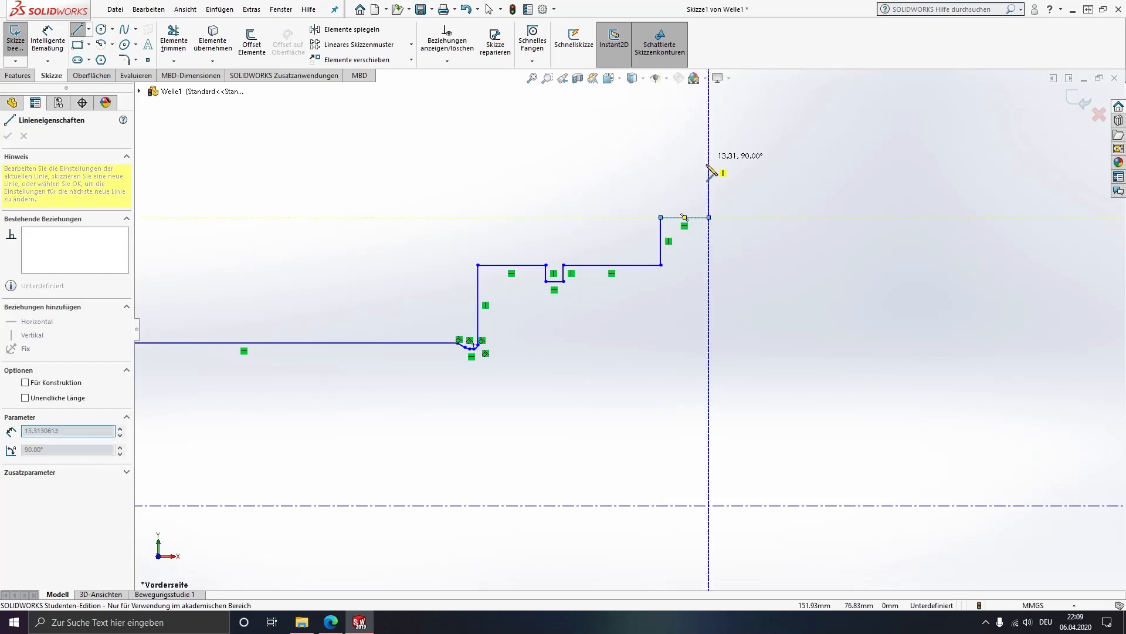
click(709, 113)
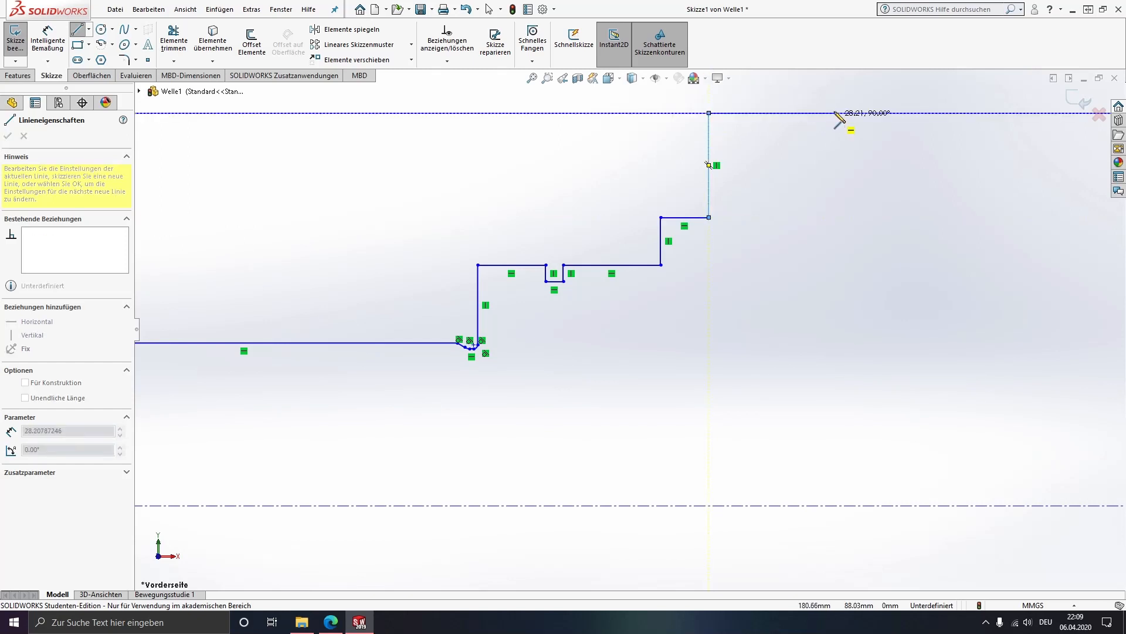
click(775, 113)
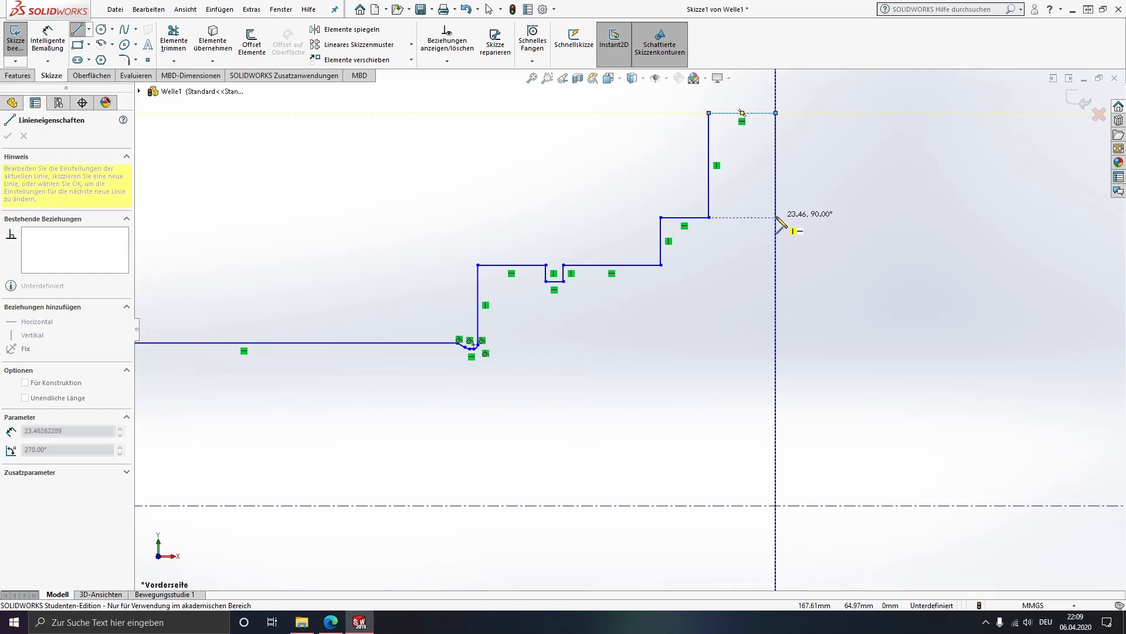
click(776, 217)
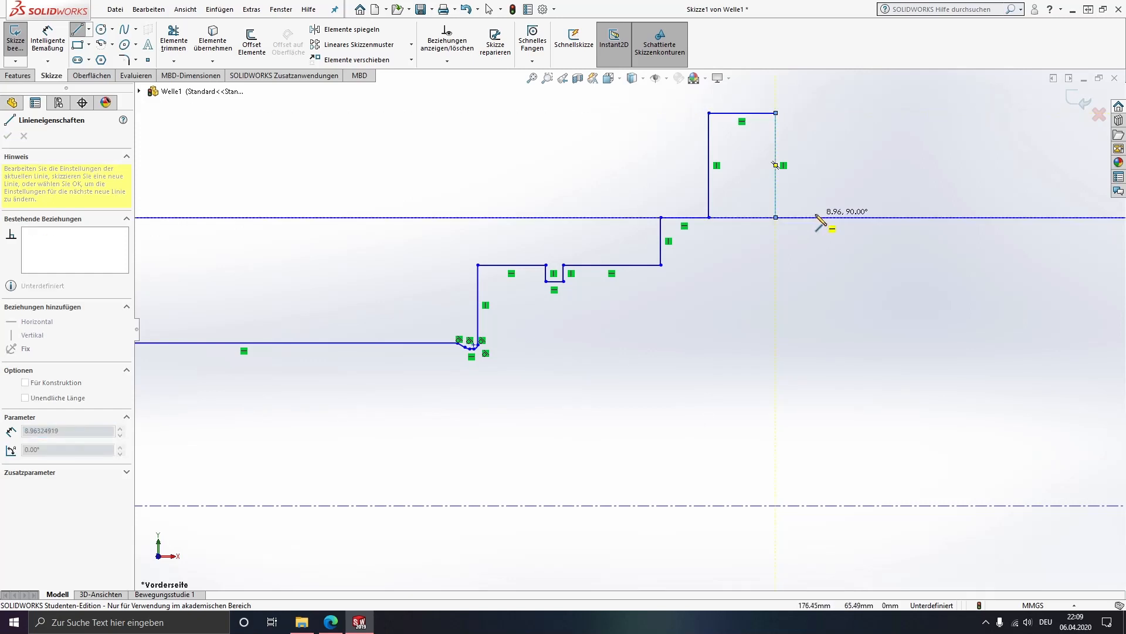
Step the profile down behind the collar with a horizontal line about 10 mm long, a vertical line and a longer horizontal line at groove-section height.
click(819, 217)
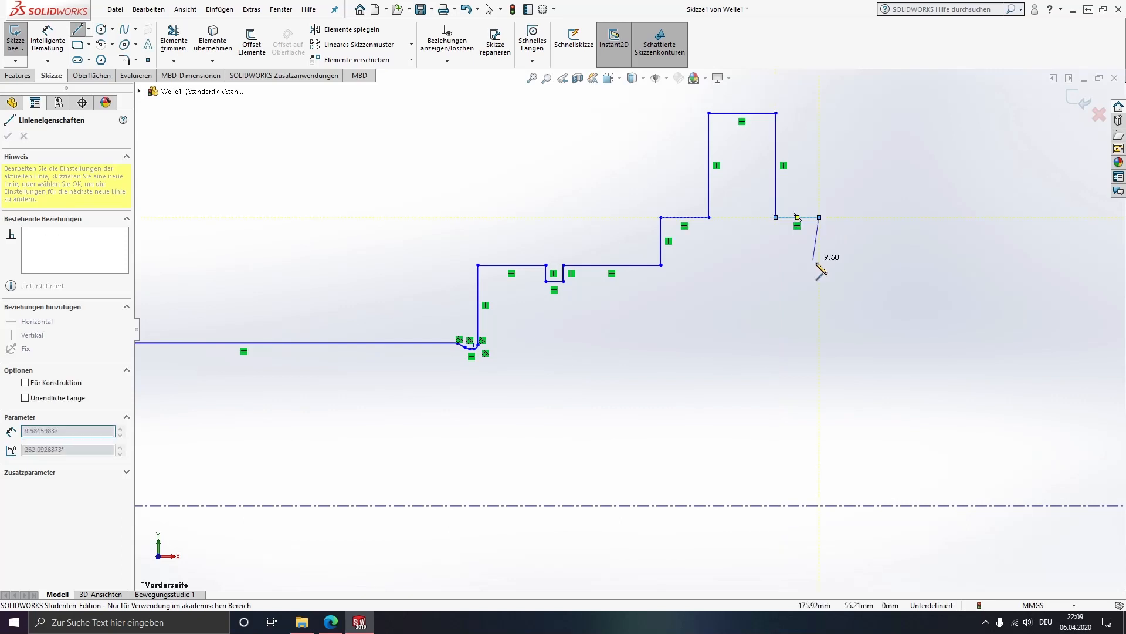
click(820, 265)
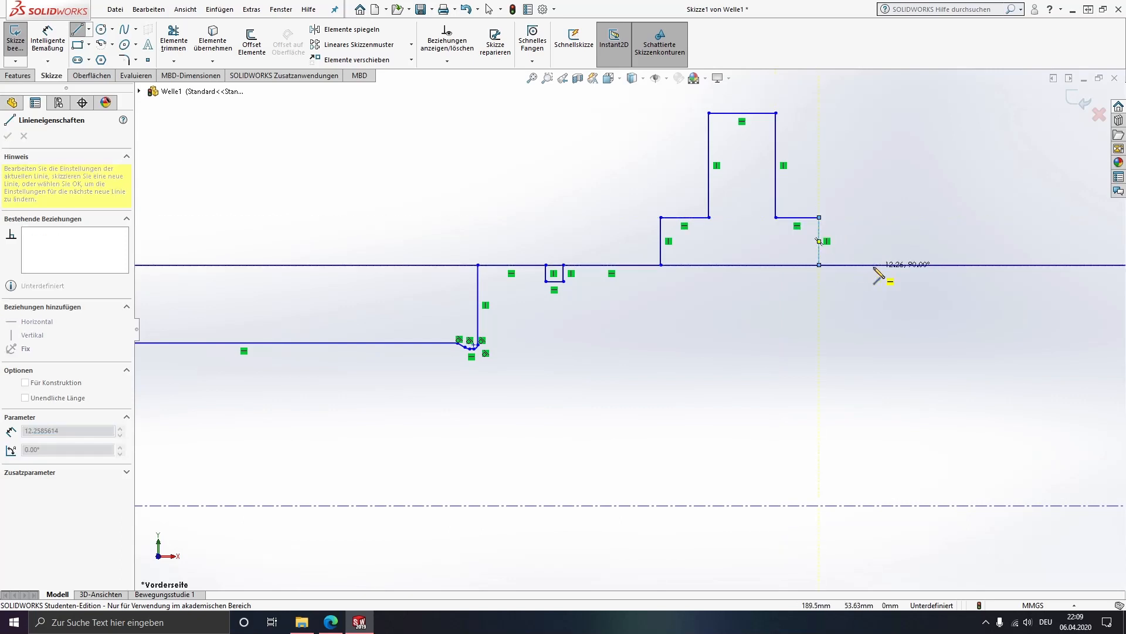
click(911, 265)
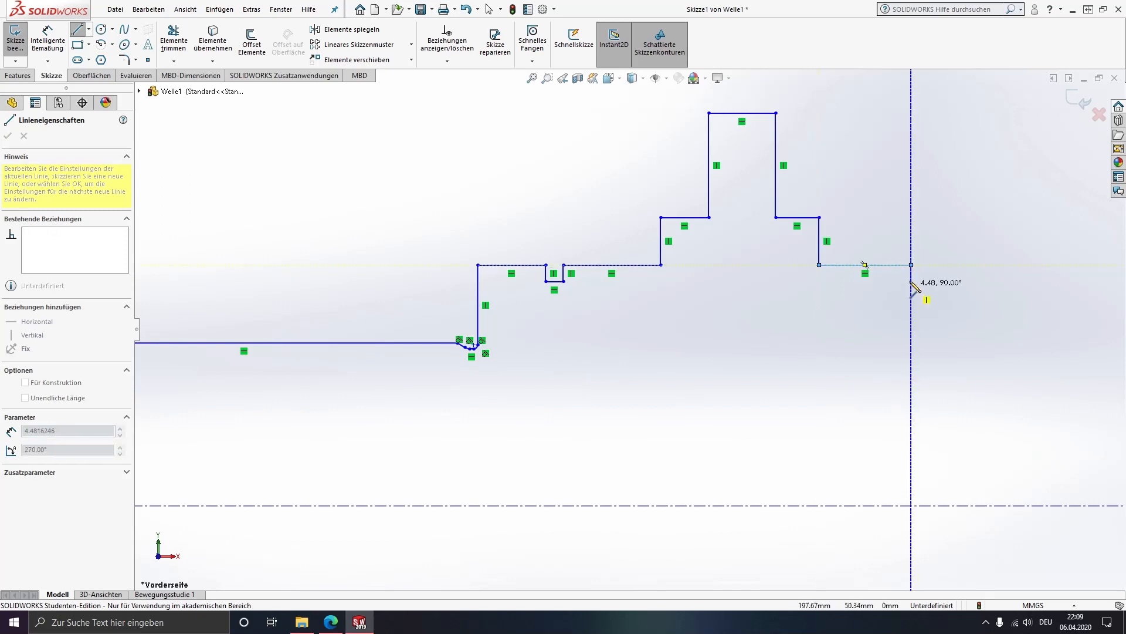
Sketch a second rectangular groove about 3.7 mm deep, then continue the profile horizontally for about 5 mm.
click(911, 281)
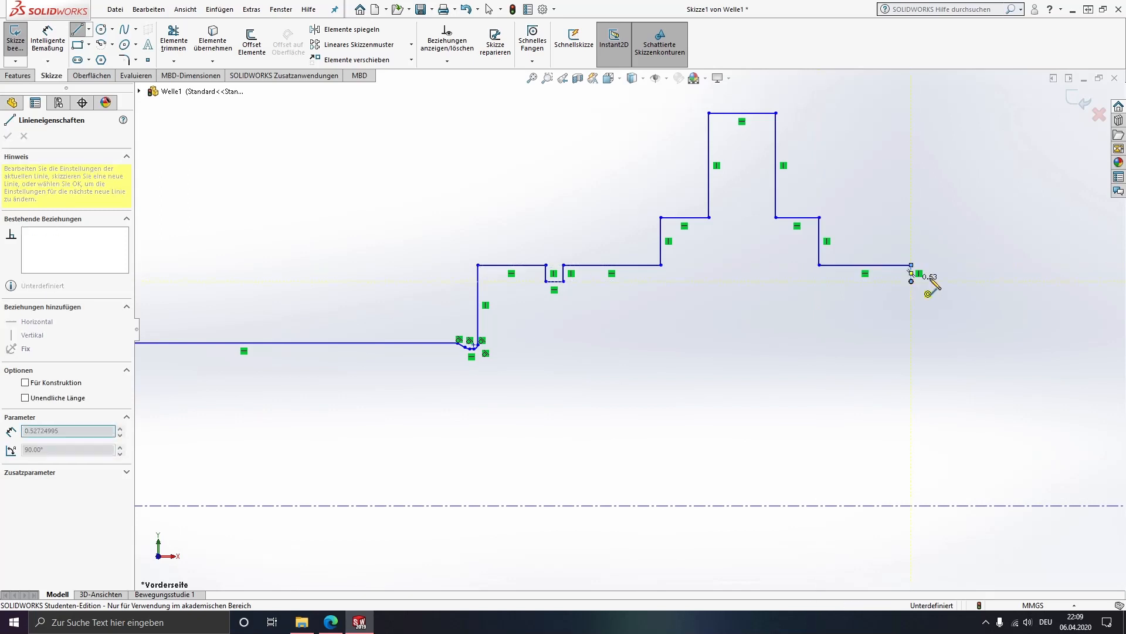
click(927, 281)
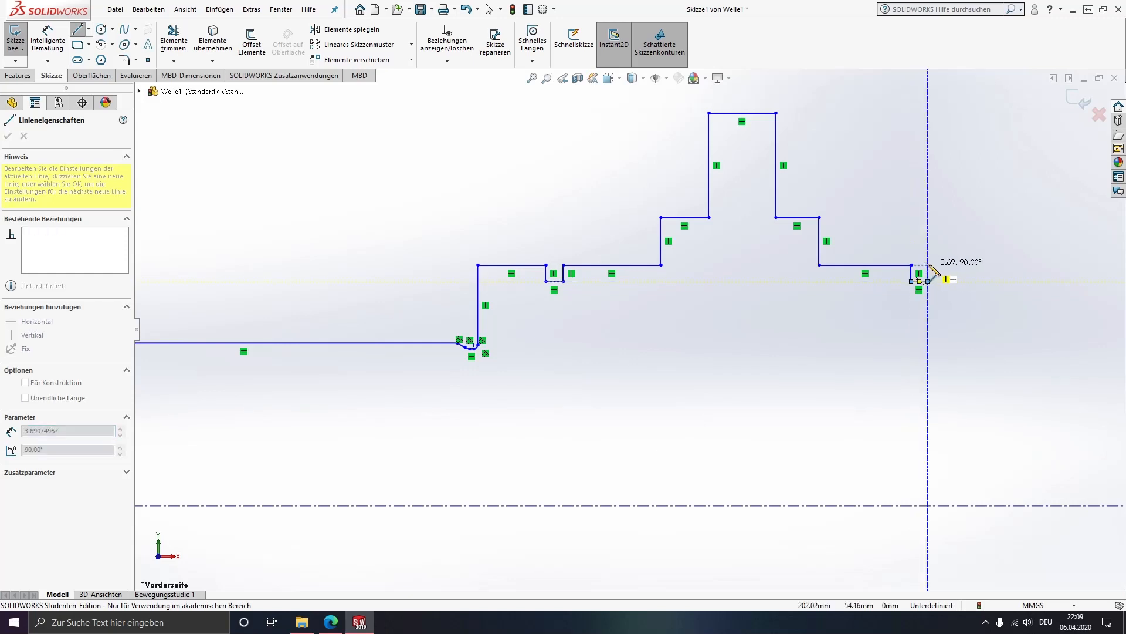
click(928, 265)
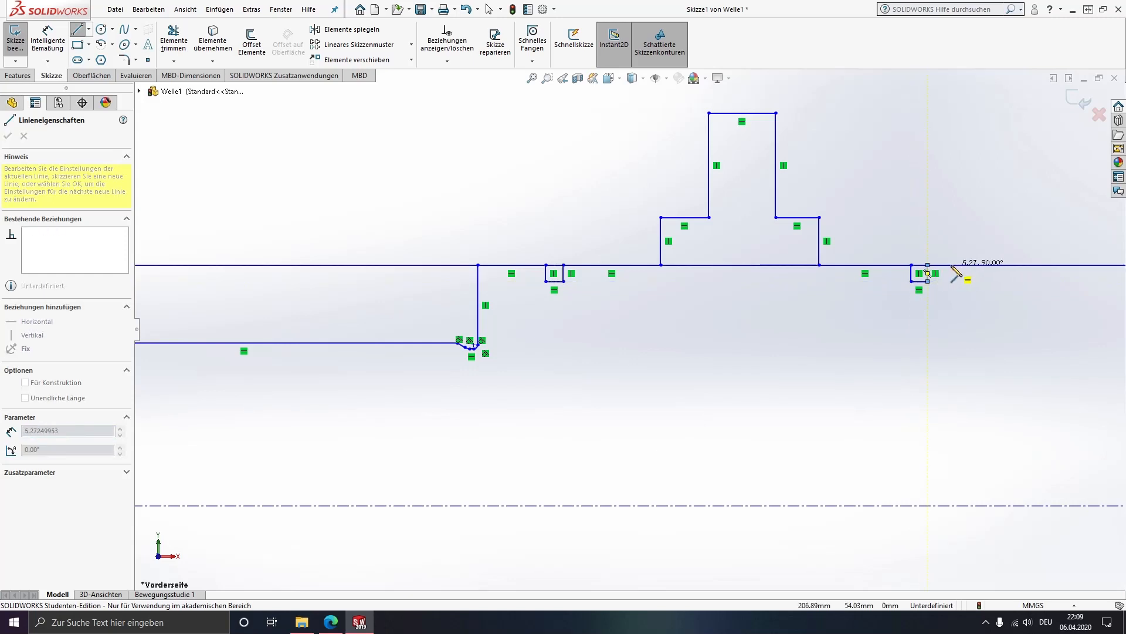
click(951, 265)
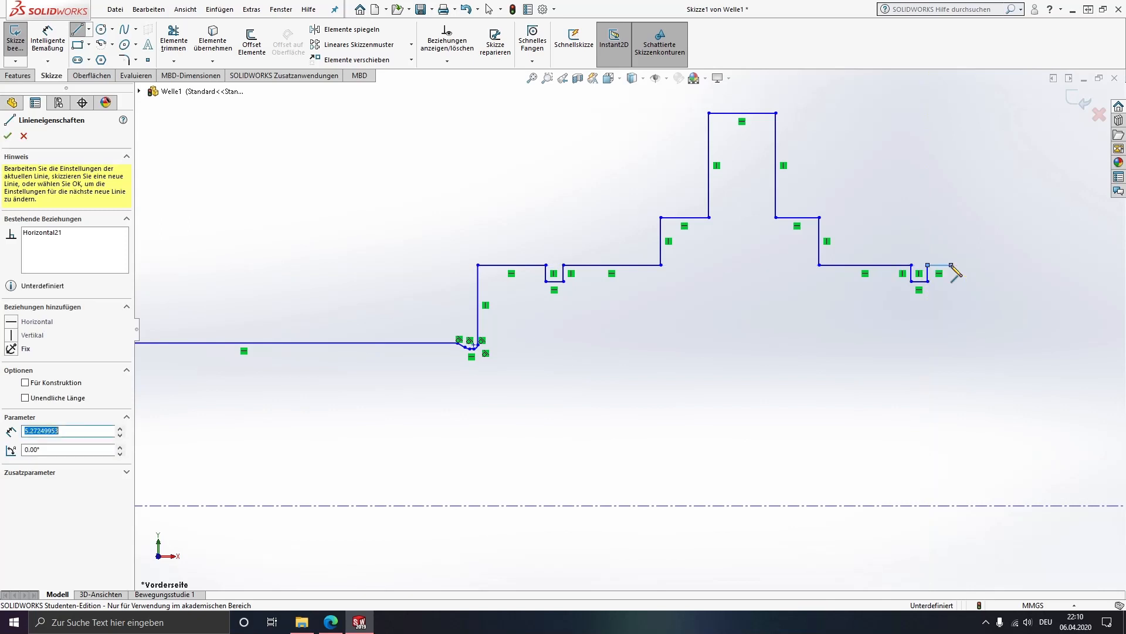
Close the profile with a vertical line down to the centerline and a horizontal line back to the origin.
click(951, 506)
scroll(755, 481, up, 3)
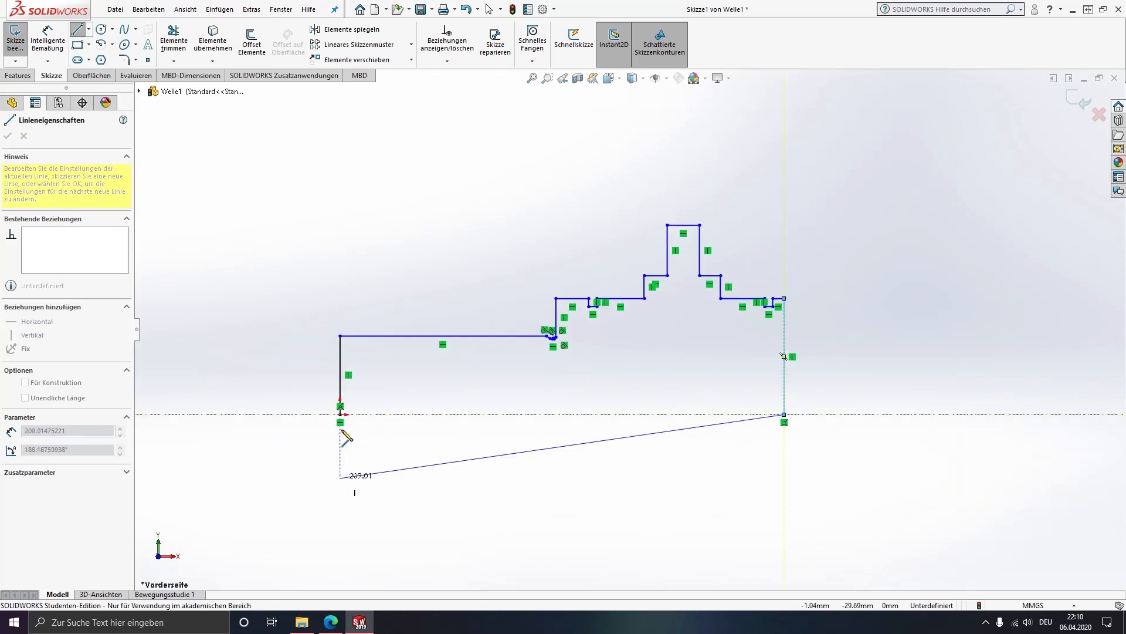
click(340, 414)
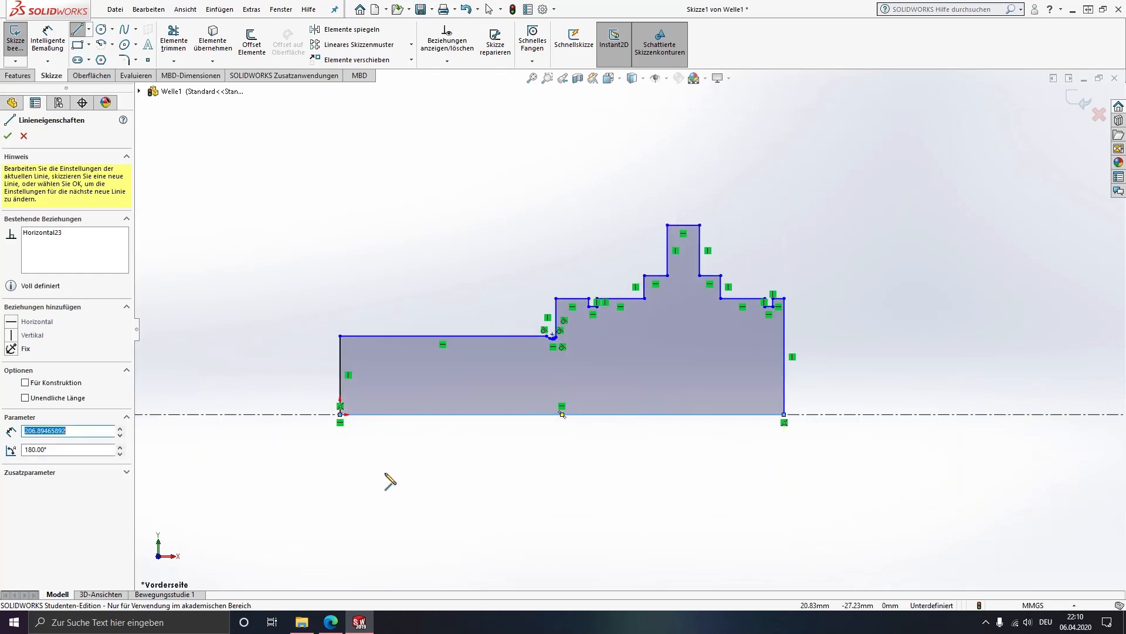
key(Escape)
scroll(427, 423, down, 3)
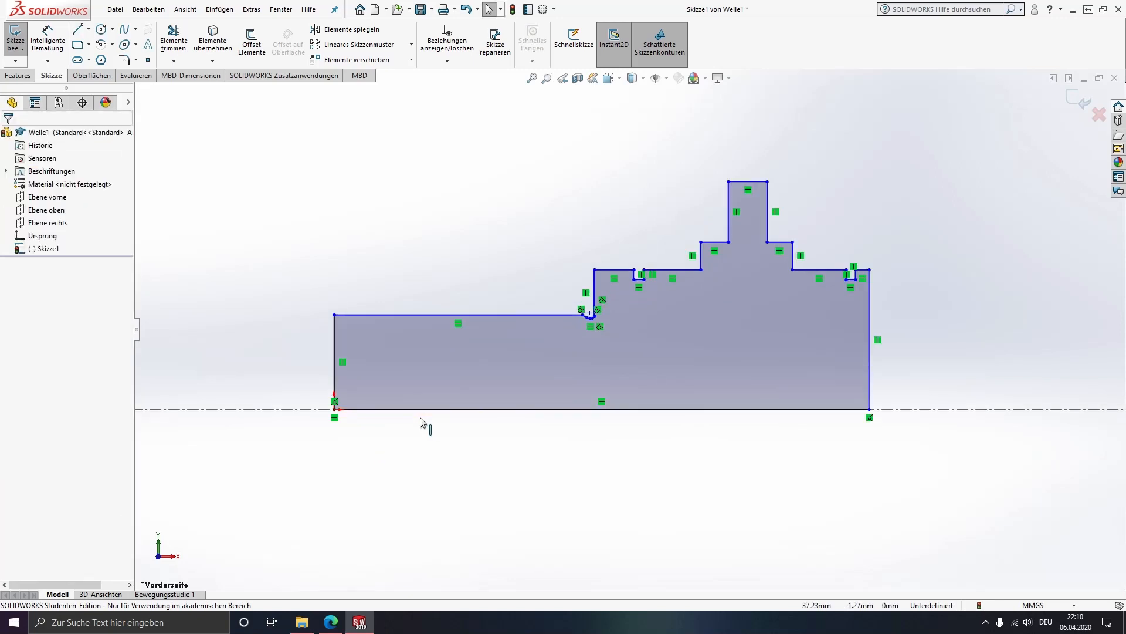
Move the upper corner of the long first section slightly upward, to 37.75 mm above the axis.
ctrl+middle_drag(587, 347, 524, 379)
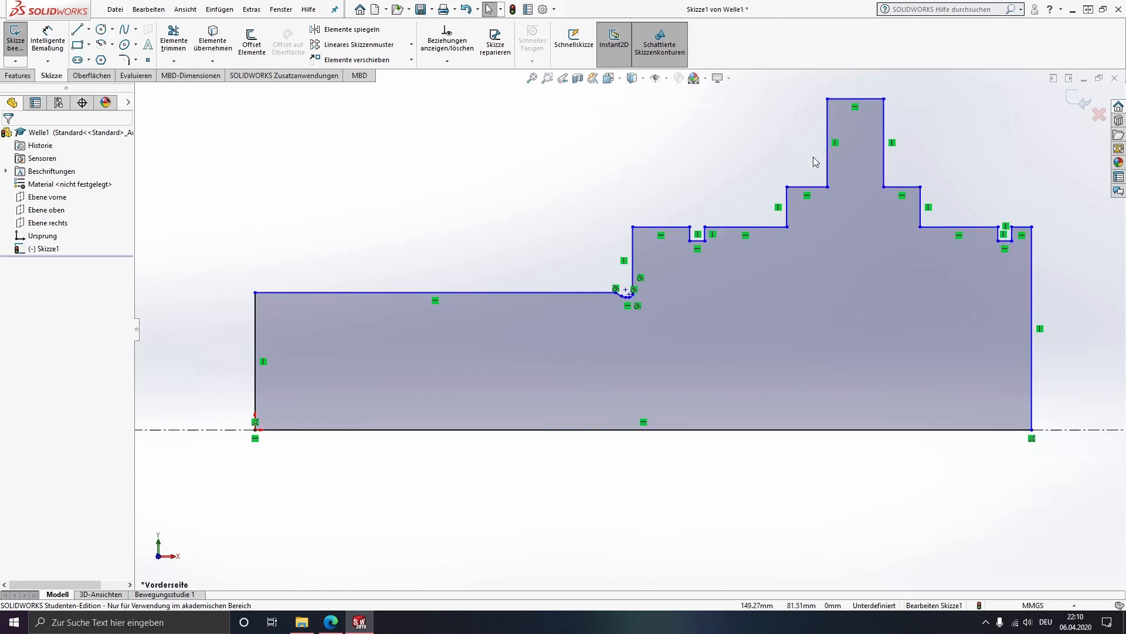
mouse_move(257, 294)
mouse_down()
mouse_move(271, 287)
mouse_move(272, 302)
mouse_move(273, 286)
mouse_move(276, 296)
mouse_up()
click(305, 344)
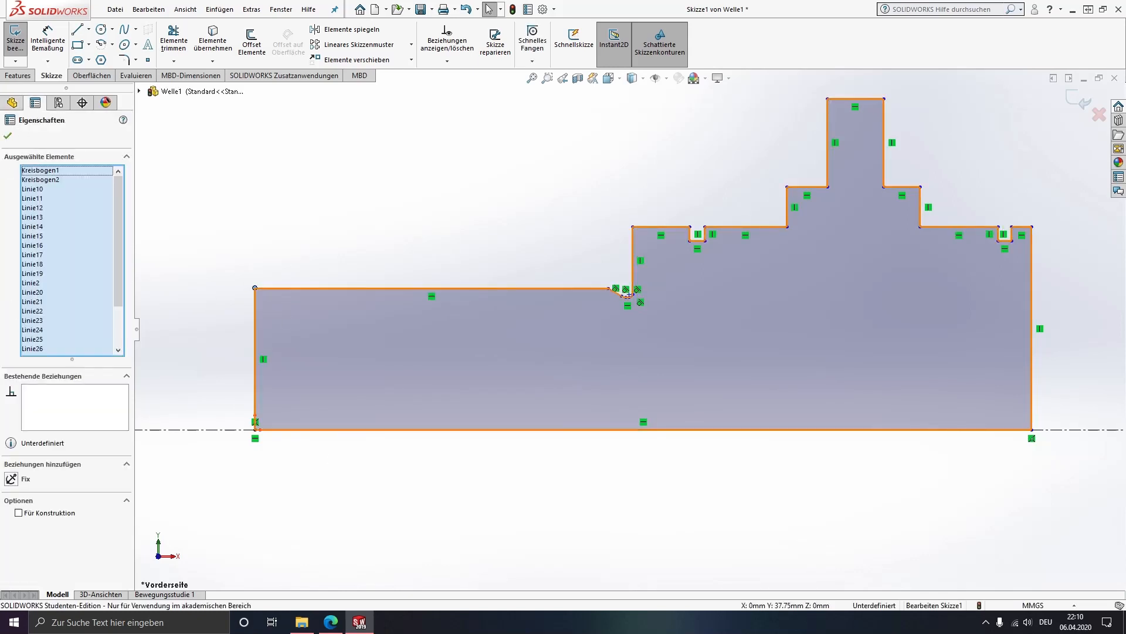
click(350, 521)
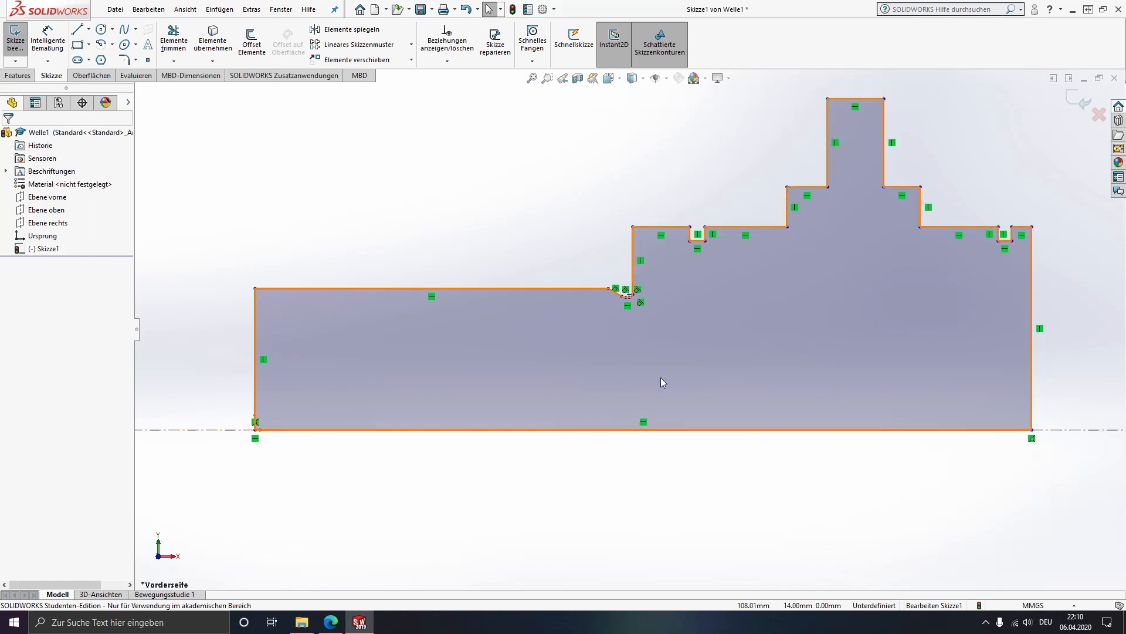
Shift the horizontal shoulder line directly before the collar slightly downward, leaving the matching line behind the collar in place.
ctrl+middle_drag(661, 377, 663, 342)
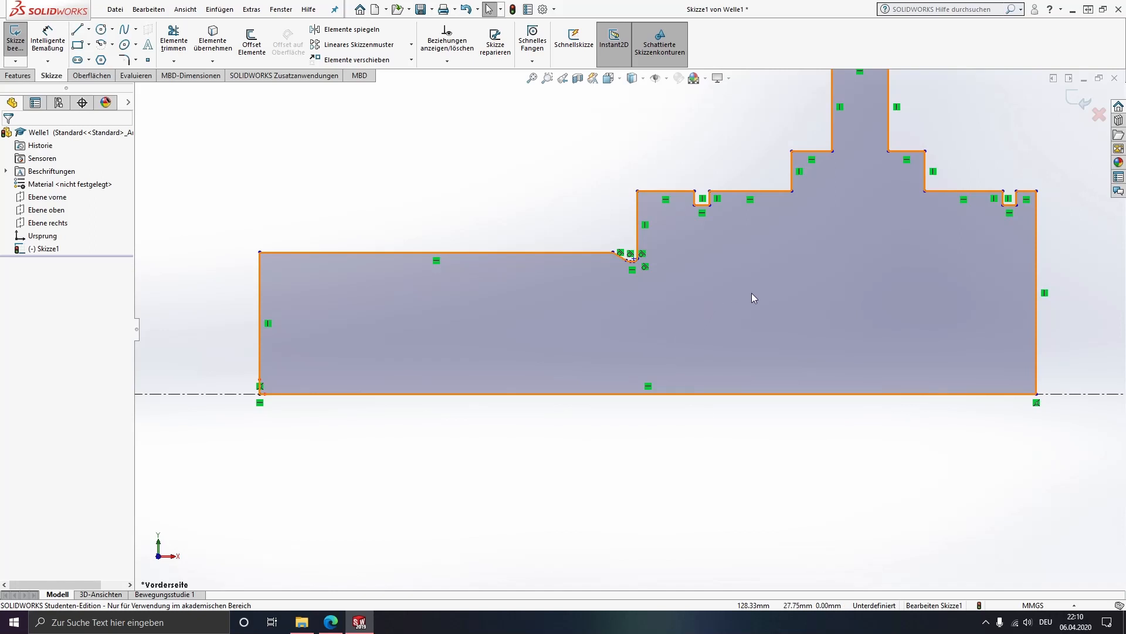
mouse_move(854, 260)
ctrl+middle_down()
mouse_move(706, 326)
mouse_move(656, 365)
ctrl+middle_up()
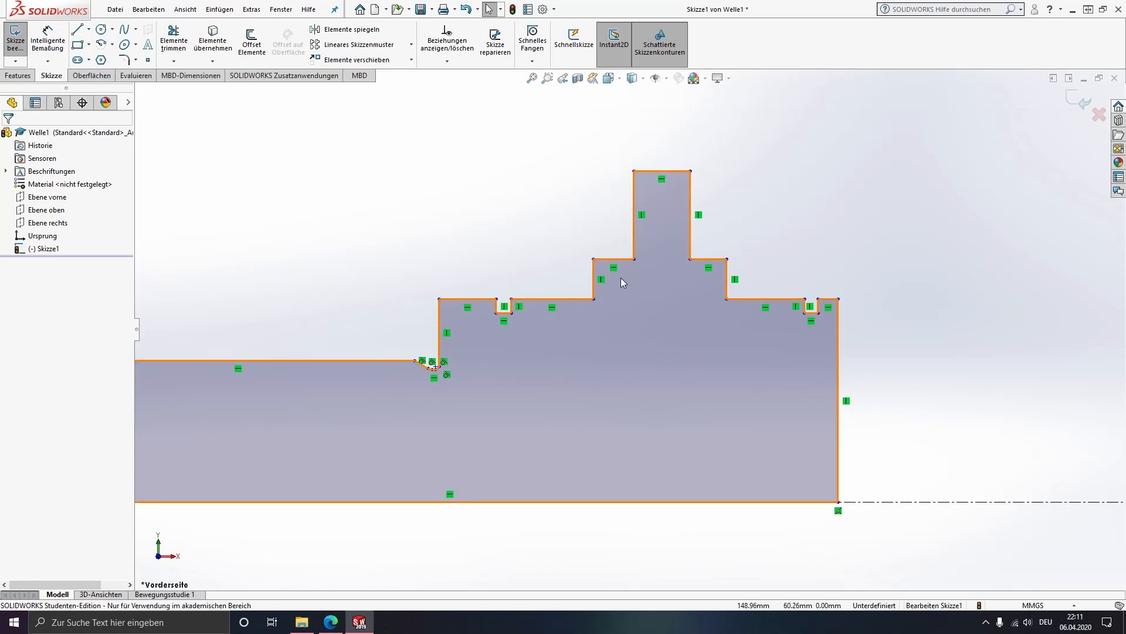
scroll(623, 280, down, 2)
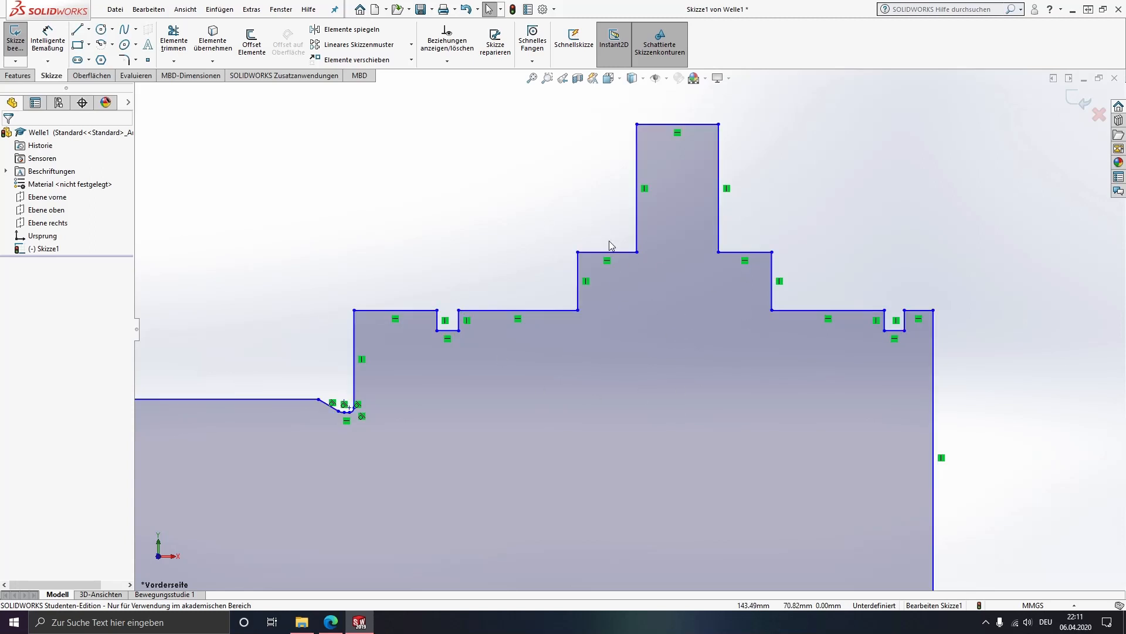
click(626, 265)
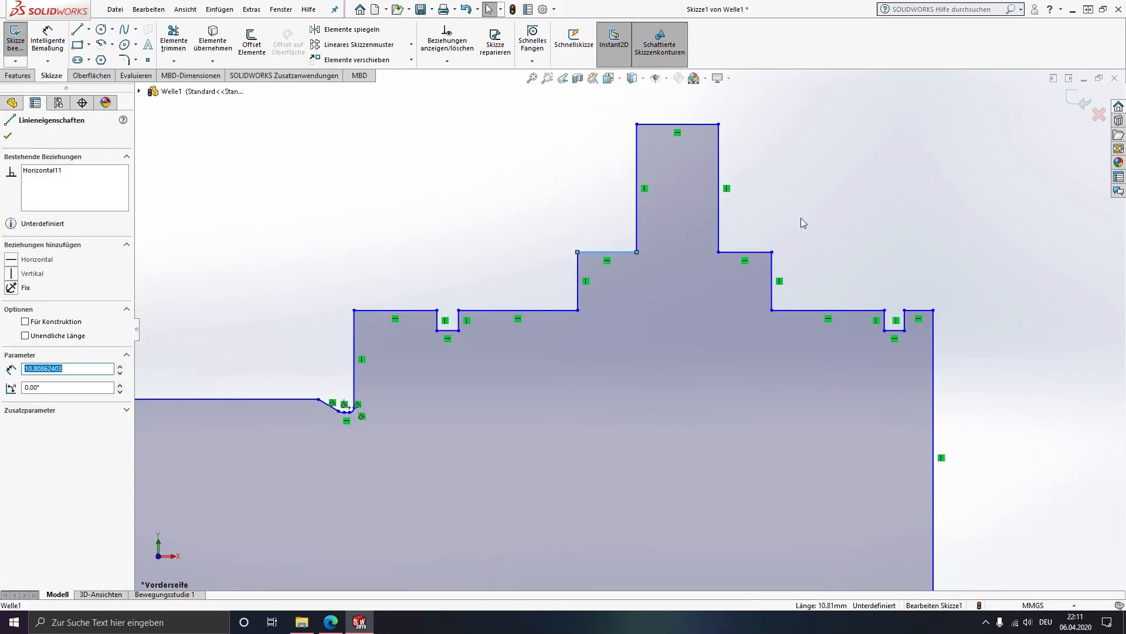
click(816, 212)
mouse_move(626, 253)
mouse_down()
mouse_move(625, 234)
mouse_move(626, 253)
mouse_up()
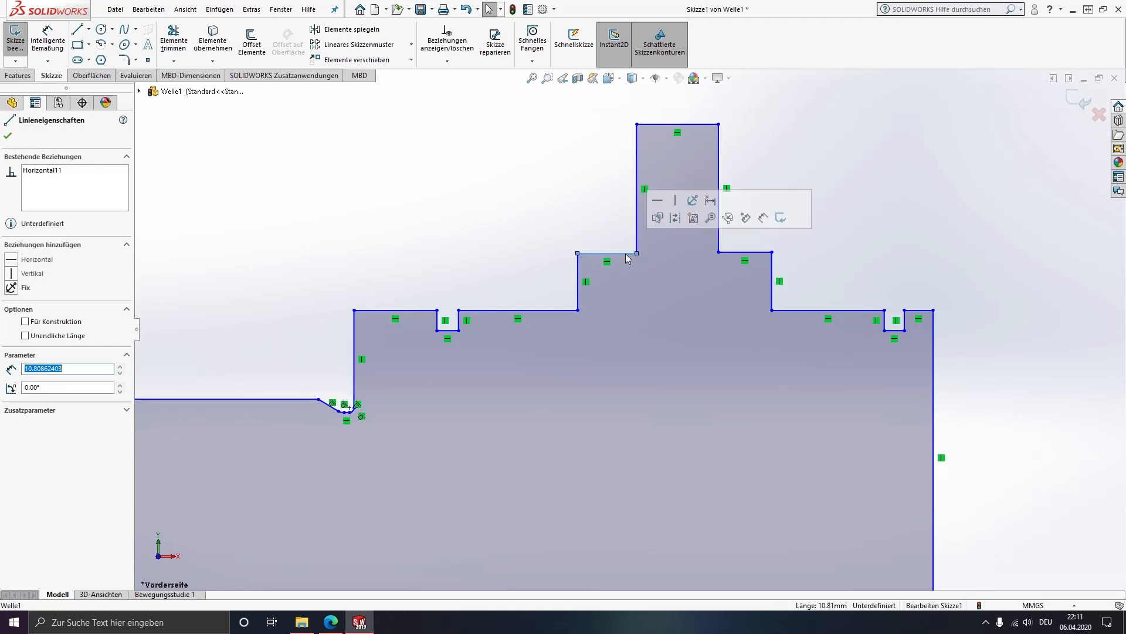
click(753, 253)
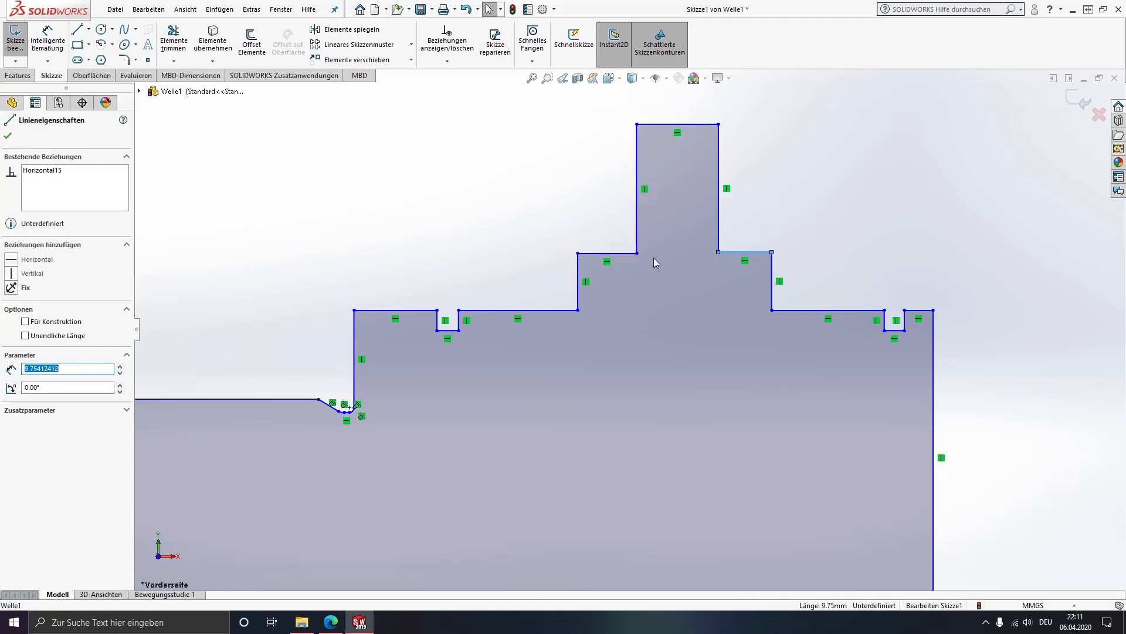
click(545, 229)
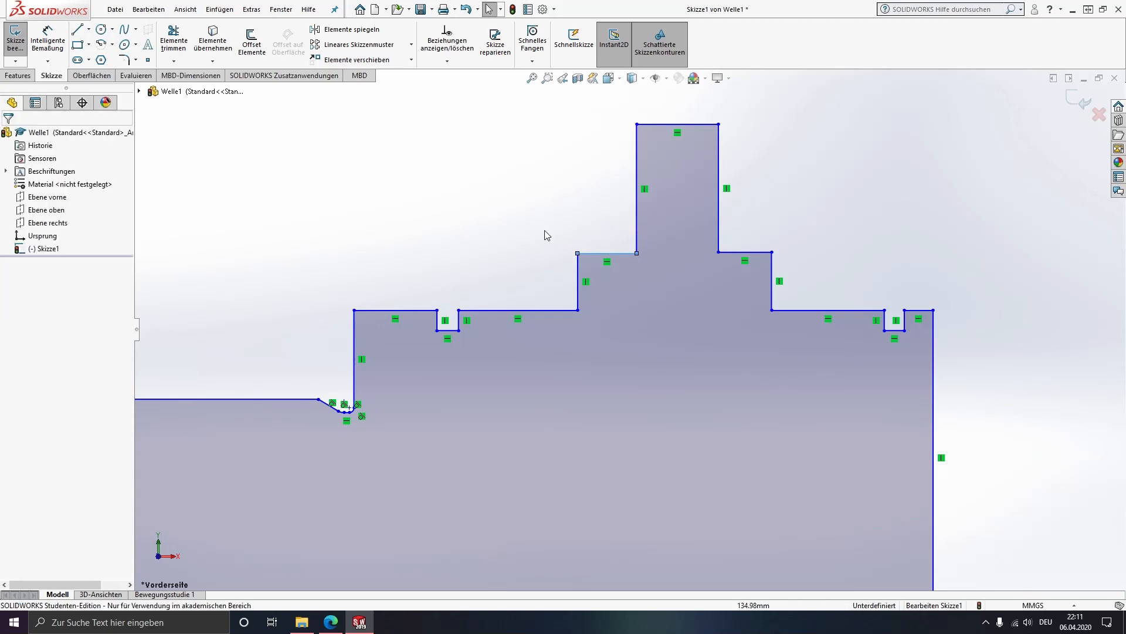
Make the two horizontal shoulder lines directly before and behind the collar collinear.
click(591, 255)
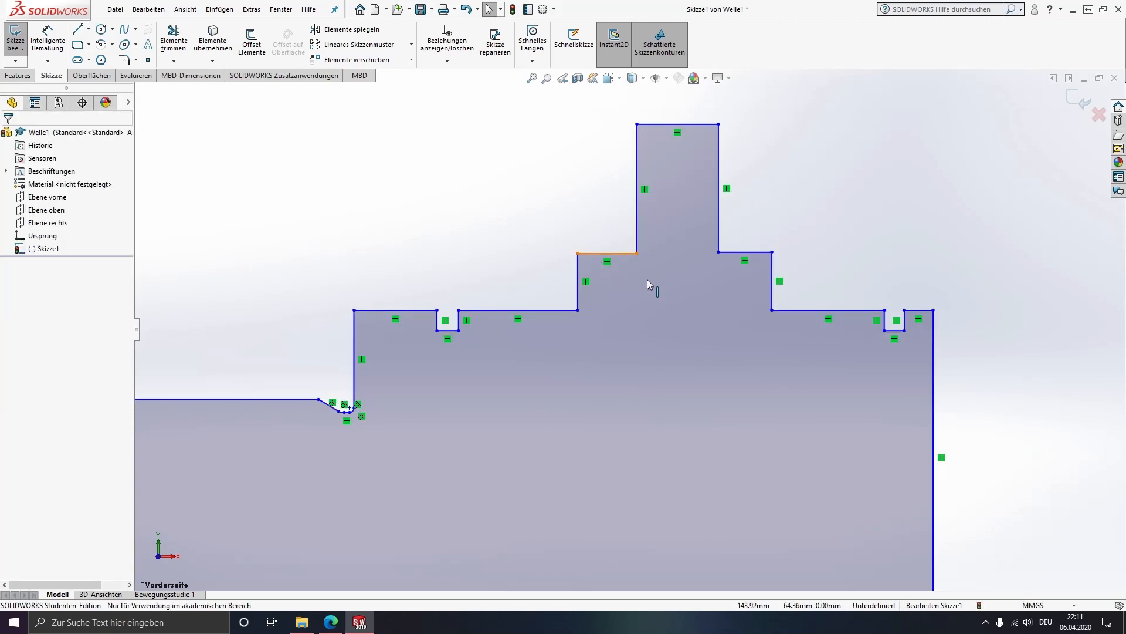
ctrl+click(762, 251)
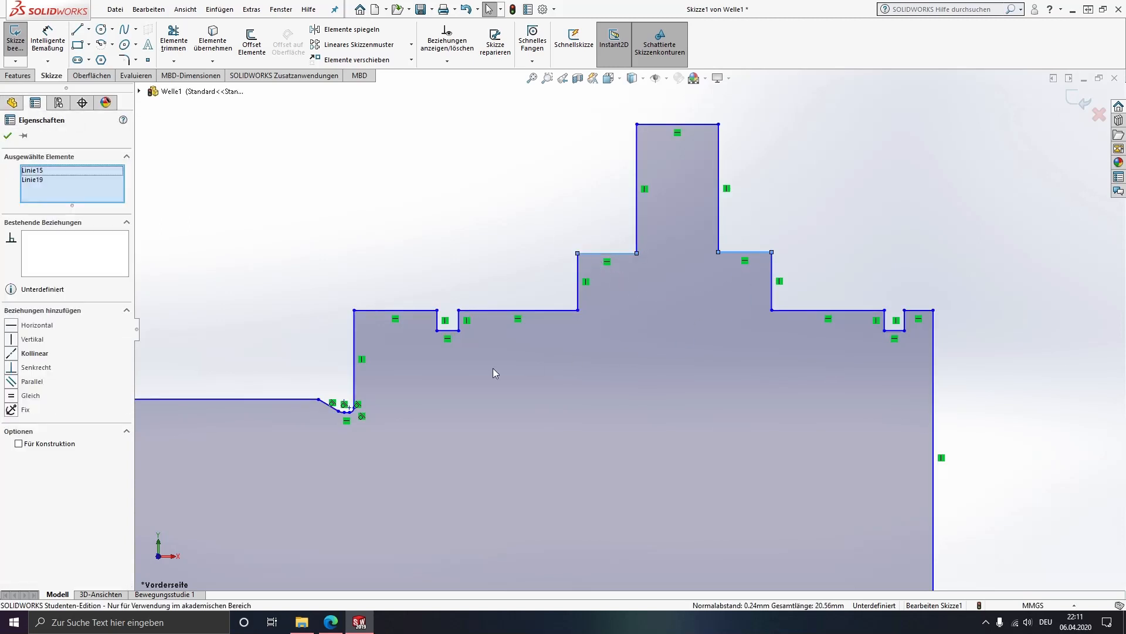
click(15, 355)
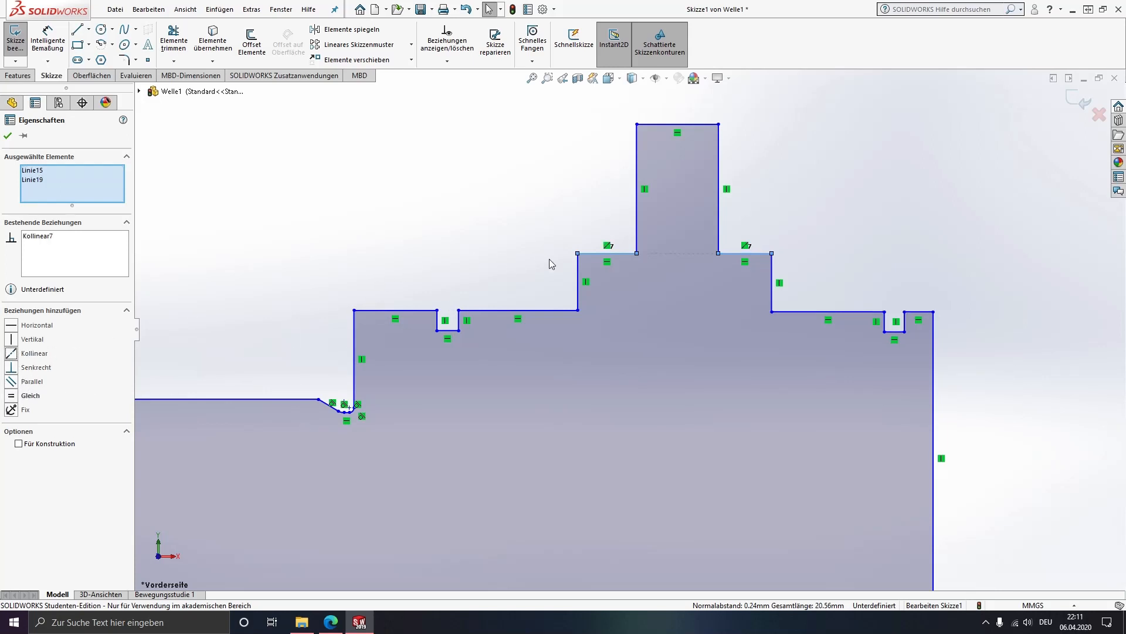
click(556, 266)
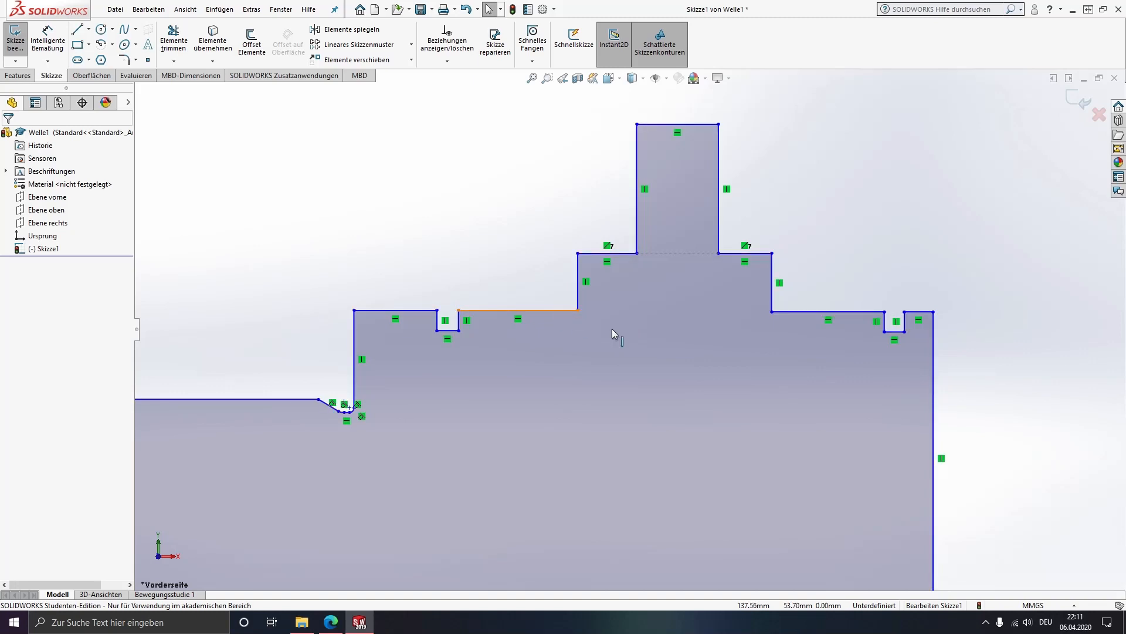
Make the four horizontal lines adjoining the two grooves collinear.
click(569, 310)
ctrl+click(791, 312)
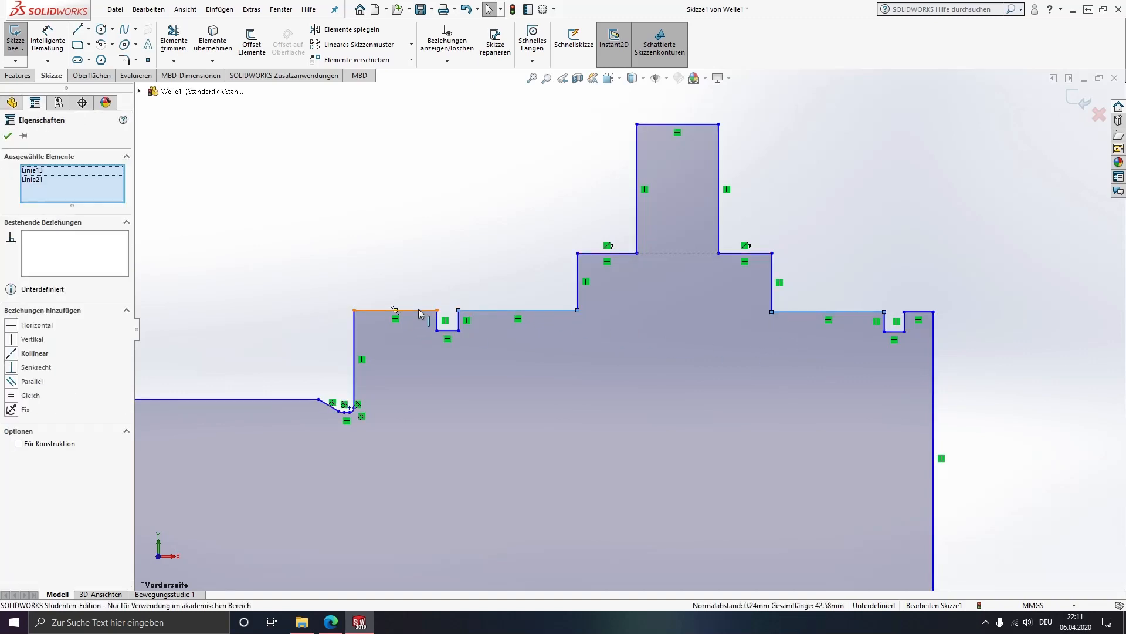
ctrl+click(921, 312)
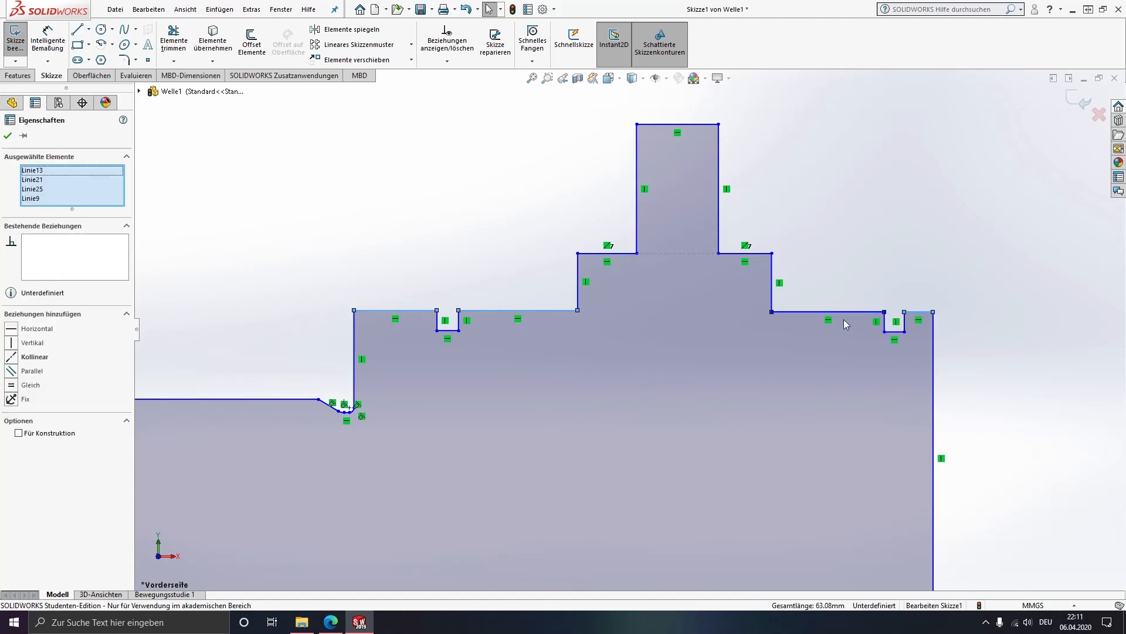
click(13, 356)
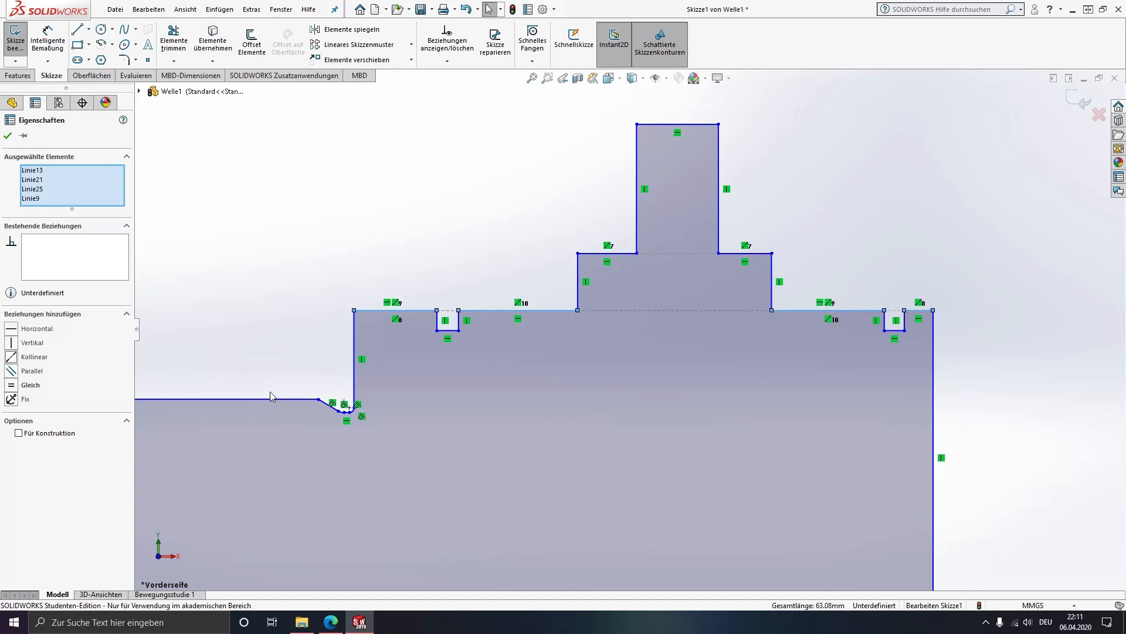
click(528, 228)
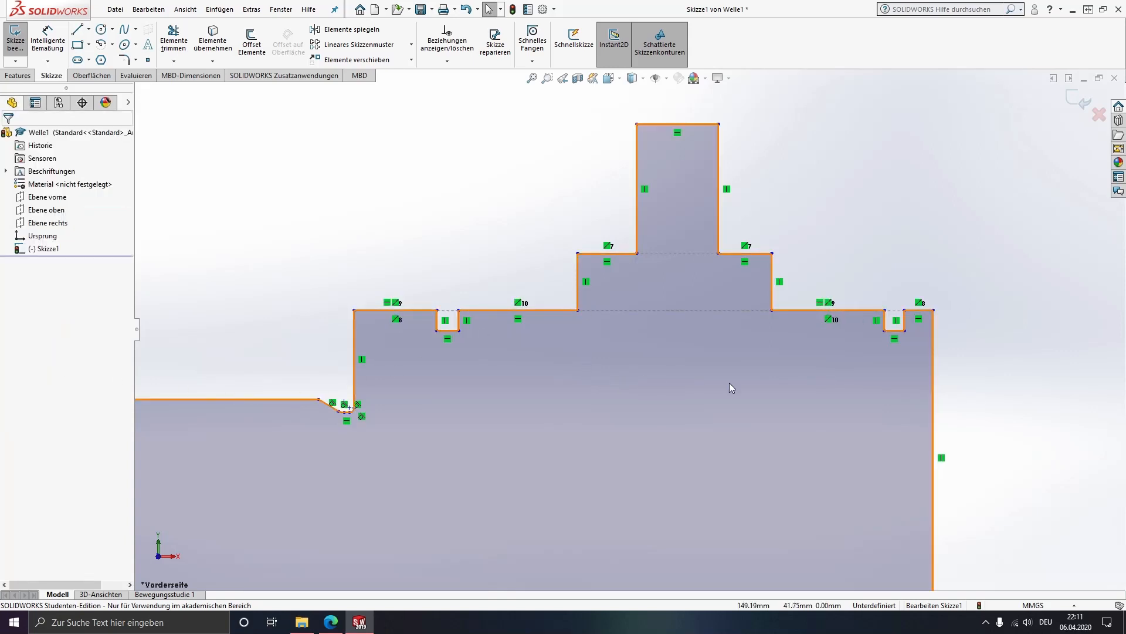
Make the bottom lines of the two rectangular grooves collinear.
click(449, 331)
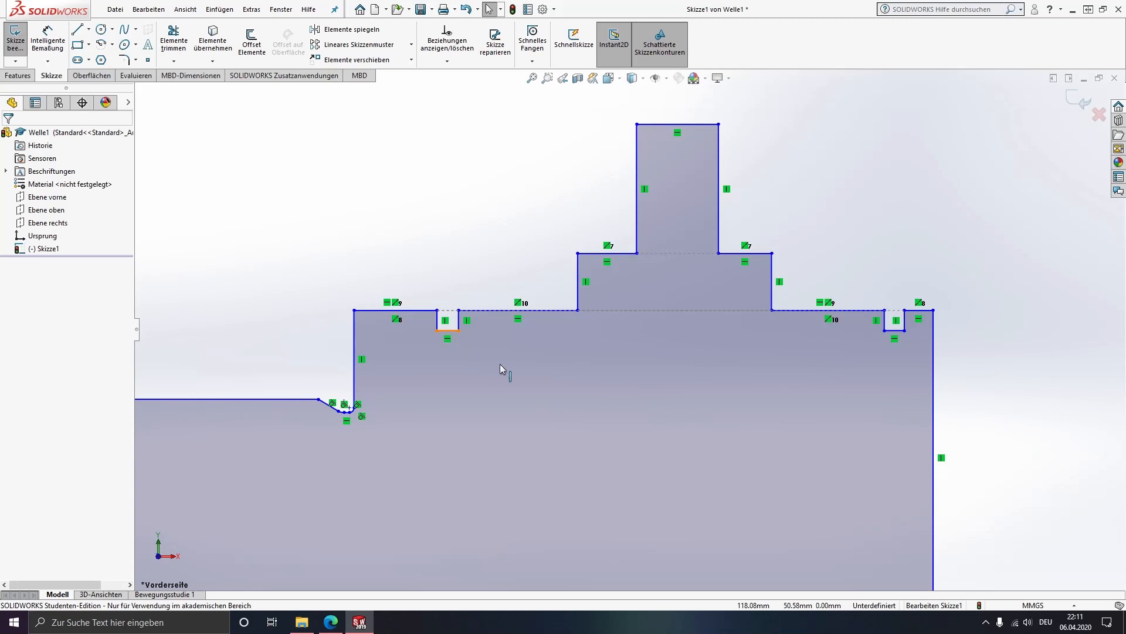
ctrl+click(896, 332)
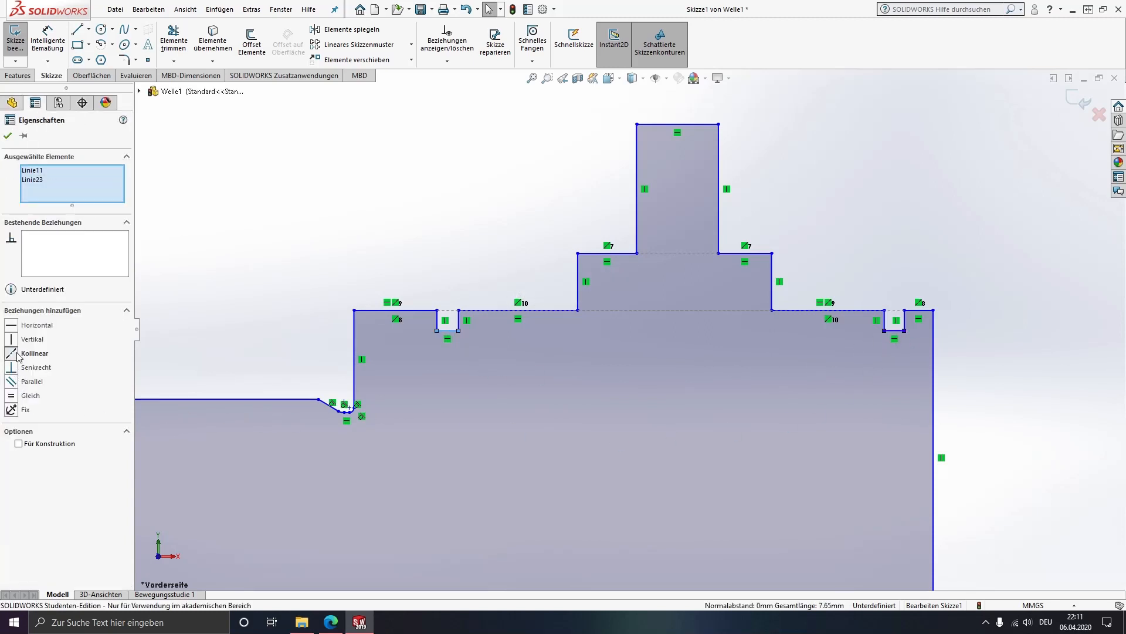
click(17, 353)
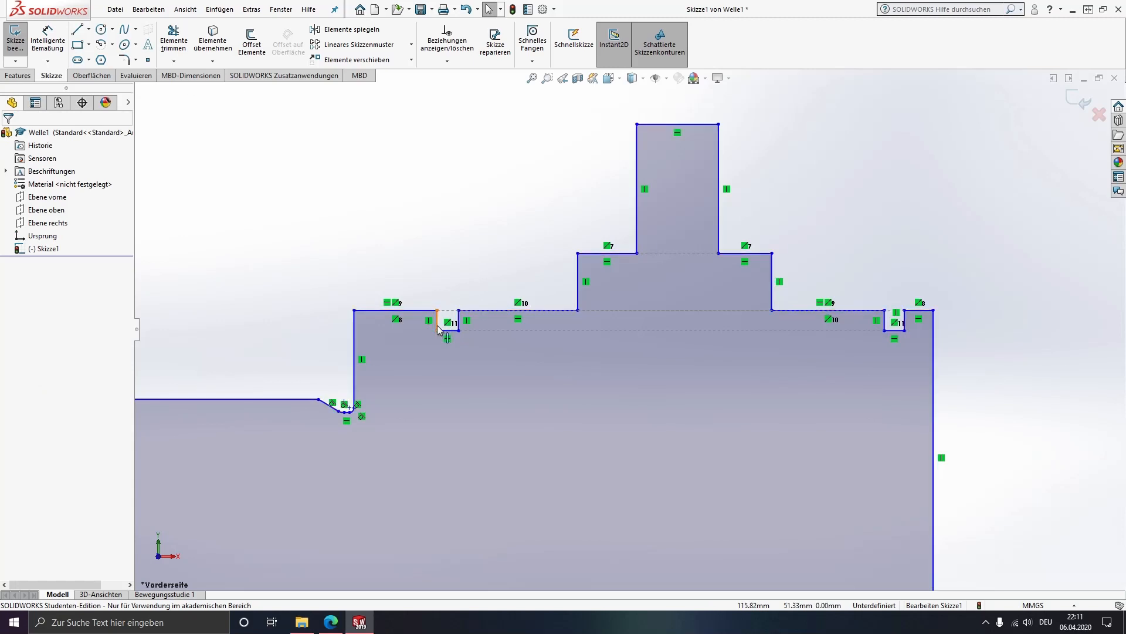
Make the front side walls of the two rectangular grooves equal in length, and shift the groove bottoms slightly deeper.
click(438, 323)
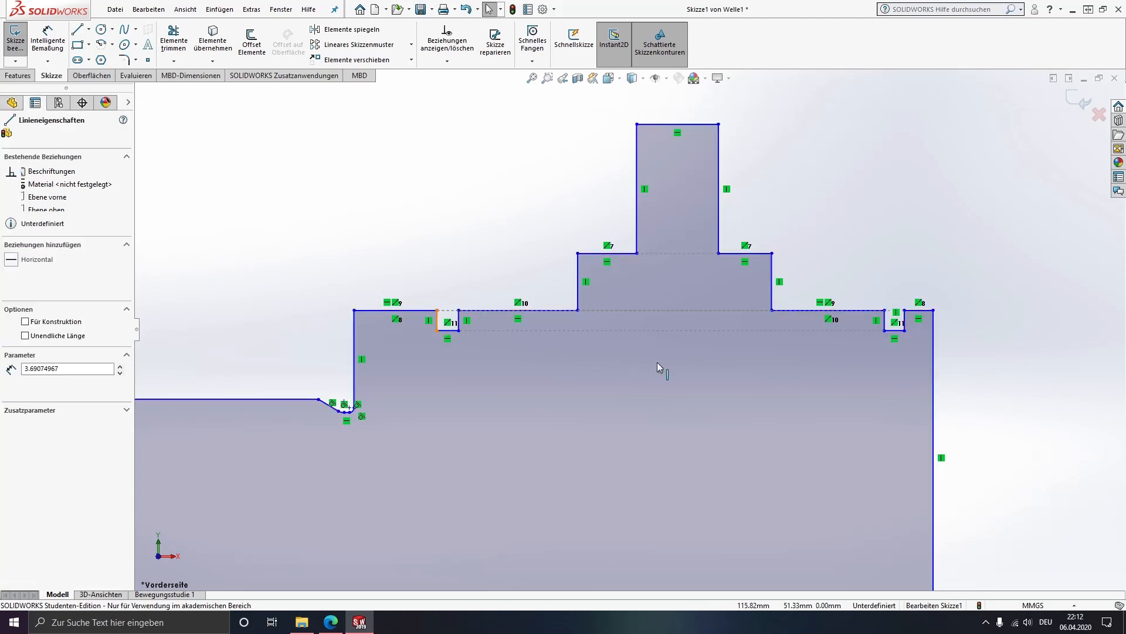
ctrl+click(885, 324)
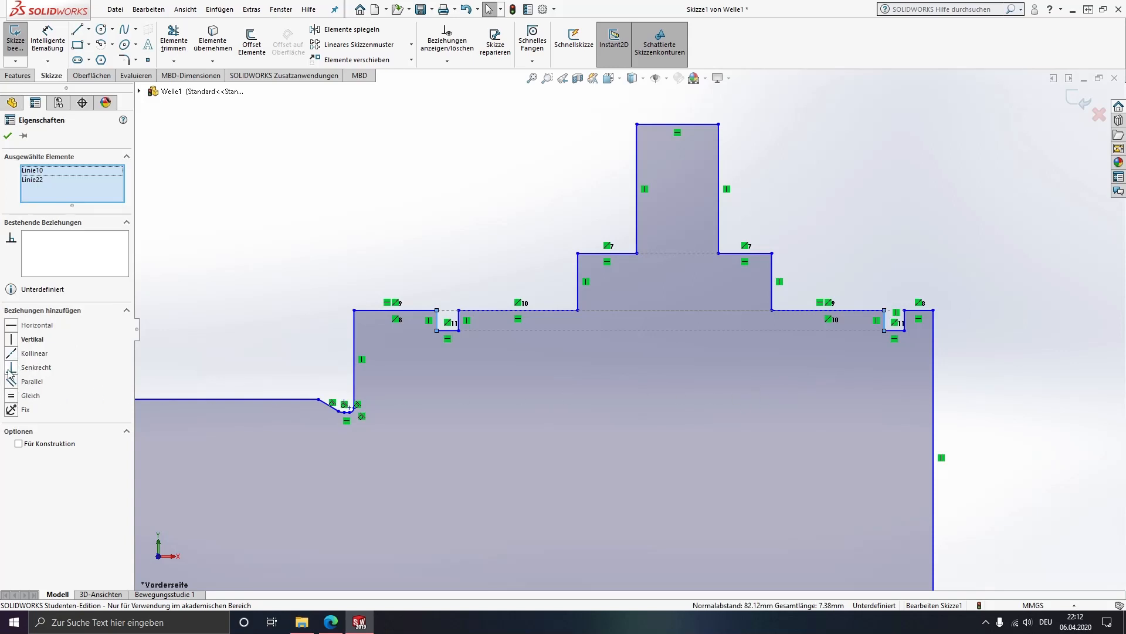
click(11, 395)
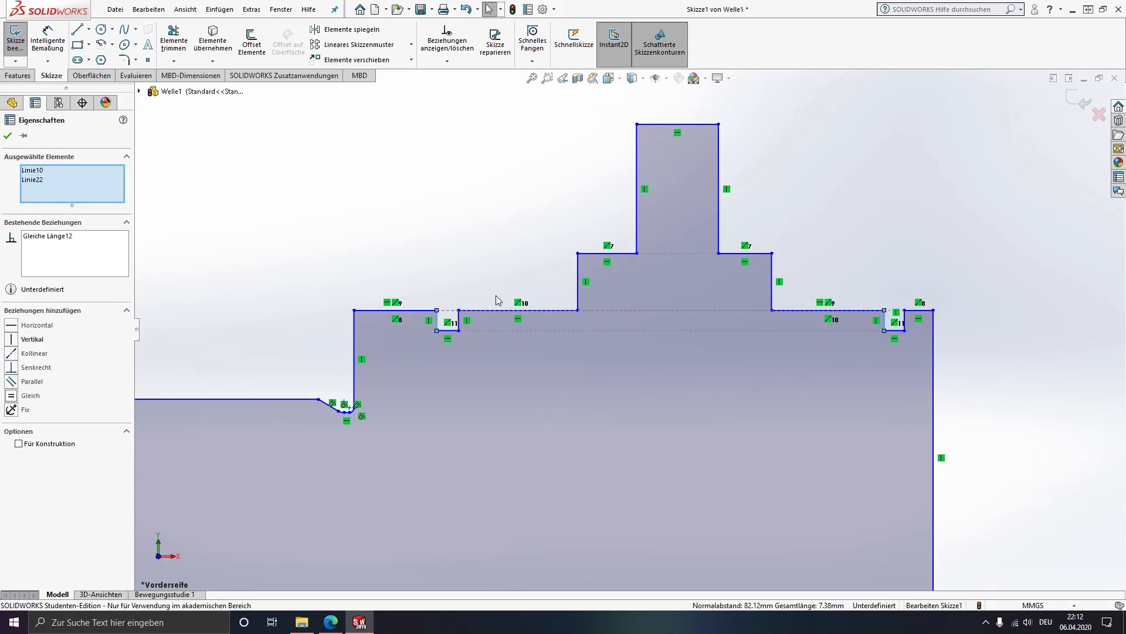
click(478, 241)
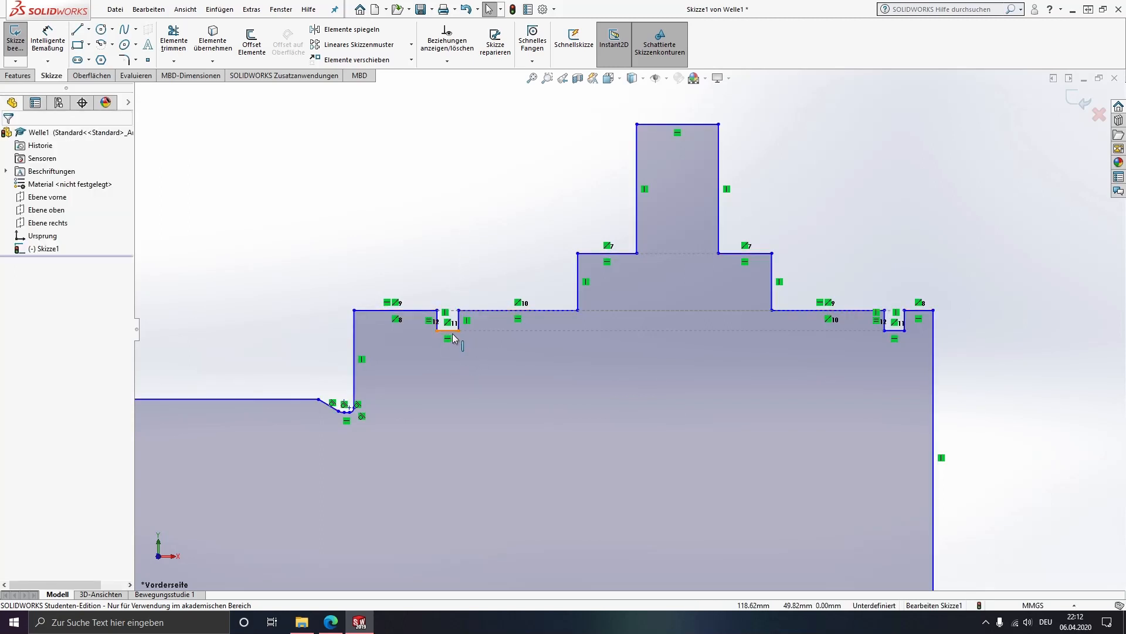
drag(453, 334, 459, 336)
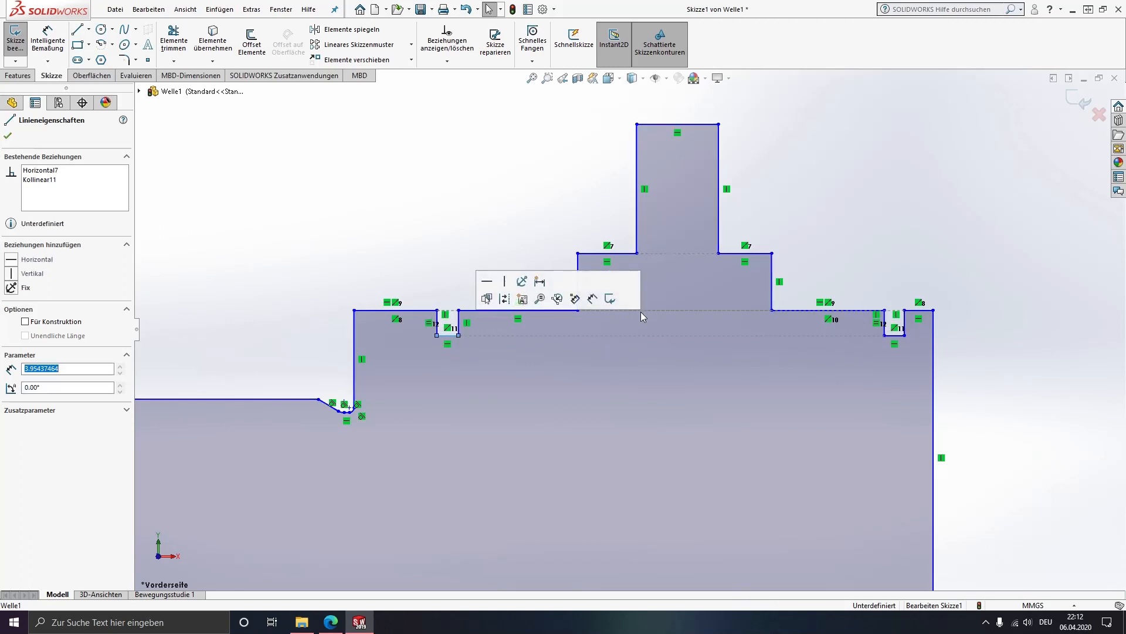
click(453, 205)
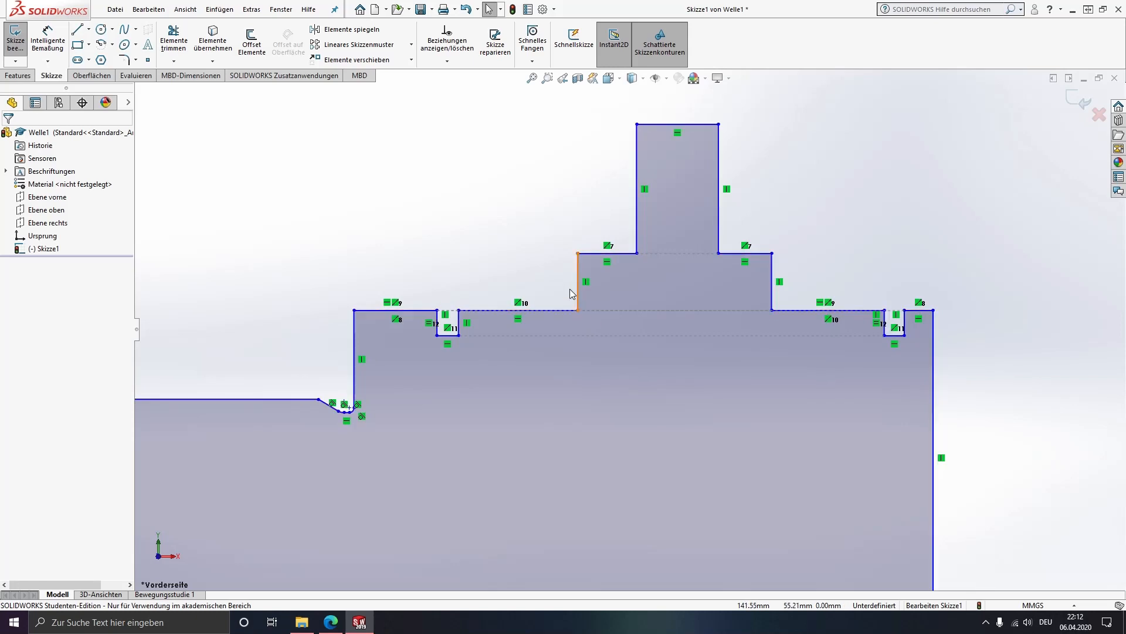
Make the two horizontal shoulder lines directly before and behind the collar equal in length.
click(589, 254)
ctrl+click(734, 254)
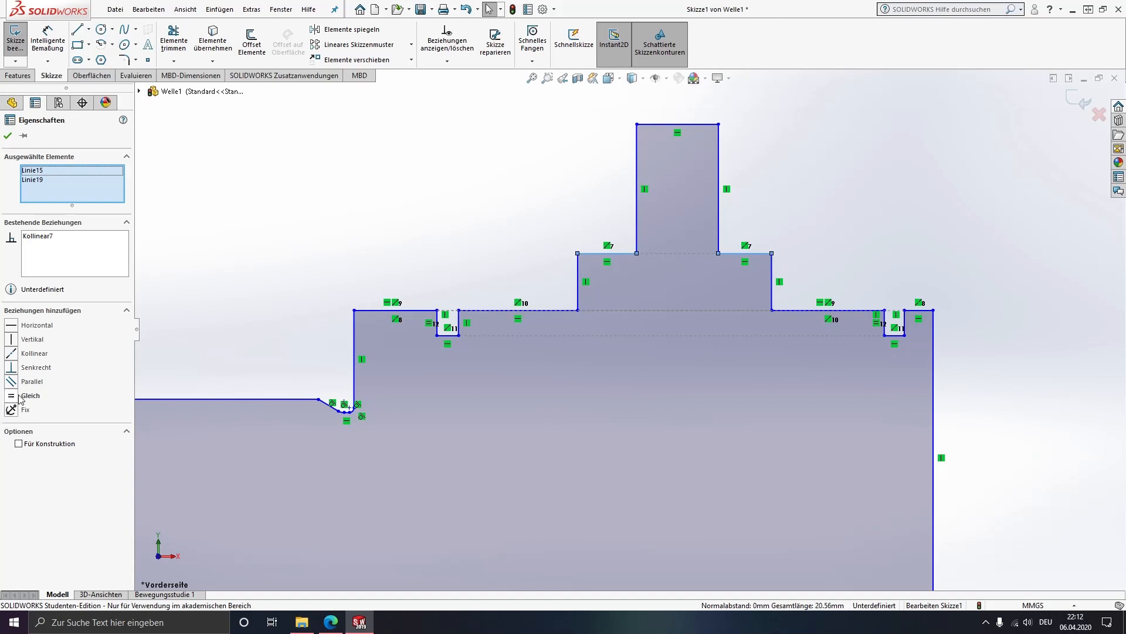
click(27, 396)
click(589, 227)
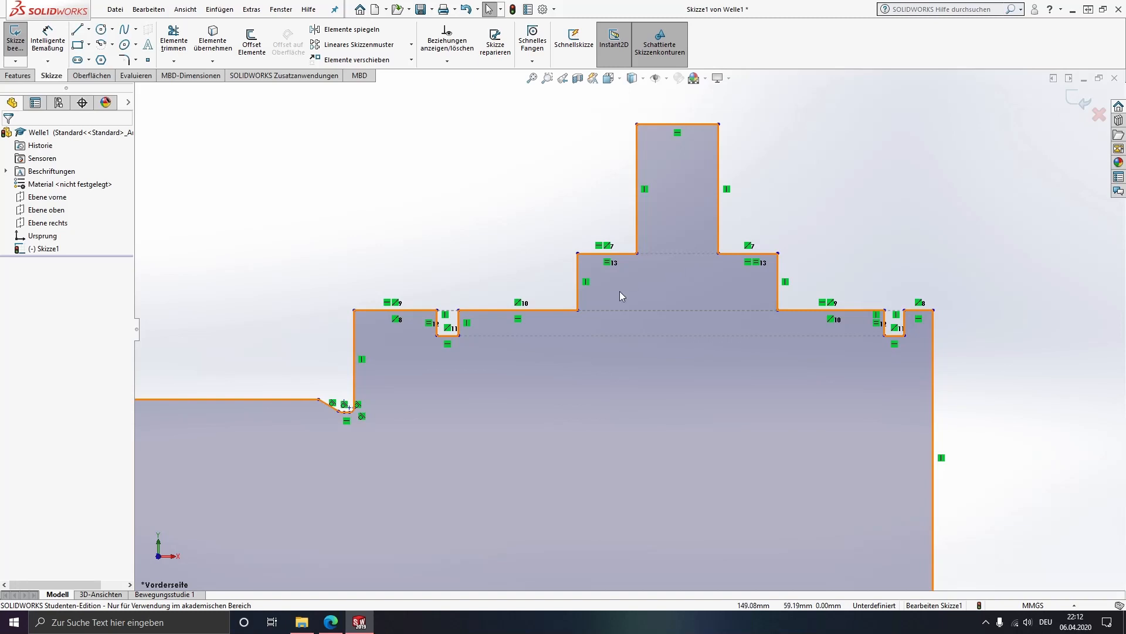
Examine the undercut's contour and the tangent relation between its sloped line and the adjoining arc.
mouse_move(563, 359)
ctrl+middle_down()
mouse_move(601, 294)
mouse_move(771, 293)
ctrl+middle_up()
scroll(565, 329, down, 8)
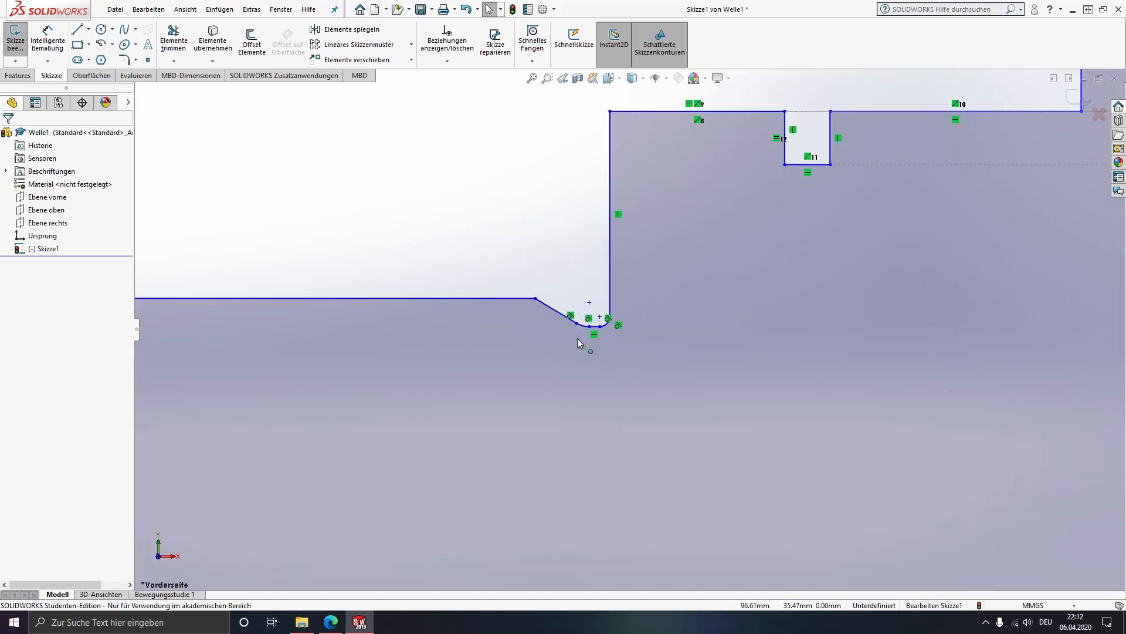
scroll(628, 315, down, 3)
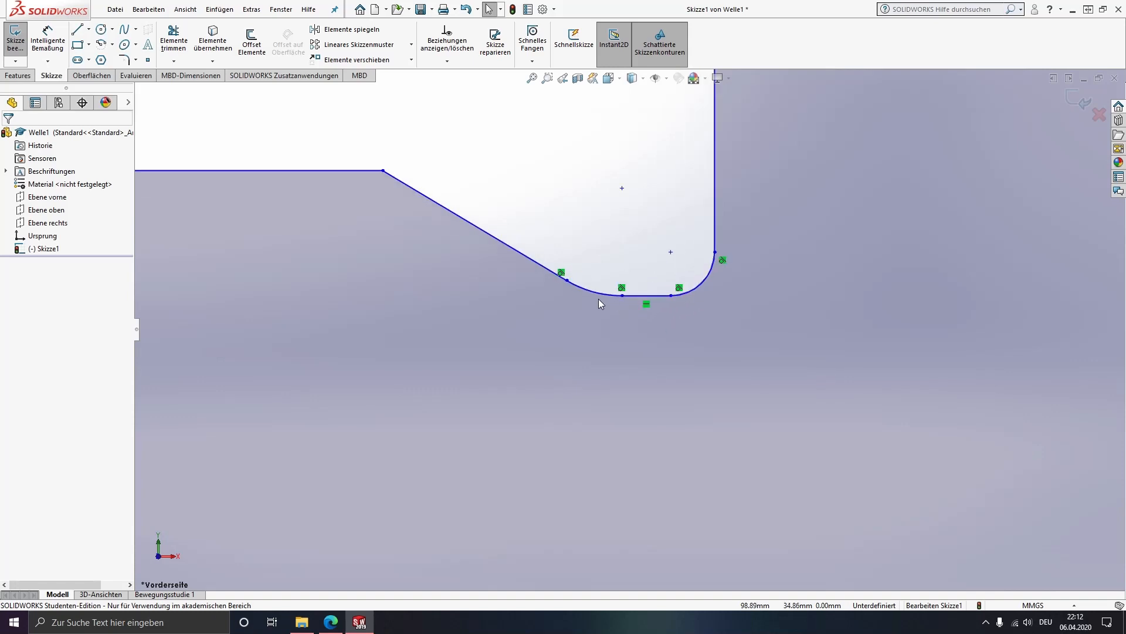
middle_drag(558, 311, 546, 336)
scroll(523, 330, up, 10)
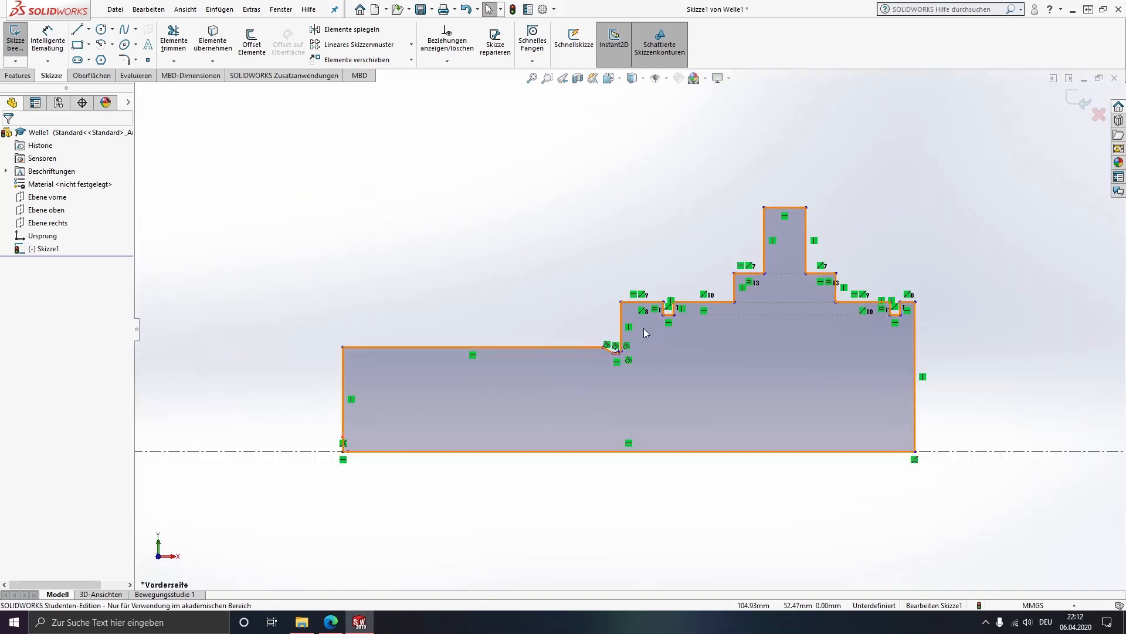
scroll(614, 349, down, 3)
scroll(628, 303, down, 10)
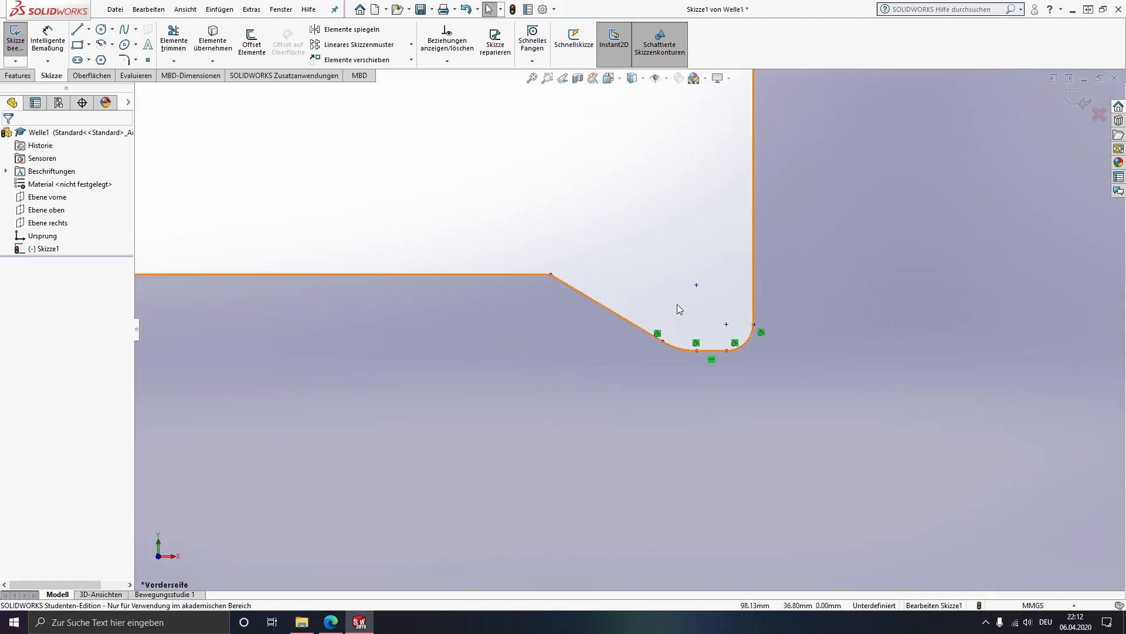
scroll(738, 353, down, 3)
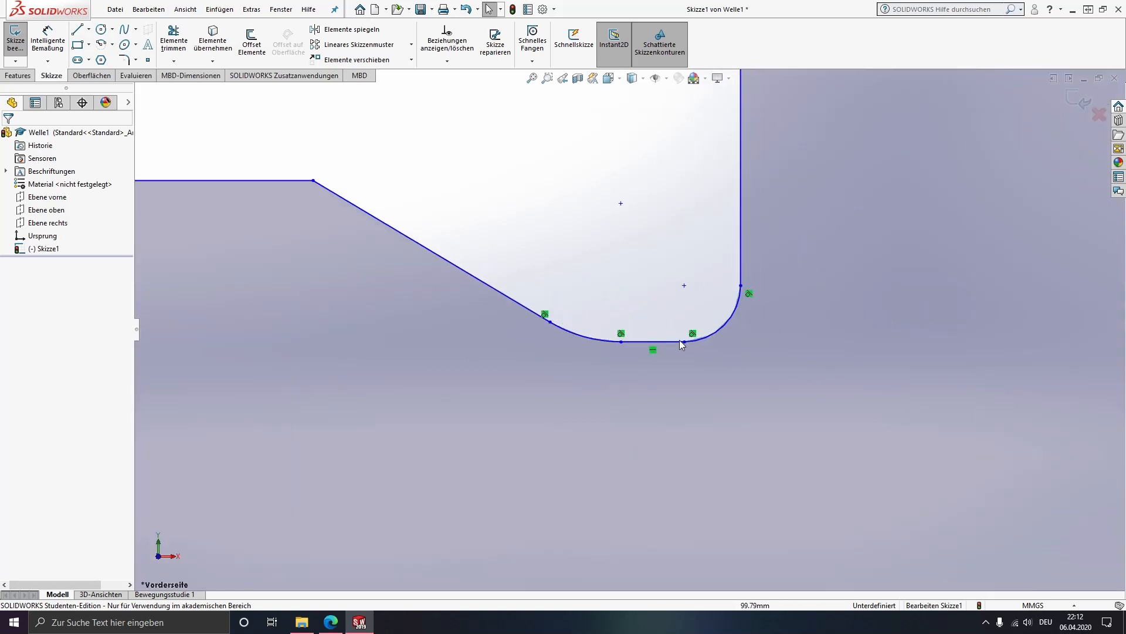
scroll(619, 327, down, 2)
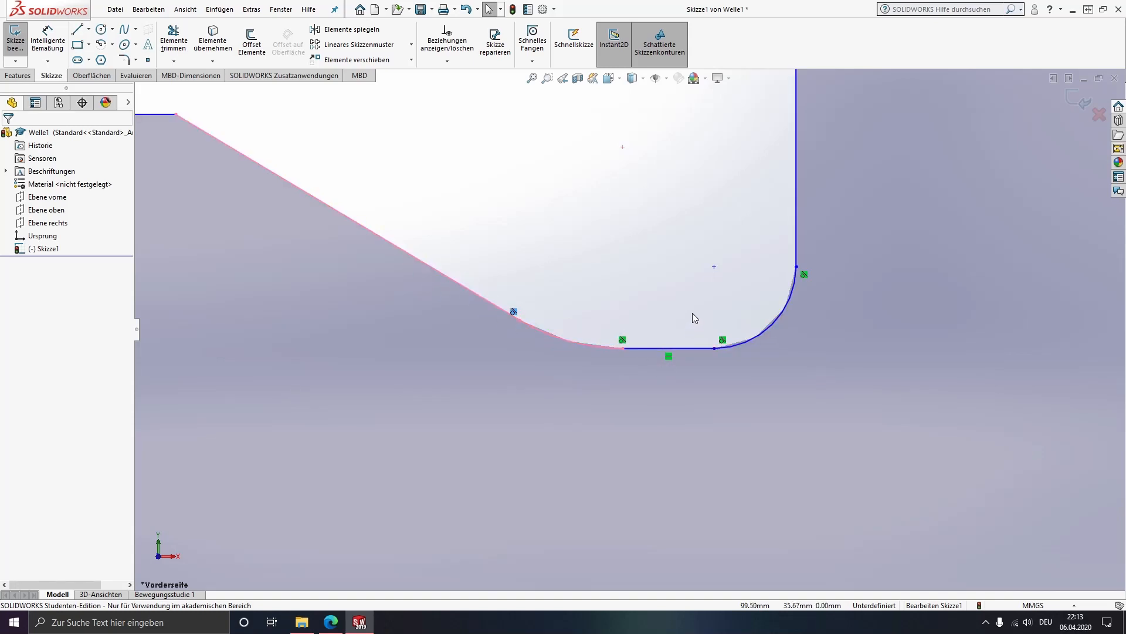
click(586, 311)
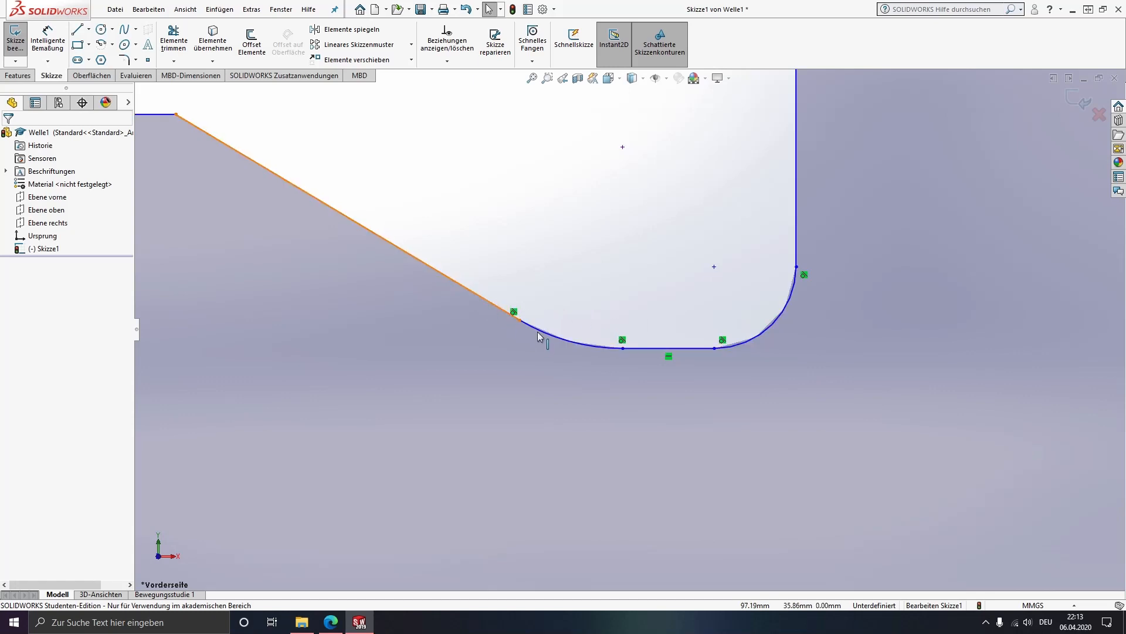
click(474, 294)
ctrl+click(529, 323)
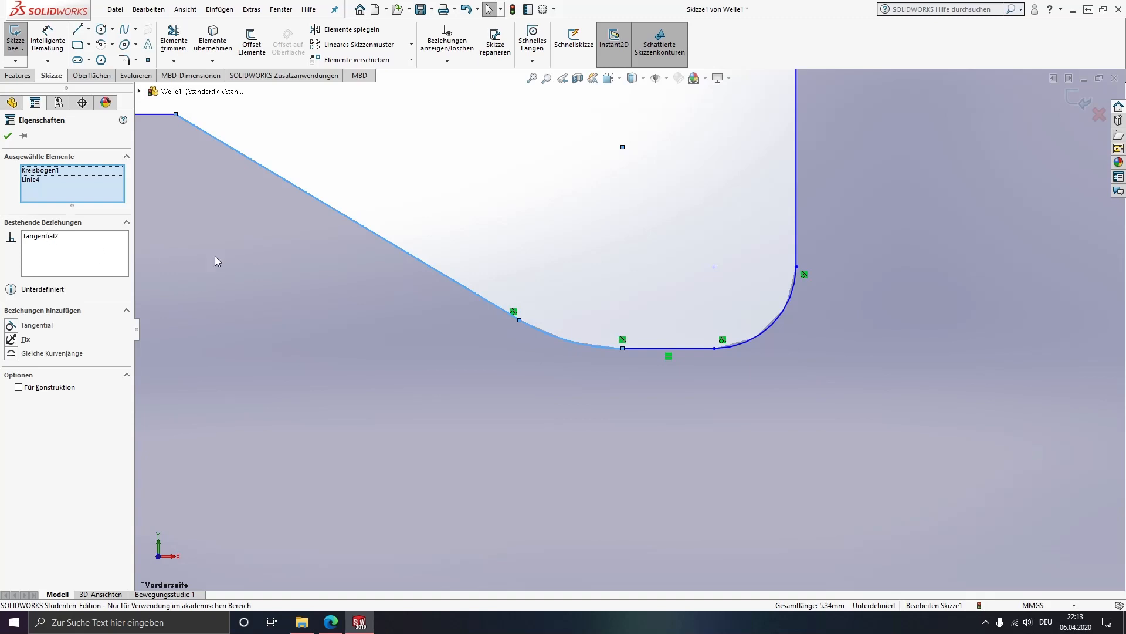
click(304, 282)
scroll(520, 350, up, 8)
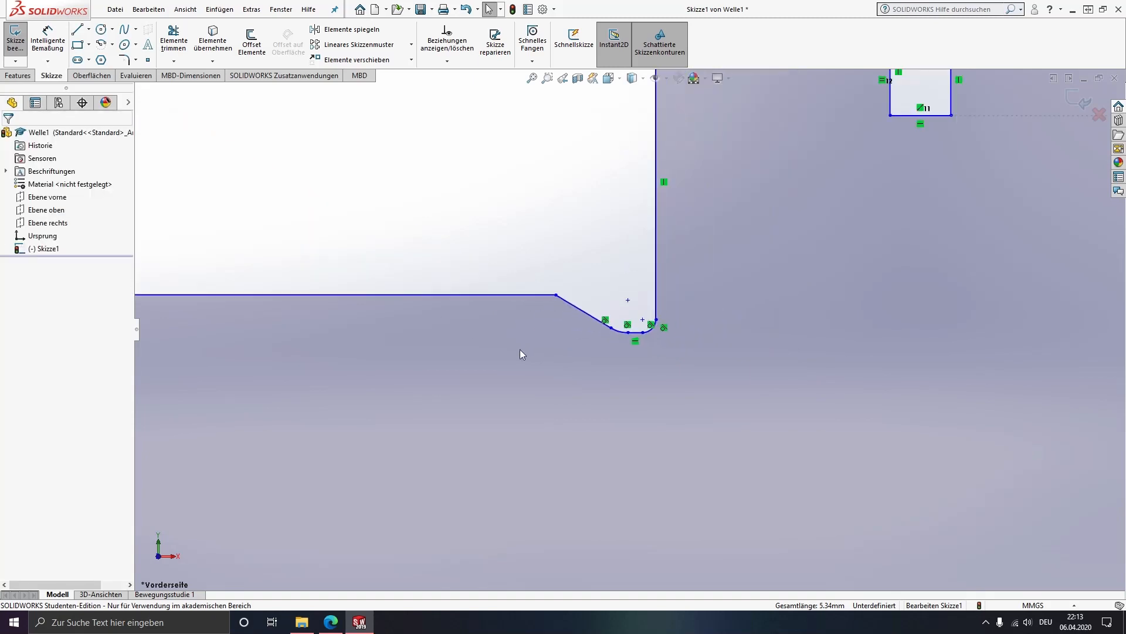
scroll(520, 351, up, 5)
ctrl+middle_drag(491, 372, 548, 347)
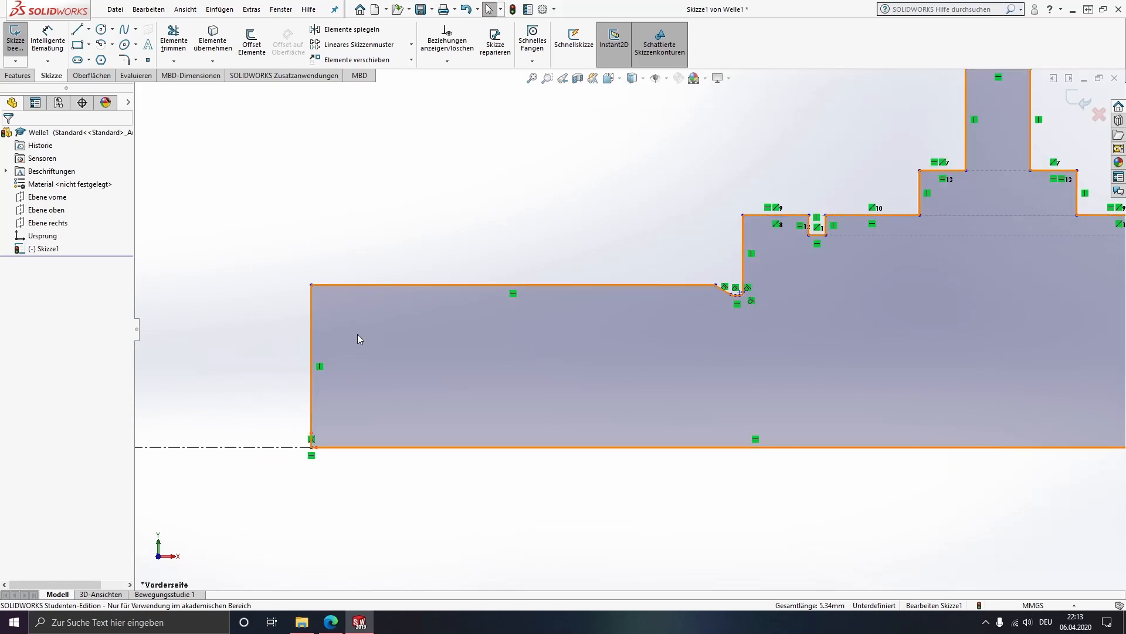
click(44, 29)
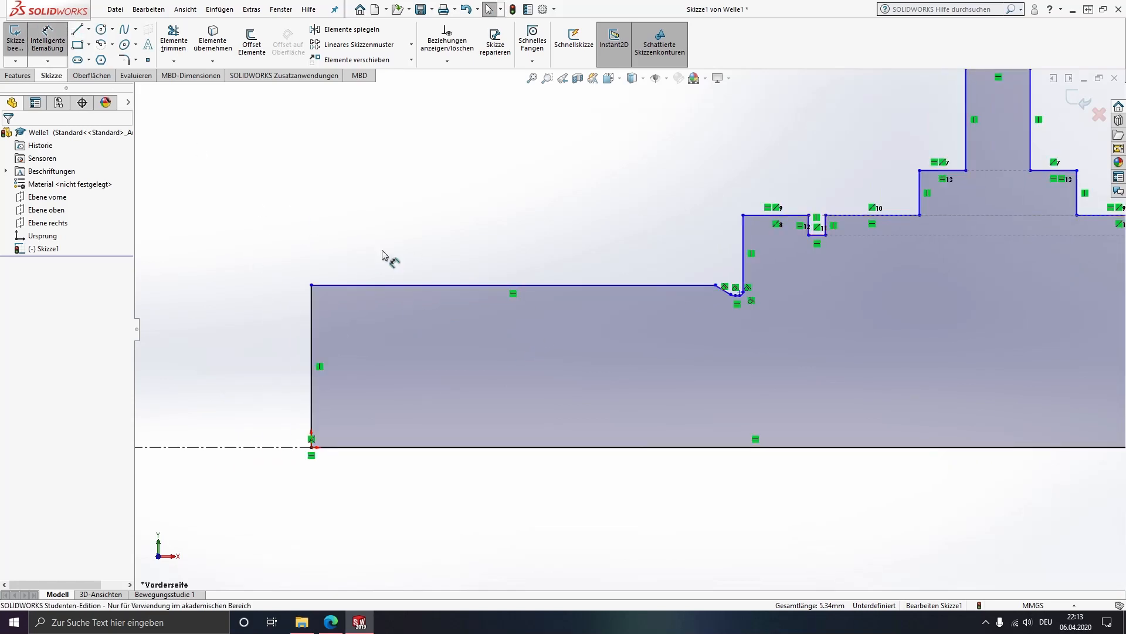
click(378, 286)
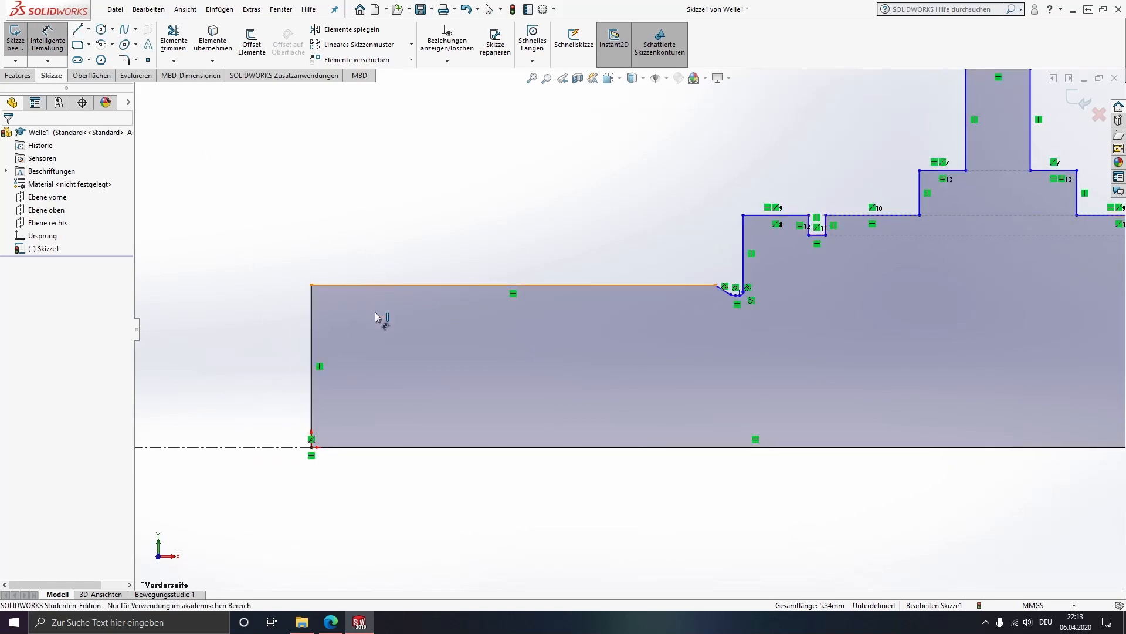
click(387, 449)
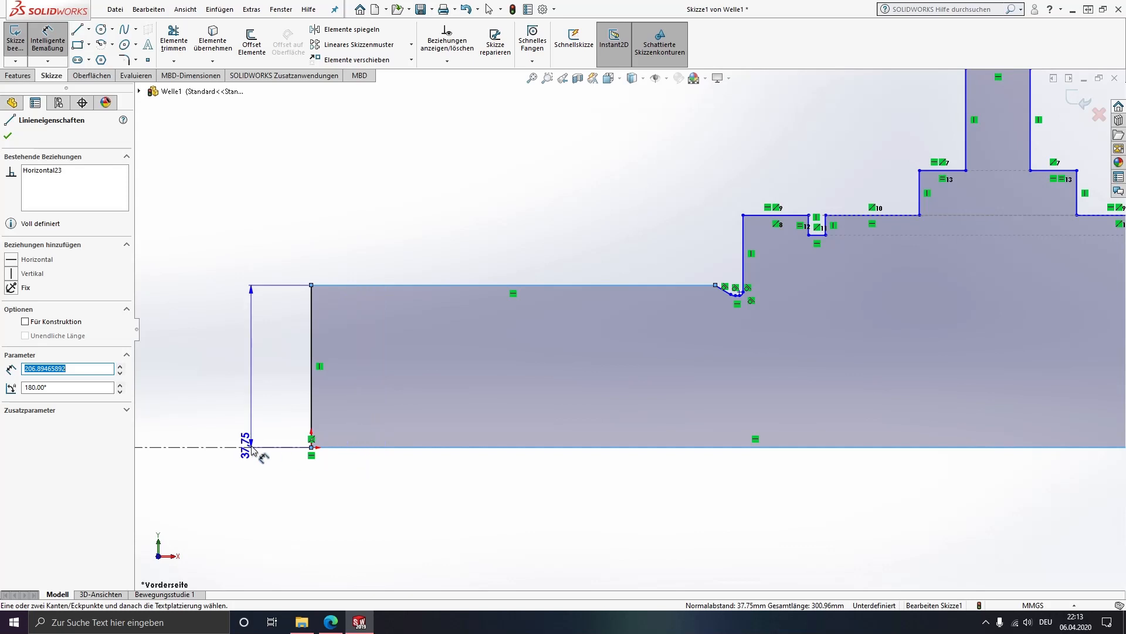
key(Escape)
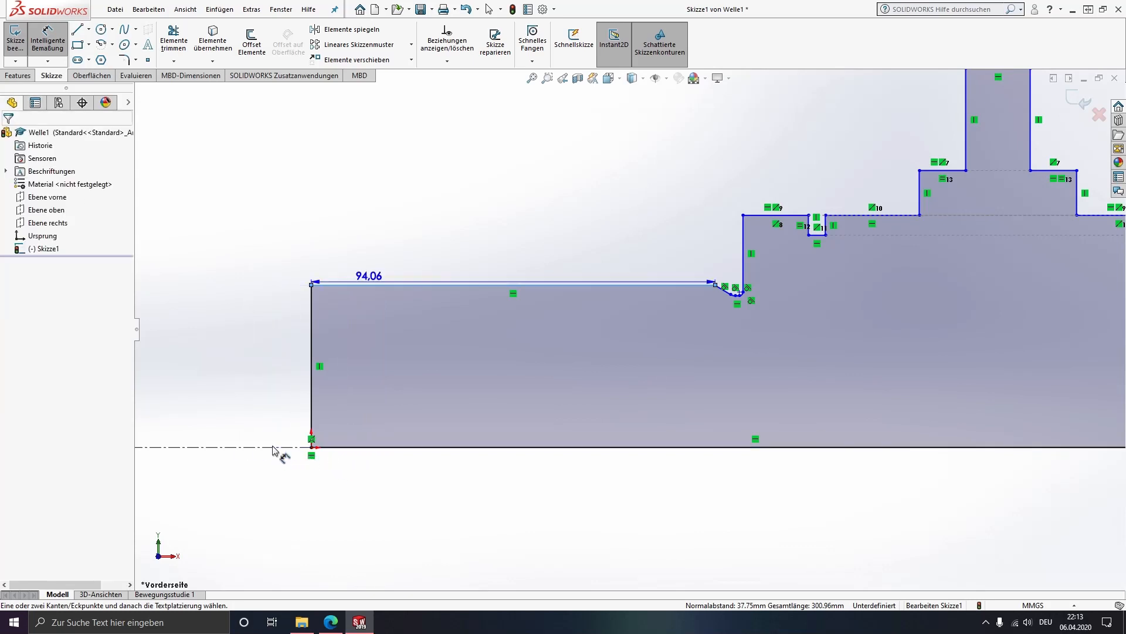
key(Escape)
Dimension the first shaft section's upper line to the centerline as a diameter and set it to 50 mm.
scroll(329, 386, up, 2)
scroll(329, 385, down, 1)
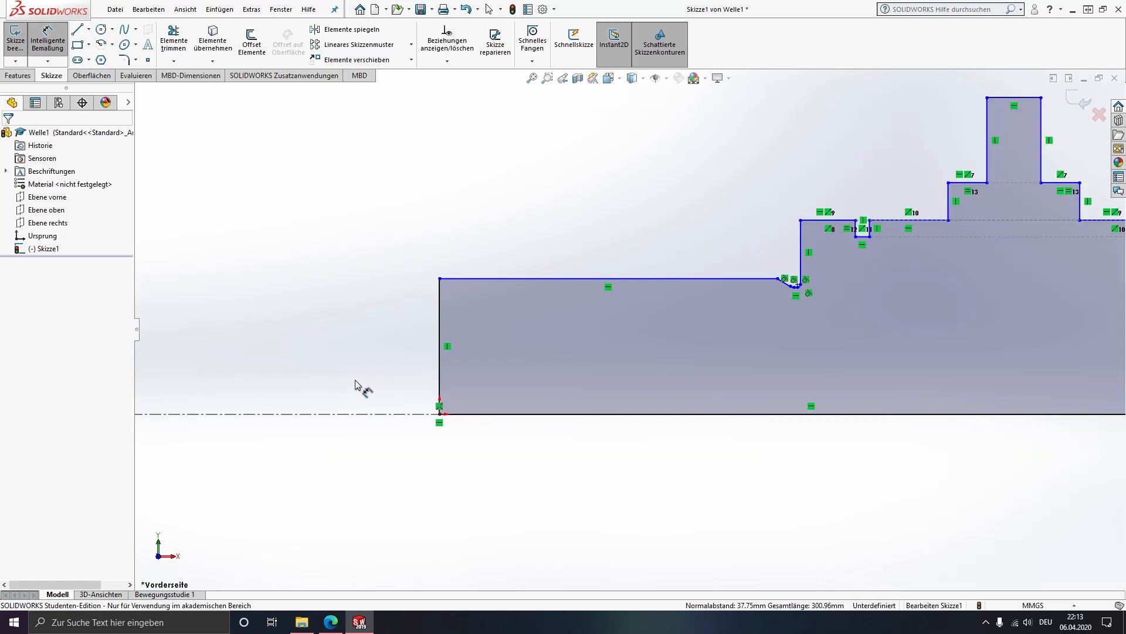
key(f)
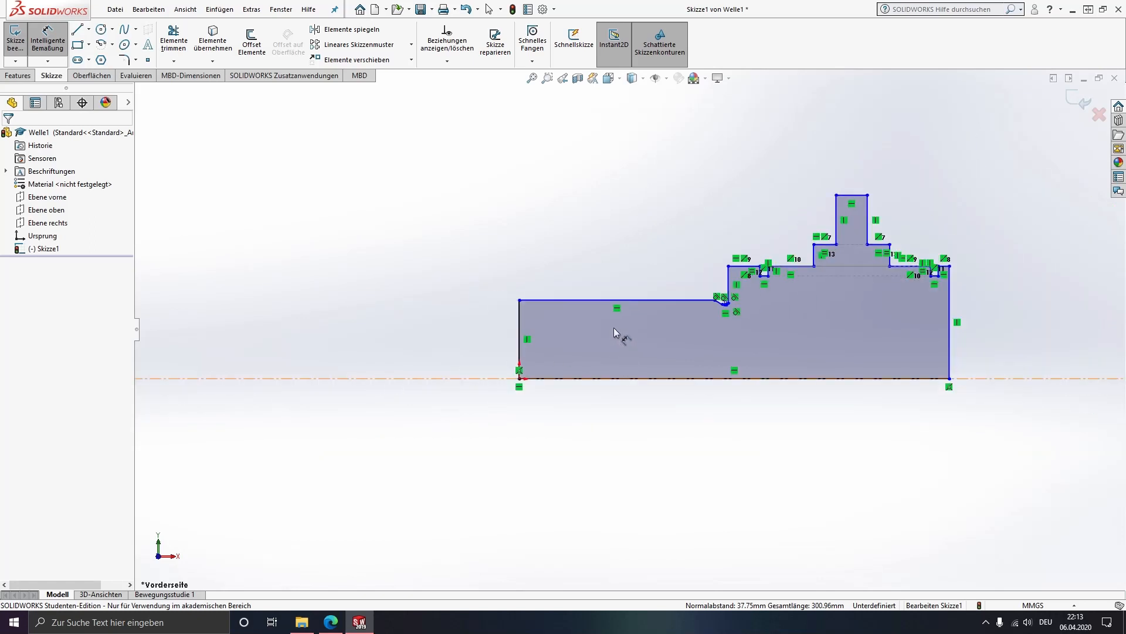
click(552, 303)
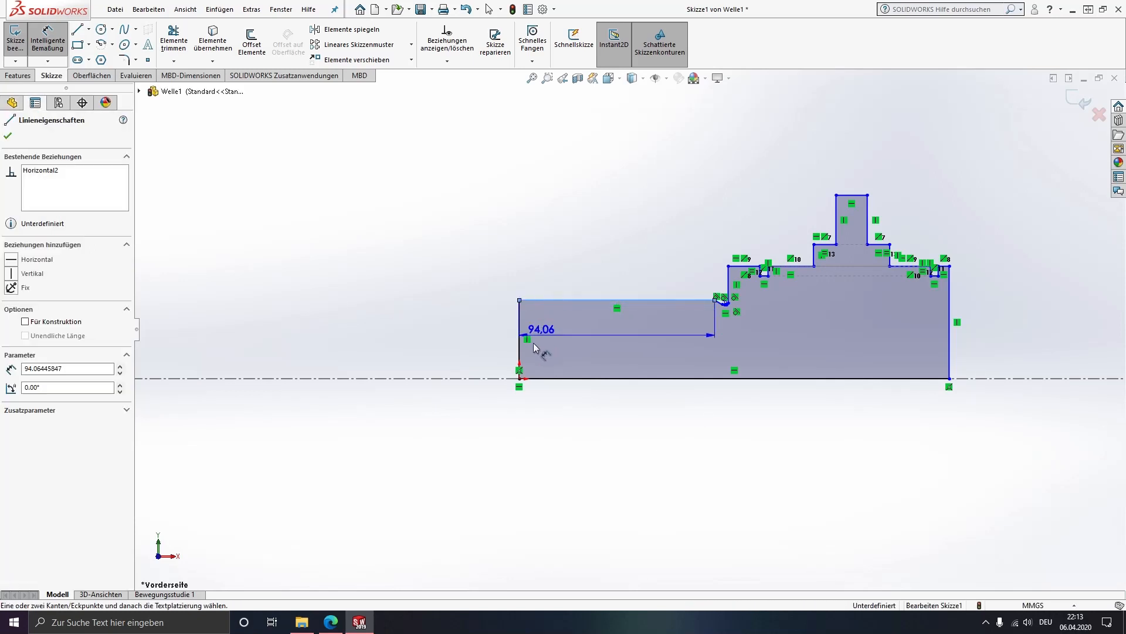
click(478, 378)
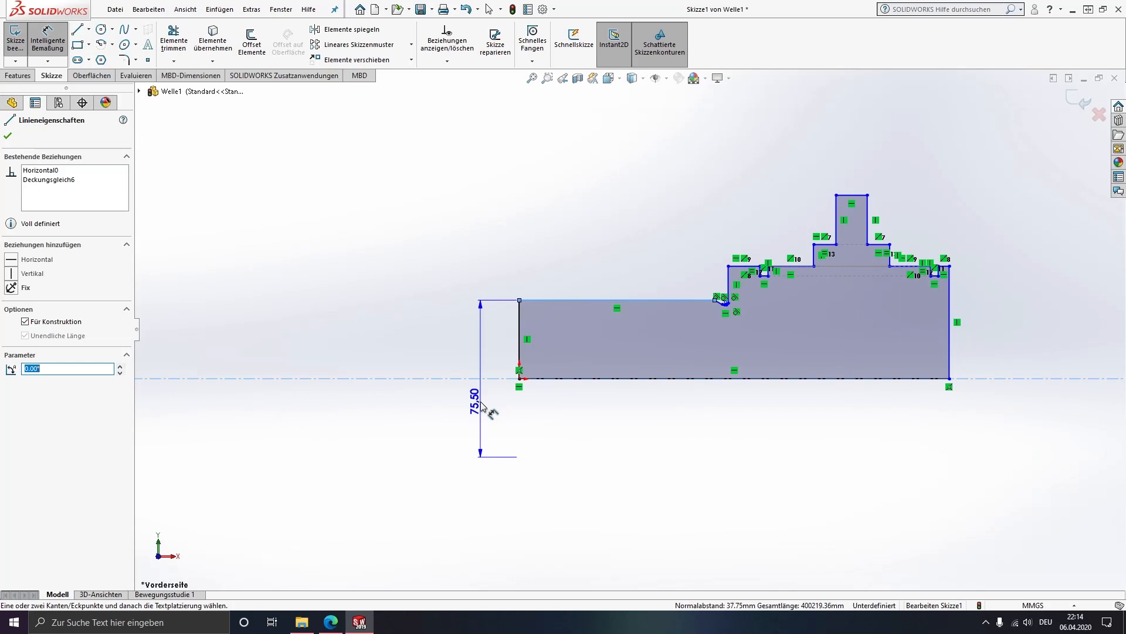
click(483, 403)
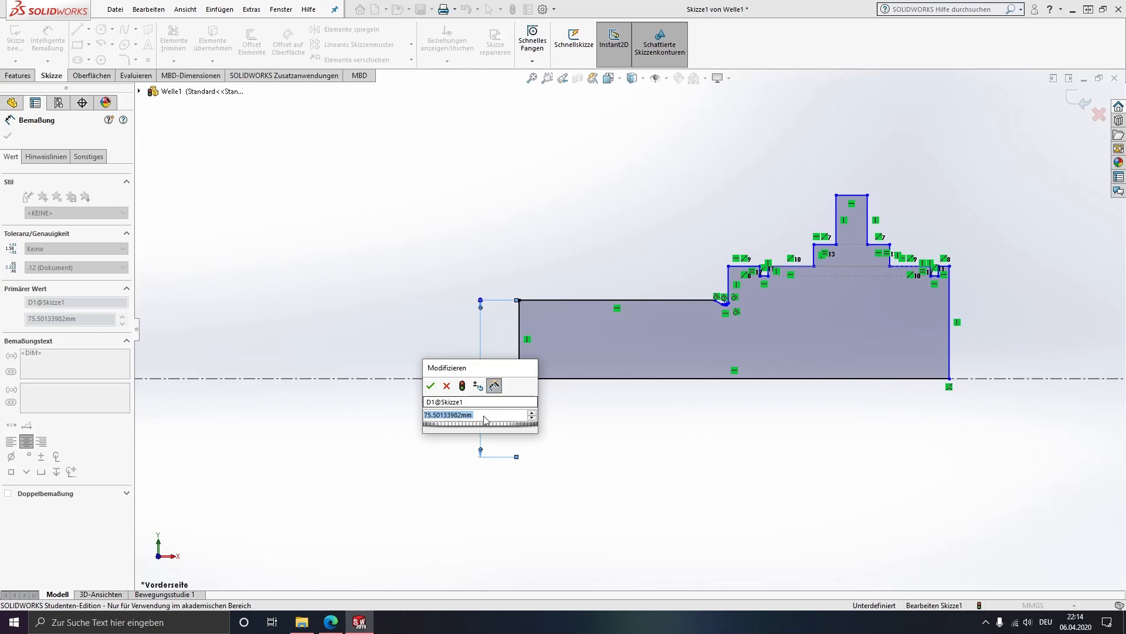
text(50)
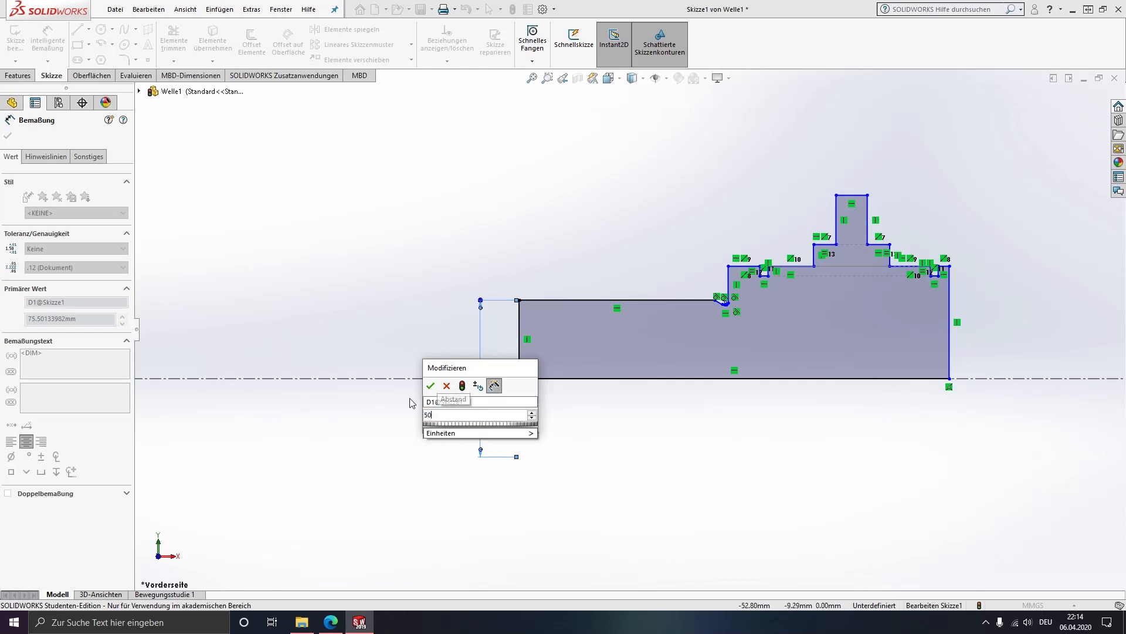
key(Return)
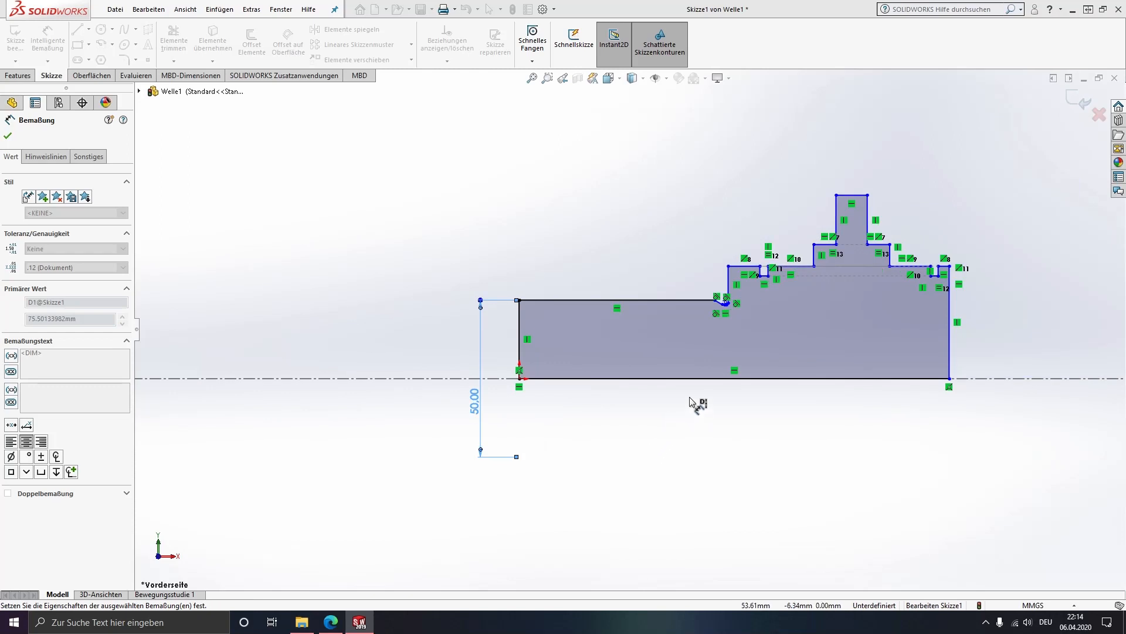
Dimension the rear groove's bottom line to the centerline as a diameter and set it to 55.8 mm.
scroll(854, 308, down, 2)
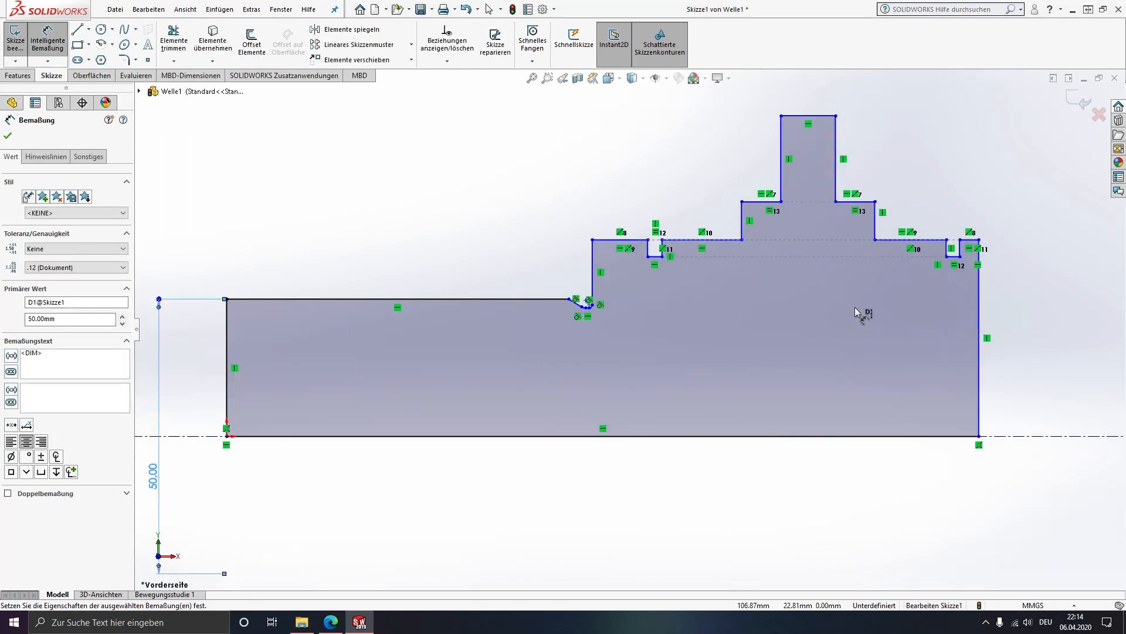
scroll(839, 333, down, 1)
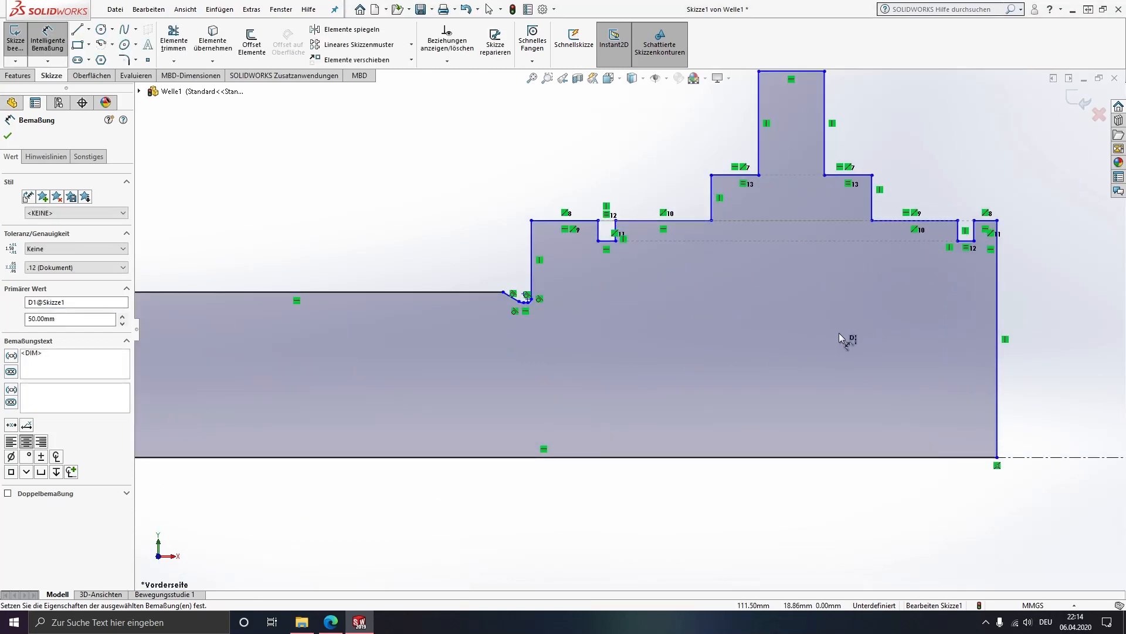
key(f)
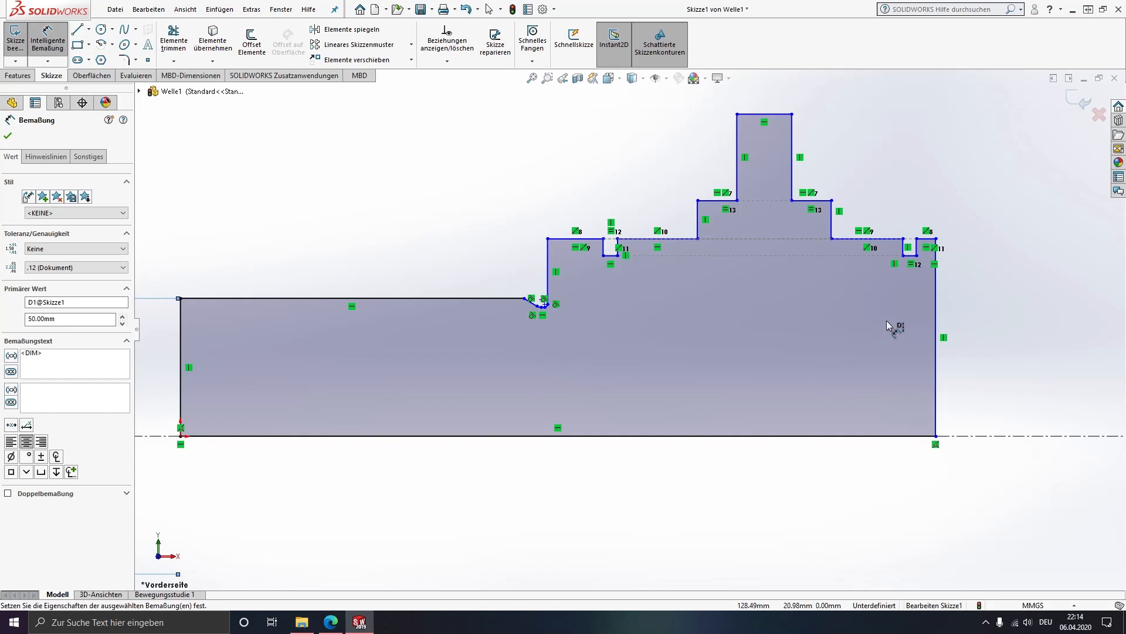
click(913, 257)
click(911, 435)
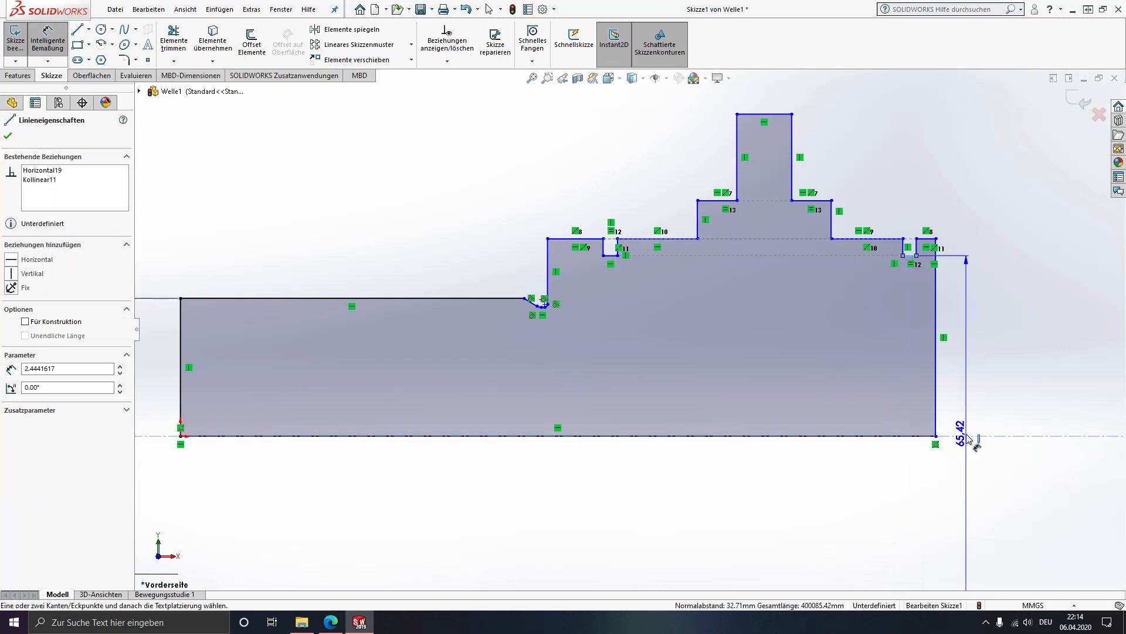
key(z)
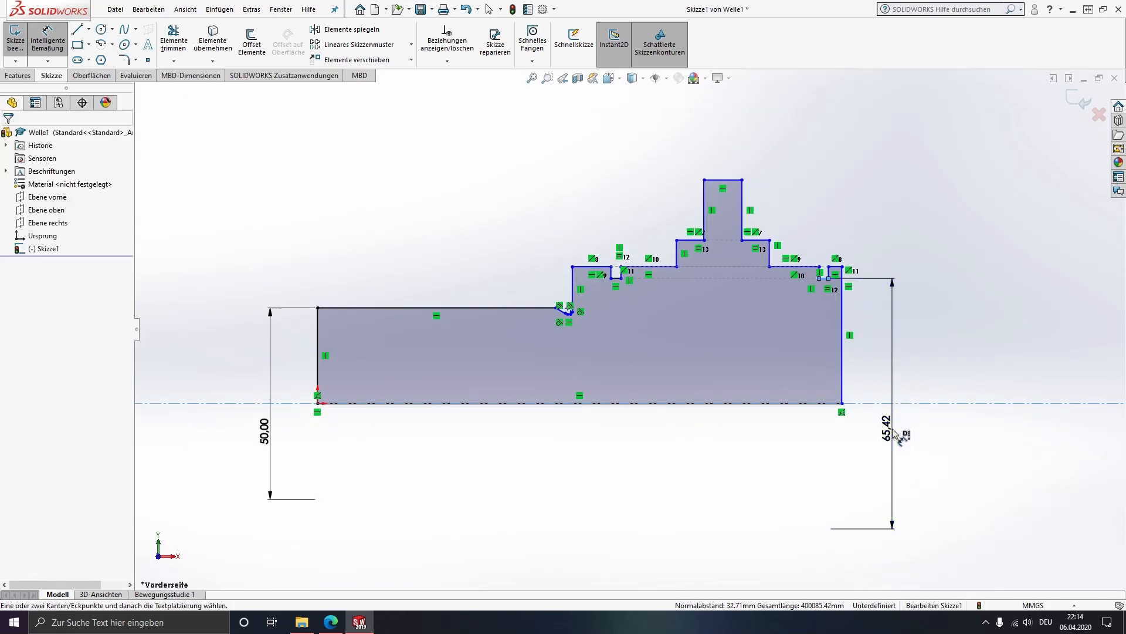
click(894, 434)
text(55,8)
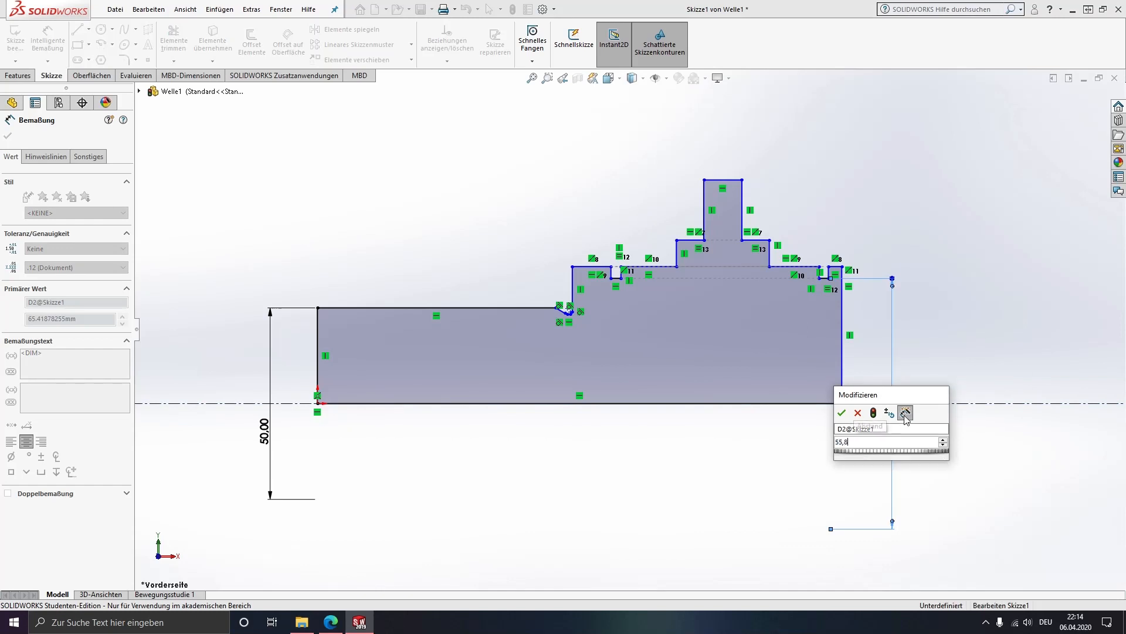
key(Return)
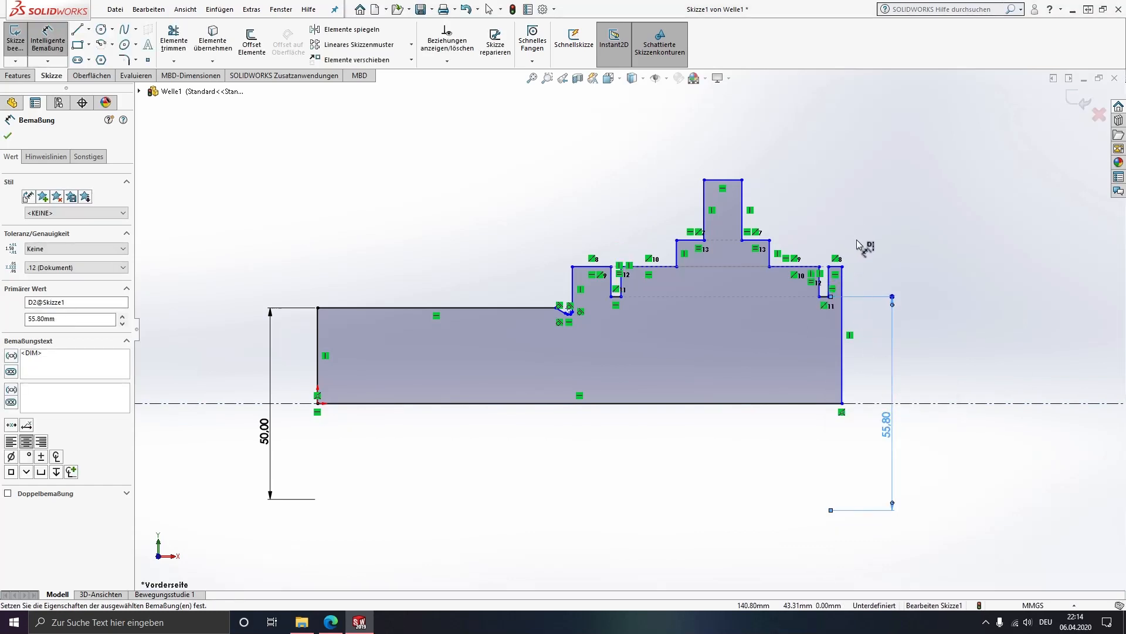
Dimension the shaft section line between the rear shoulder and rear groove to the centerline as a 60 mm diameter.
click(796, 267)
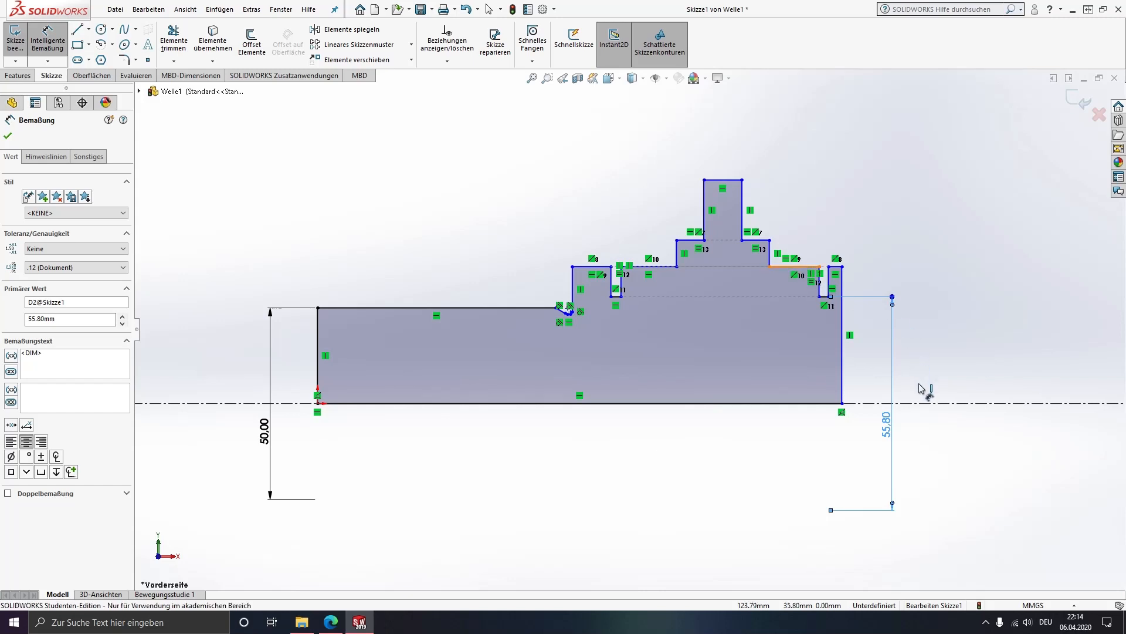
click(919, 404)
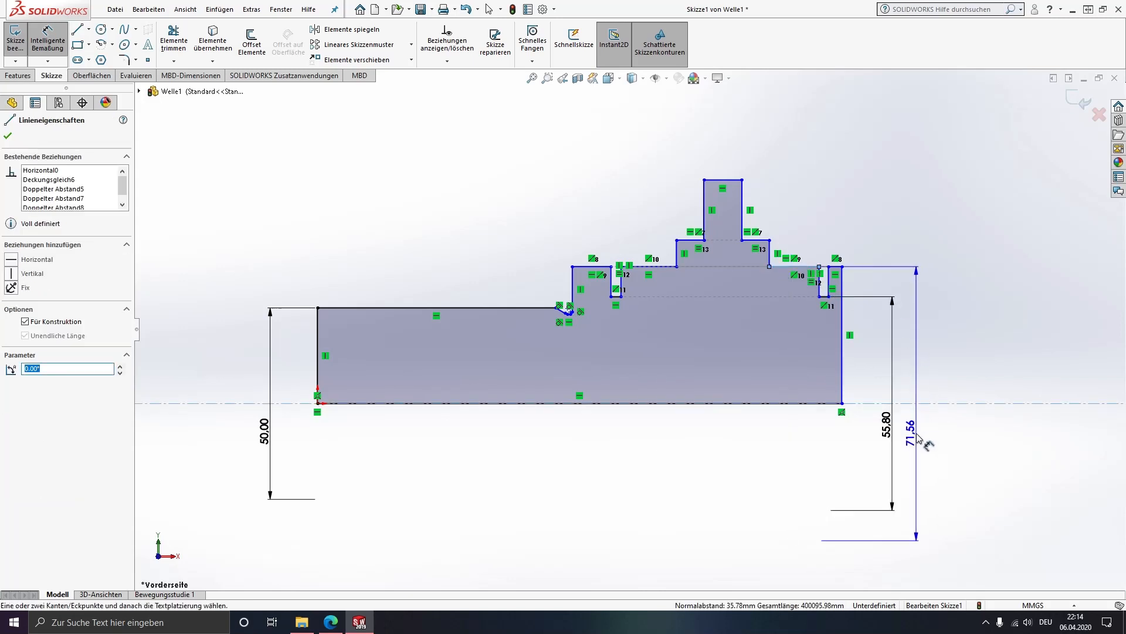
click(916, 433)
double_click(912, 434)
text(60)
key(Return)
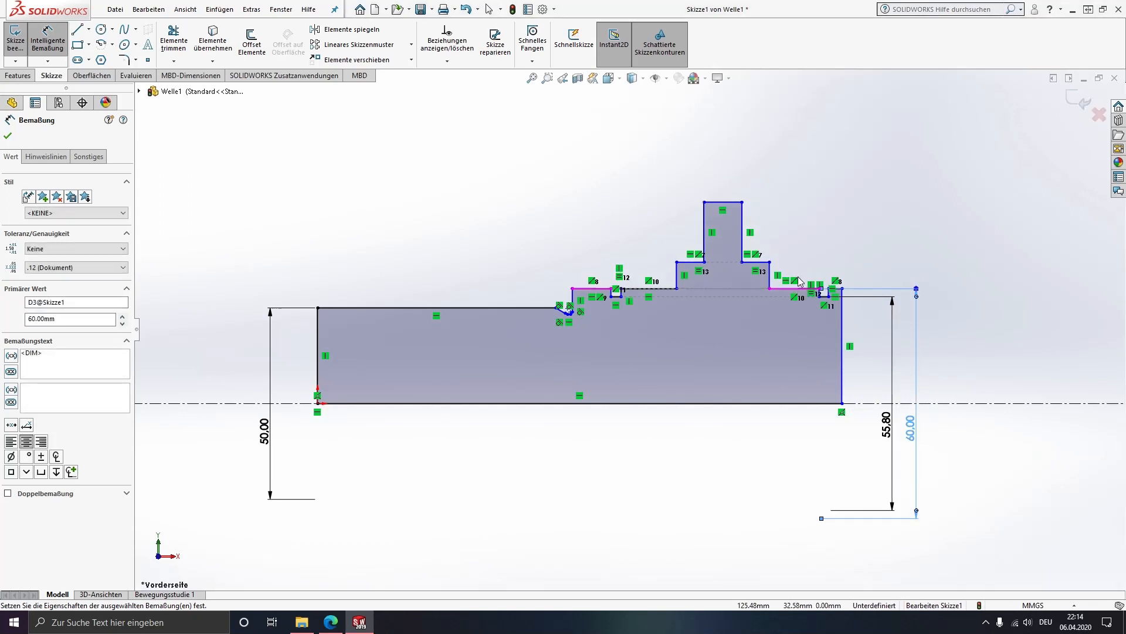
Dimension the shoulder line directly behind the collar to the centerline as a diameter and set it to 70 mm.
click(757, 262)
click(959, 404)
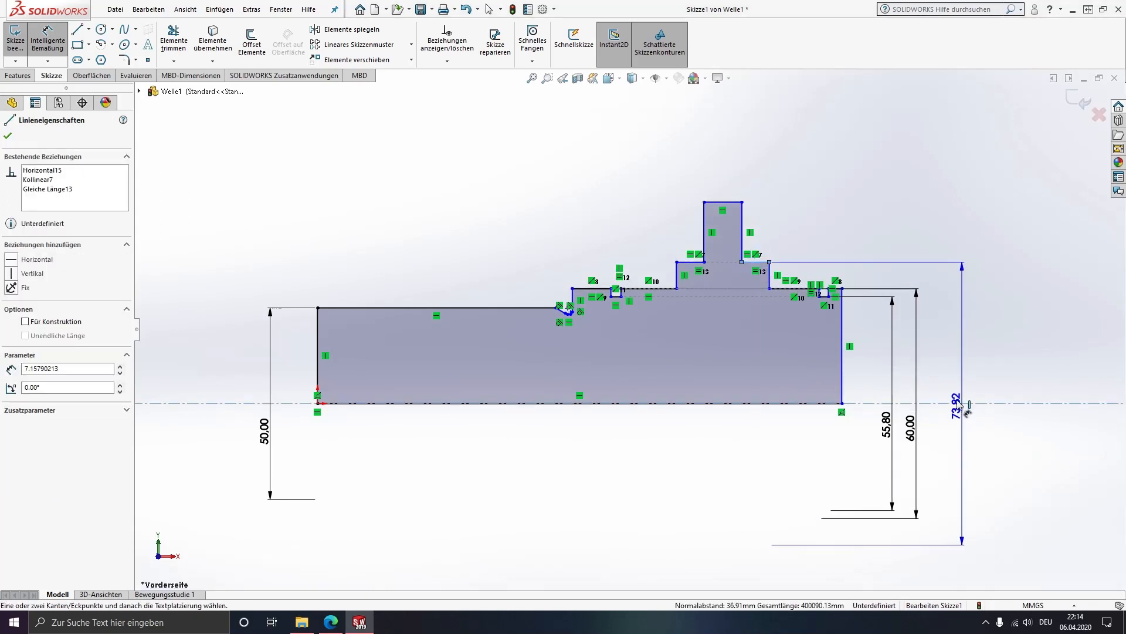
click(962, 433)
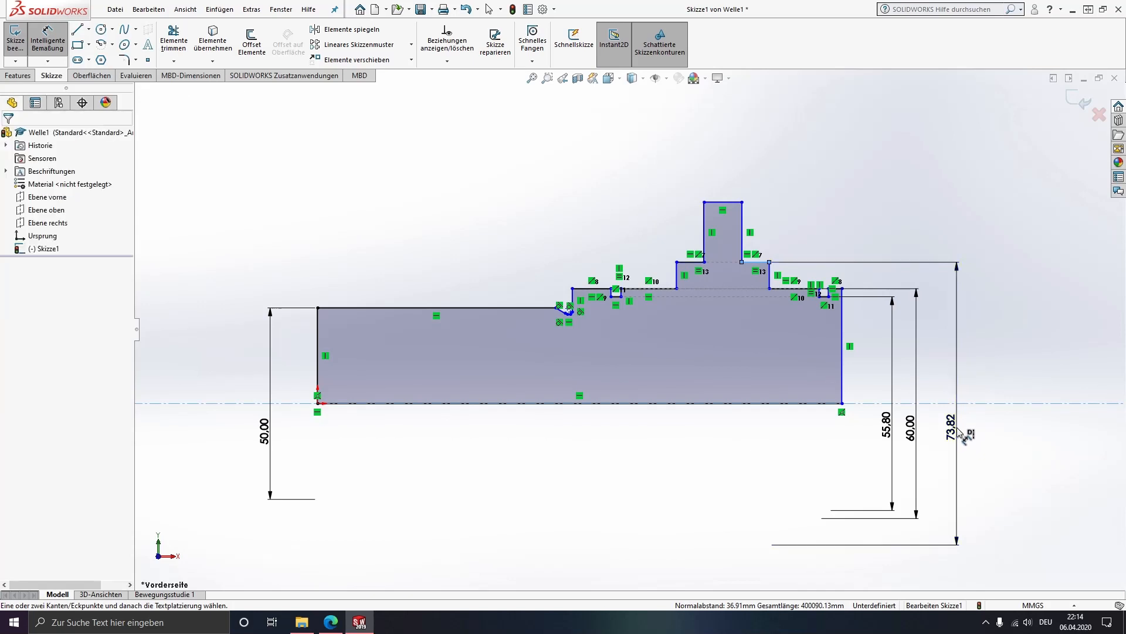
text(70)
key(Return)
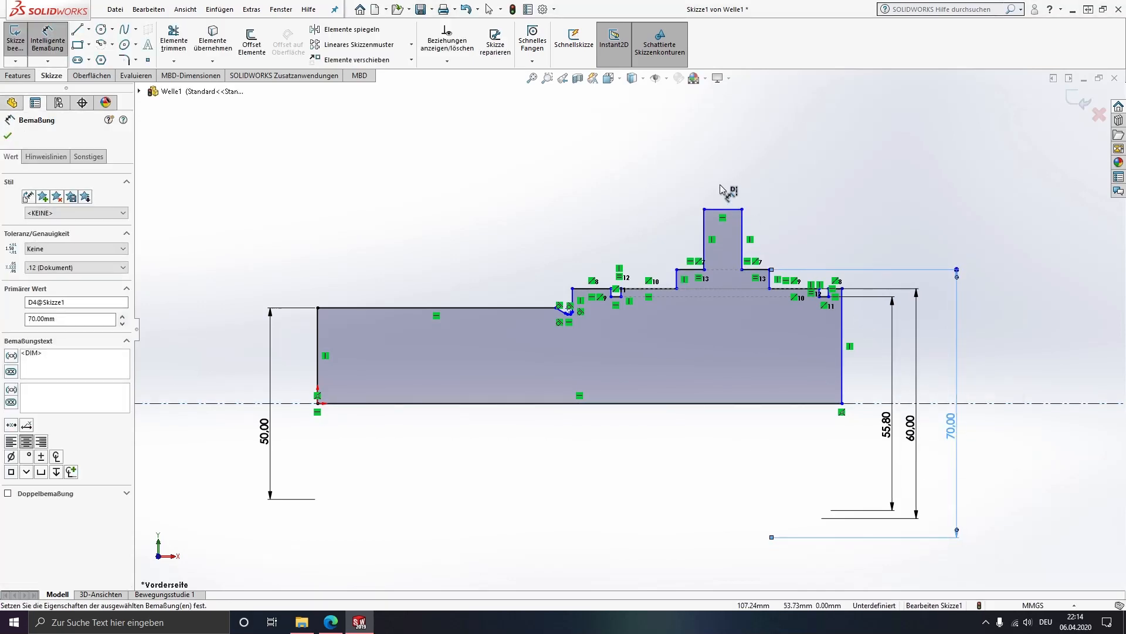
Dimension the collar's top line to the centerline as a diameter and set it to 120 mm.
click(733, 209)
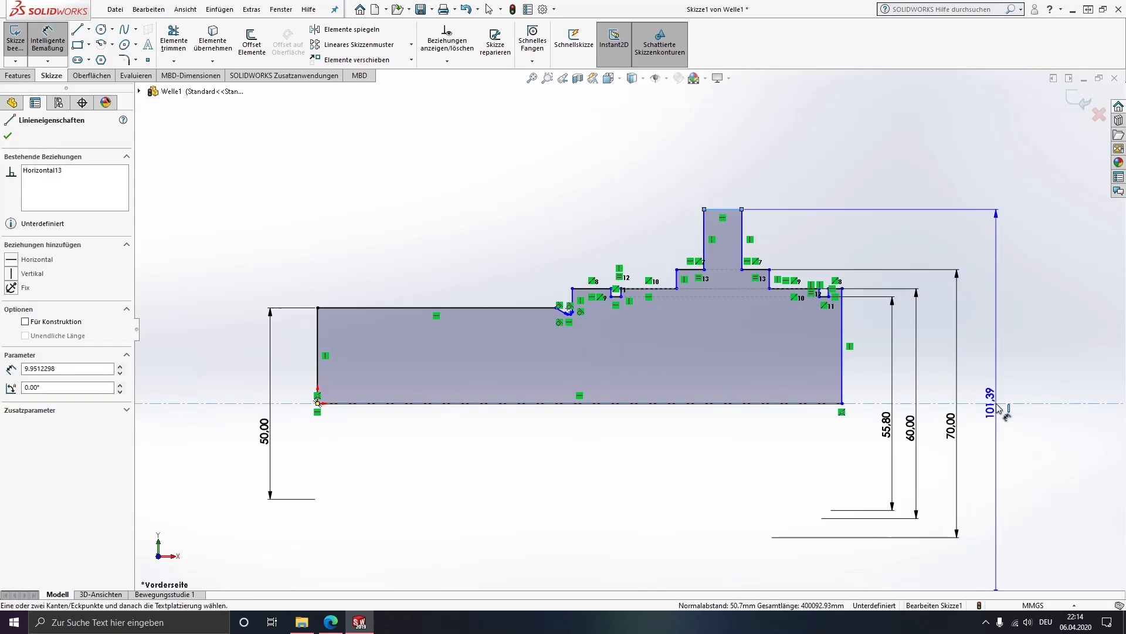
click(1007, 458)
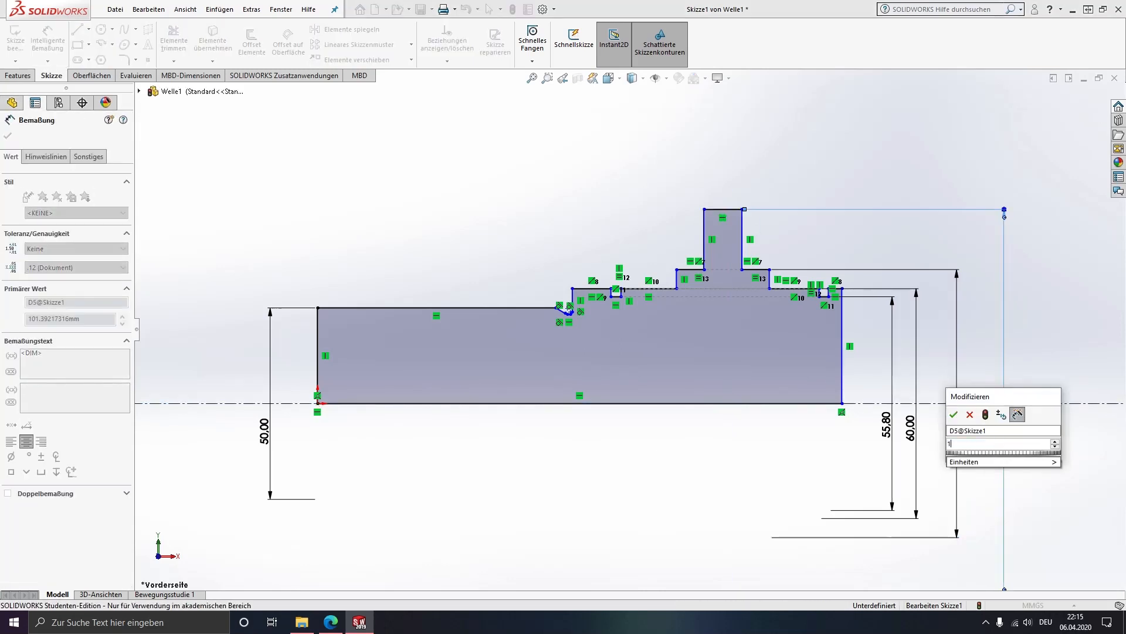
text(120)
key(Return)
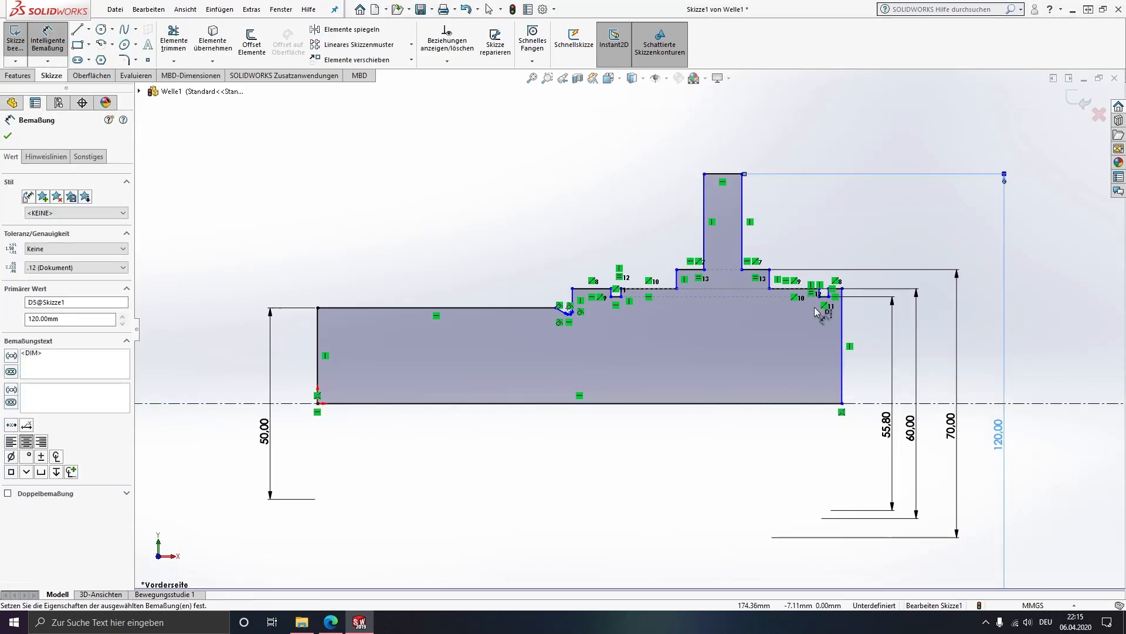
Dimension the undercut's depth from the first shaft section's upper line to the undercut's bottom line and set it to 0.3 mm.
scroll(645, 275, down, 2)
scroll(577, 323, down, 2)
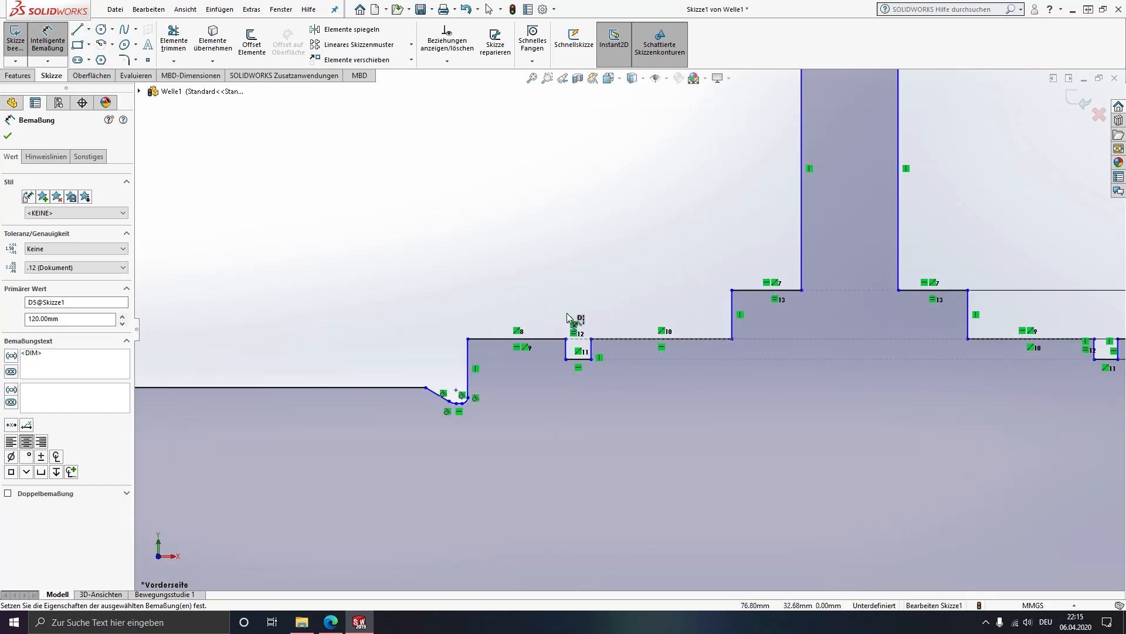
key(Escape)
scroll(487, 381, up, 1)
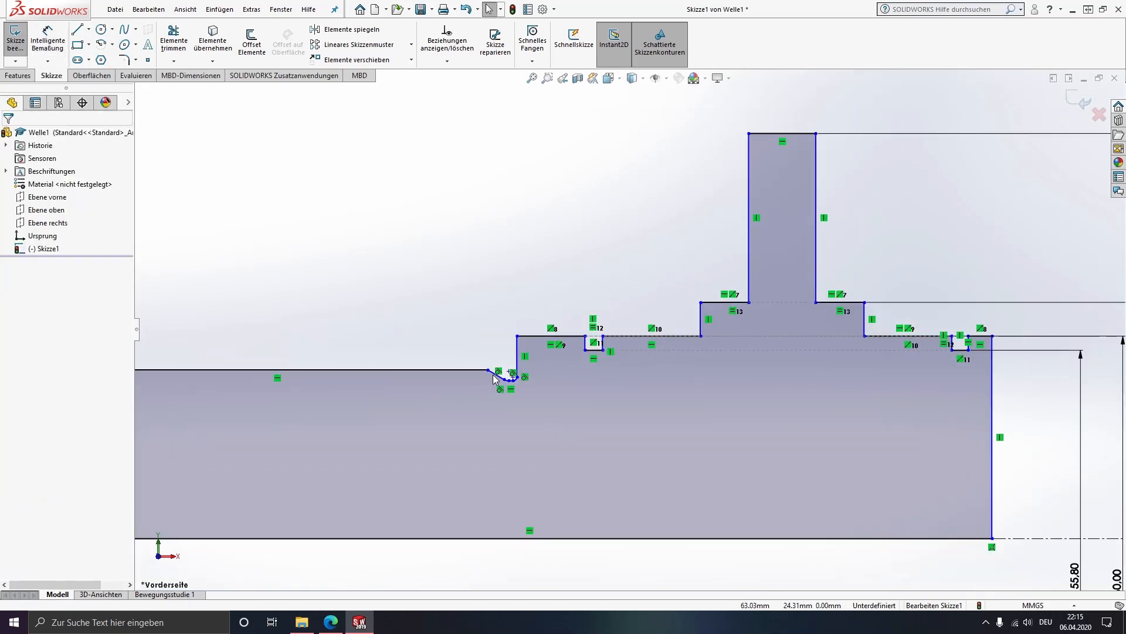
scroll(595, 331, down, 3)
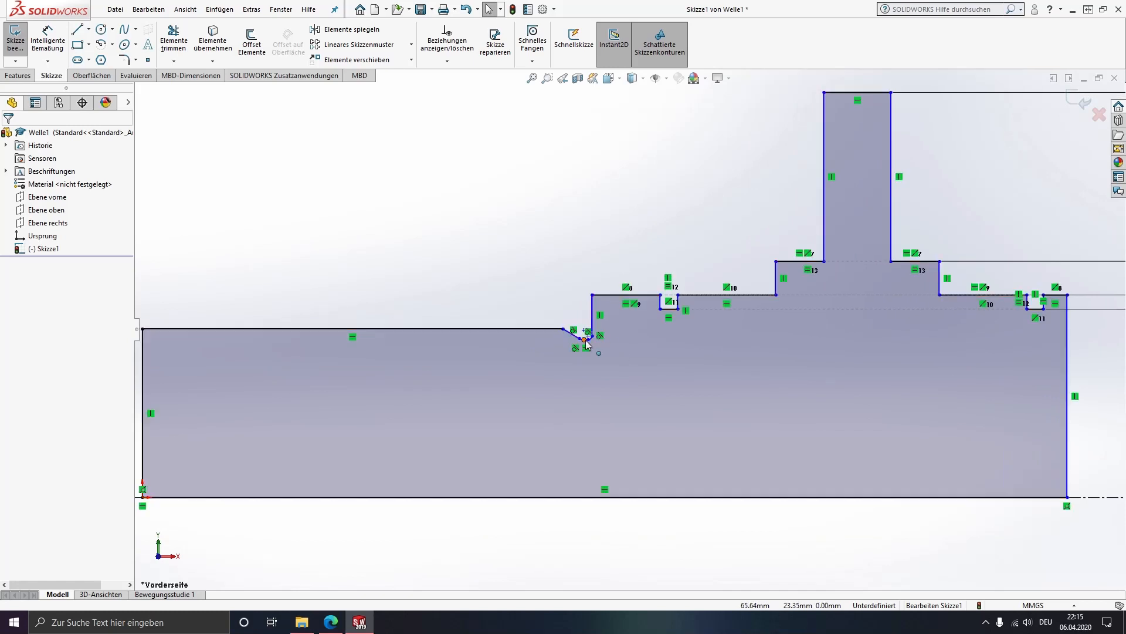
scroll(594, 328, up, 5)
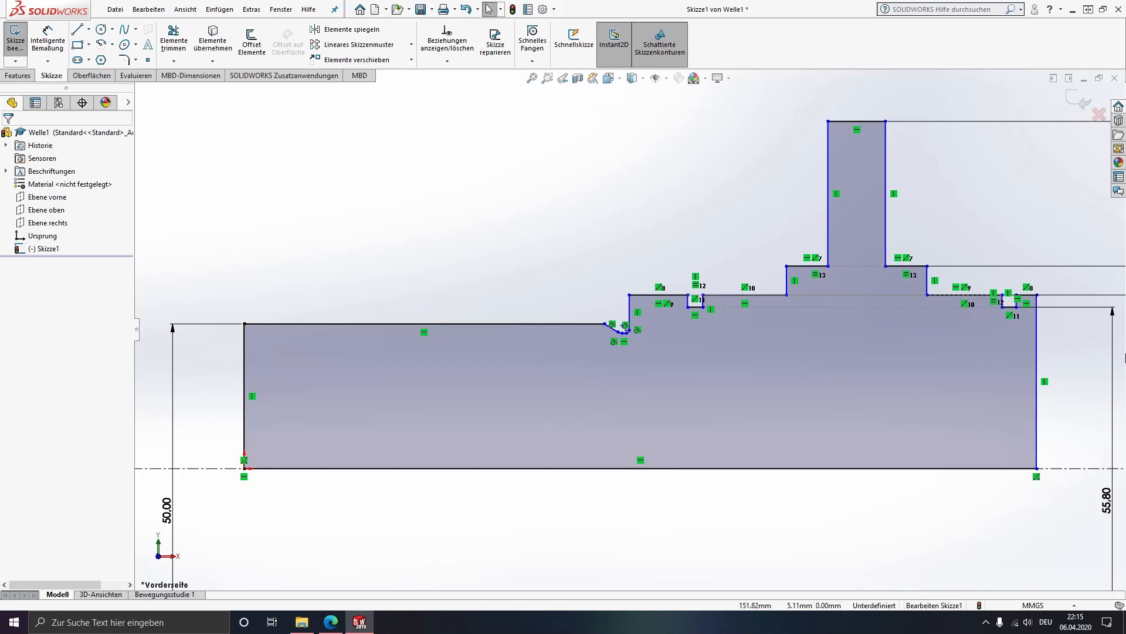
scroll(610, 346, down, 10)
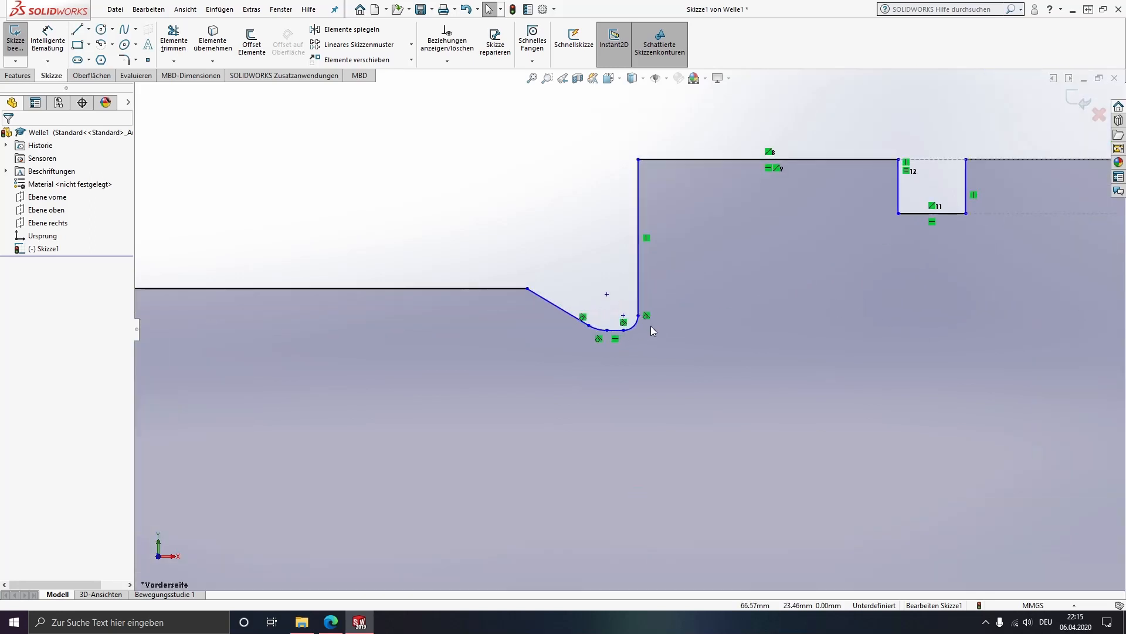
click(63, 40)
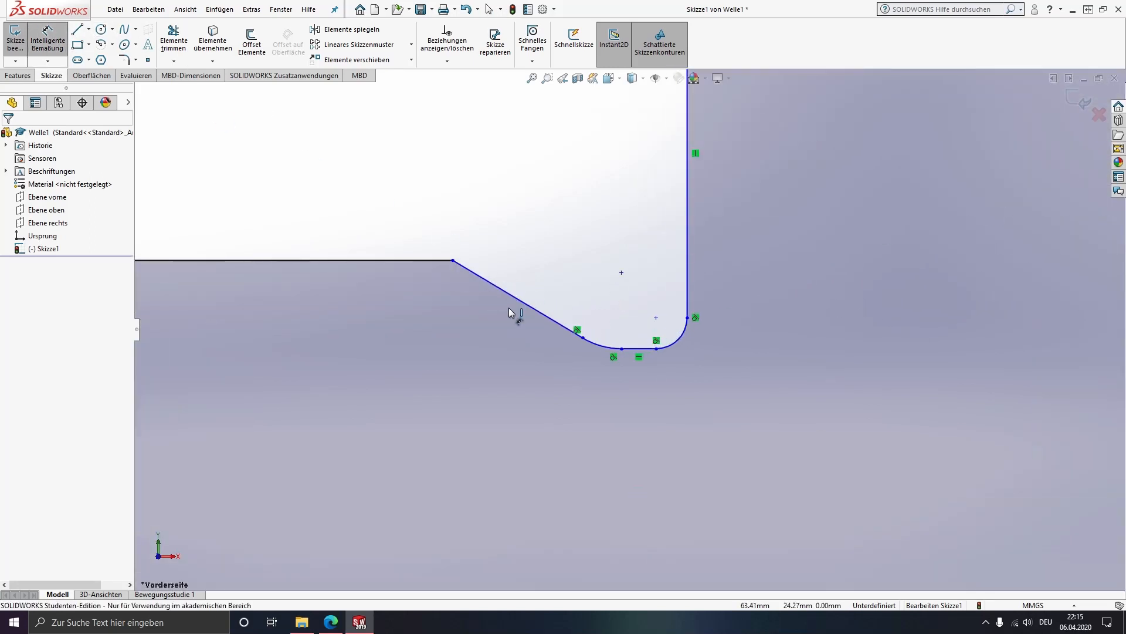
click(414, 261)
click(645, 350)
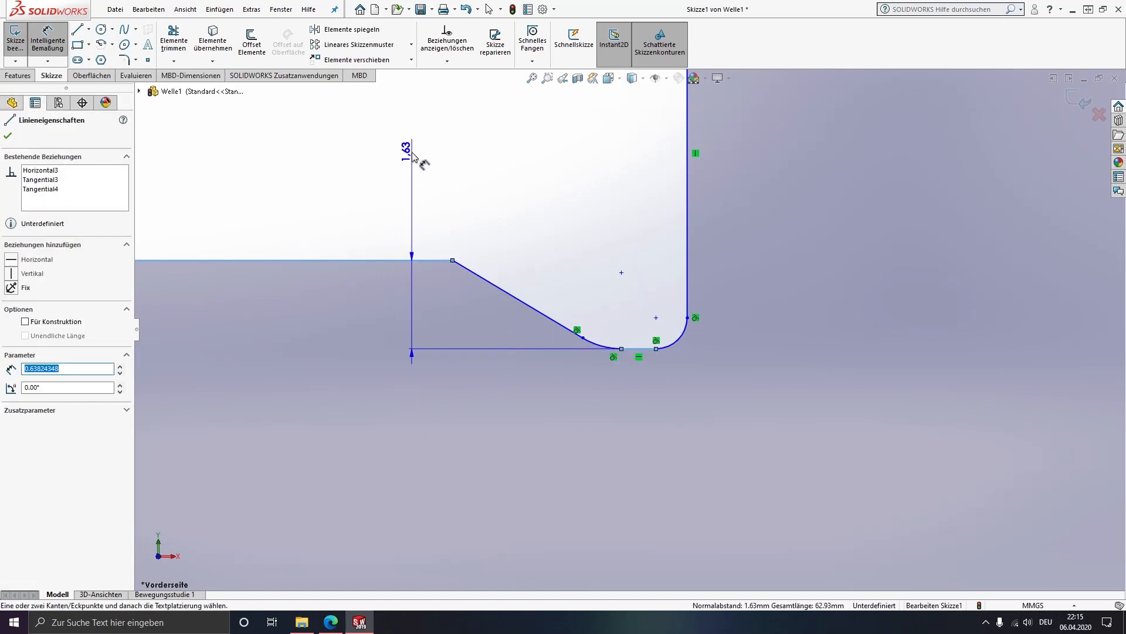
click(413, 156)
text(0.8)
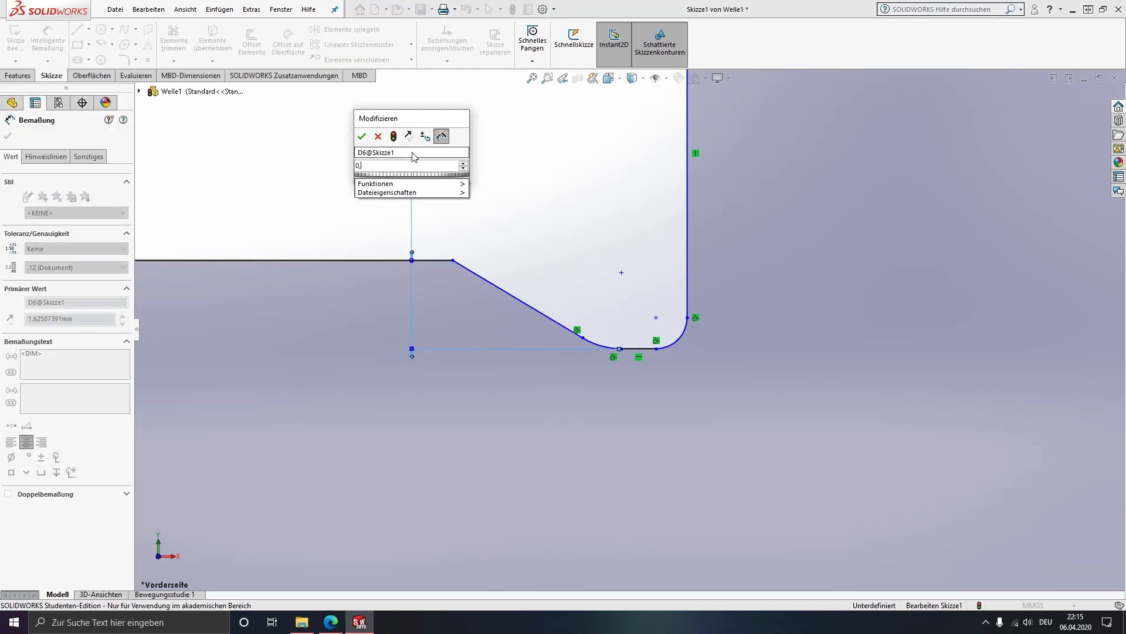
key(Return)
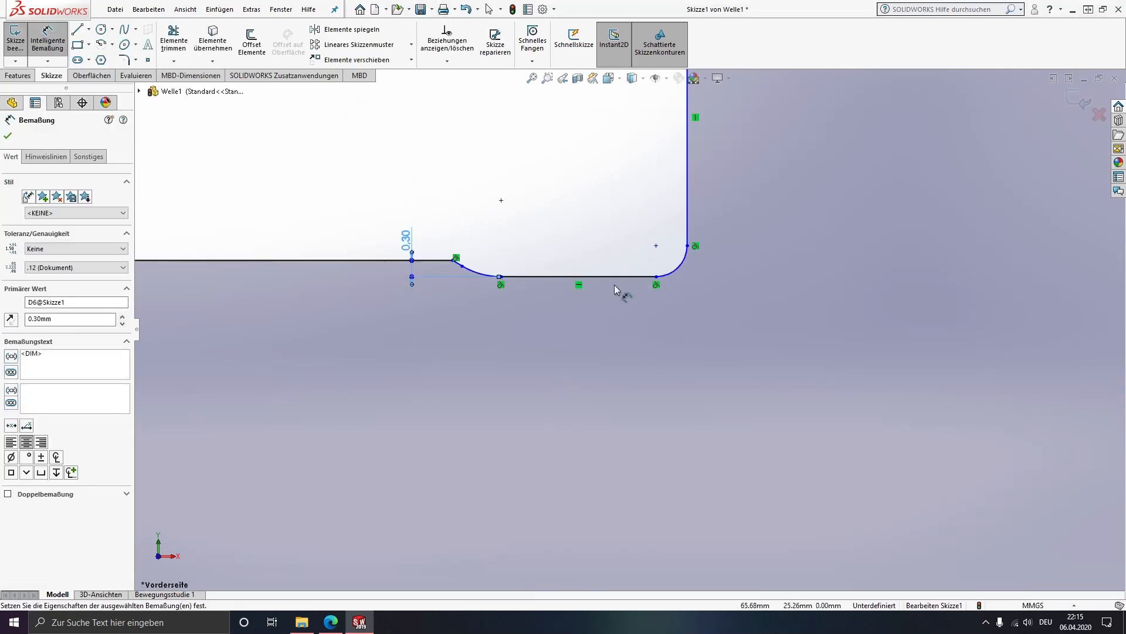
Dimension the radii of the undercut's two arcs and set each to 0.8 mm.
click(491, 288)
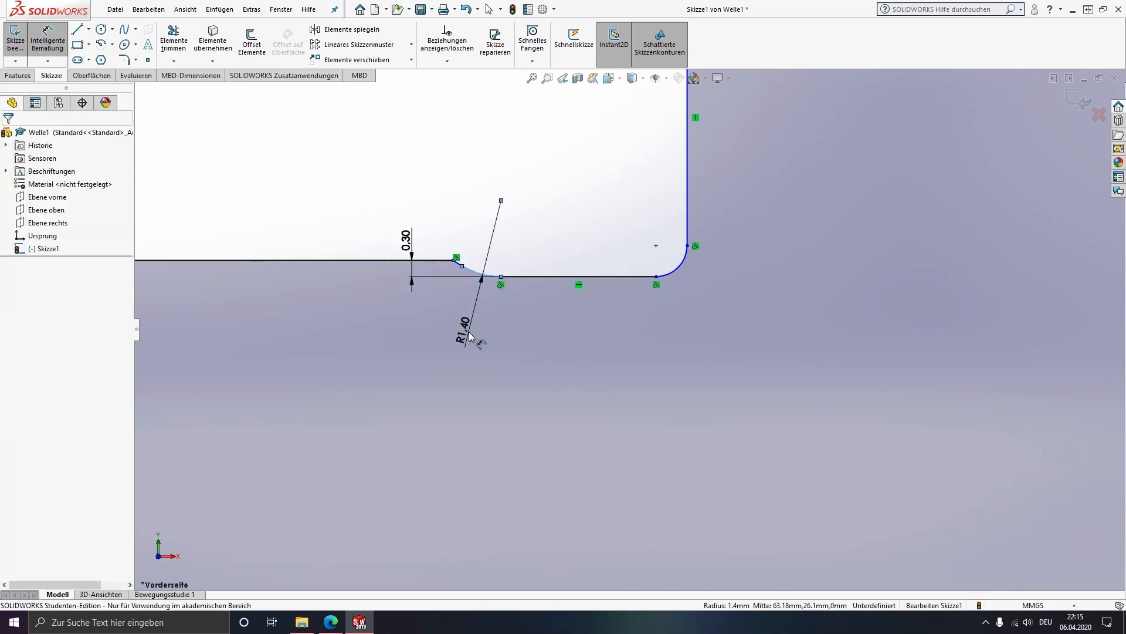
click(469, 336)
text(0,6)
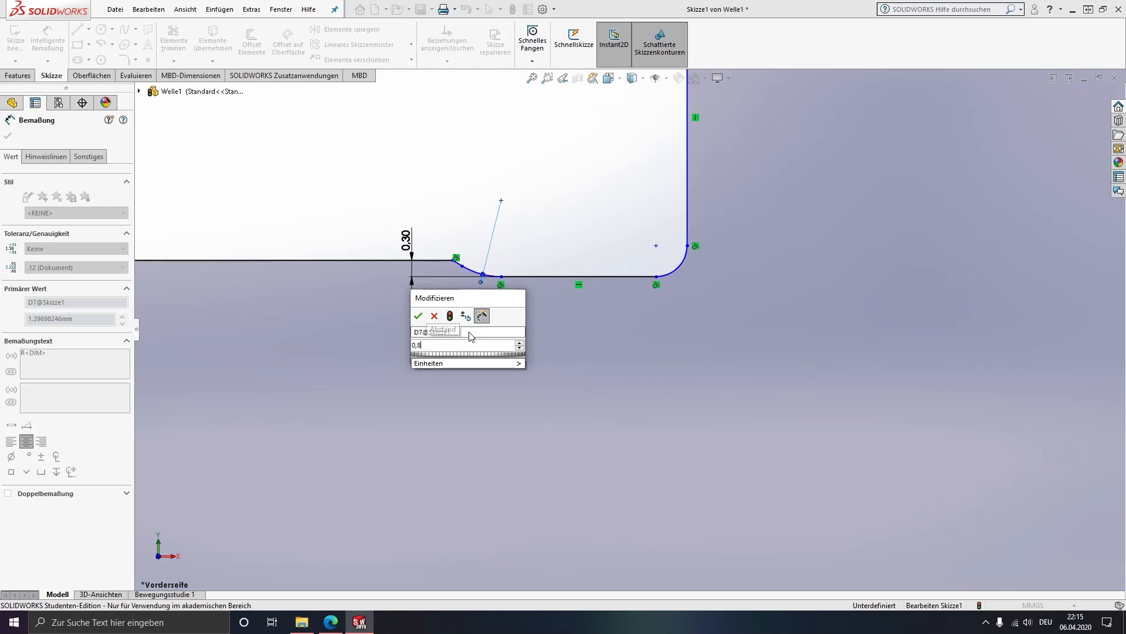
key(Return)
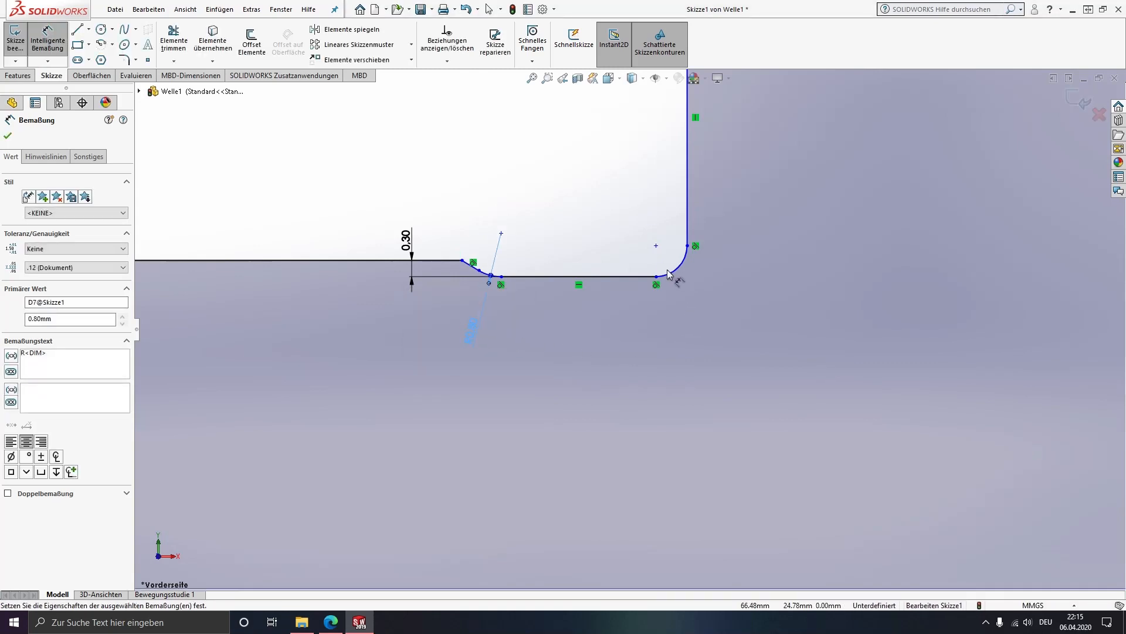
click(670, 272)
click(721, 323)
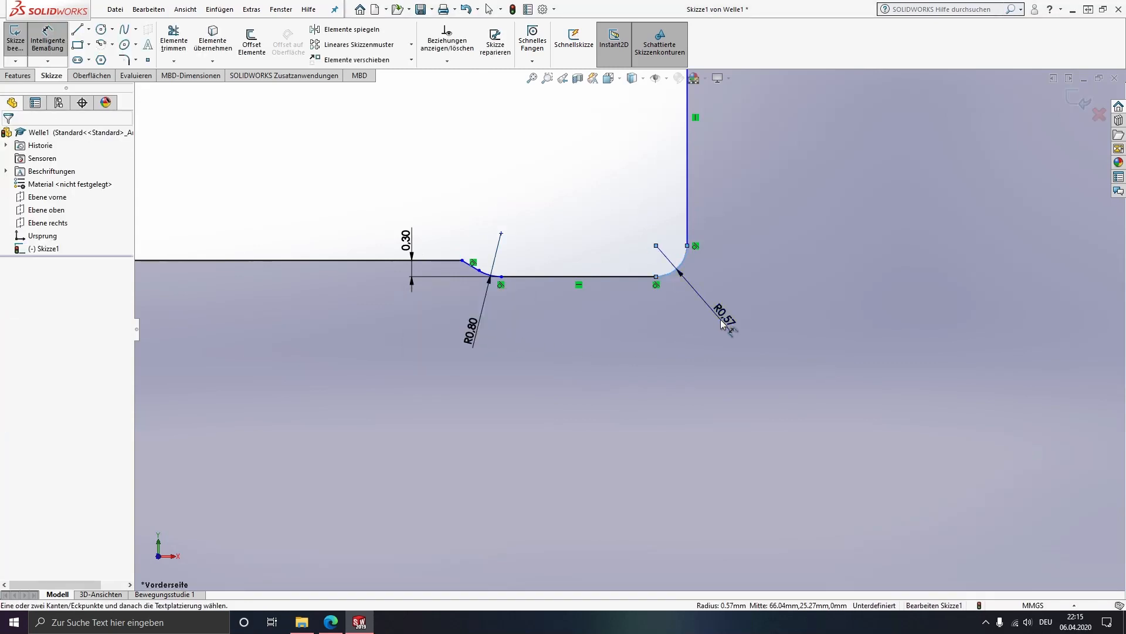
text(0,)
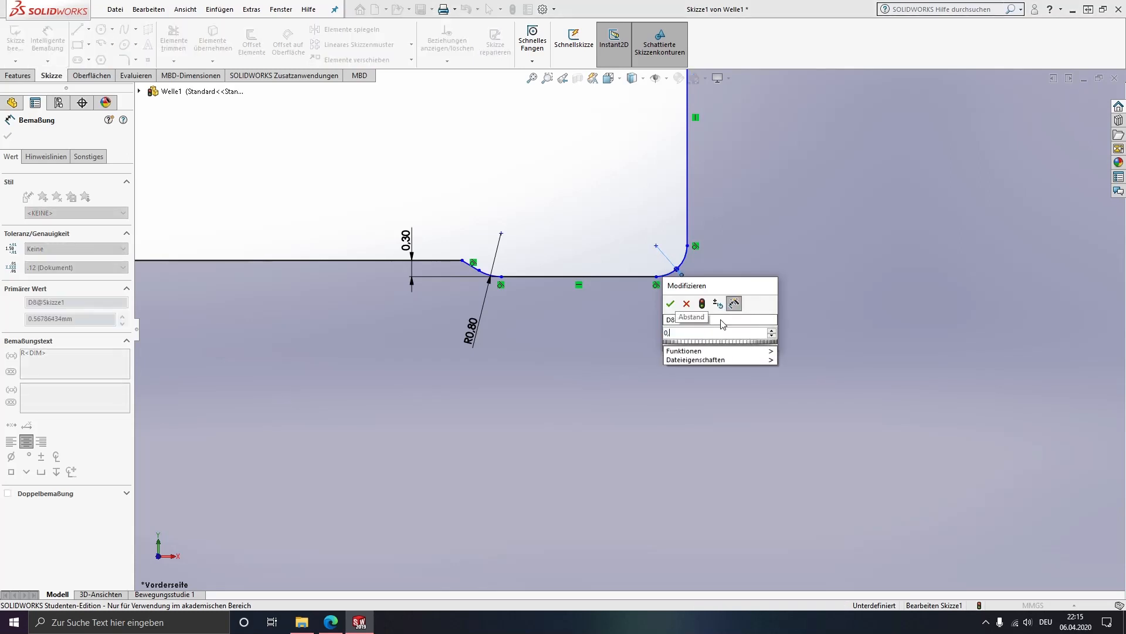
text(8)
key(Return)
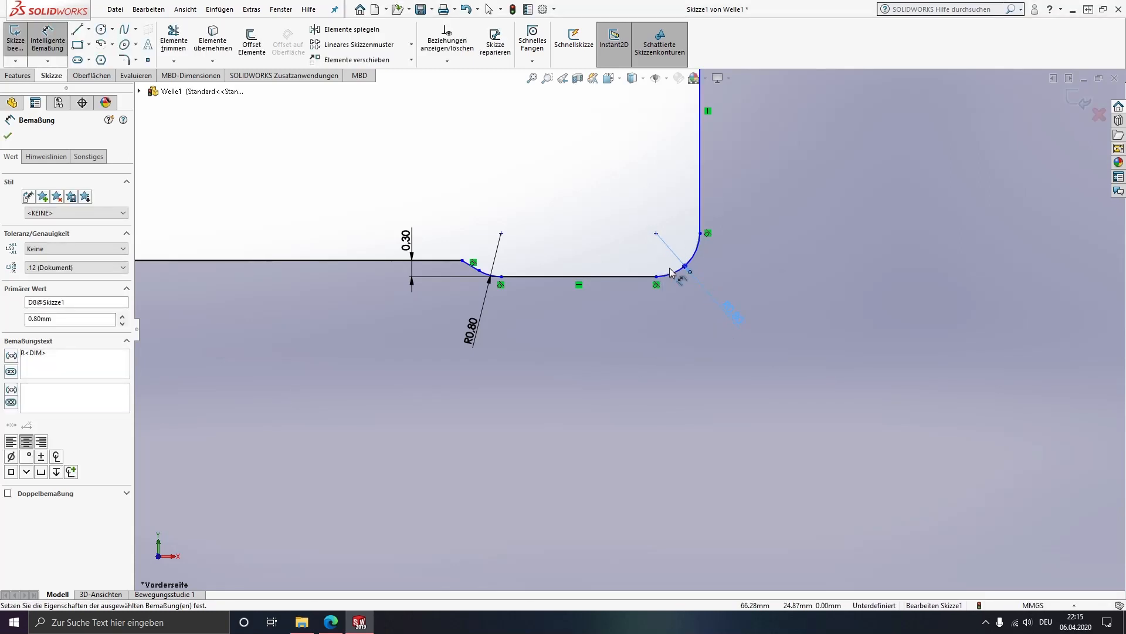
Dimension the undercut's width from the start point of its sloped line to the vertical shoulder and set it to 2.5 mm.
click(463, 260)
click(700, 204)
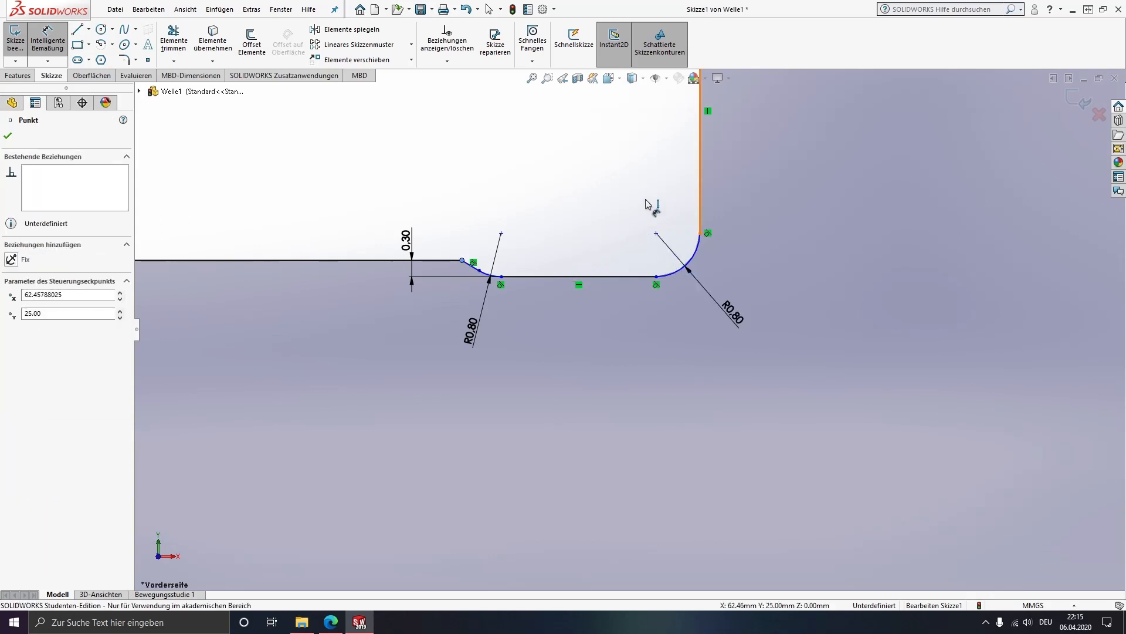
scroll(593, 174, up, 3)
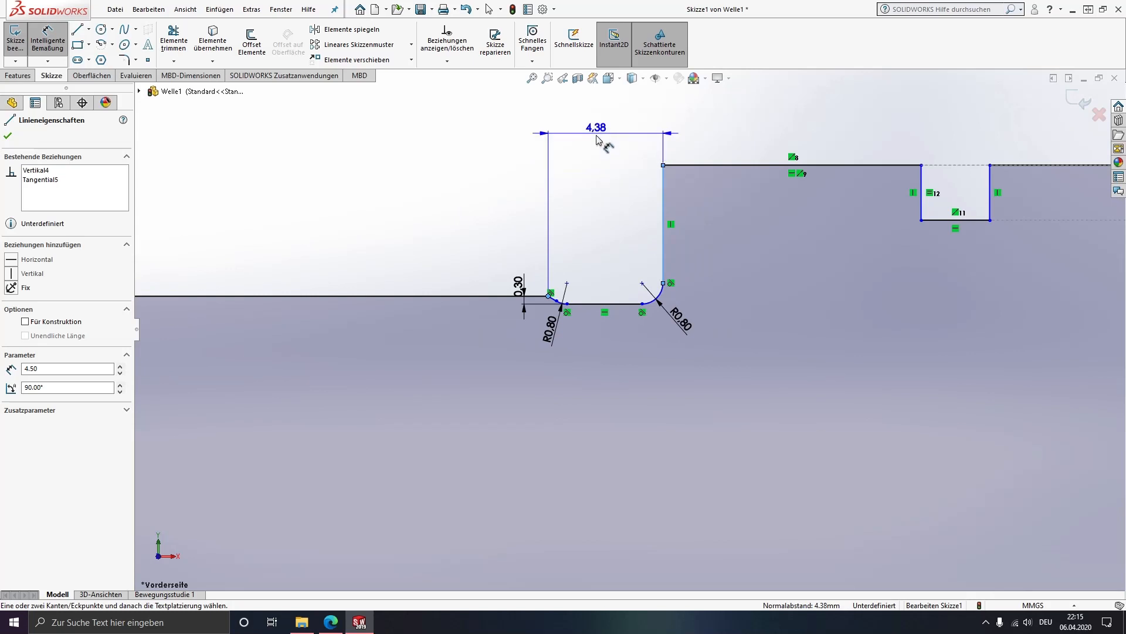
click(597, 149)
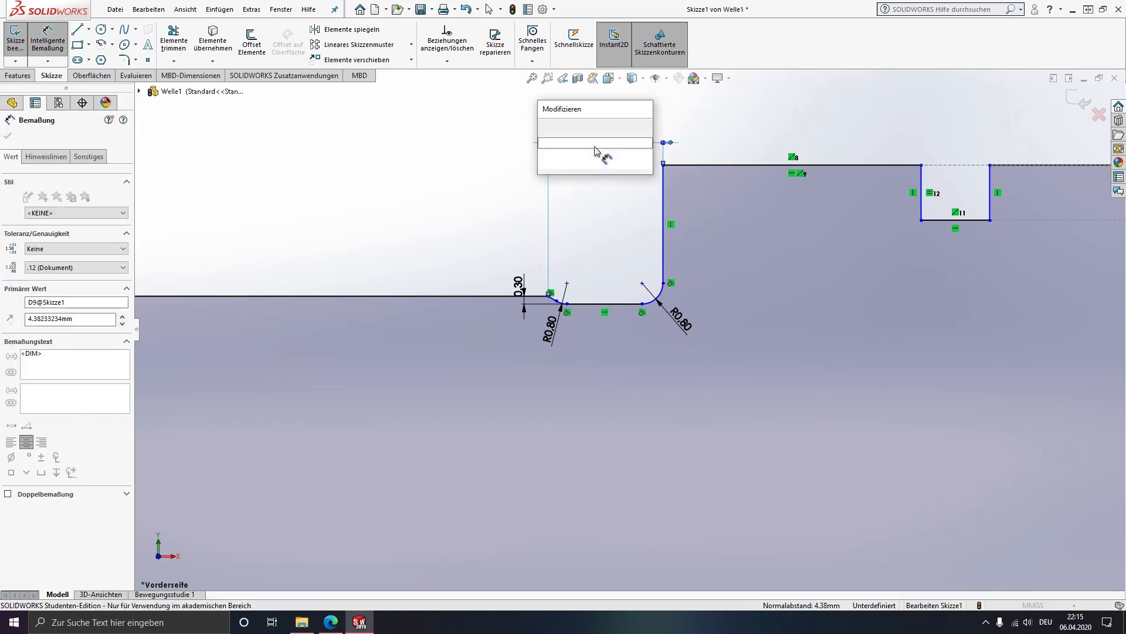
text(2,5)
key(Return)
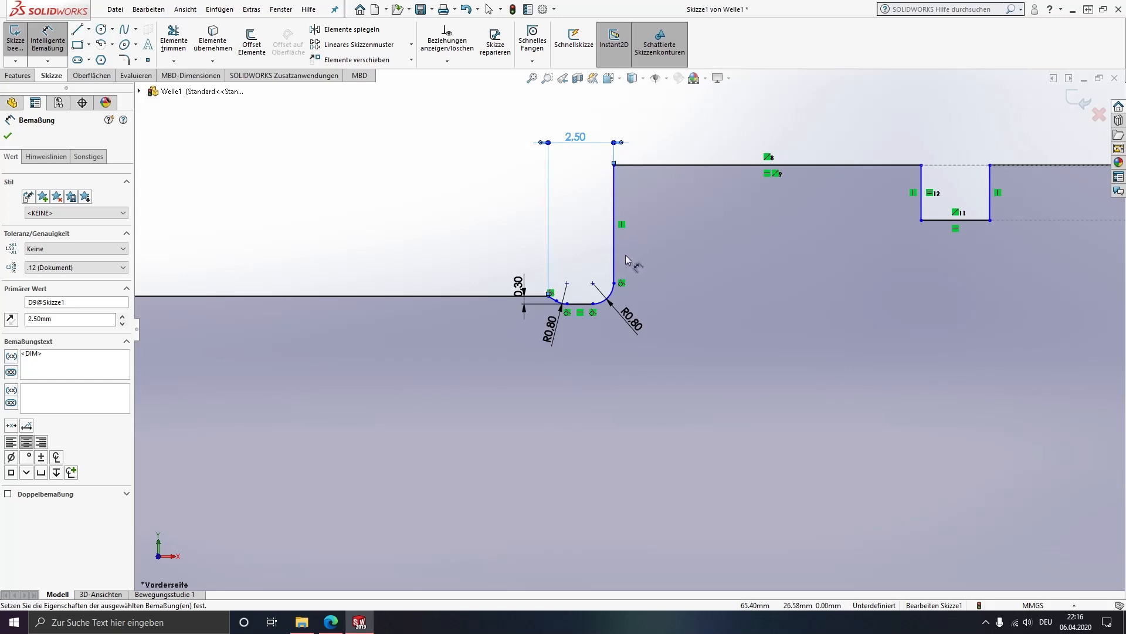
Shift the undercut's vertical shoulder slightly to test which parts of the undercut can still move.
key(Escape)
scroll(623, 261, up, 3)
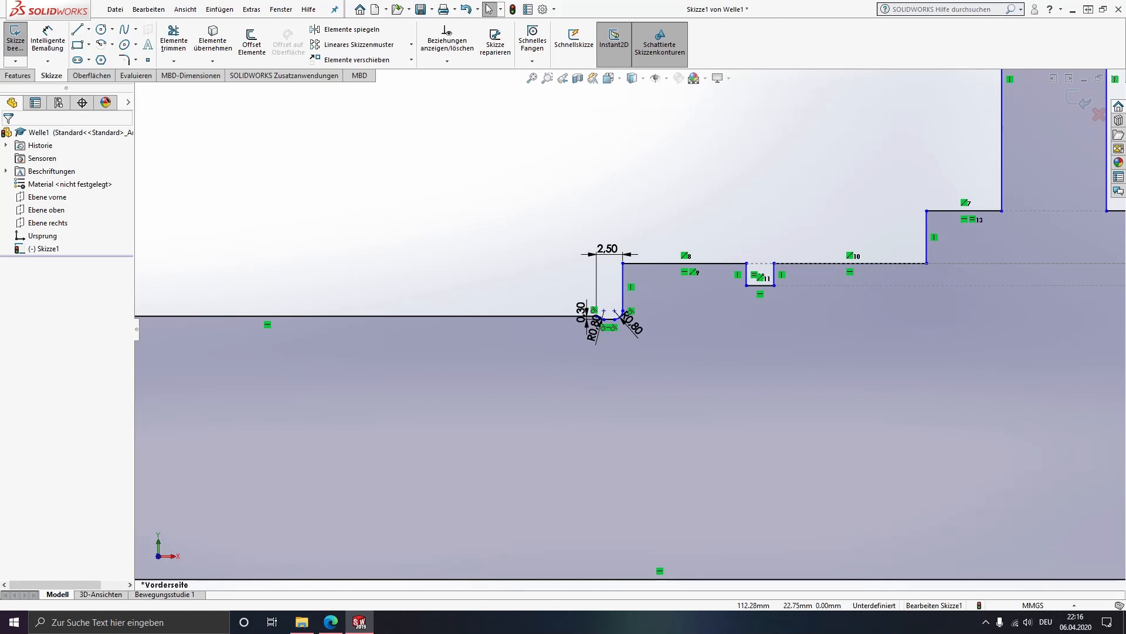
scroll(628, 327, up, 4)
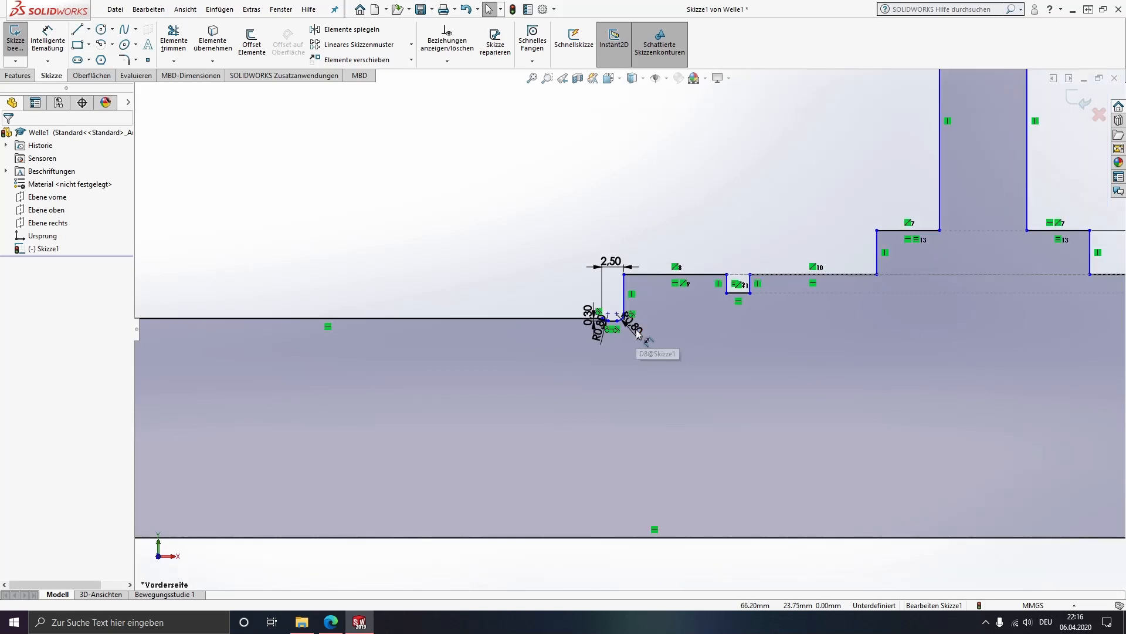
scroll(631, 327, down, 5)
scroll(631, 326, down, 4)
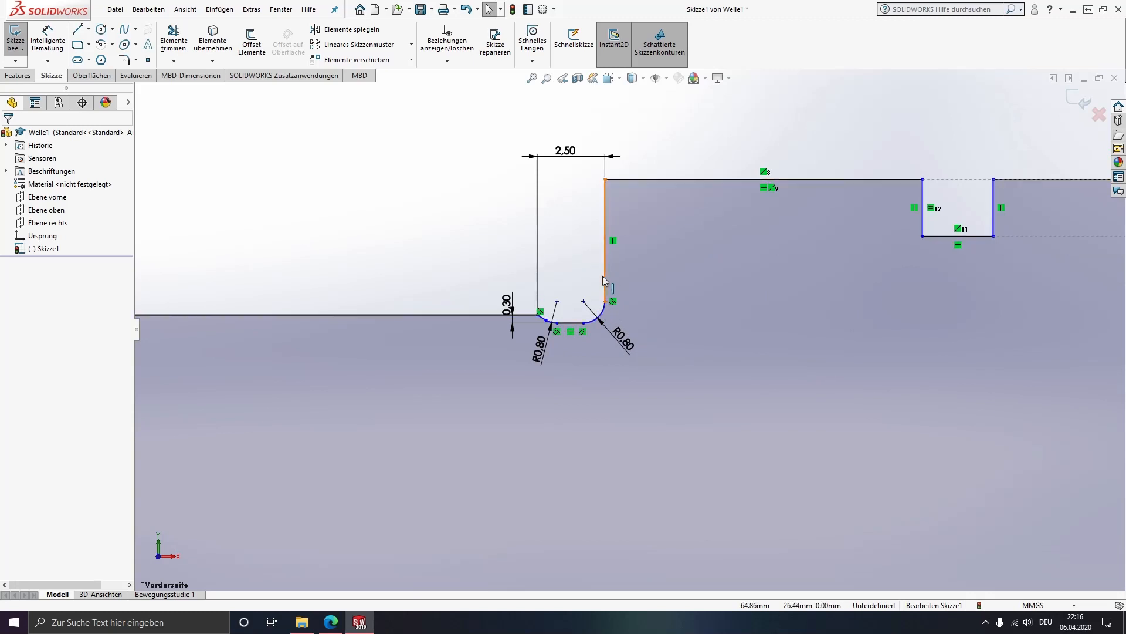
mouse_move(600, 275)
mouse_down()
mouse_move(578, 278)
mouse_move(603, 287)
mouse_up()
click(568, 333)
scroll(581, 336, up, 1)
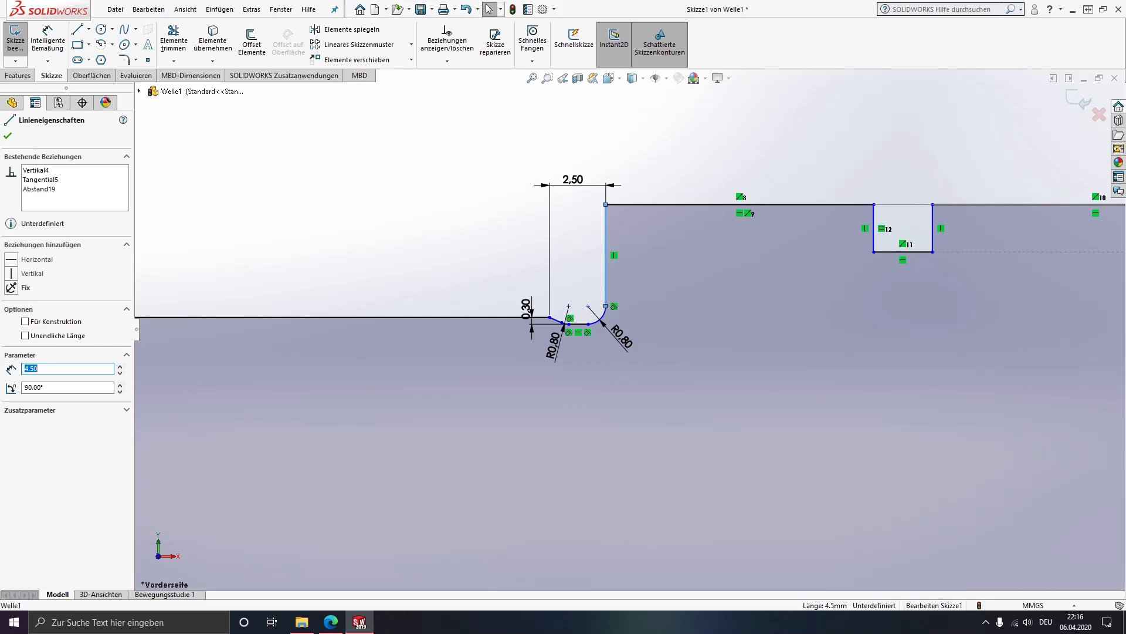
scroll(561, 326, down, 5)
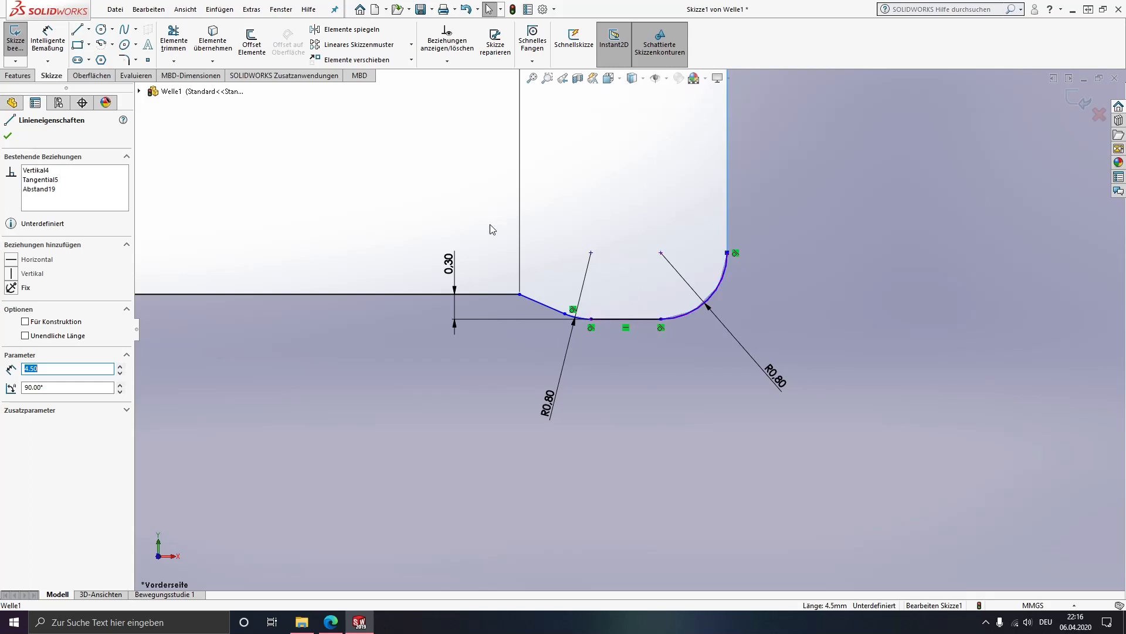
click(47, 38)
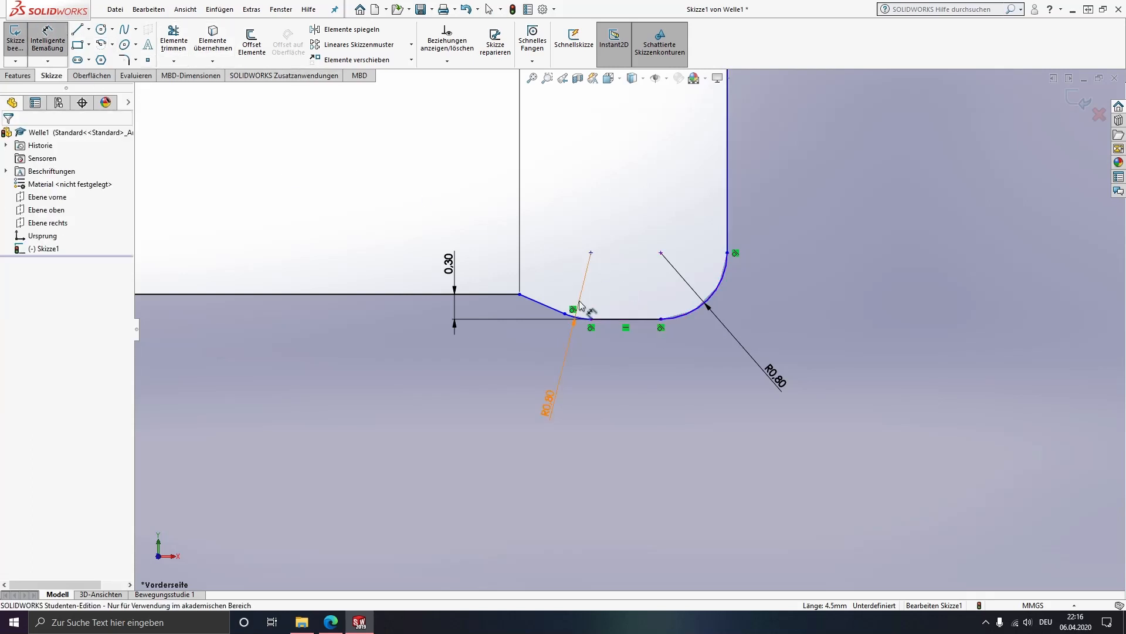
click(544, 306)
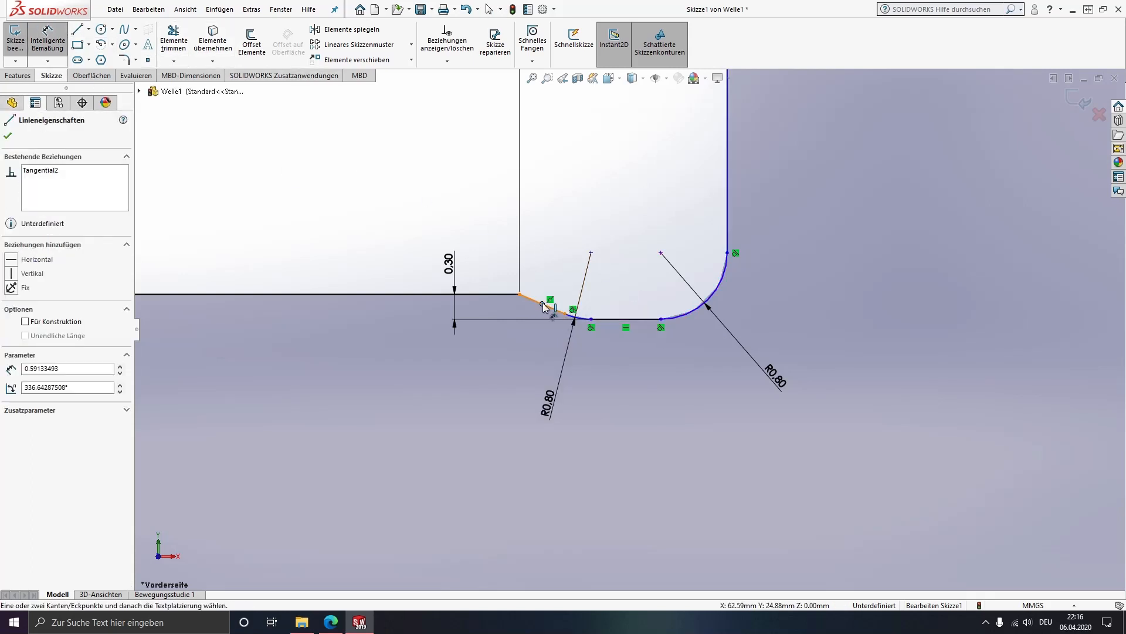
key(Escape)
click(54, 50)
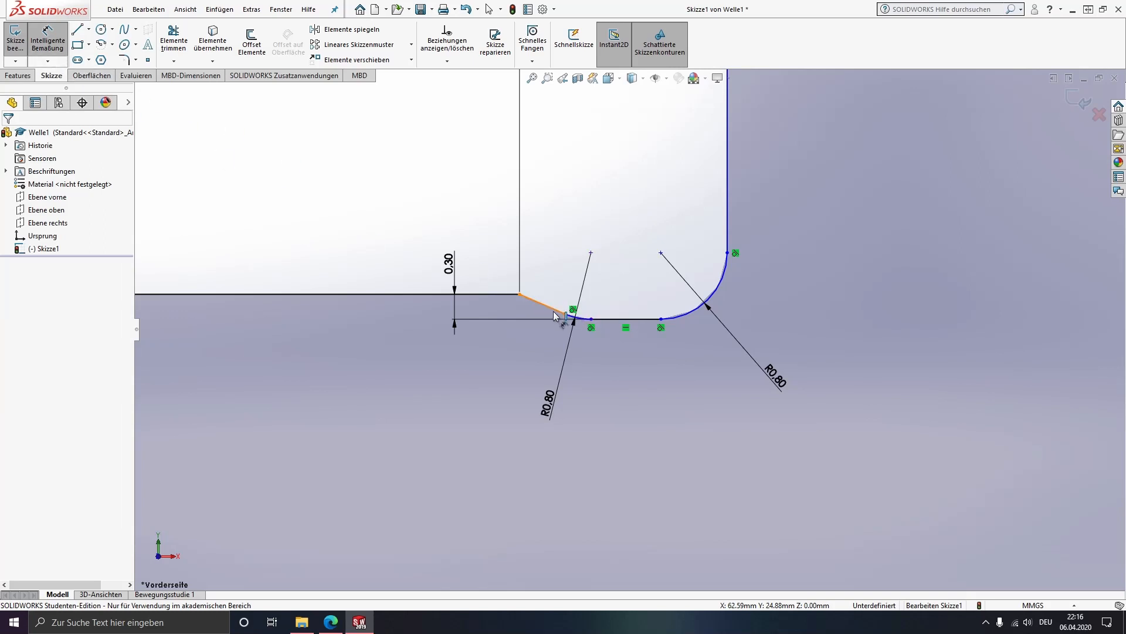
click(556, 311)
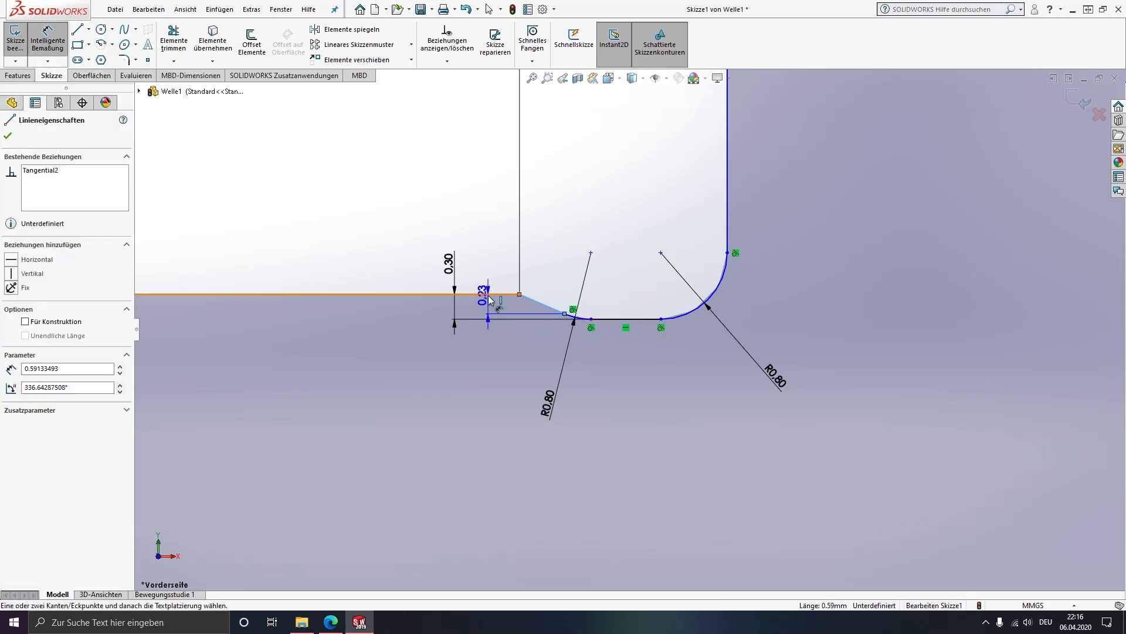
key(Escape)
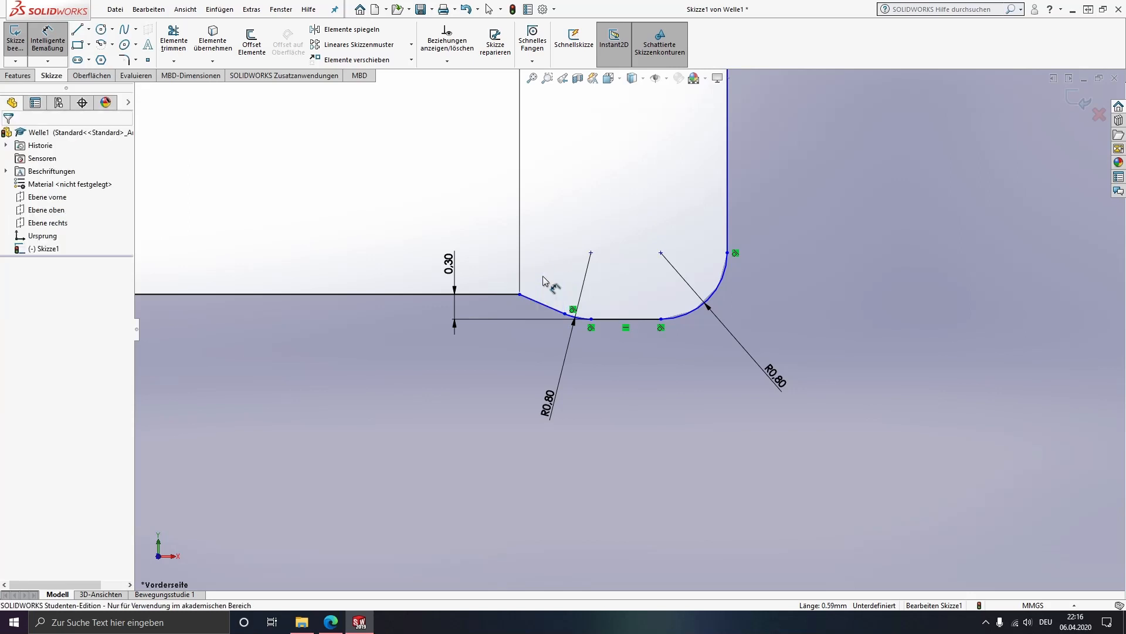
key(Escape)
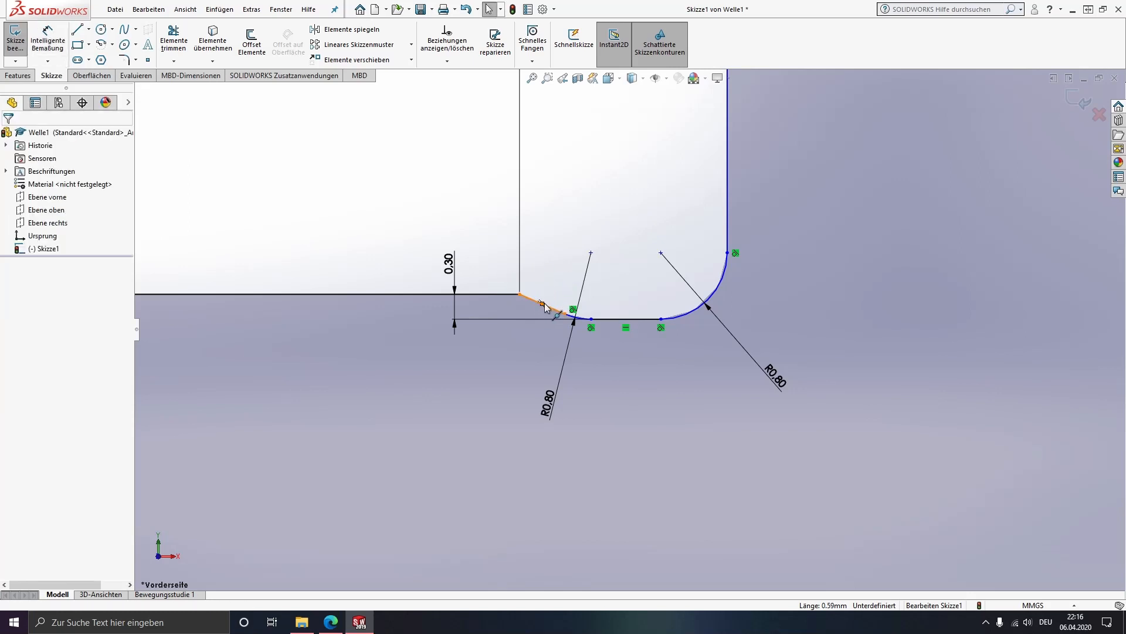
click(542, 304)
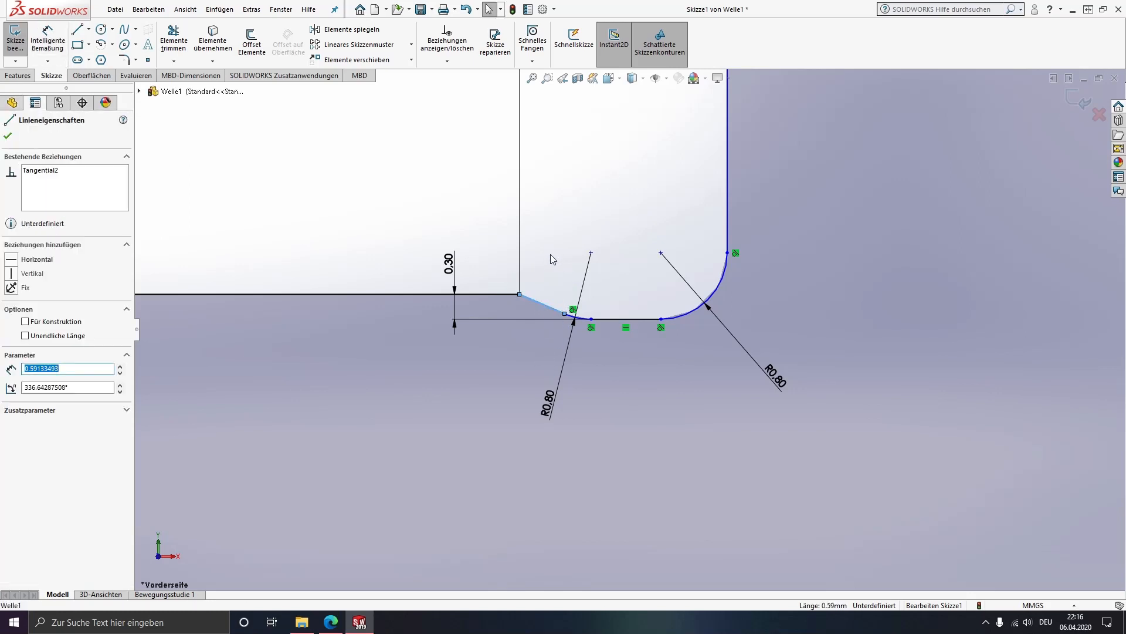
key(Escape)
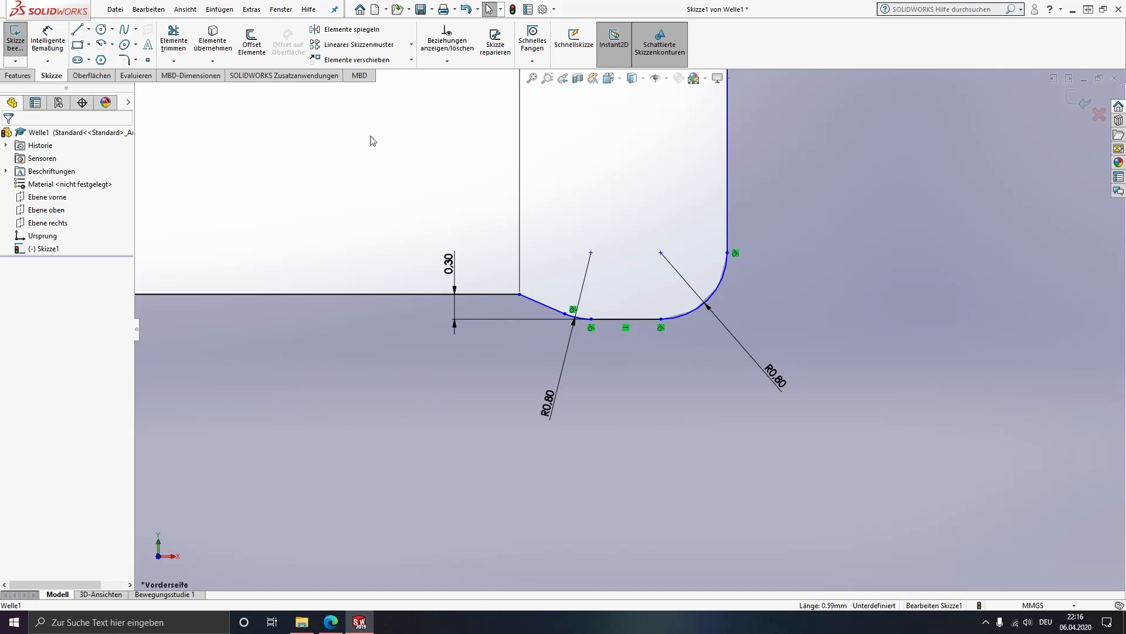
Dimension the angle between the undercut's sloped line and the first shaft section's upper line and set it to 15°.
click(47, 41)
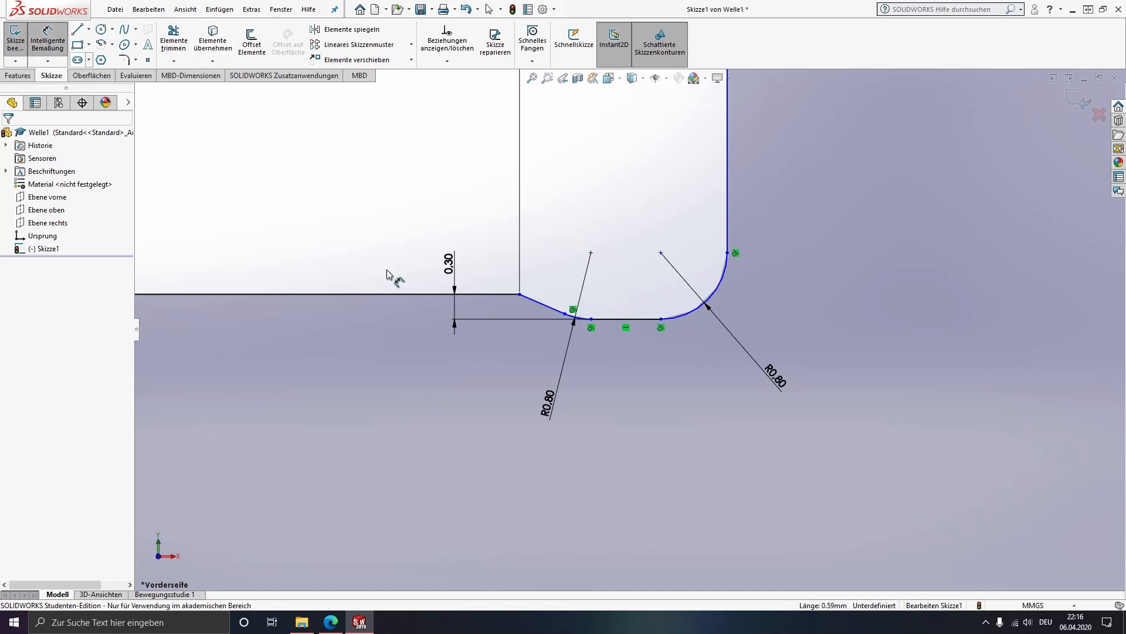
click(557, 310)
click(501, 295)
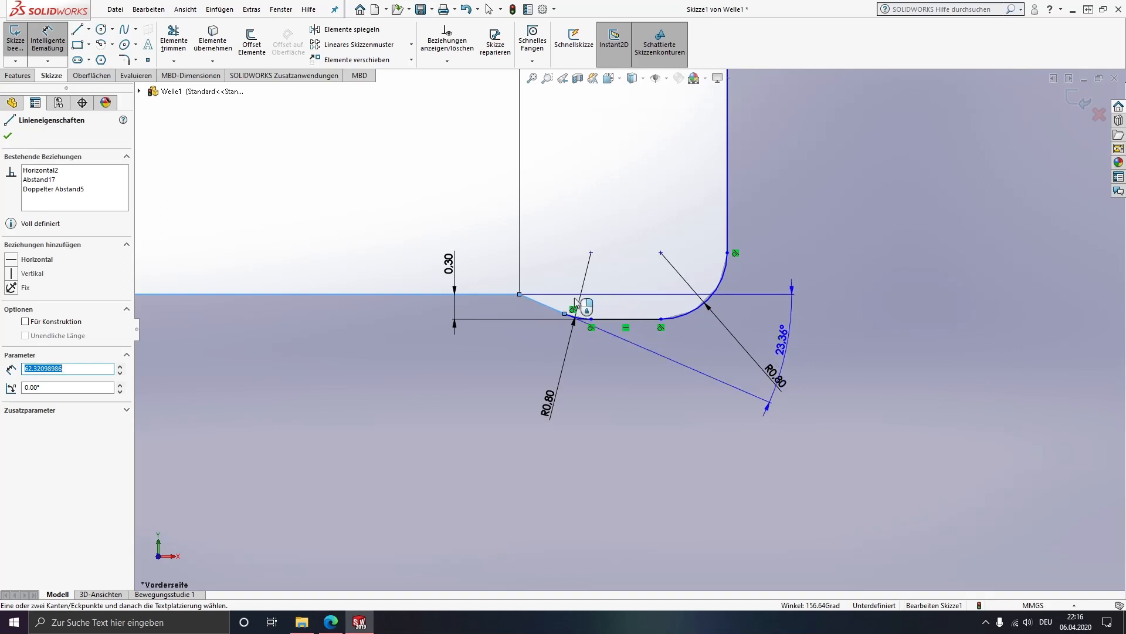
click(599, 303)
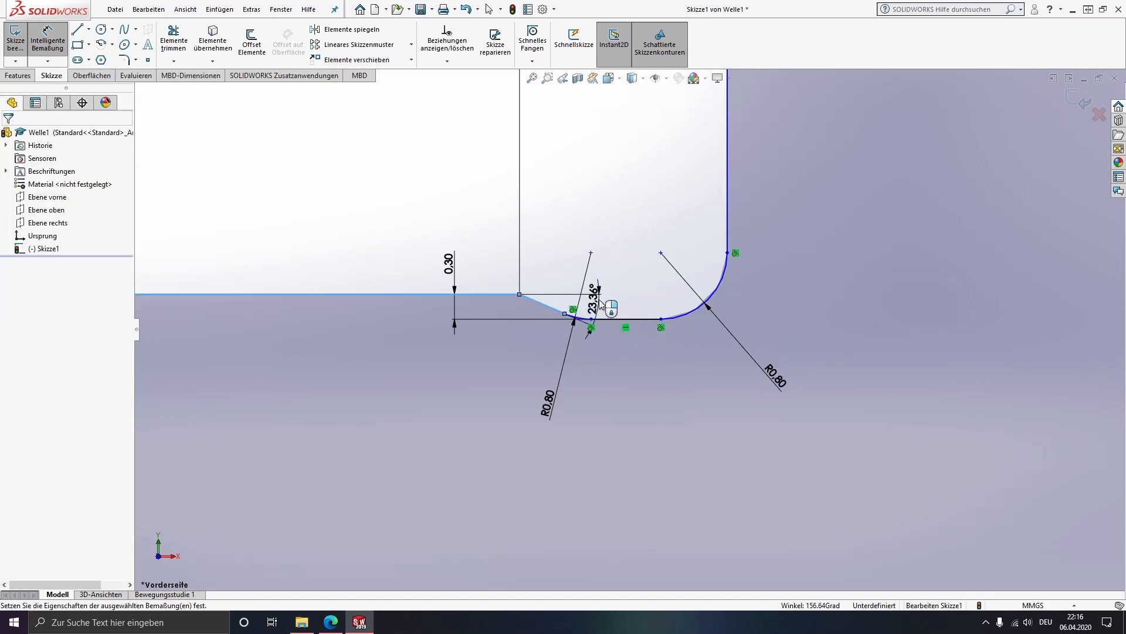
text(15)
key(Return)
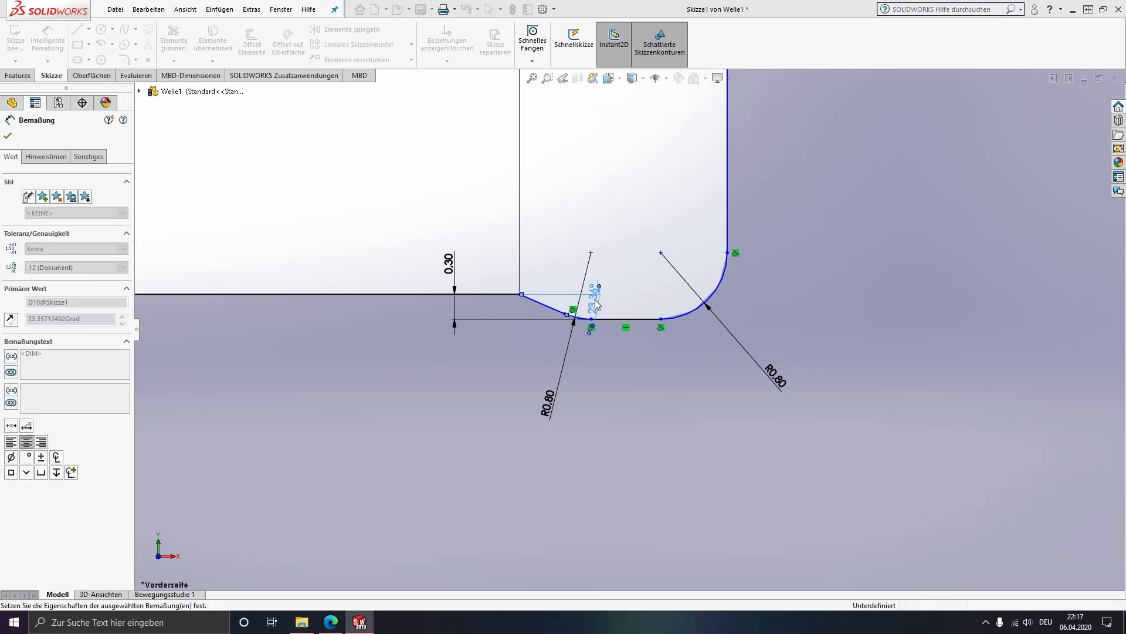
key(Escape)
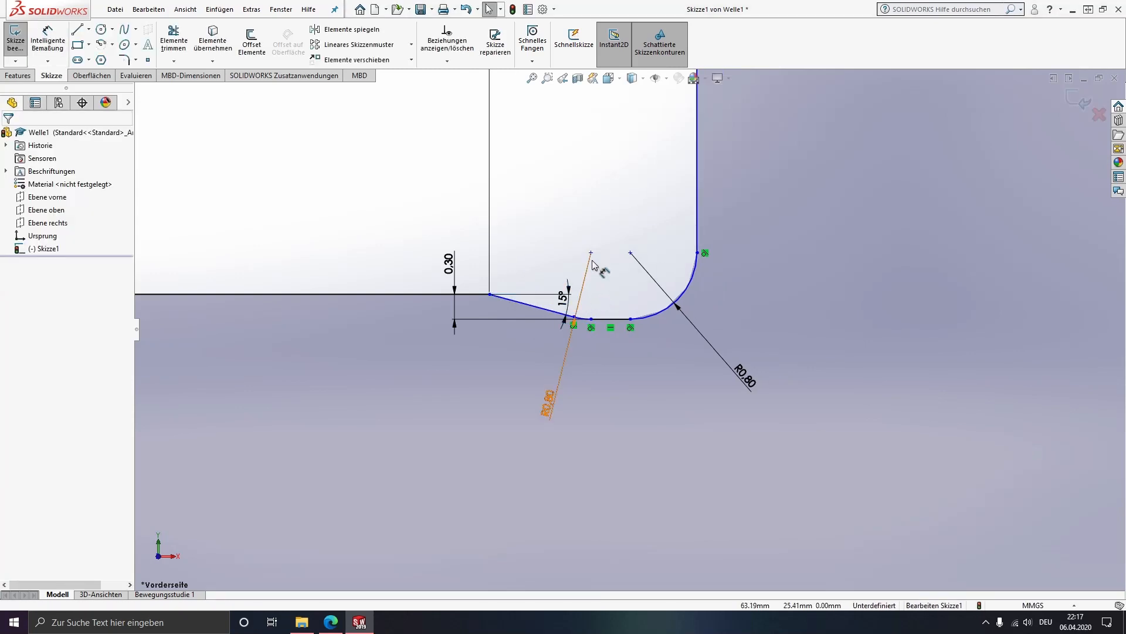
Shift the undercut's vertical shoulder back and forth to check that the dimensioned undercut keeps its shape.
scroll(648, 176, up, 2)
scroll(653, 177, up, 2)
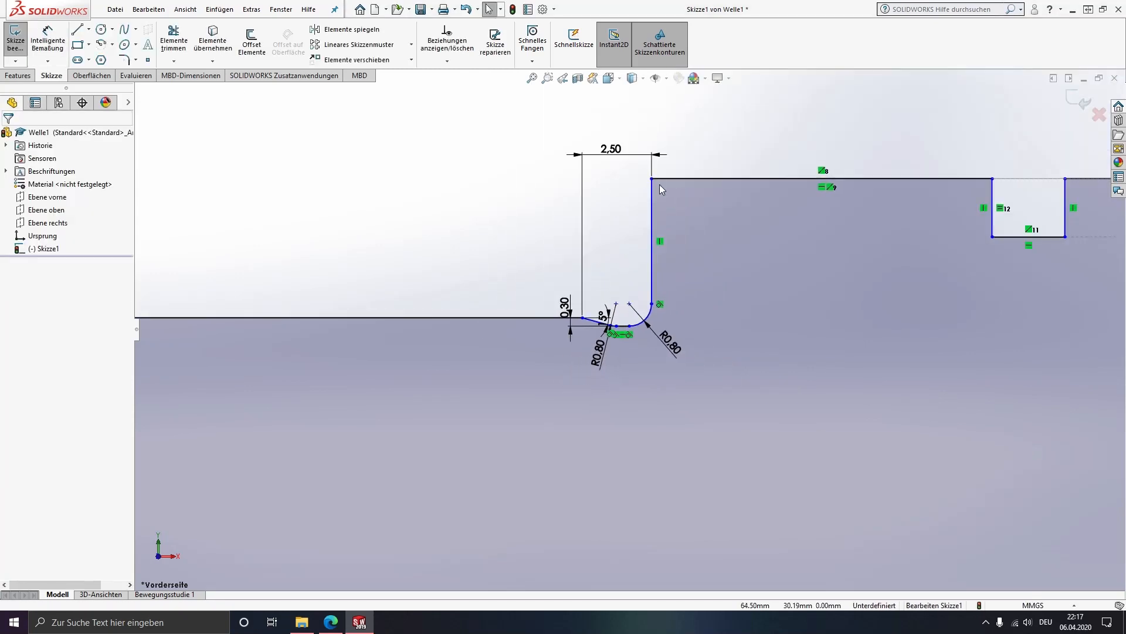
click(651, 274)
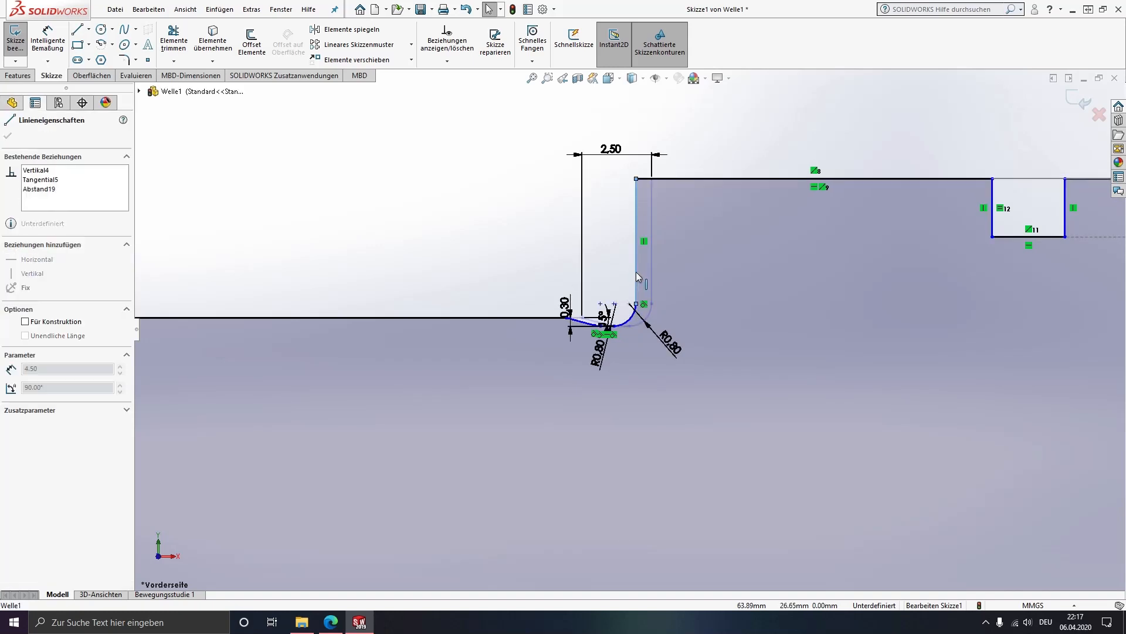
mouse_move(655, 277)
mouse_down()
mouse_move(625, 277)
mouse_move(657, 278)
mouse_up()
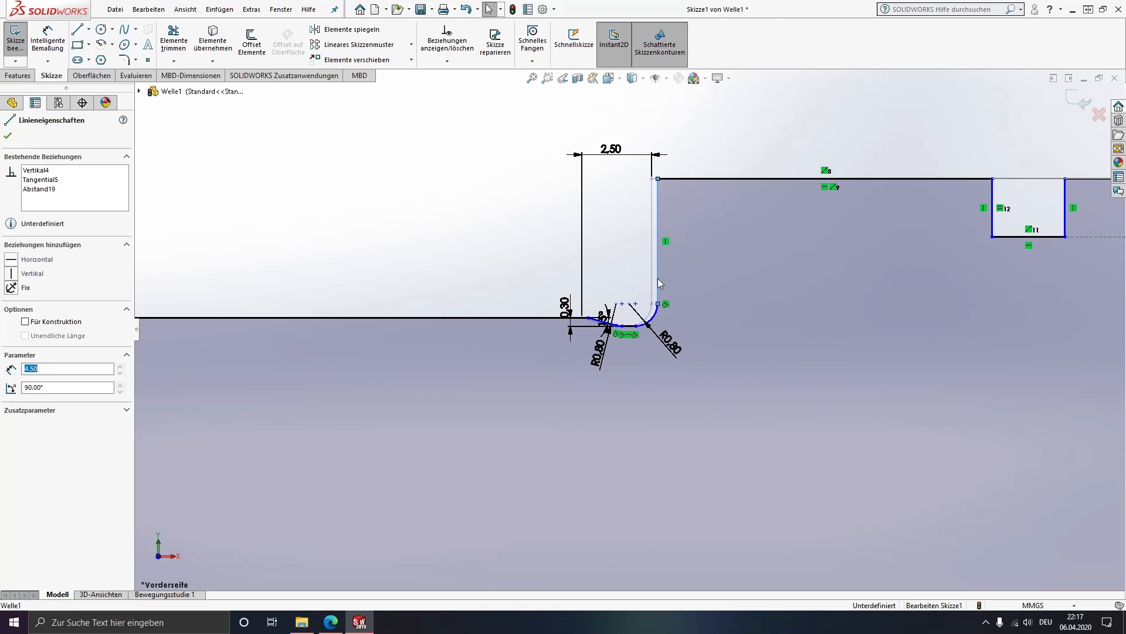
click(656, 320)
scroll(625, 326, down, 2)
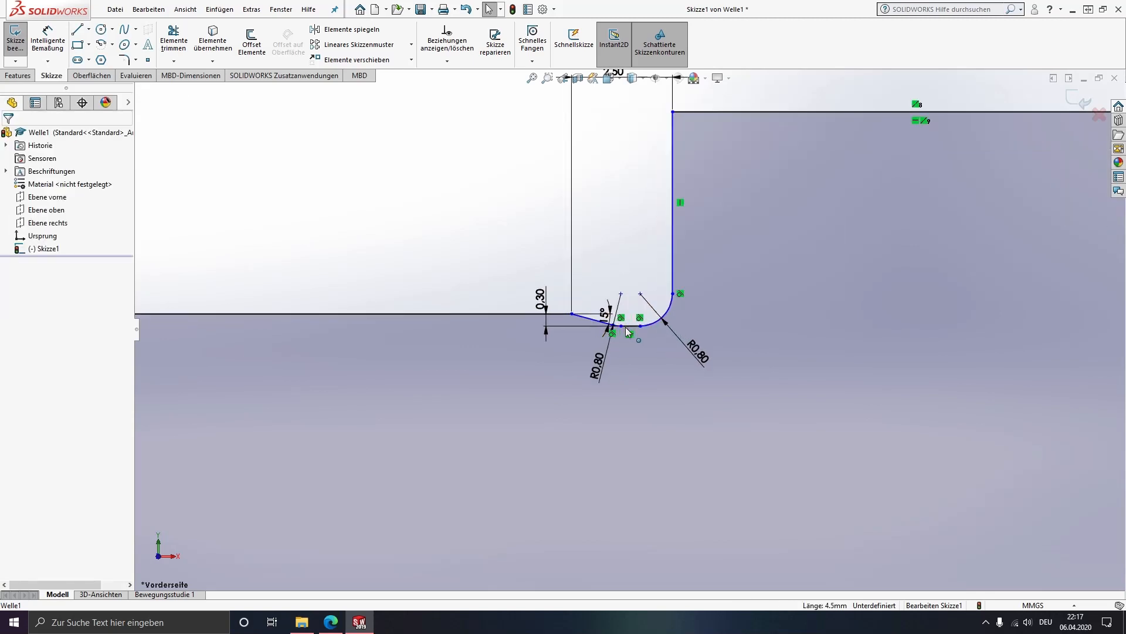
scroll(625, 321, up, 5)
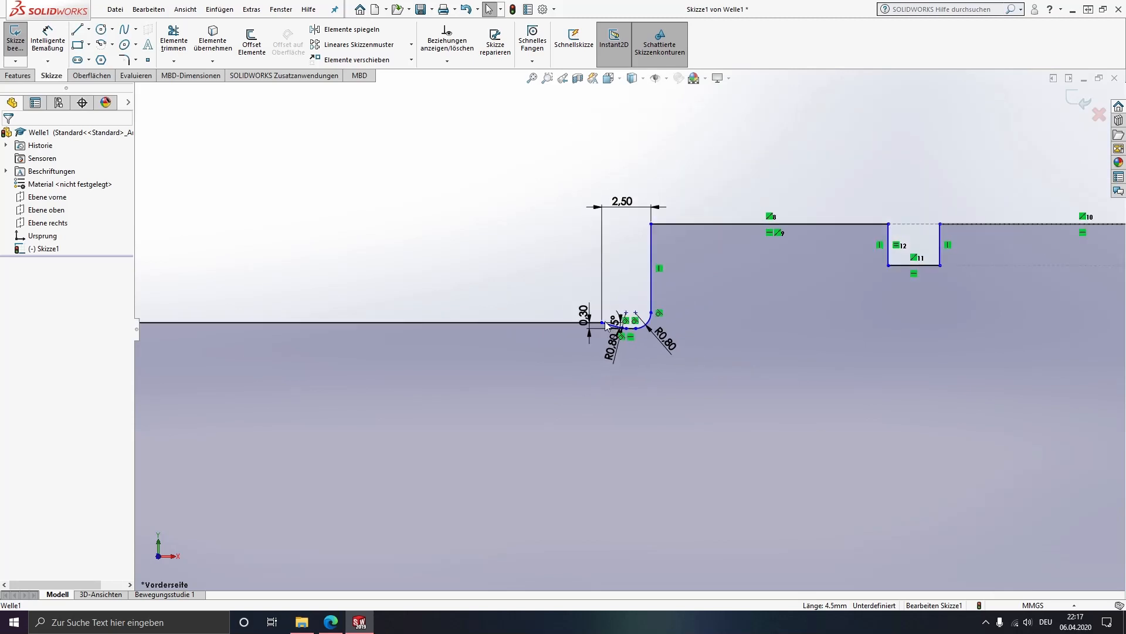
Try a 100 mm length dimension from the shaft's left end face to the undercut's vertical shoulder, and undo it.
scroll(401, 340, up, 5)
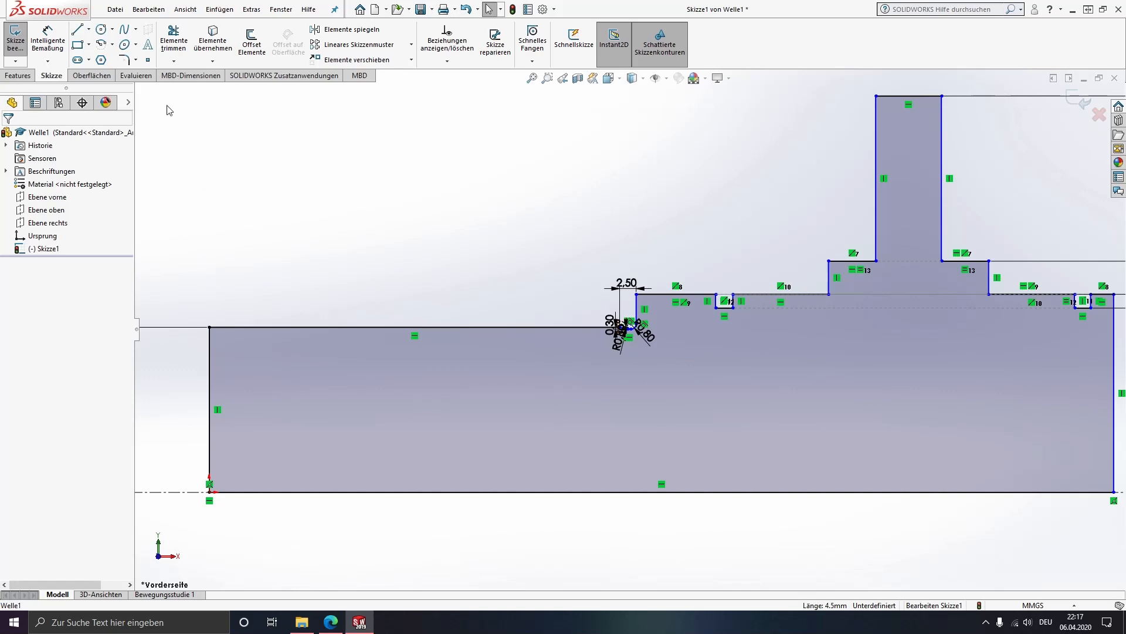
click(49, 36)
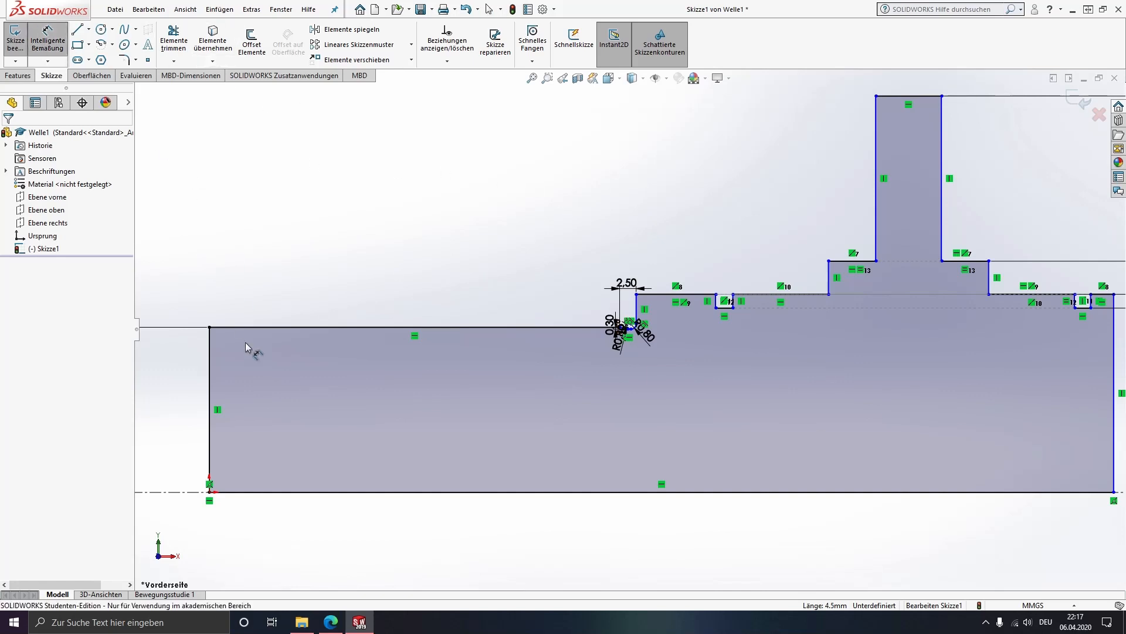
click(210, 351)
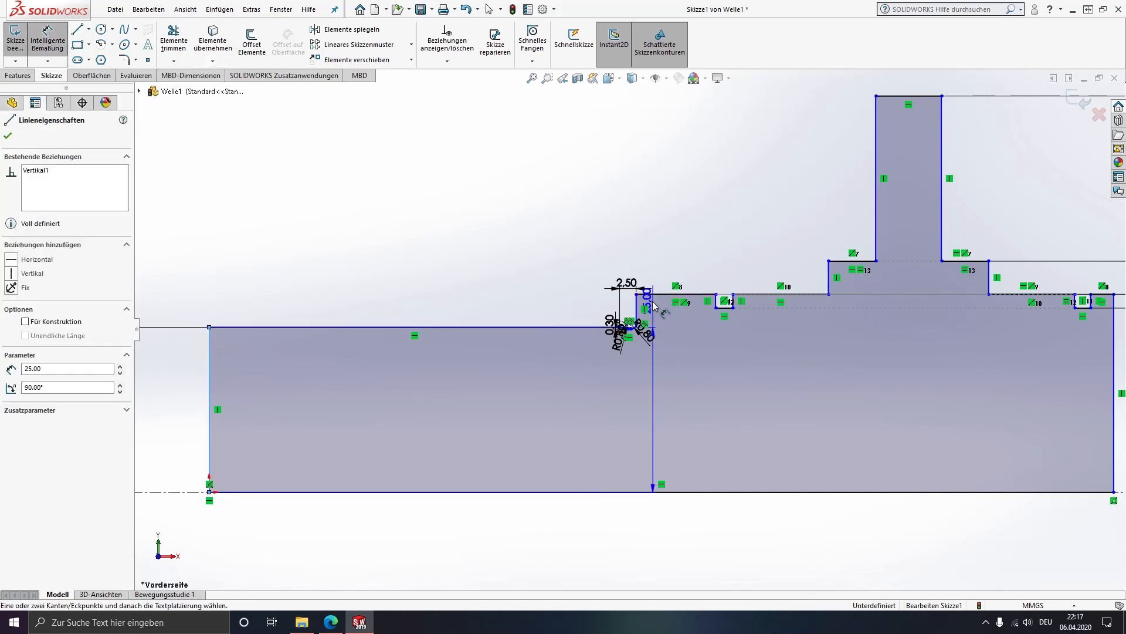
click(635, 332)
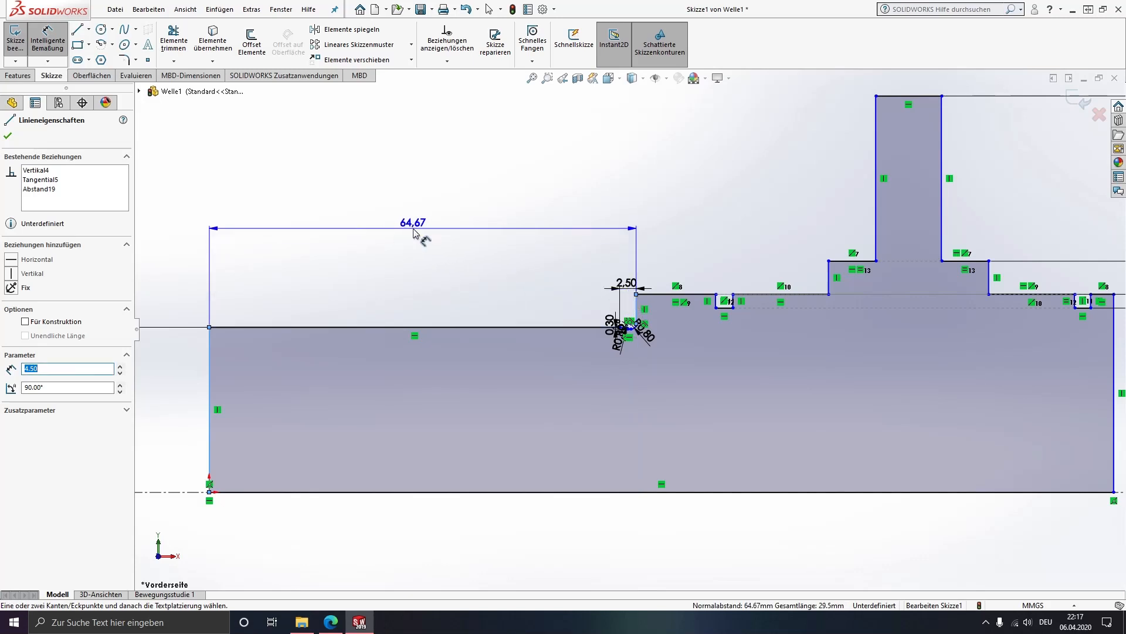
click(414, 233)
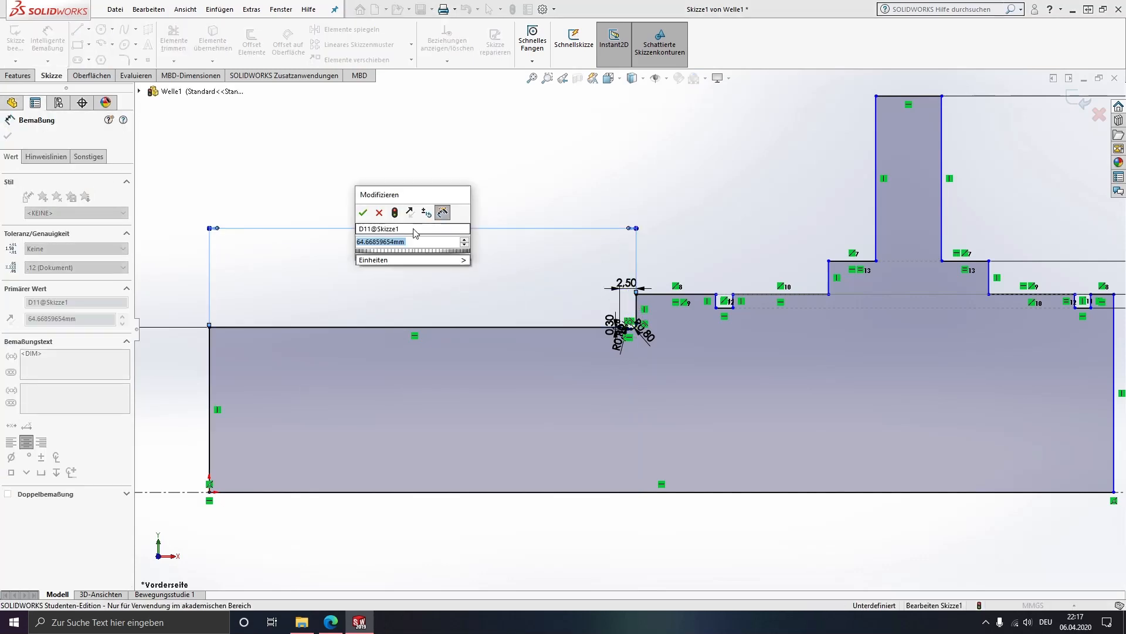
text(100)
key(Return)
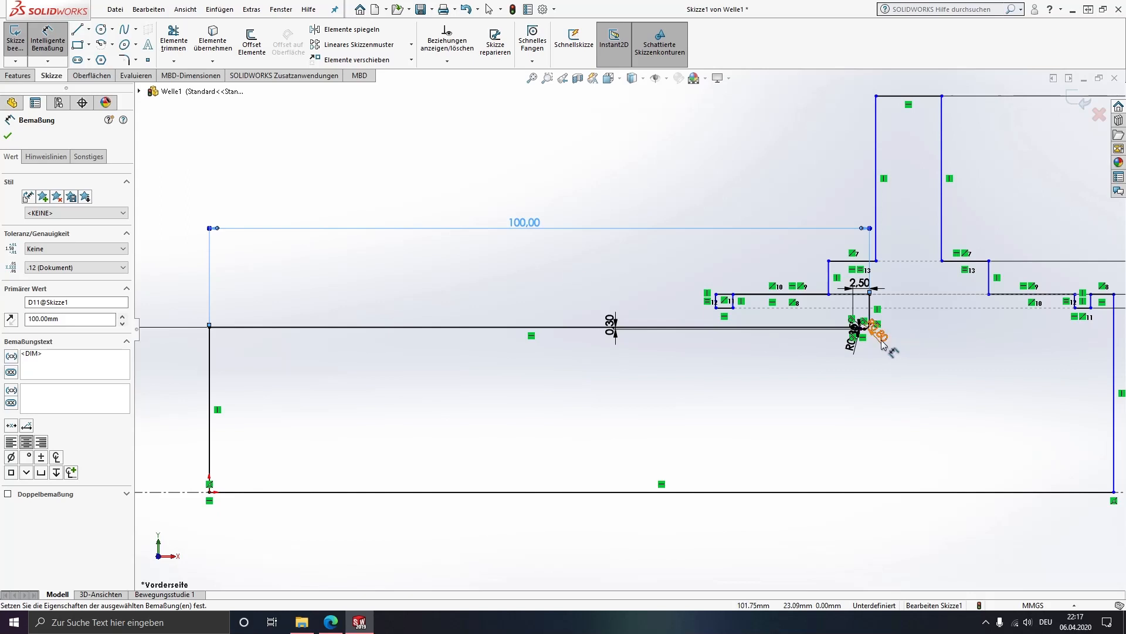
key(Escape)
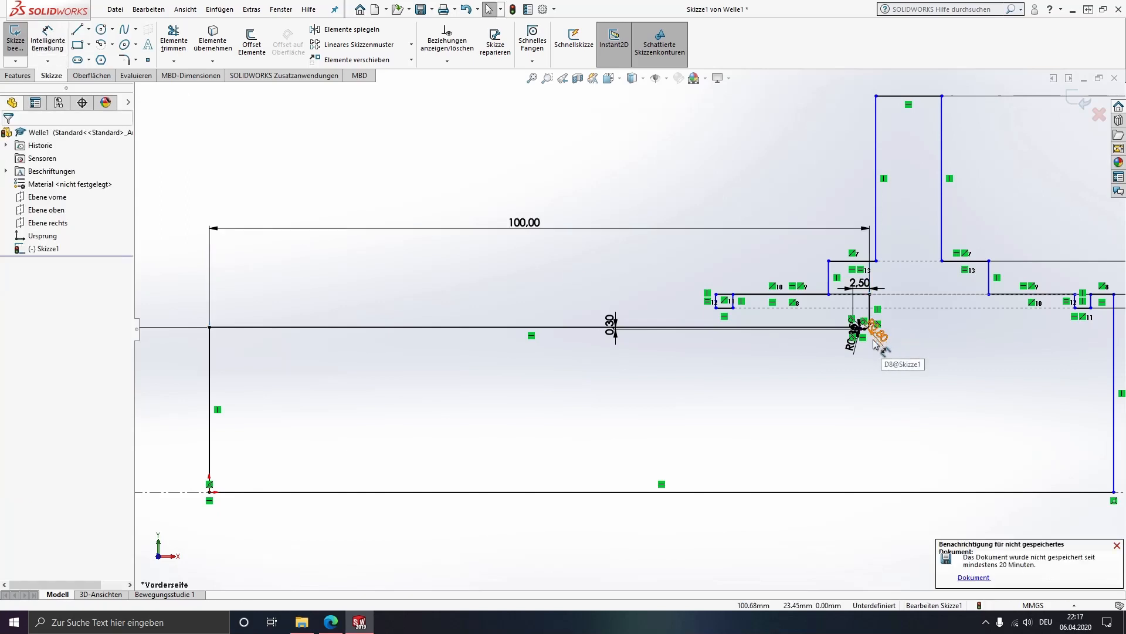
key(ctrl+z)
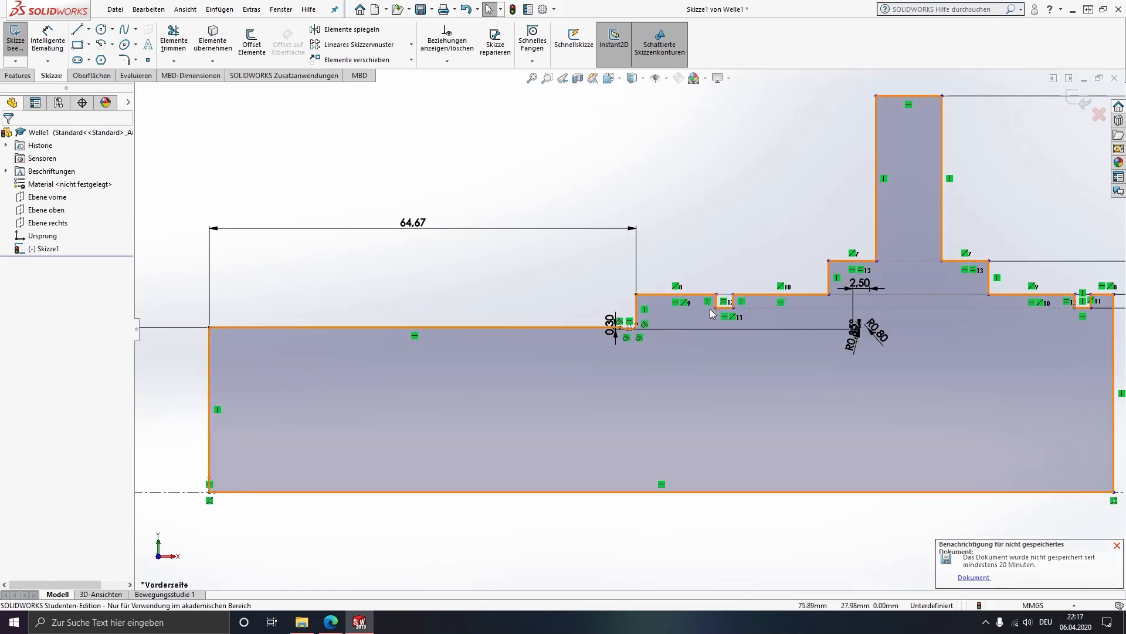
key(ctrl+z)
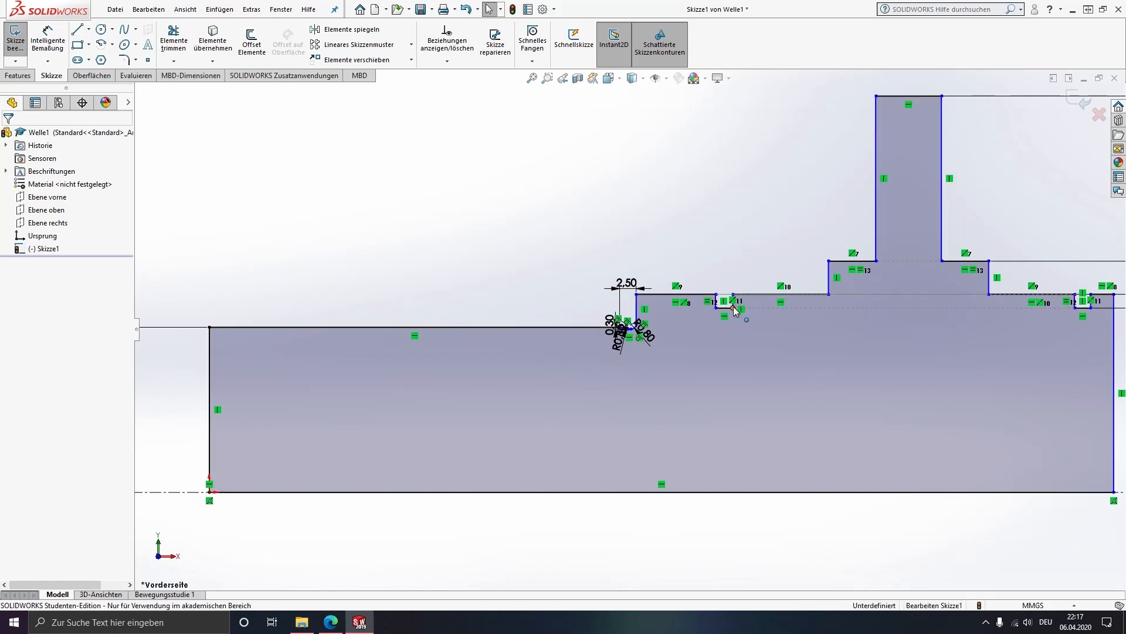
Shift the left groove toward the collar, placing its lower left corner at about X 80.7 mm.
mouse_move(734, 308)
mouse_down()
mouse_move(777, 311)
mouse_move(742, 308)
mouse_up()
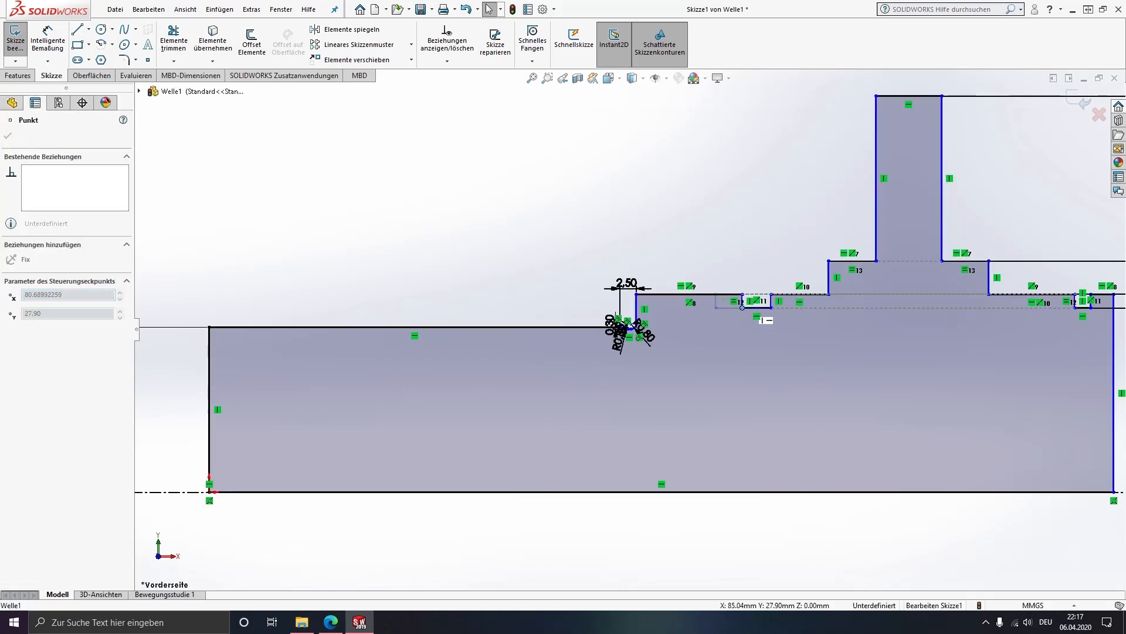
click(709, 214)
Make the two 60 mm diameter lines between the grooves and the stepped collar equal in length.
mouse_move(846, 316)
ctrl+middle_down()
mouse_move(704, 305)
mouse_move(592, 326)
ctrl+middle_up()
click(572, 298)
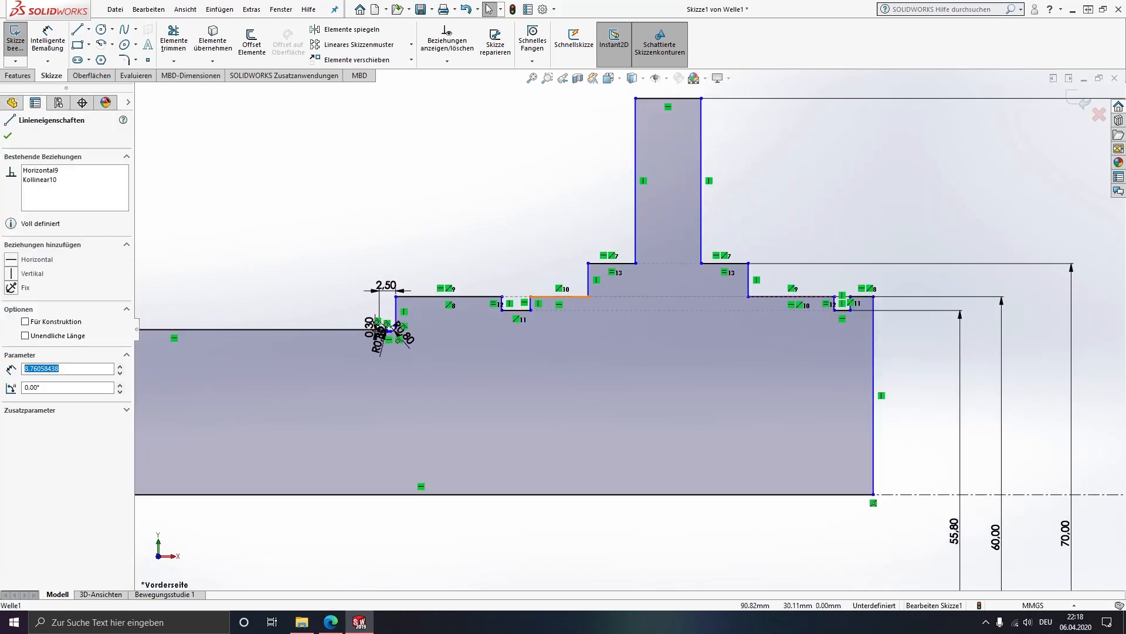
ctrl+click(768, 296)
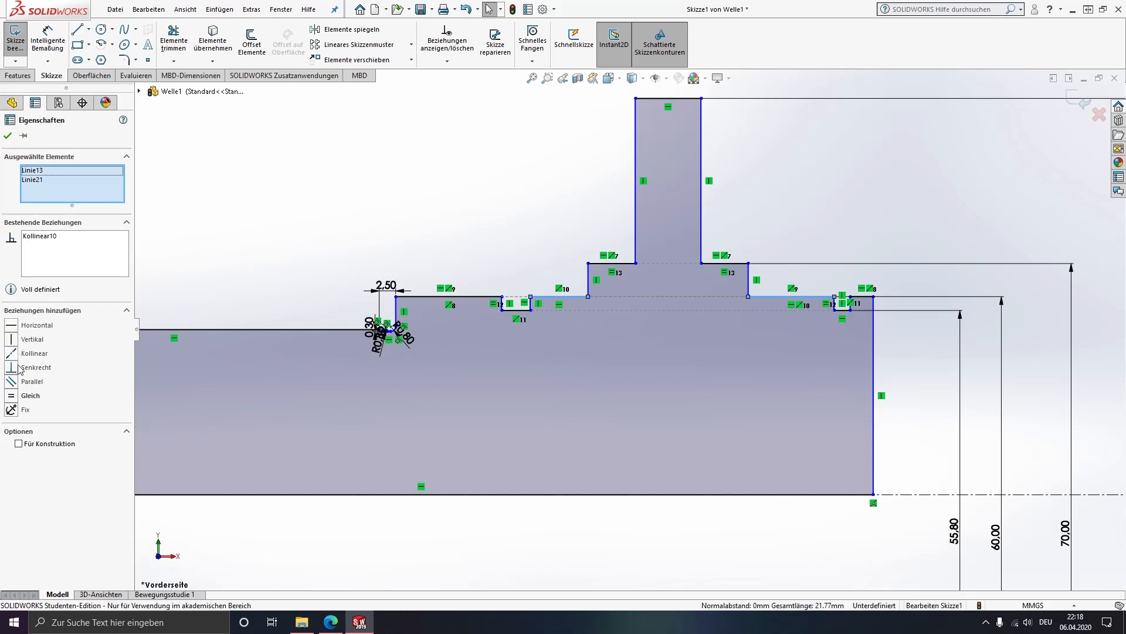
click(24, 395)
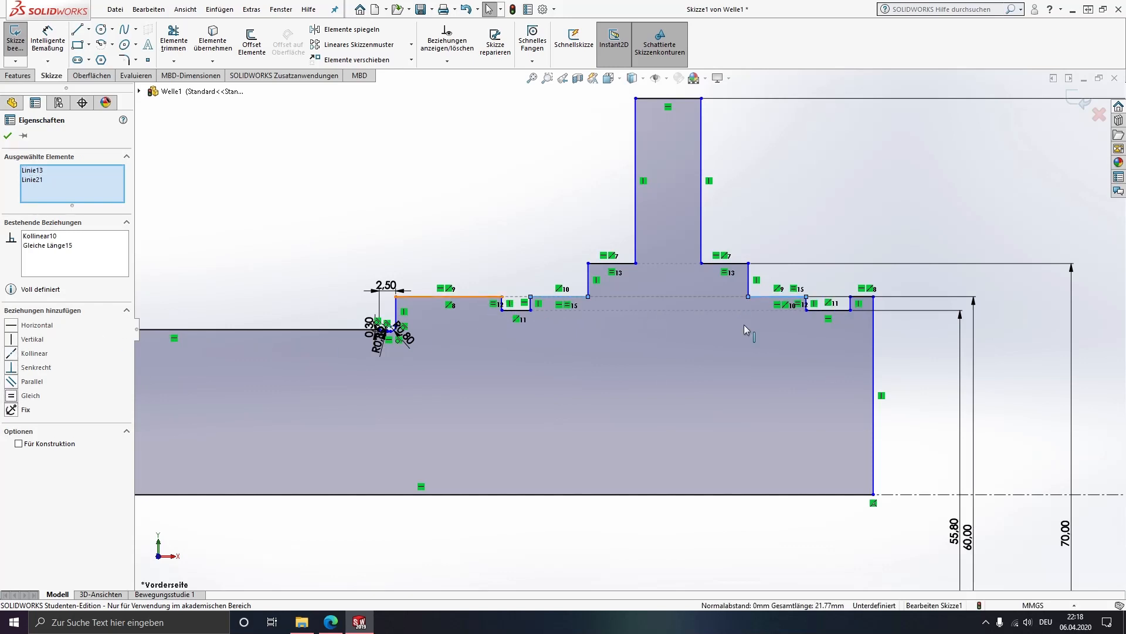
Make the outer line from the undercut to the left groove equal in length to the line from the right groove to the end face.
ctrl+click(864, 297)
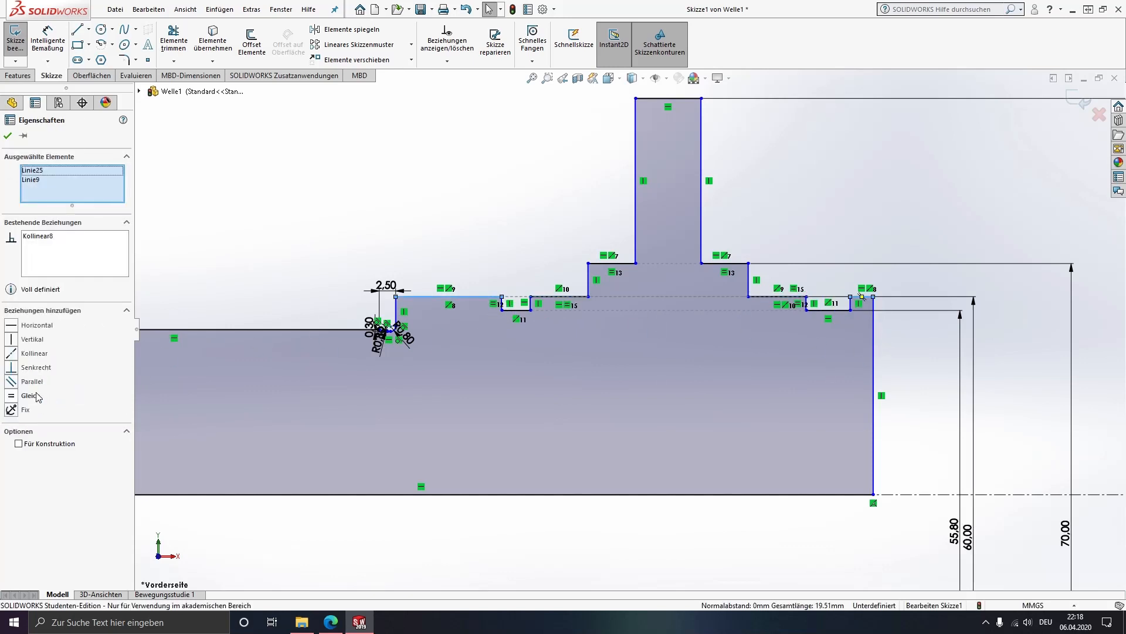
click(10, 397)
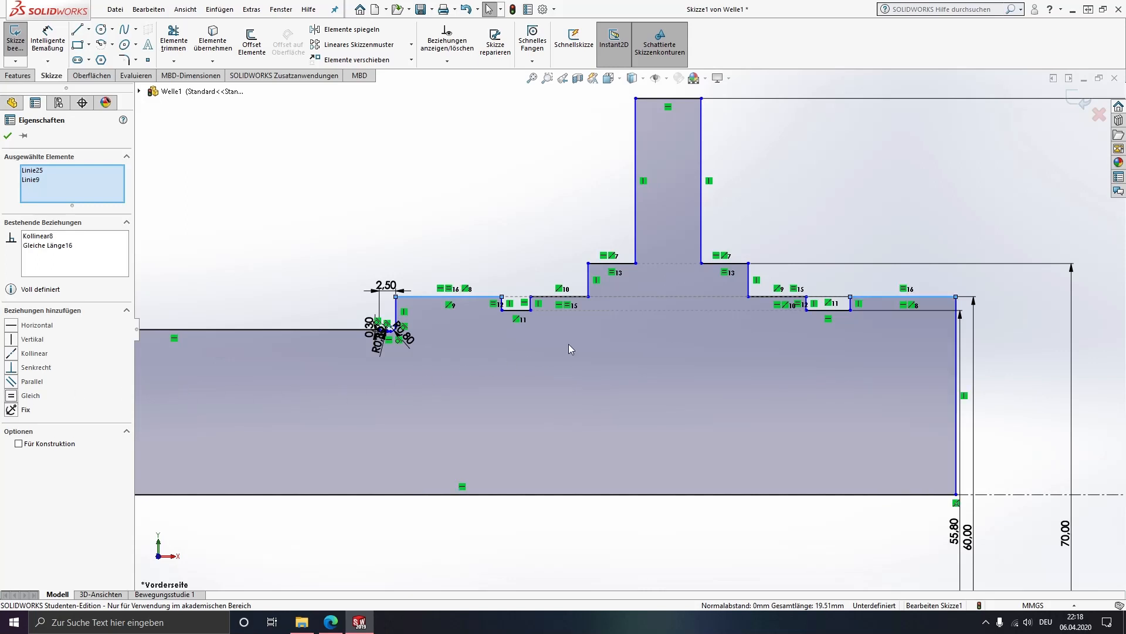
key(Escape)
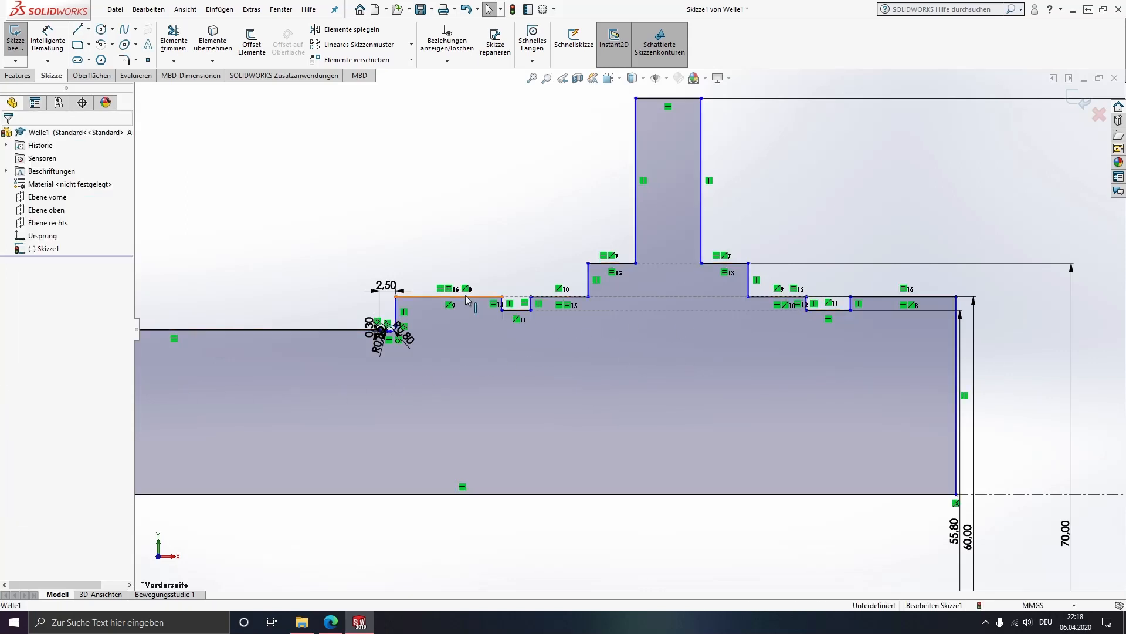
Shift the undercut's vertical shoulder slightly toward the left groove.
click(403, 309)
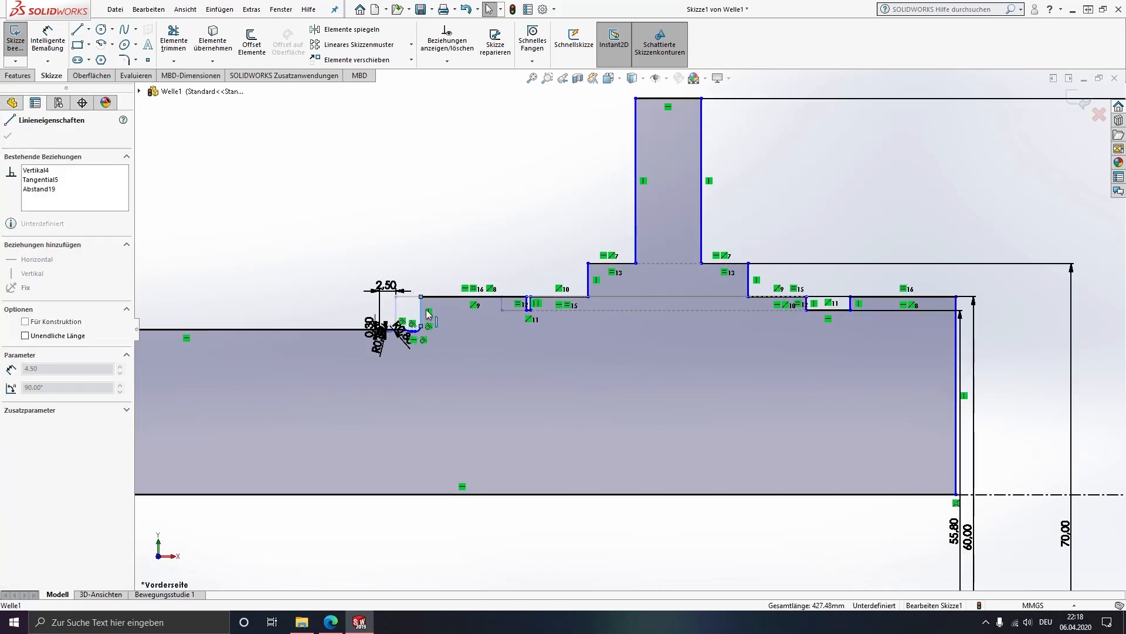
drag(402, 309, 408, 309)
scroll(481, 303, up, 2)
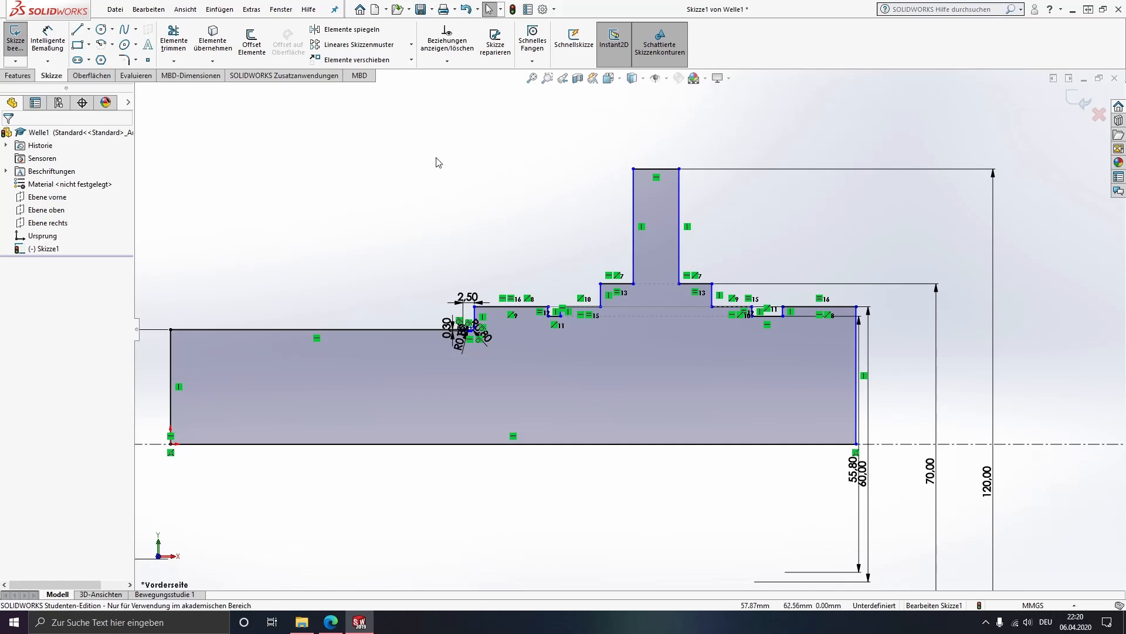
Try enclosing and crossing box selections on the profile around the collar, clearing each selection.
drag(395, 121, 507, 226)
drag(502, 223, 382, 118)
drag(566, 130, 876, 462)
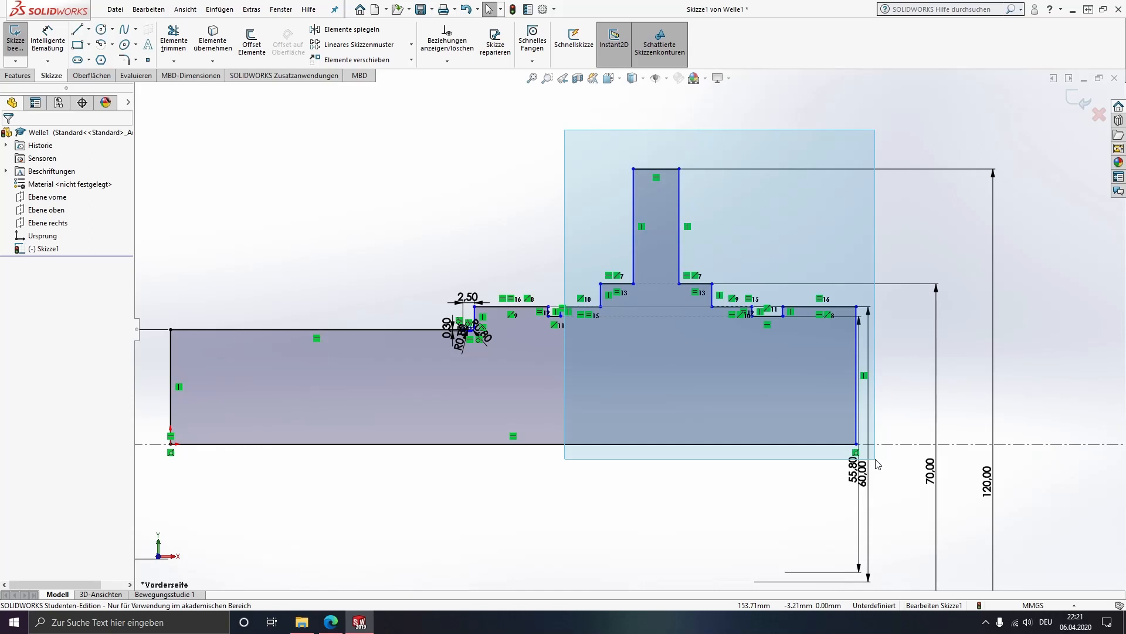
mouse_move(878, 463)
mouse_down()
mouse_move(582, 310)
mouse_move(756, 405)
mouse_move(727, 404)
mouse_move(887, 464)
mouse_up()
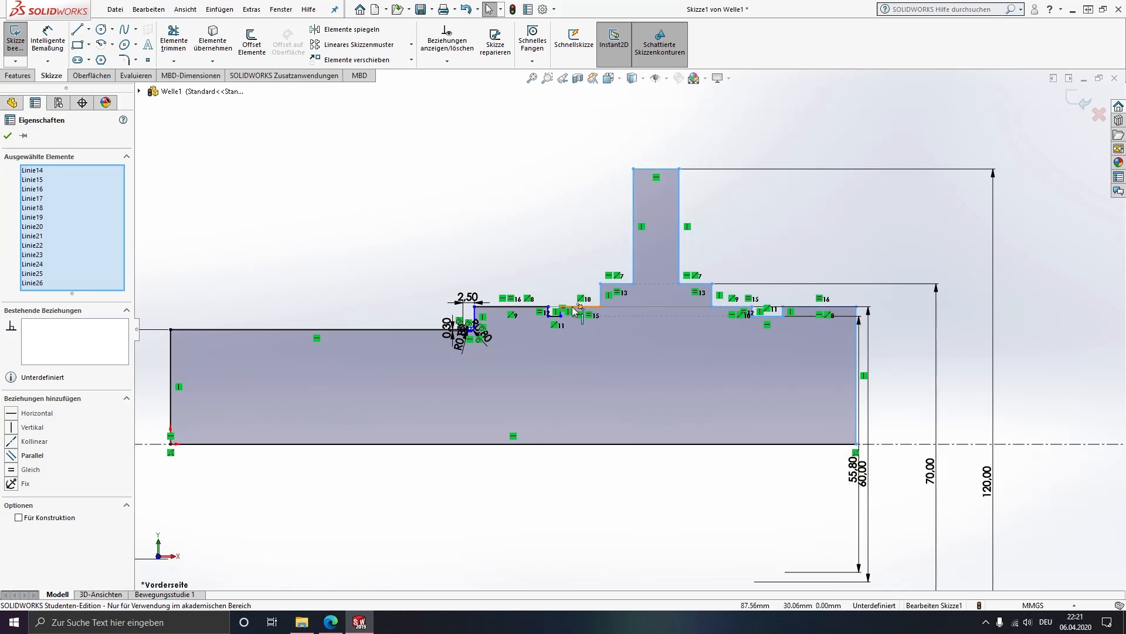
click(897, 430)
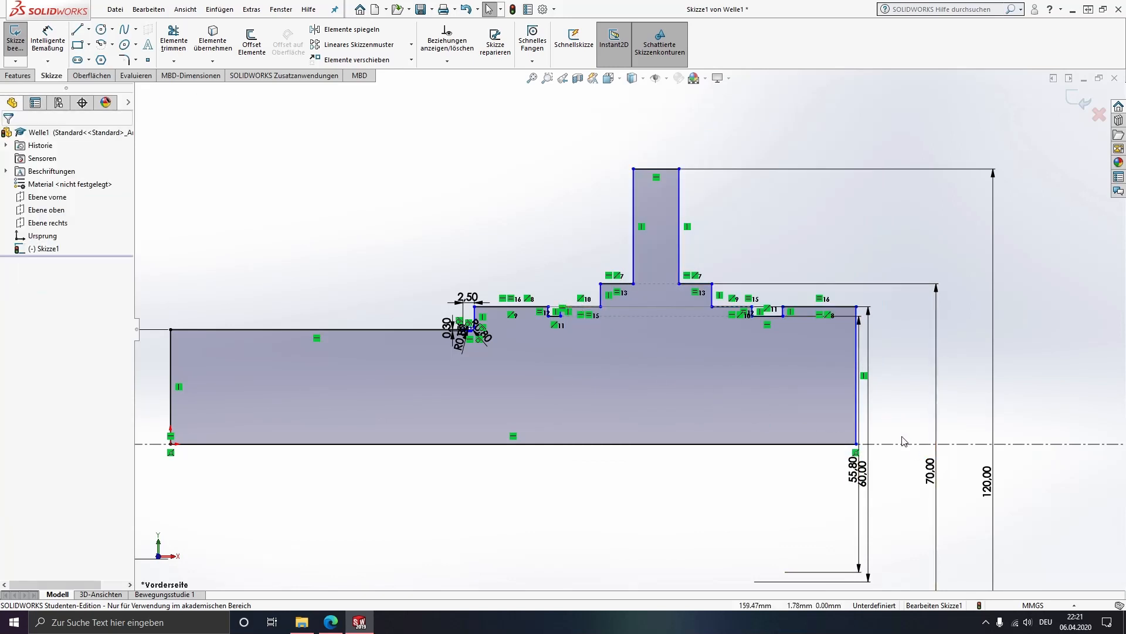
drag(901, 470, 570, 149)
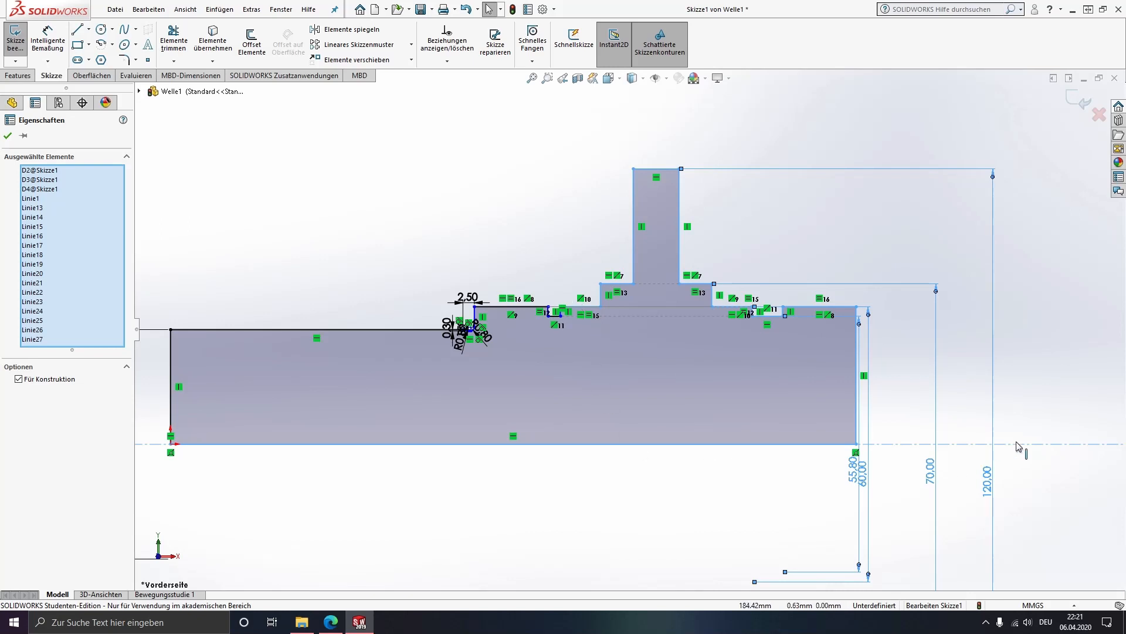
scroll(732, 359, up, 1)
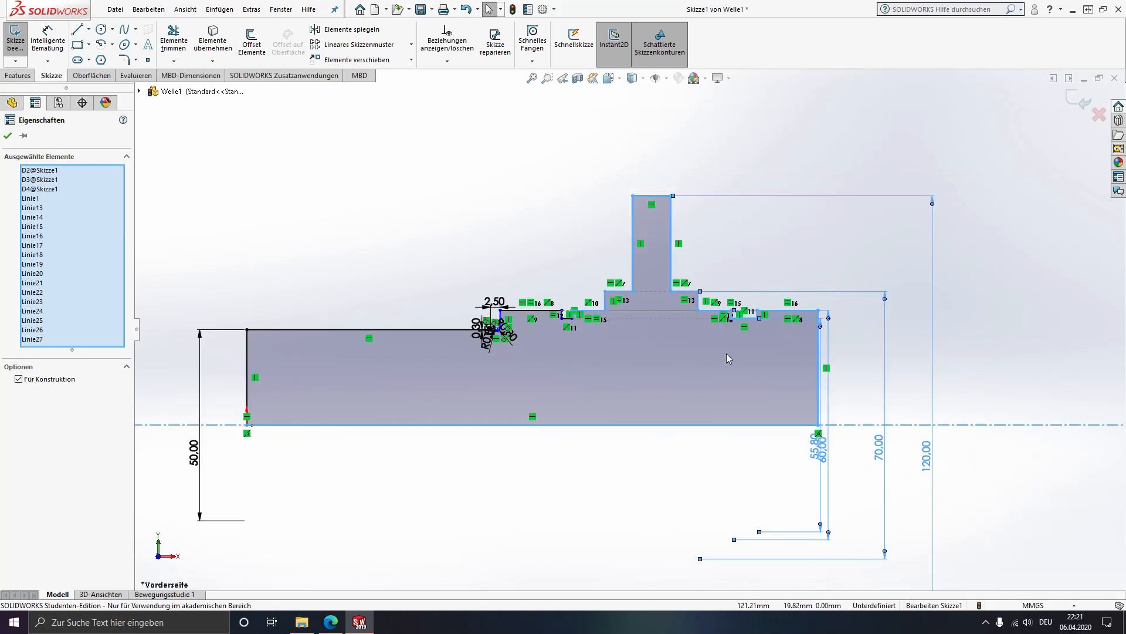
click(571, 202)
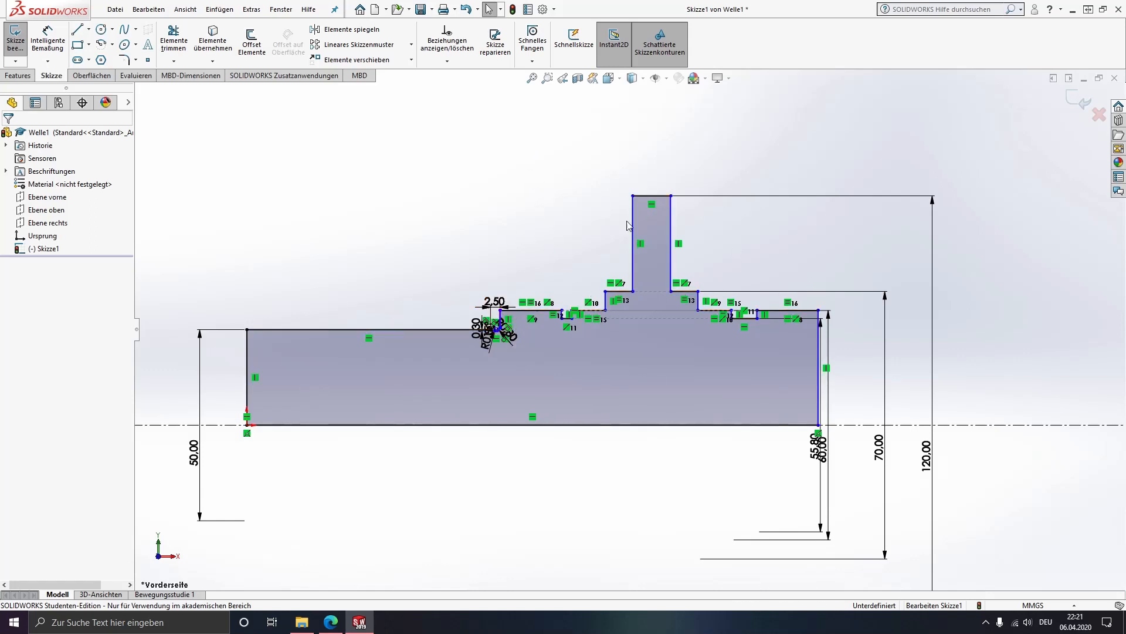
mouse_move(531, 135)
mouse_down()
mouse_move(836, 376)
mouse_move(943, 480)
mouse_move(934, 475)
mouse_up()
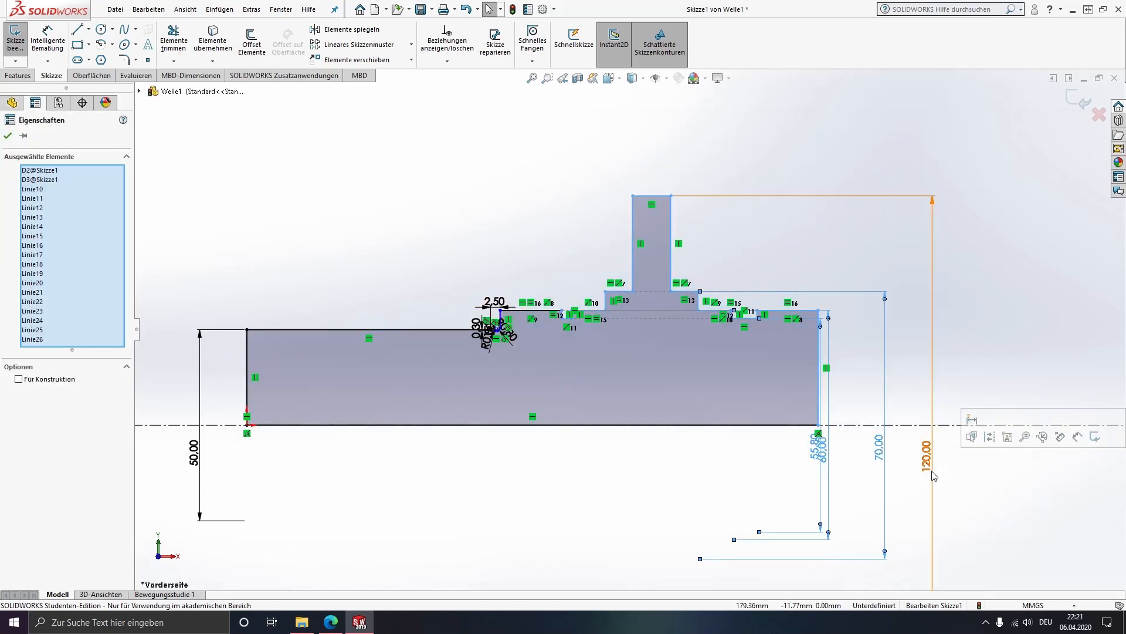
click(506, 142)
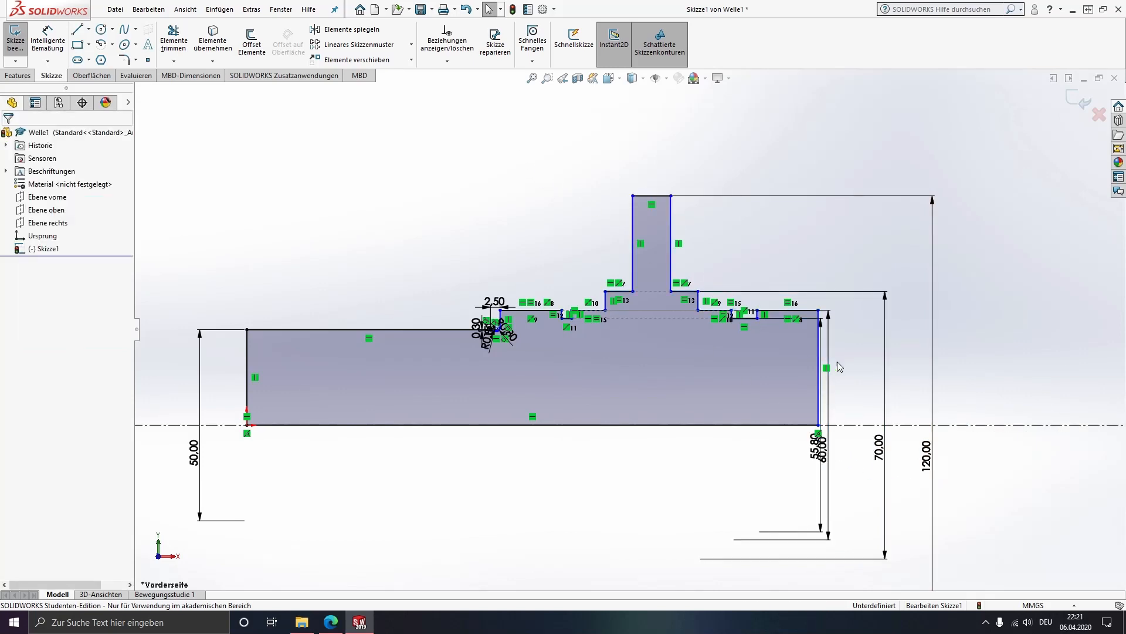
Select the whole profile from the undercut to the right end and shift it about 34 mm along the axis away from the origin.
mouse_move(838, 362)
mouse_down()
mouse_move(993, 584)
mouse_move(983, 564)
mouse_move(941, 565)
mouse_up()
key(z)
key(z)
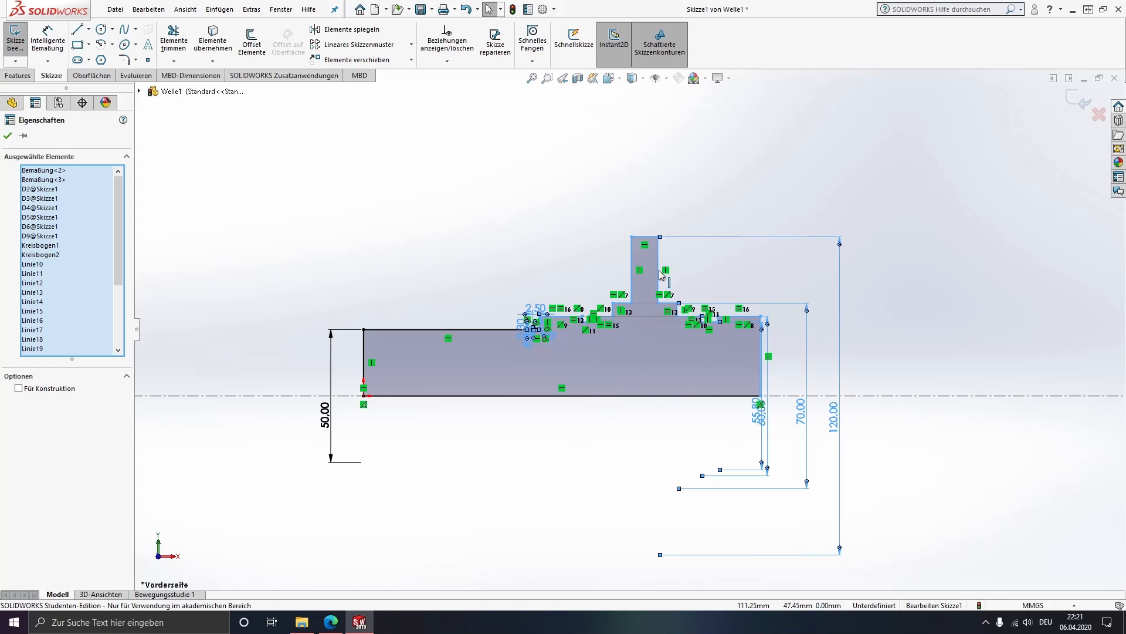
drag(670, 274, 752, 281)
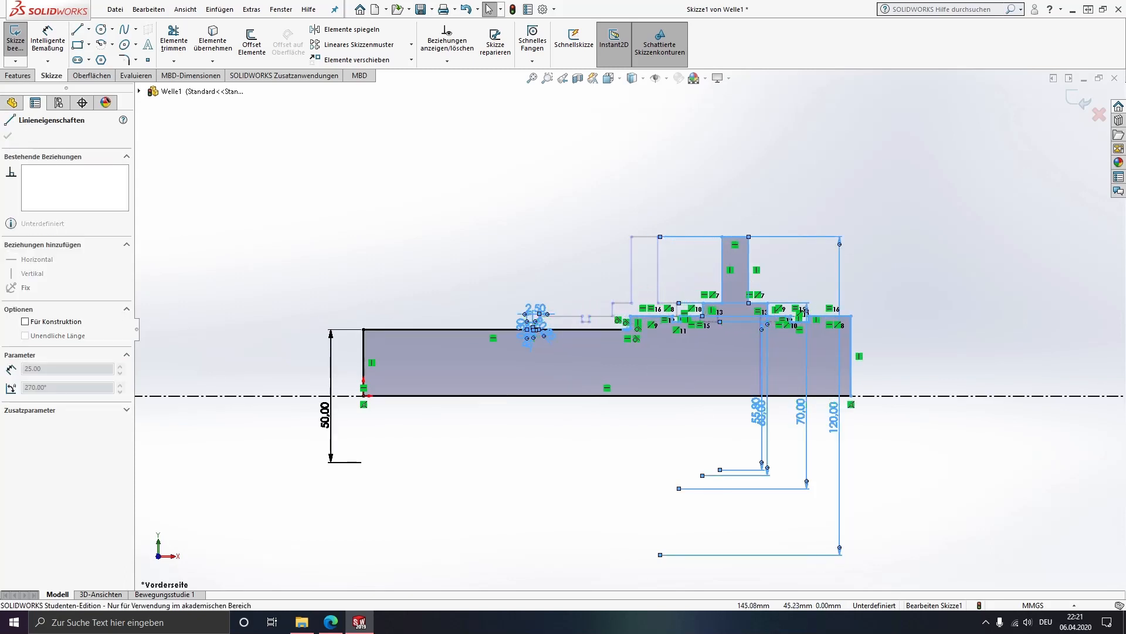
click(575, 448)
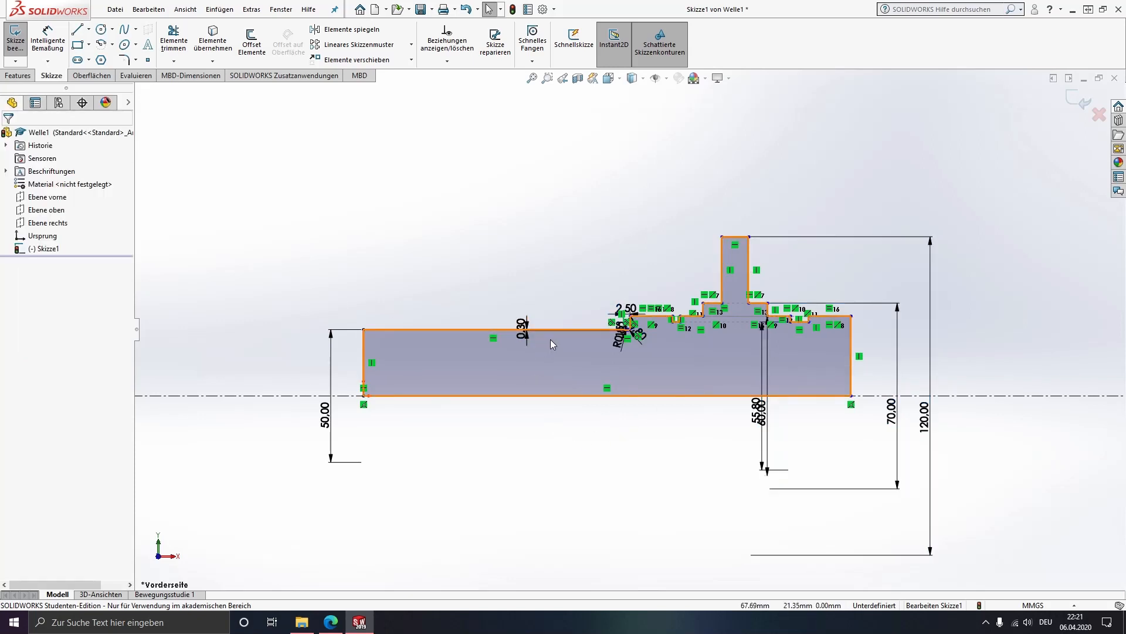
Place the undercut's 0.30 mm depth dimension close beside the undercut.
scroll(550, 339, down, 5)
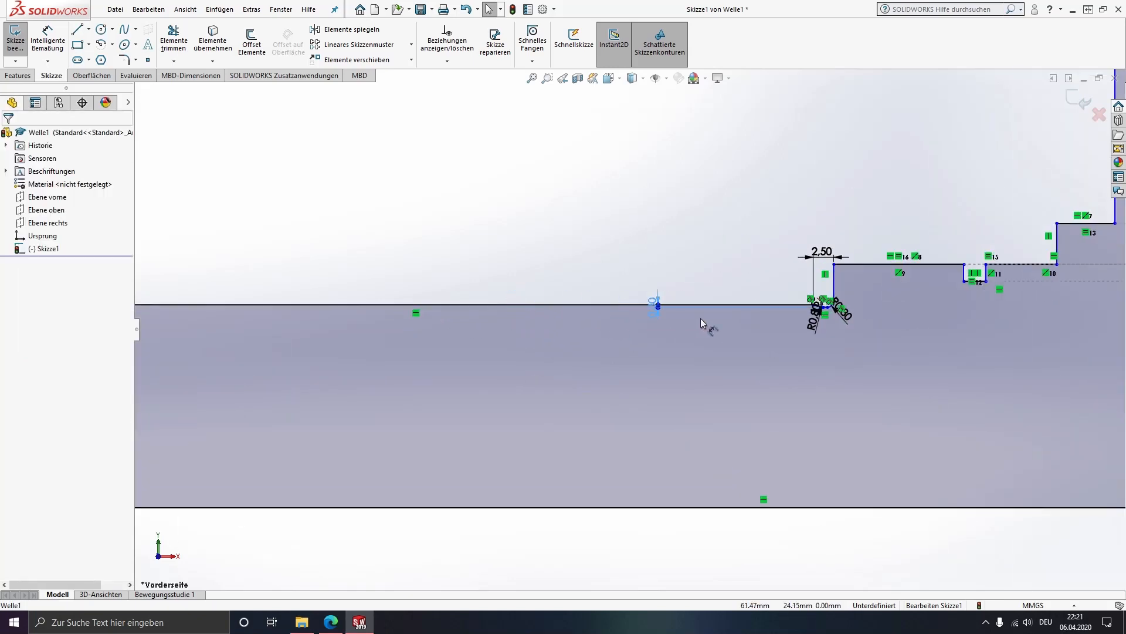
click(801, 322)
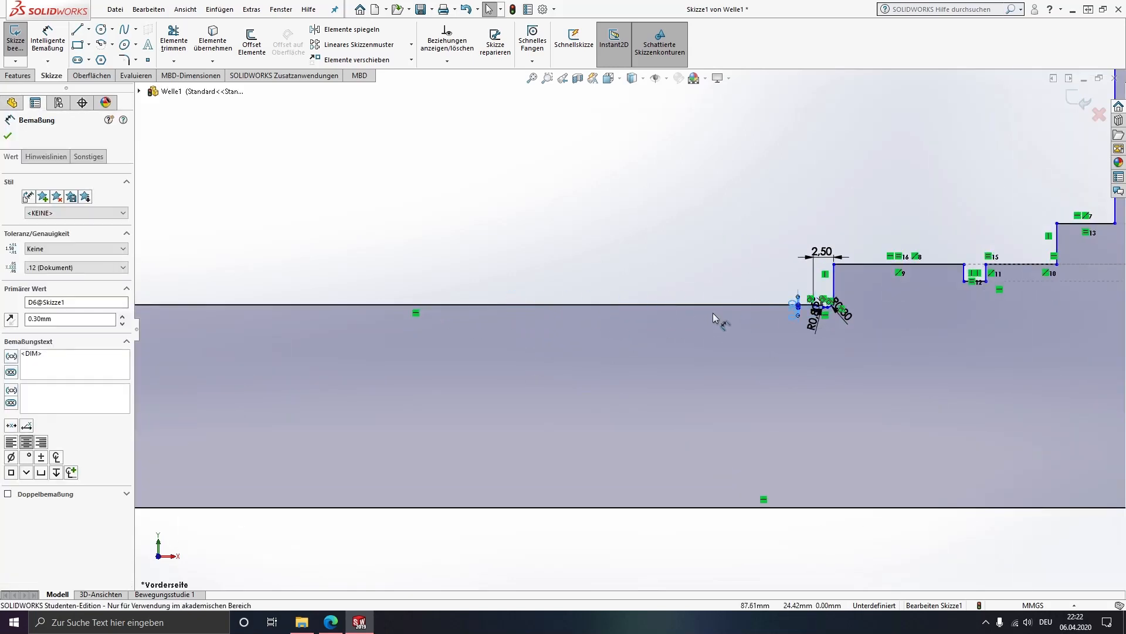
scroll(547, 322, up, 4)
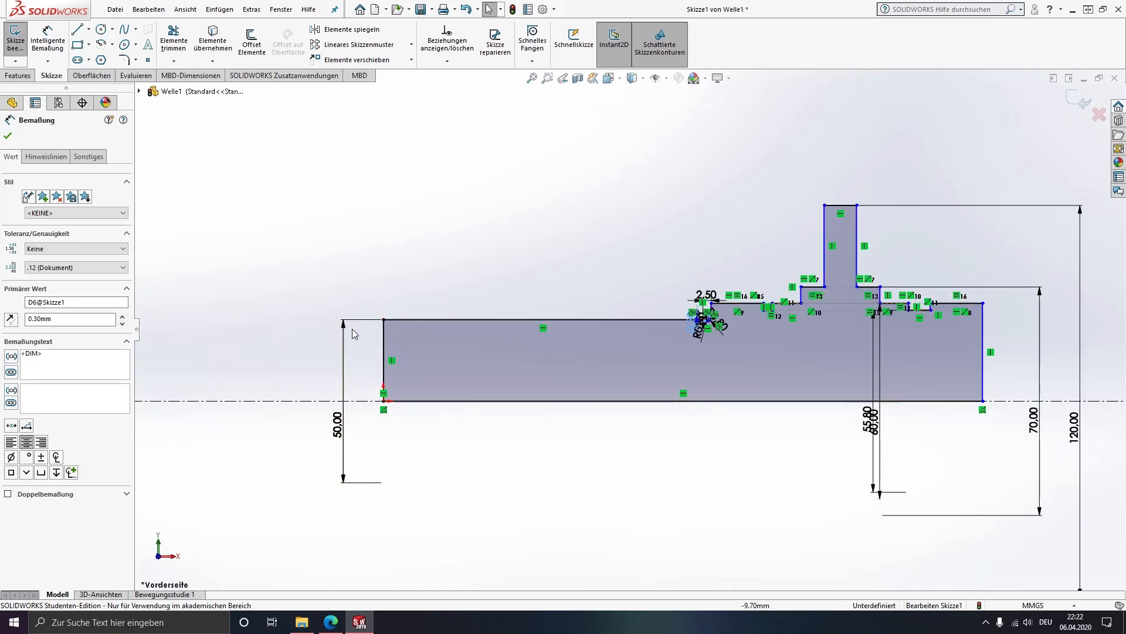
click(368, 327)
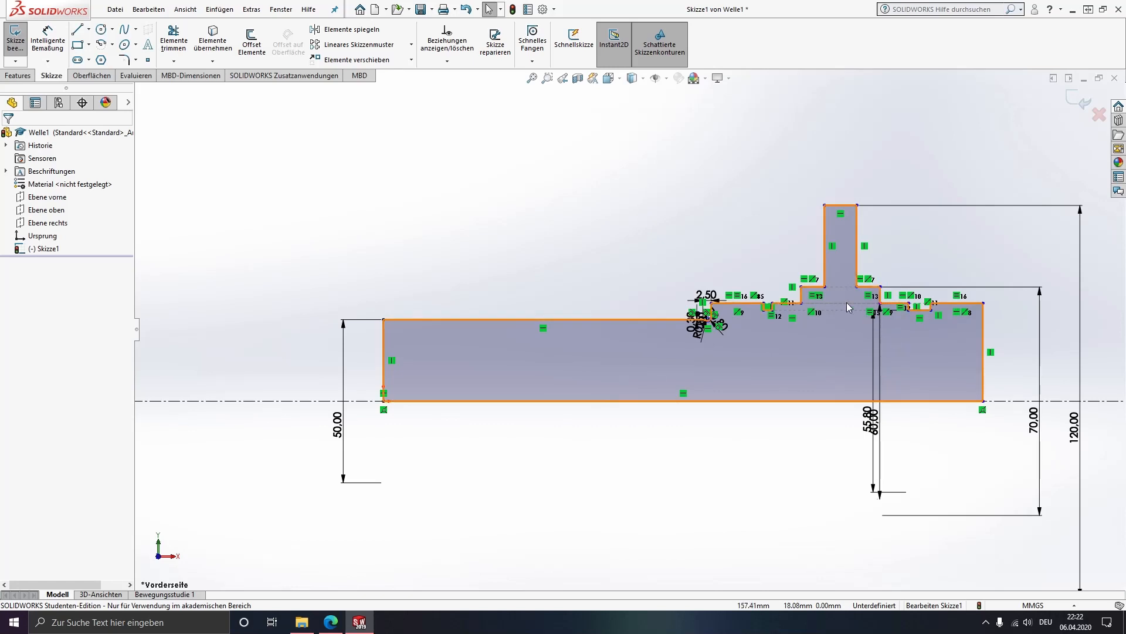
Dimension the length from the shaft's left end face to the undercut's vertical shoulder and set it to 100 mm.
click(47, 40)
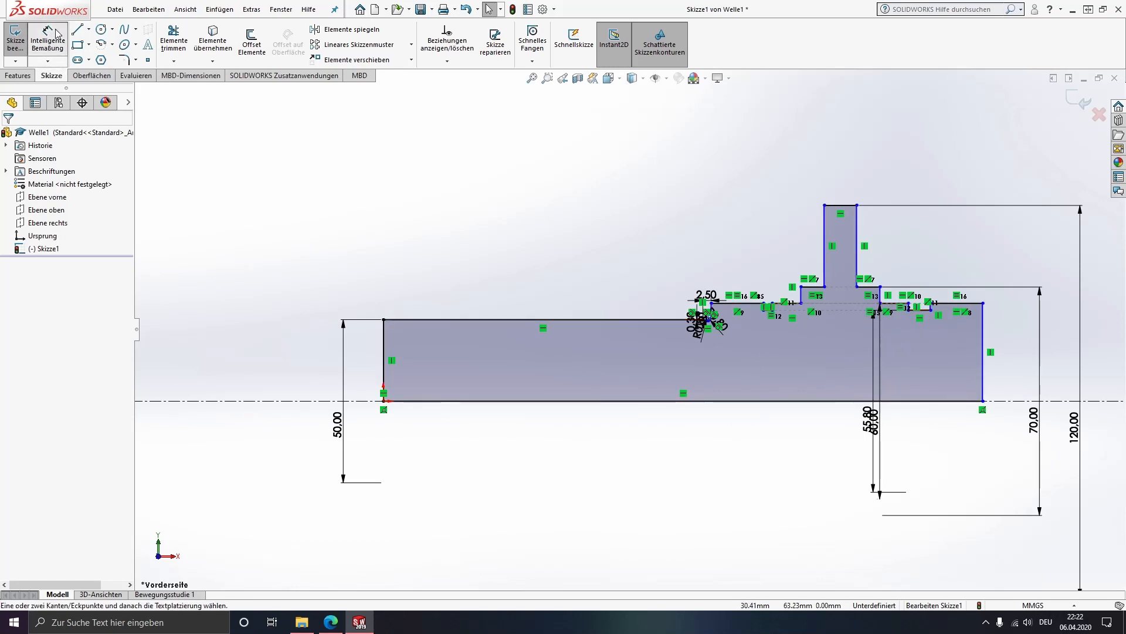
click(384, 343)
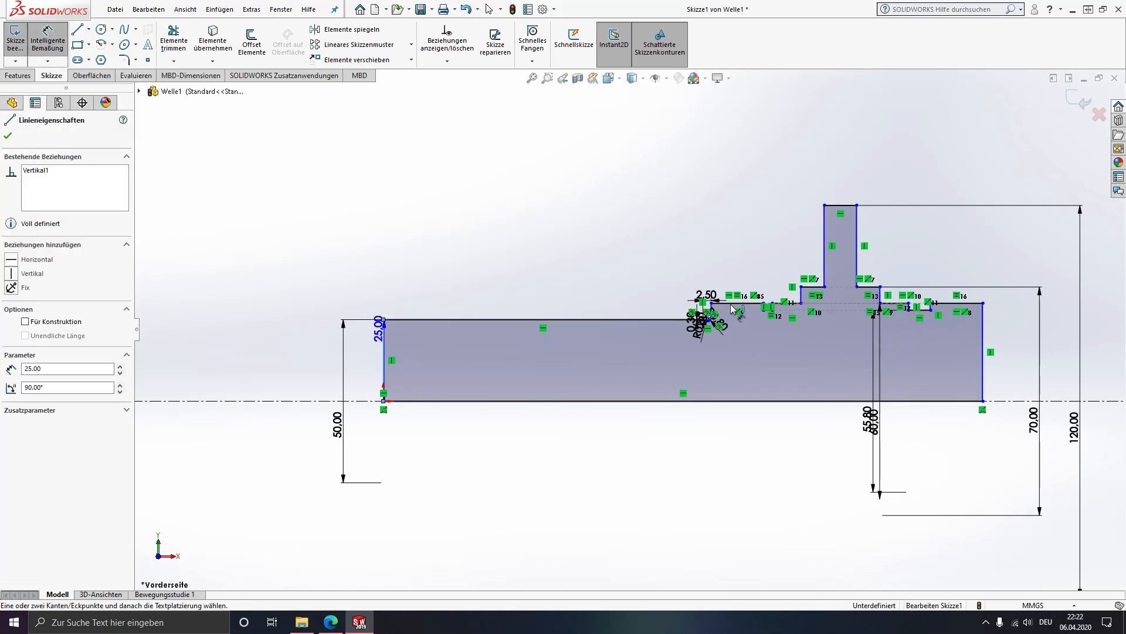
scroll(717, 314, down, 5)
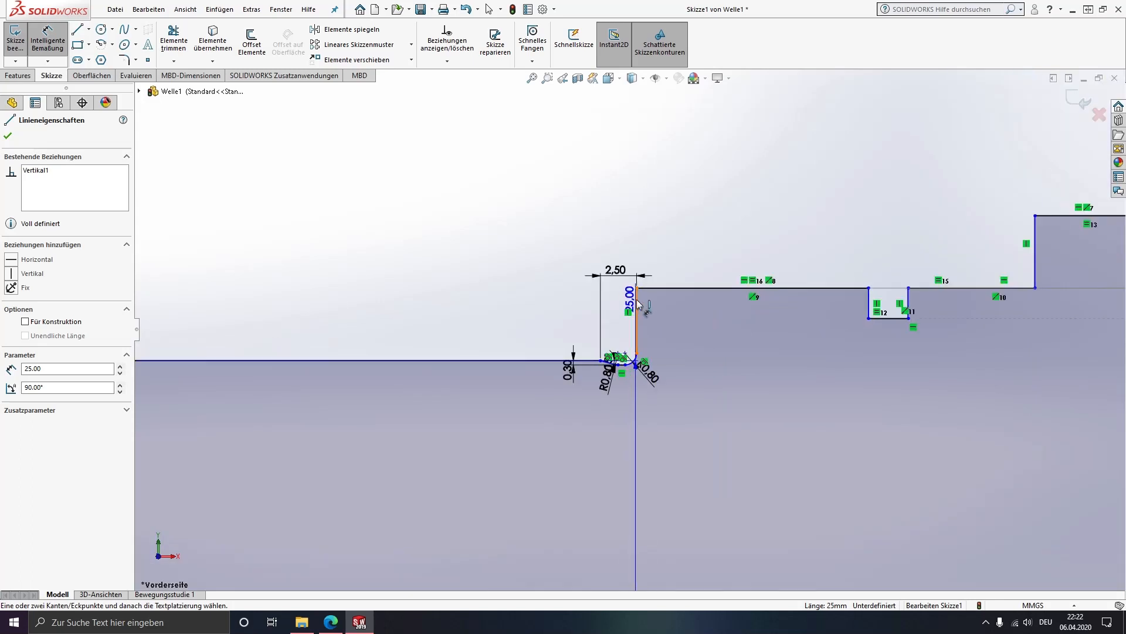
click(637, 341)
scroll(343, 251, up, 5)
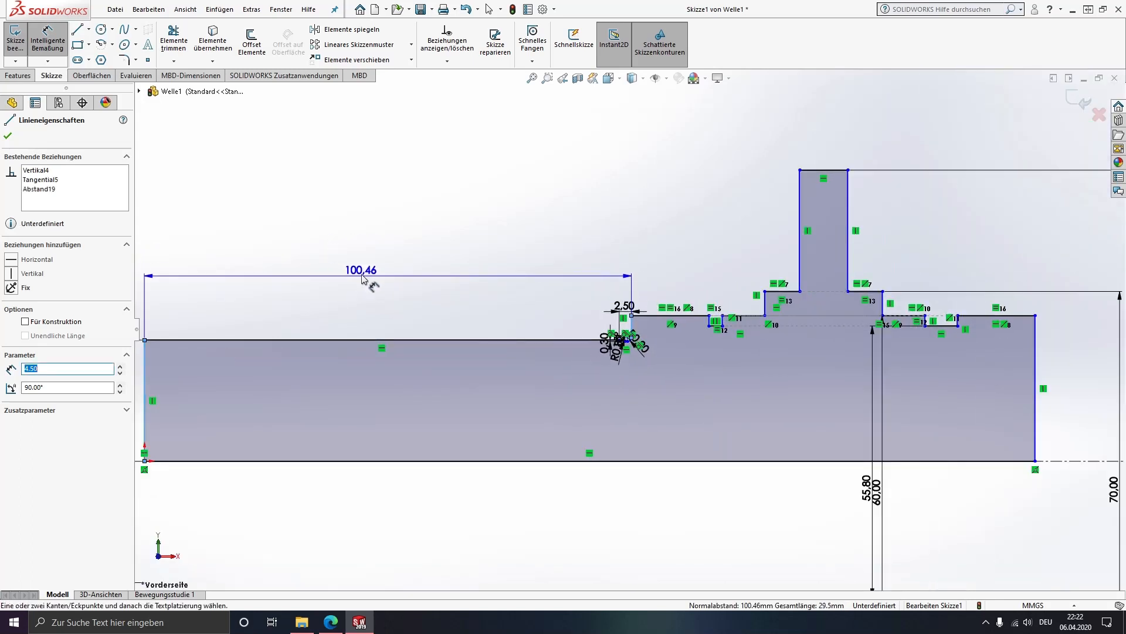
click(363, 280)
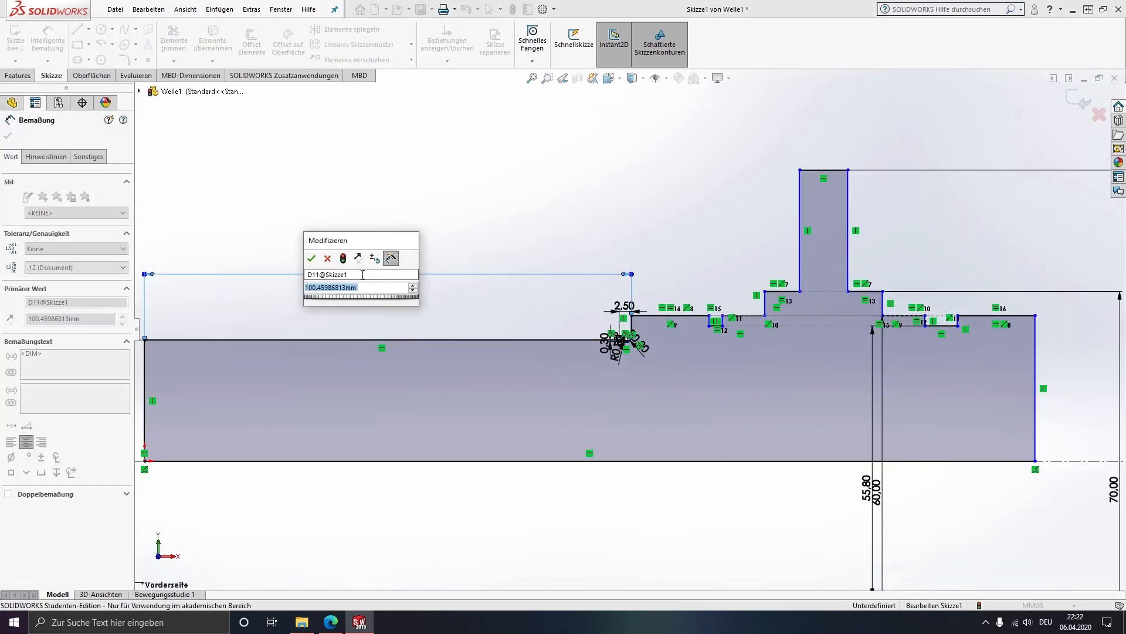
text(100)
key(Return)
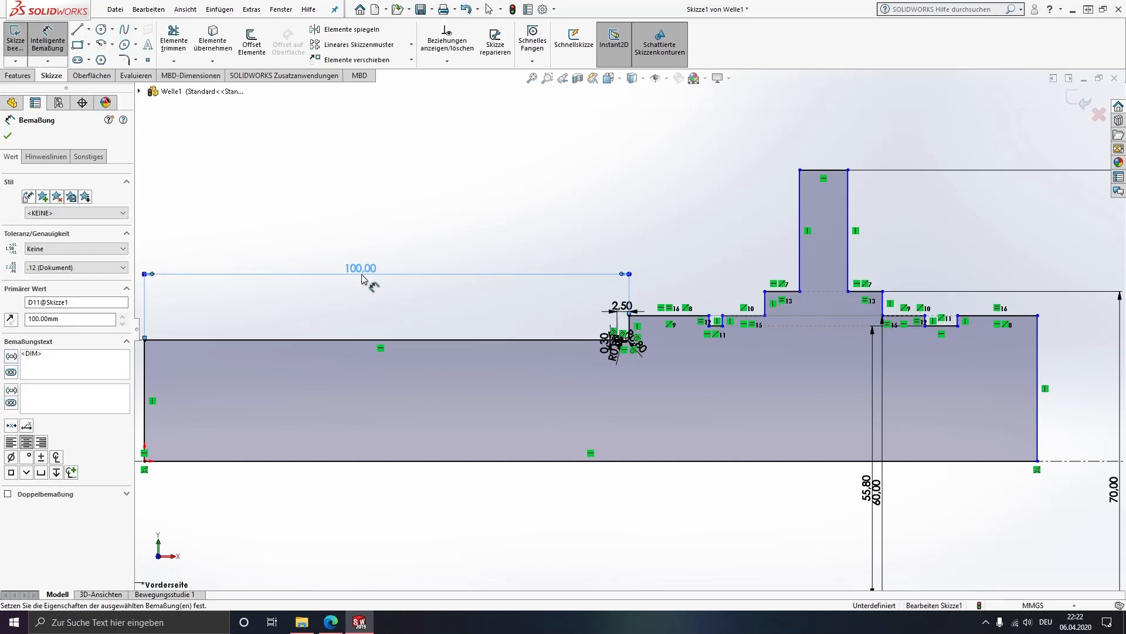
scroll(609, 361, down, 5)
key(Escape)
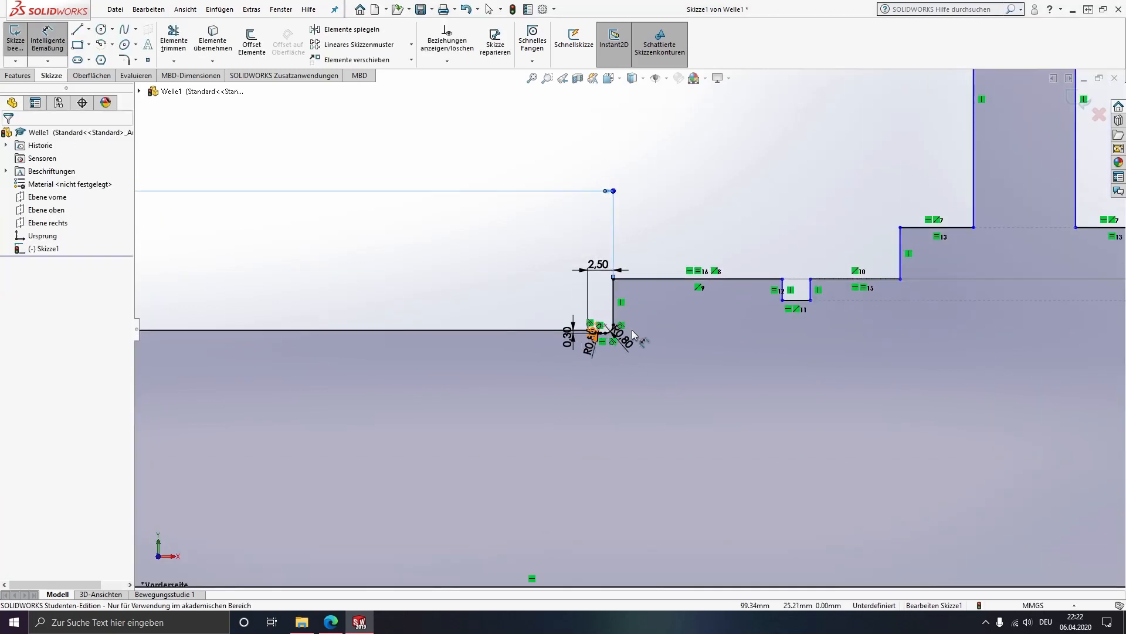
Make the bottom lines of the two grooves on either side of the collar equal in length.
scroll(586, 319, down, 4)
scroll(582, 318, up, 7)
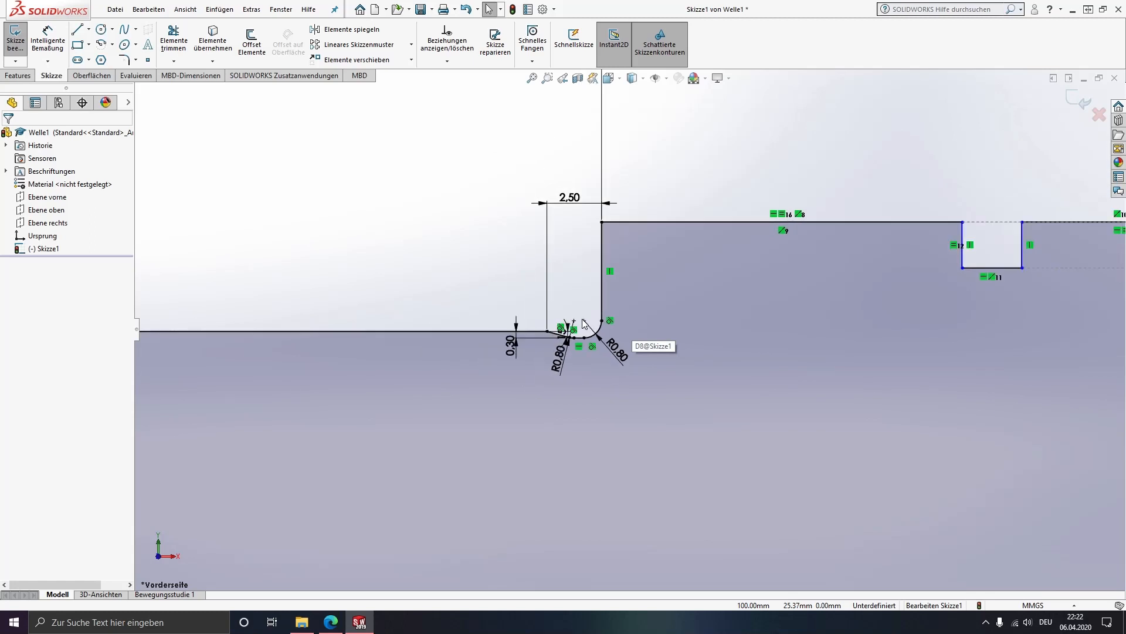
scroll(583, 321, up, 6)
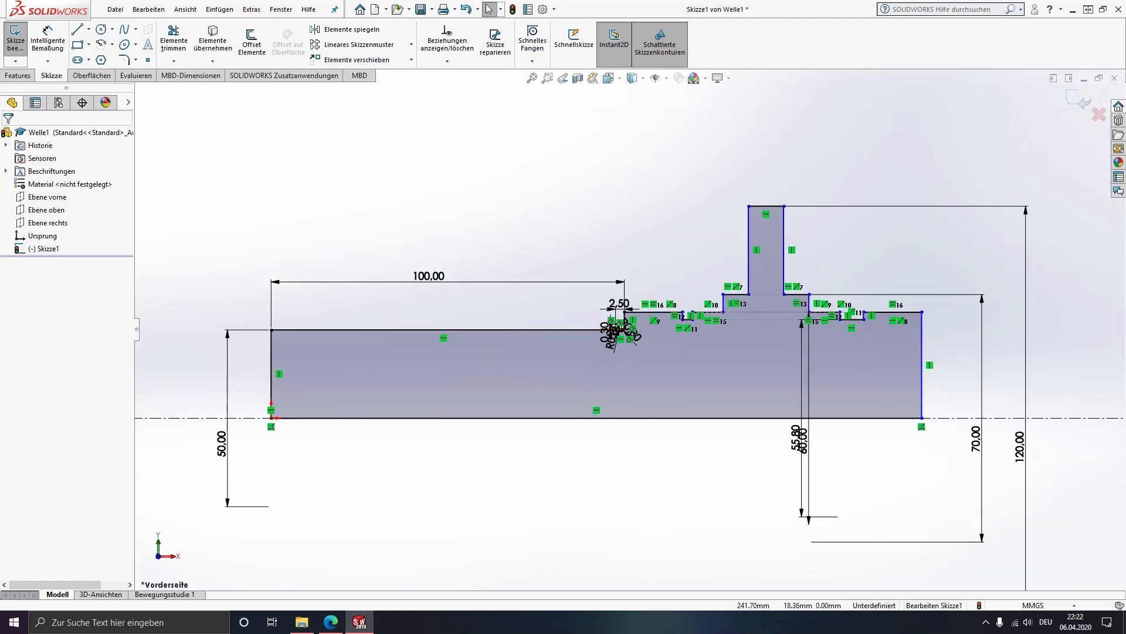
scroll(780, 321, down, 5)
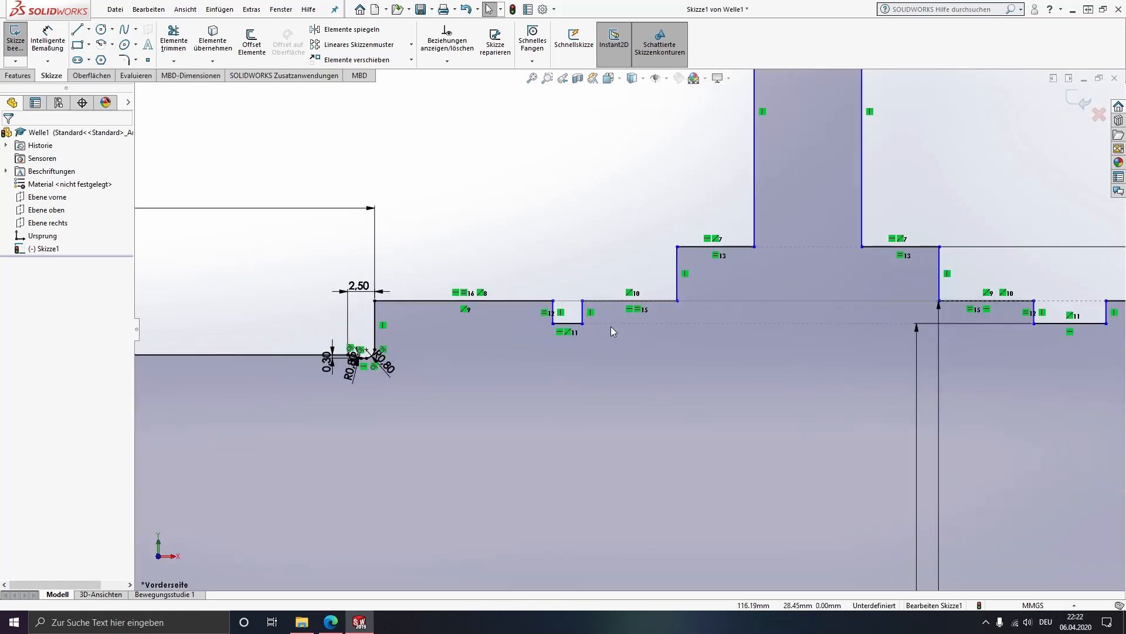
click(575, 327)
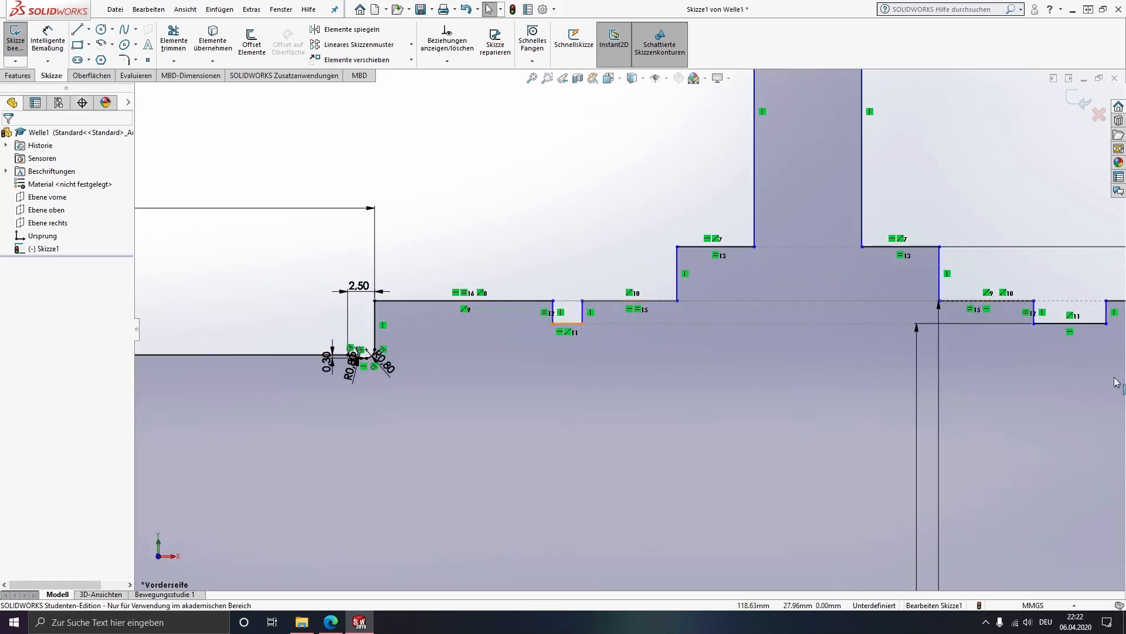
ctrl+click(1085, 329)
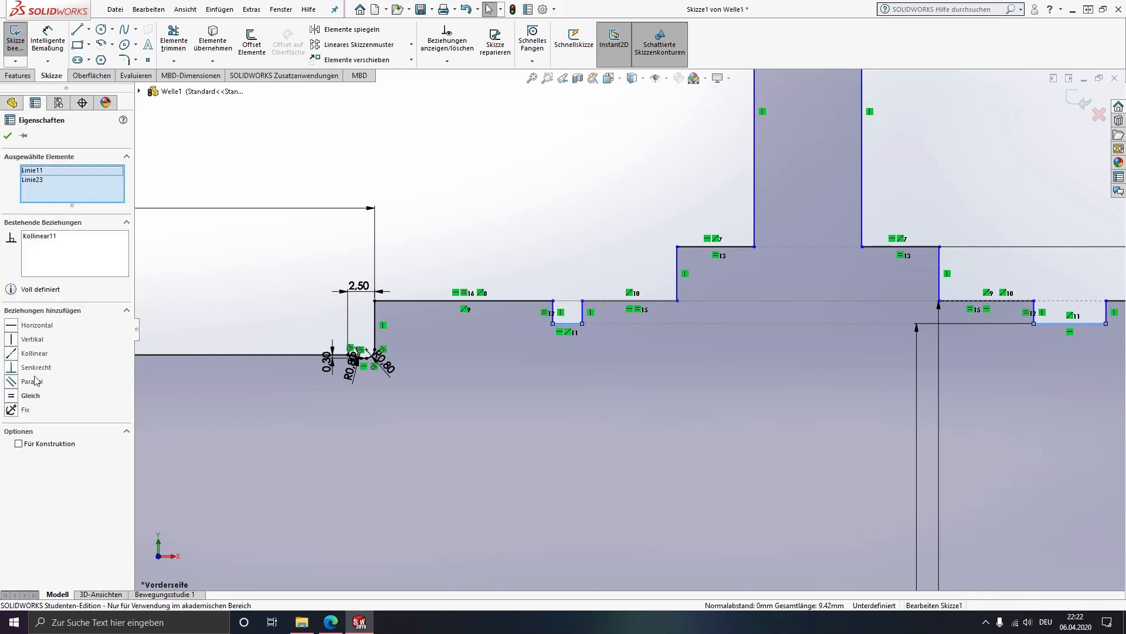
click(24, 396)
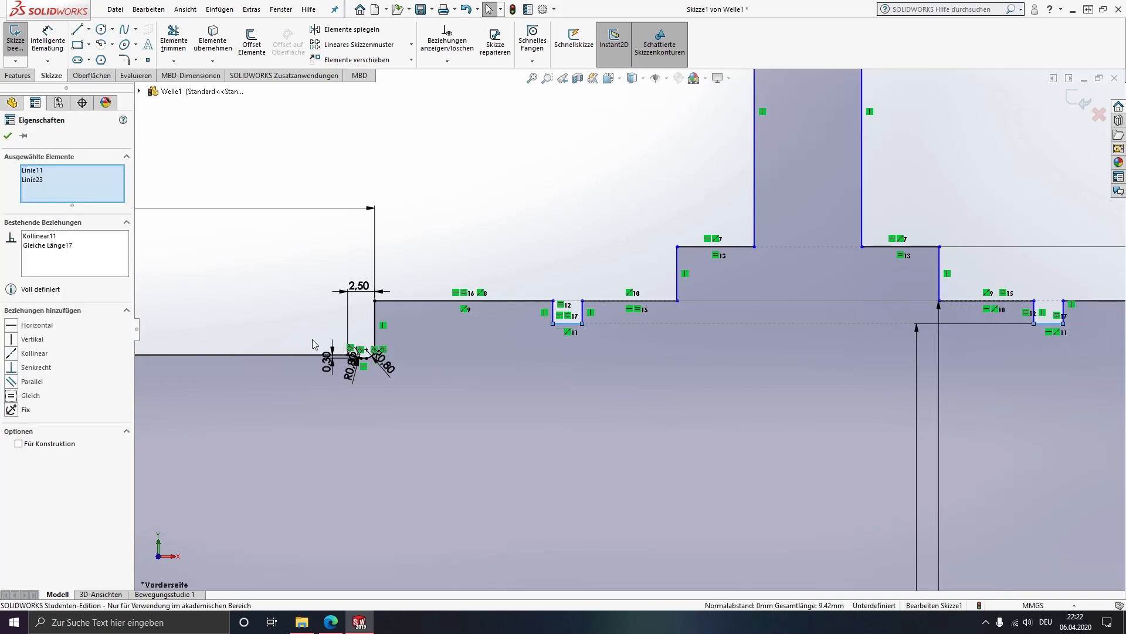
key(Escape)
Dimension the distance from the undercut's vertical shoulder to the near wall of the first groove and set it to 4.85 mm.
click(47, 41)
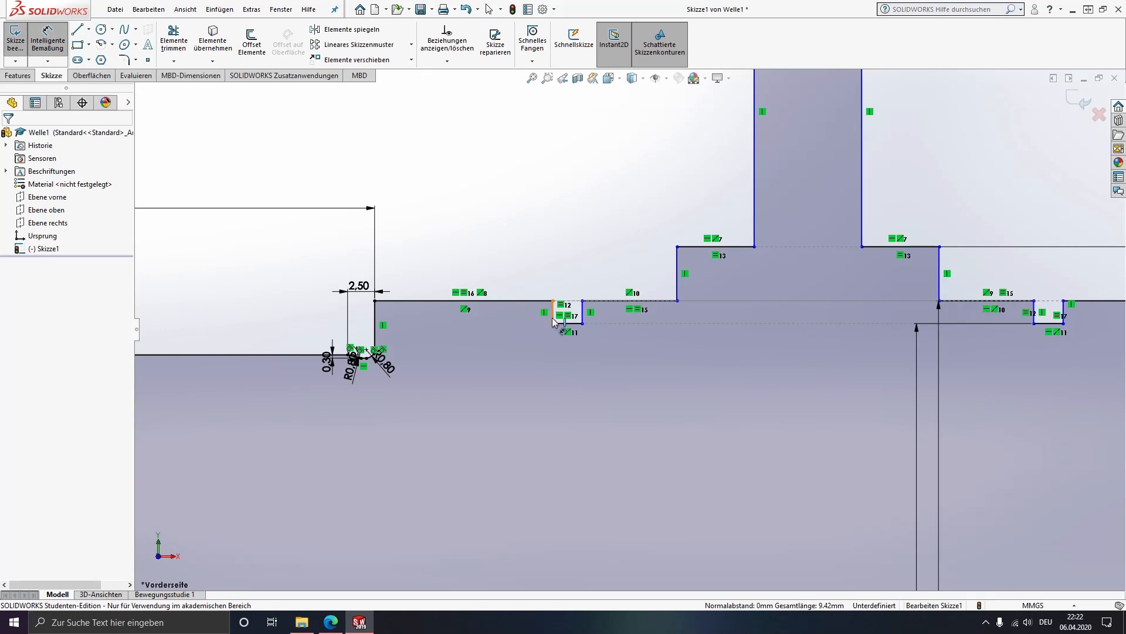
click(551, 317)
click(375, 325)
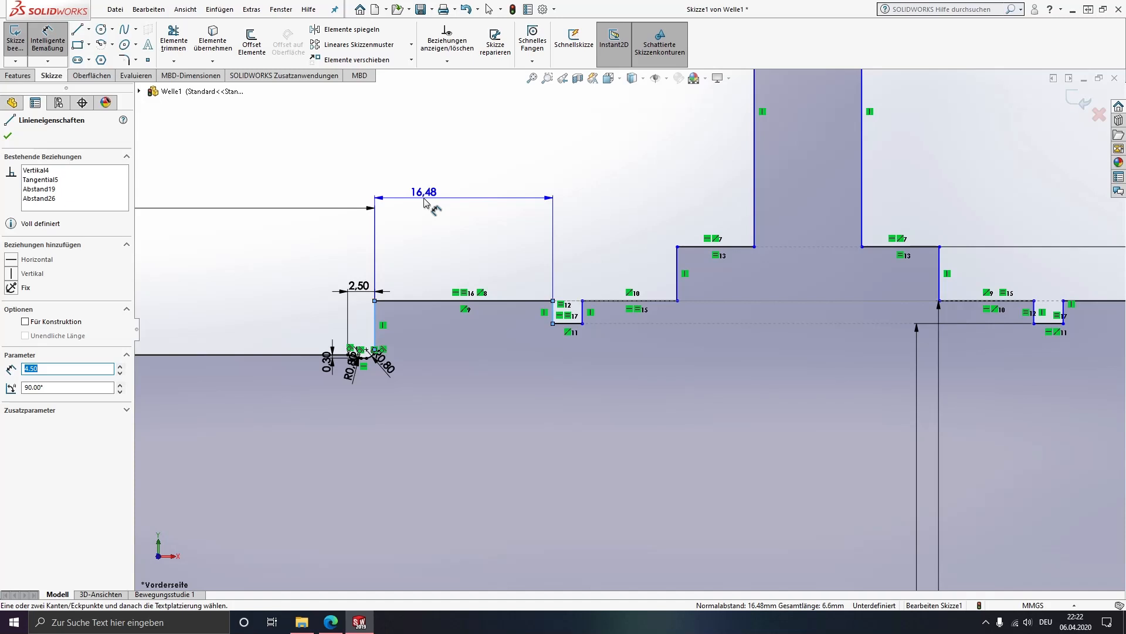
click(427, 174)
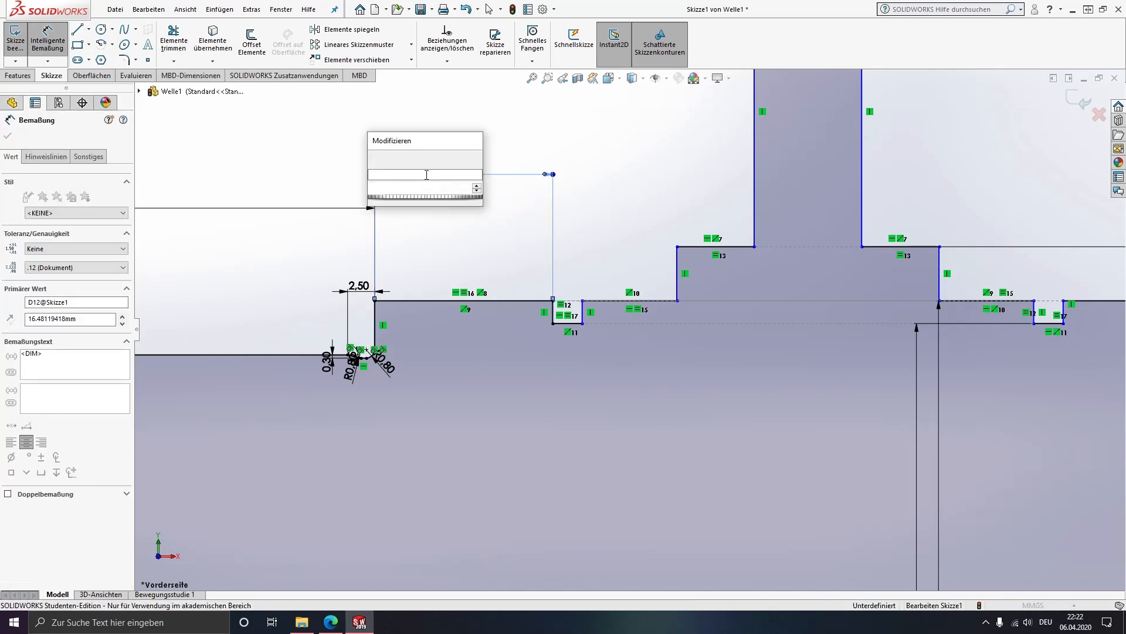
text(4.85)
key(Return)
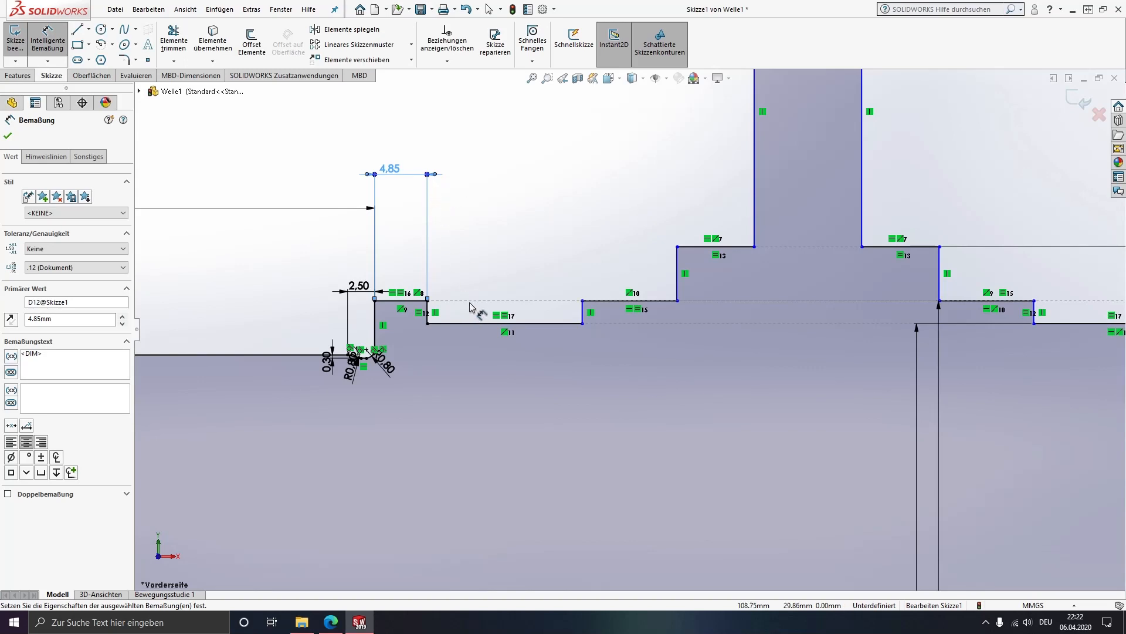
Dimension the width of the groove nearest the undercut and set it to 2.15 mm.
click(579, 317)
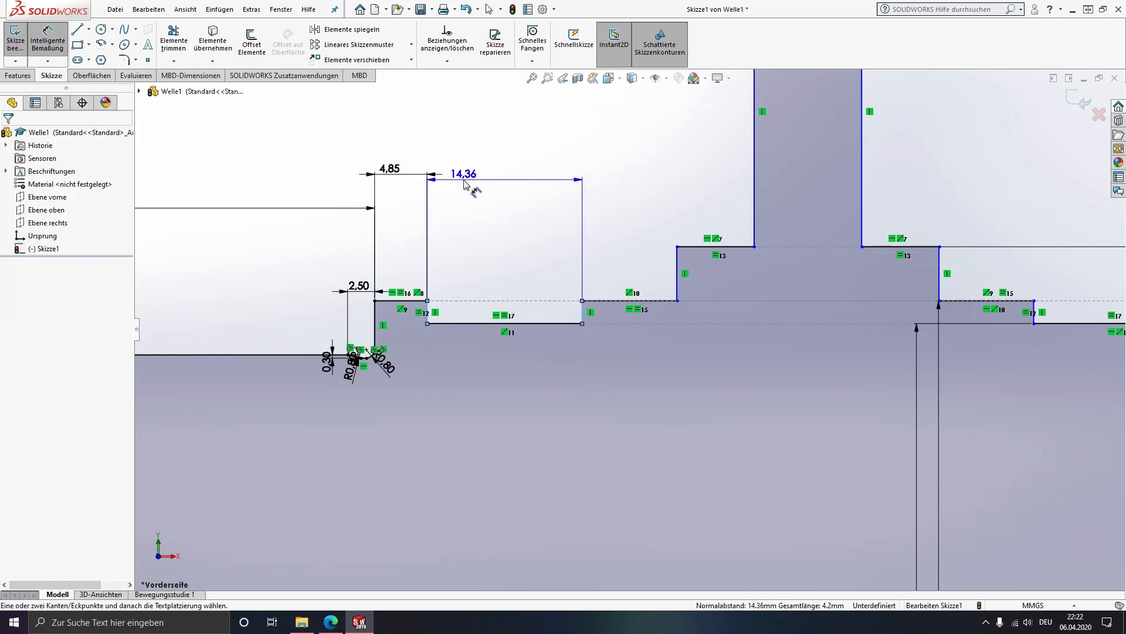
click(465, 185)
text(2,15)
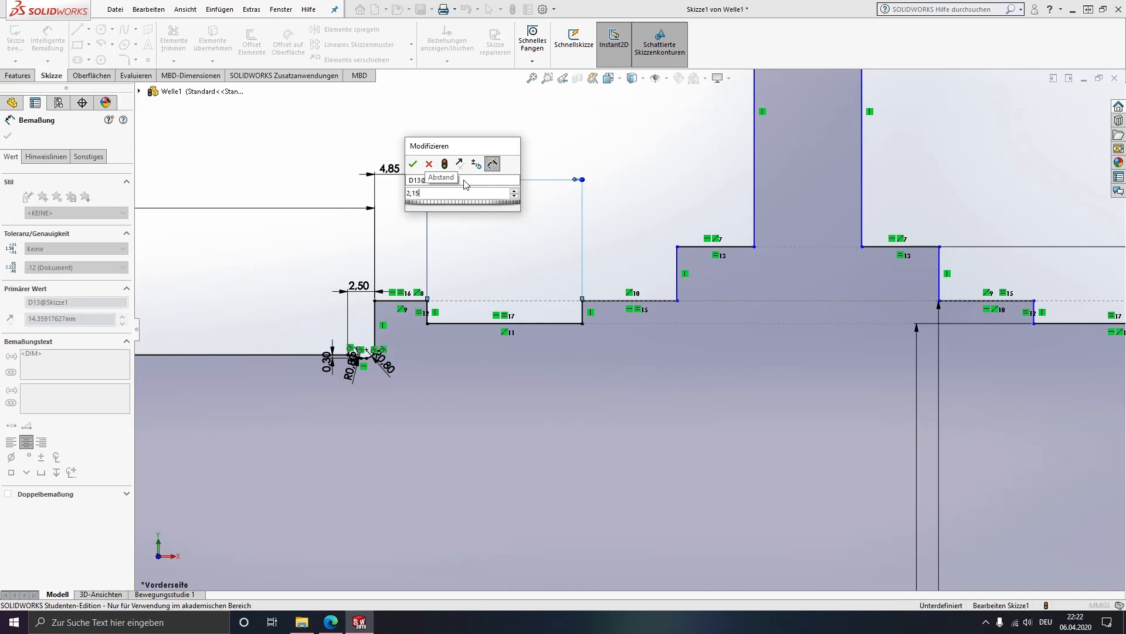
key(Escape)
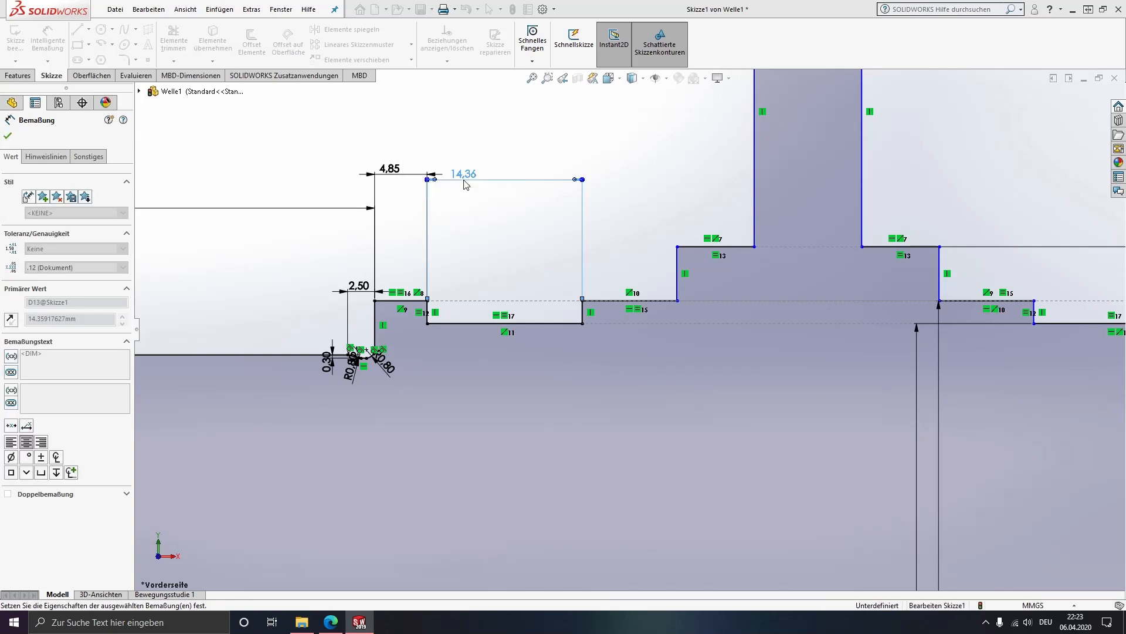
Dimension the length of the 70 mm diameter step on the undercut side of the collar and set it to 10 mm.
scroll(604, 262, up, 5)
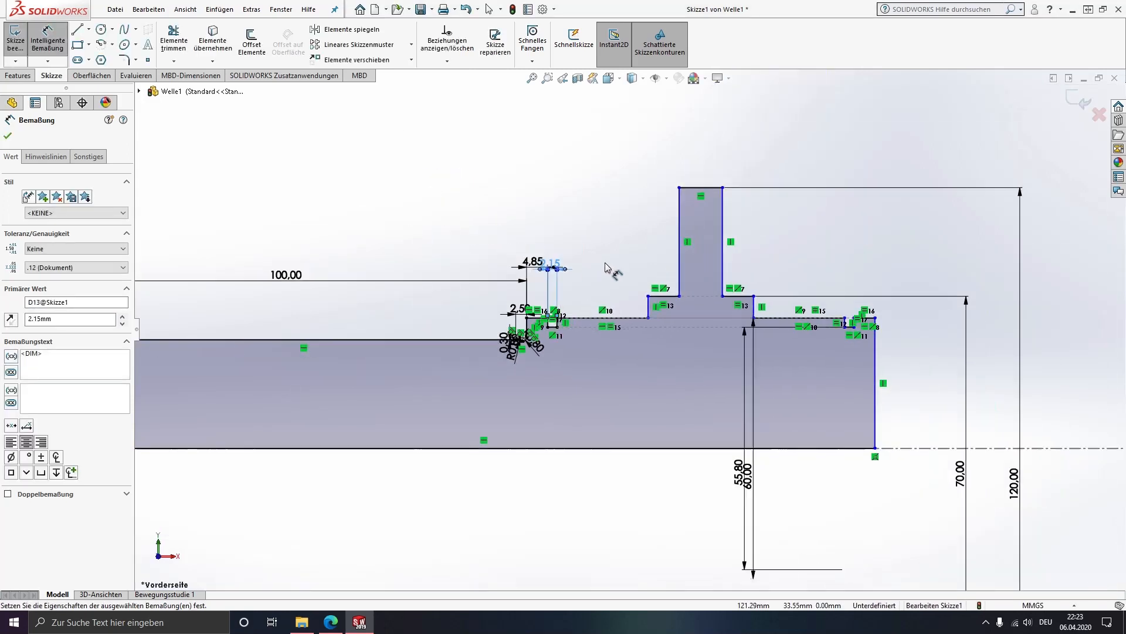
scroll(768, 294, down, 2)
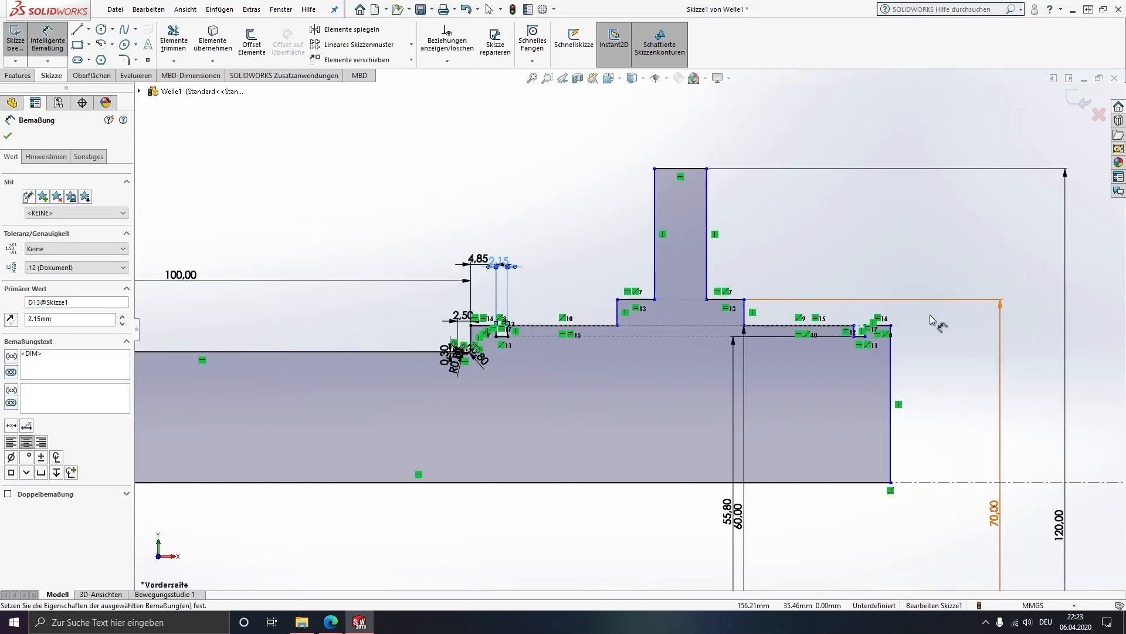
click(621, 318)
click(657, 282)
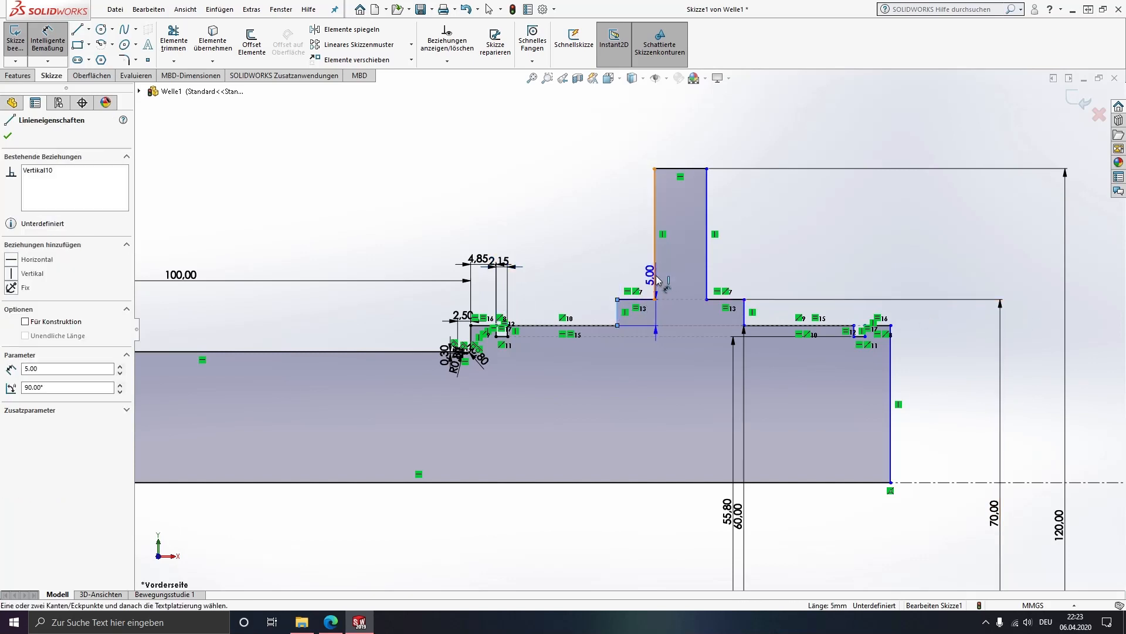
click(589, 258)
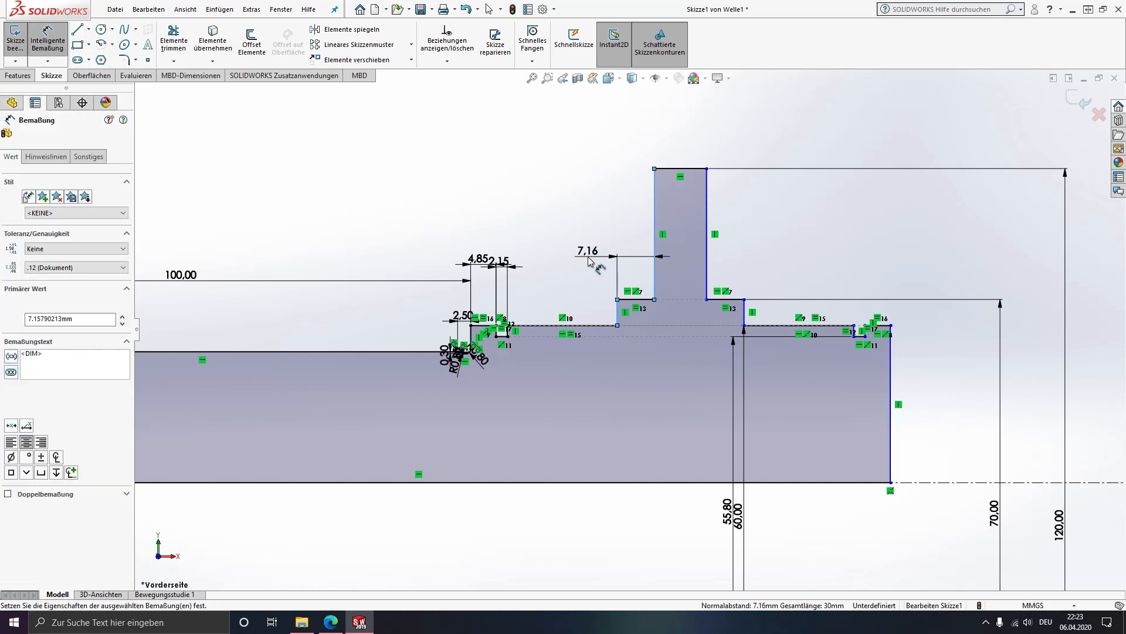
text(10)
key(Return)
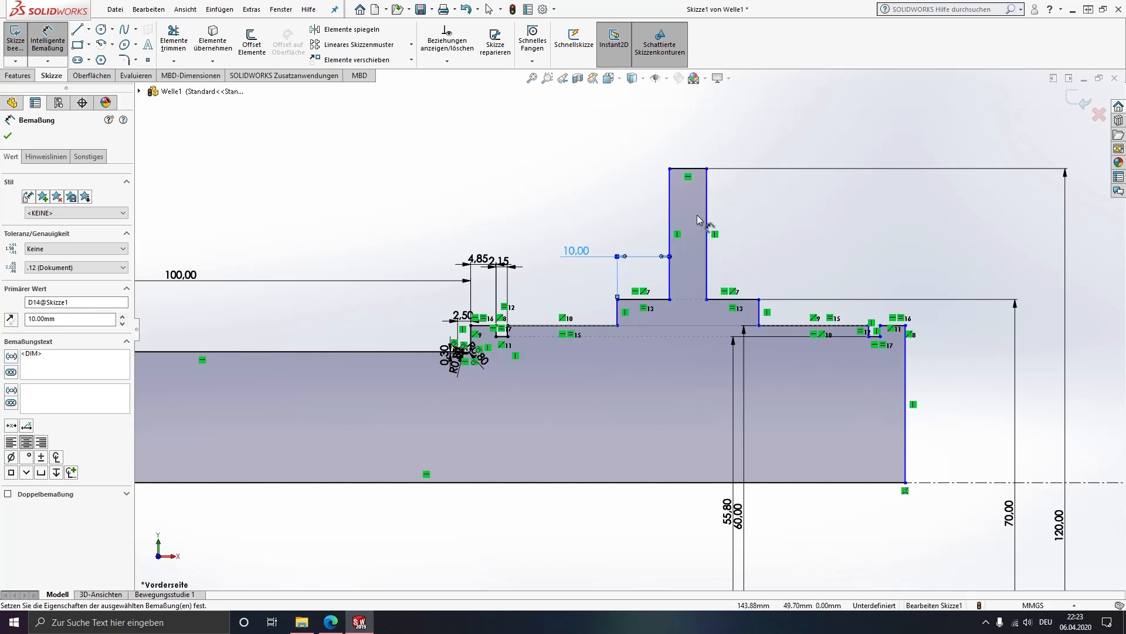
Dimension the collar's width between its two vertical flanks and set it to 40 mm.
click(671, 182)
click(707, 199)
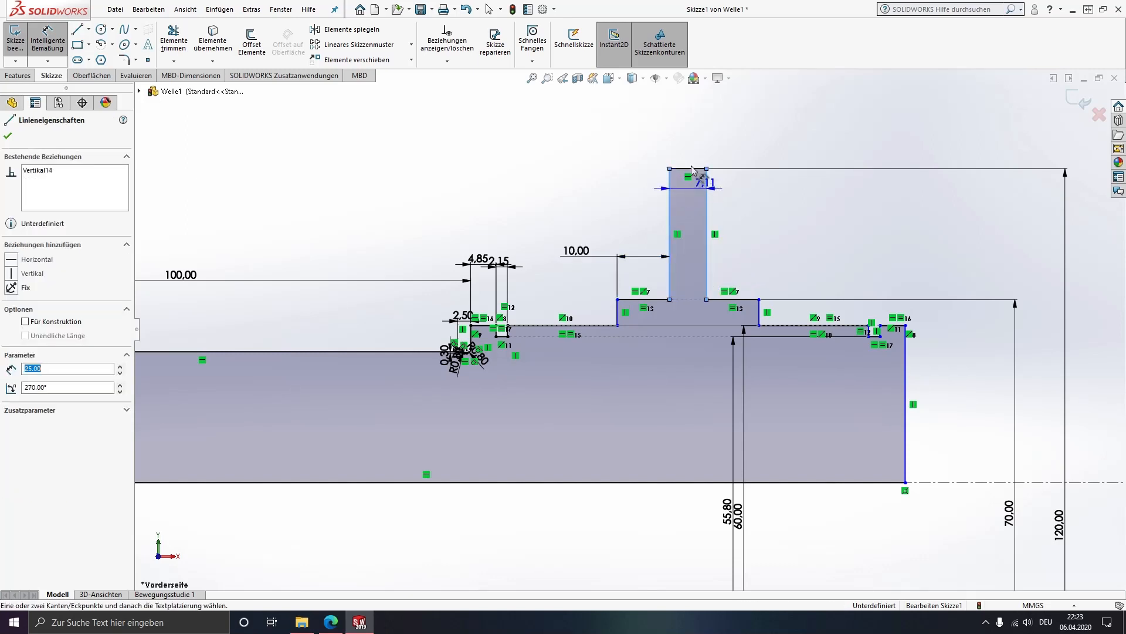
click(679, 145)
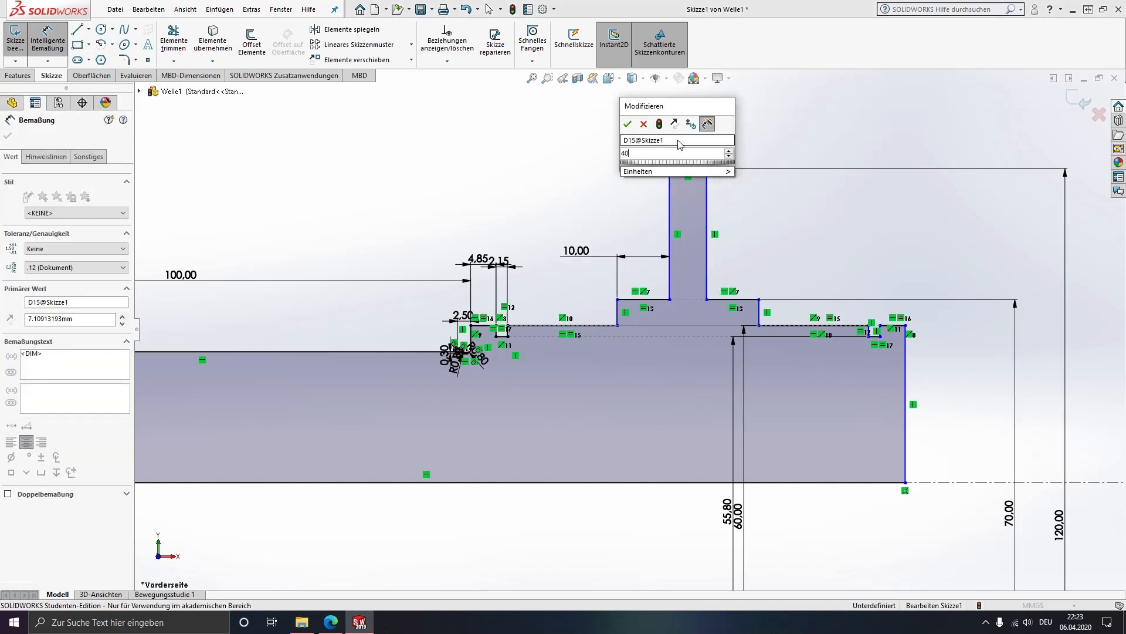
key(Return)
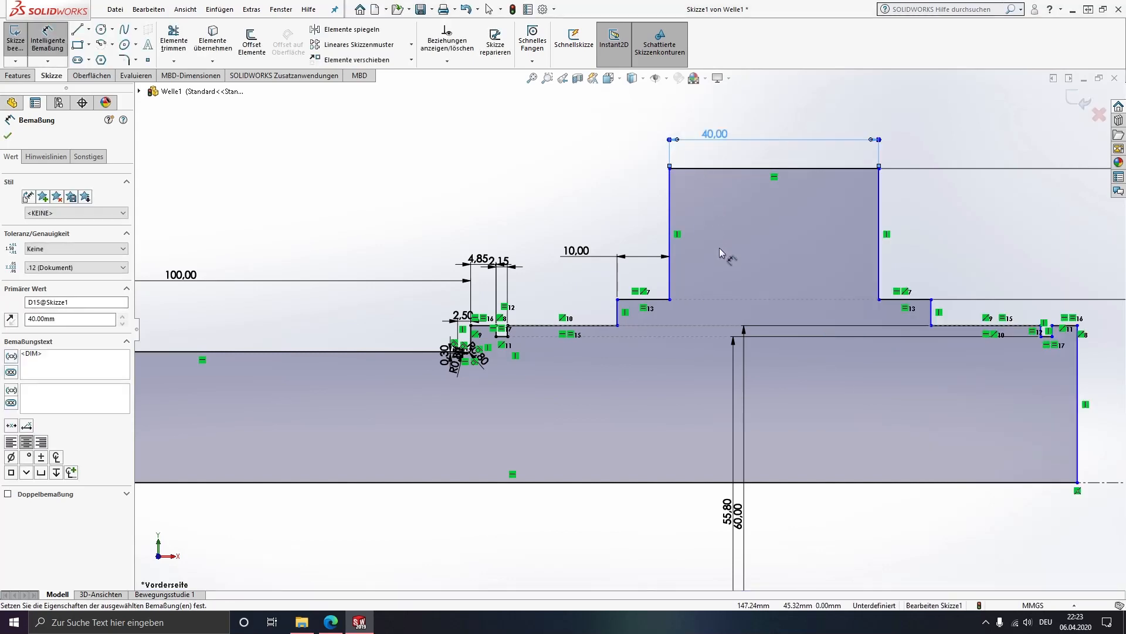
Dimension the distance from the undercut's vertical shoulder to the start of the 70 mm diameter step, set it to 25 mm, and end dimensioning.
scroll(716, 294, up, 1)
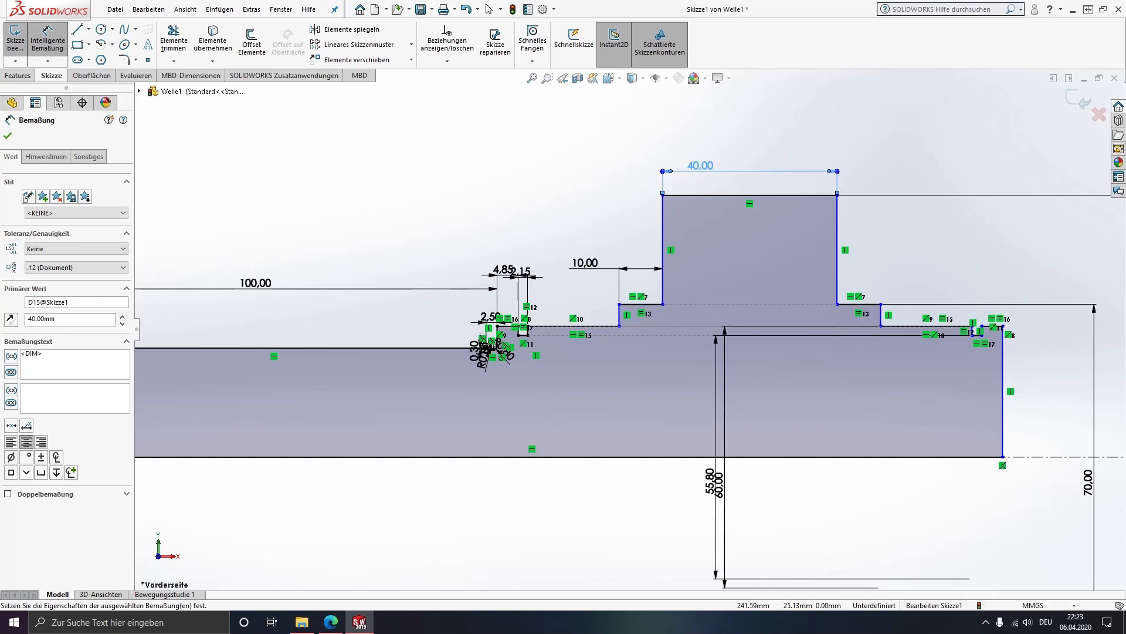
click(619, 320)
scroll(476, 340, down, 1)
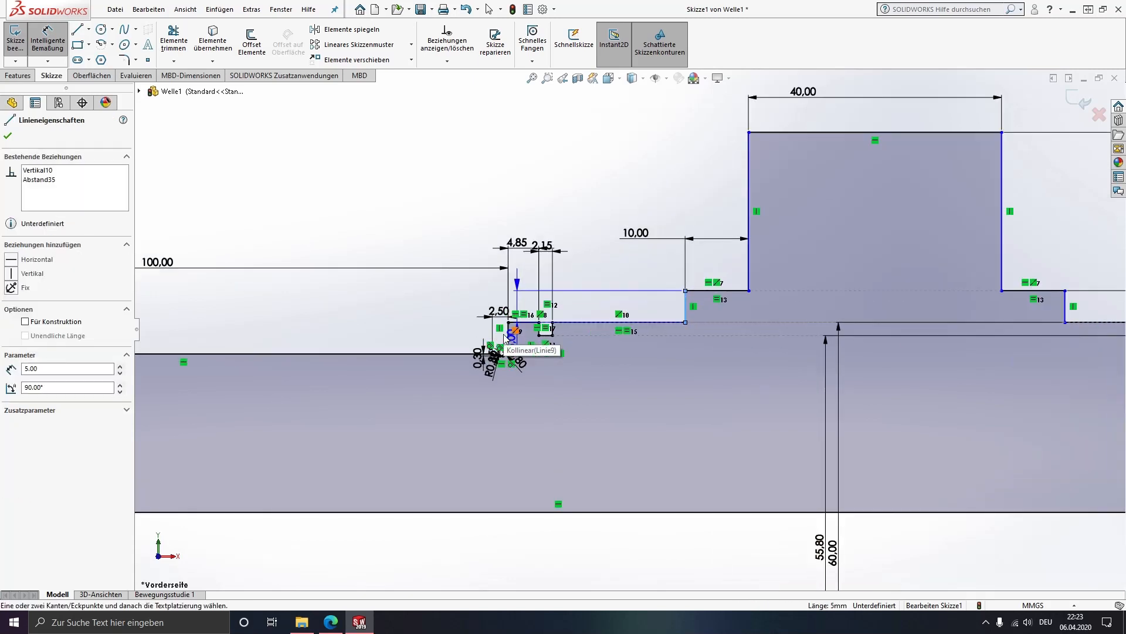
scroll(474, 336, down, 2)
click(524, 331)
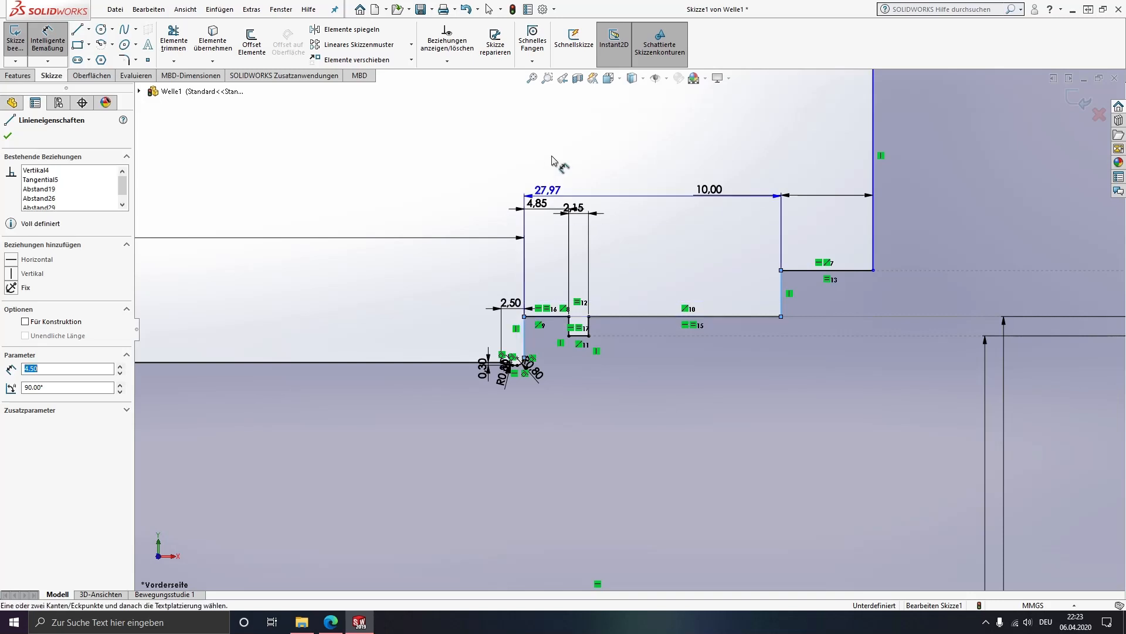
click(563, 138)
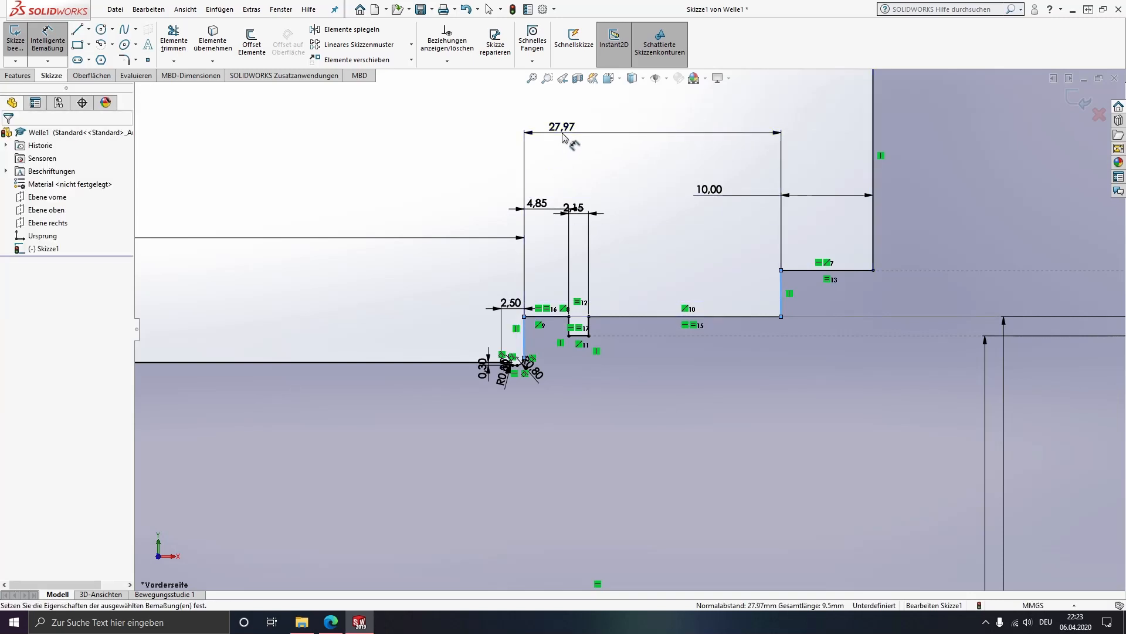
key(Return)
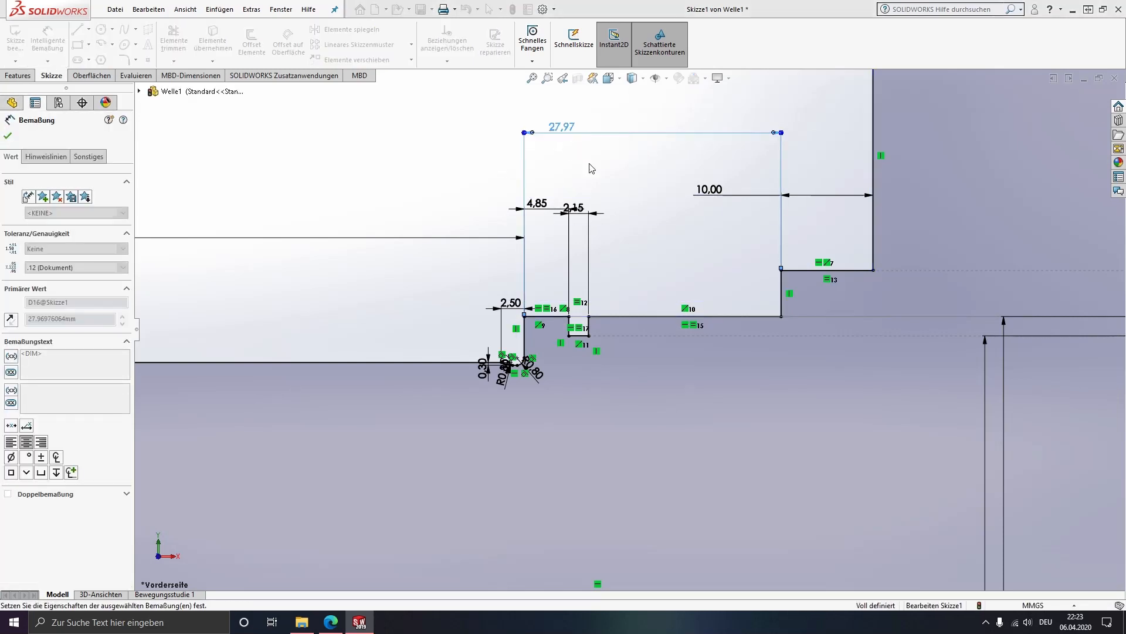
scroll(704, 275, up, 5)
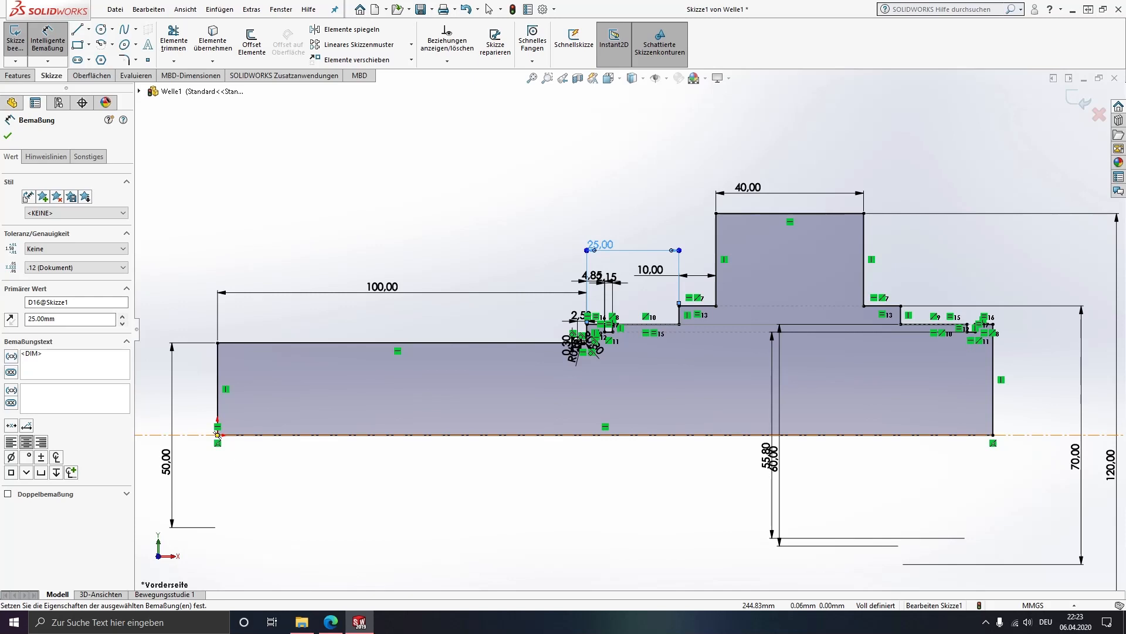
click(314, 176)
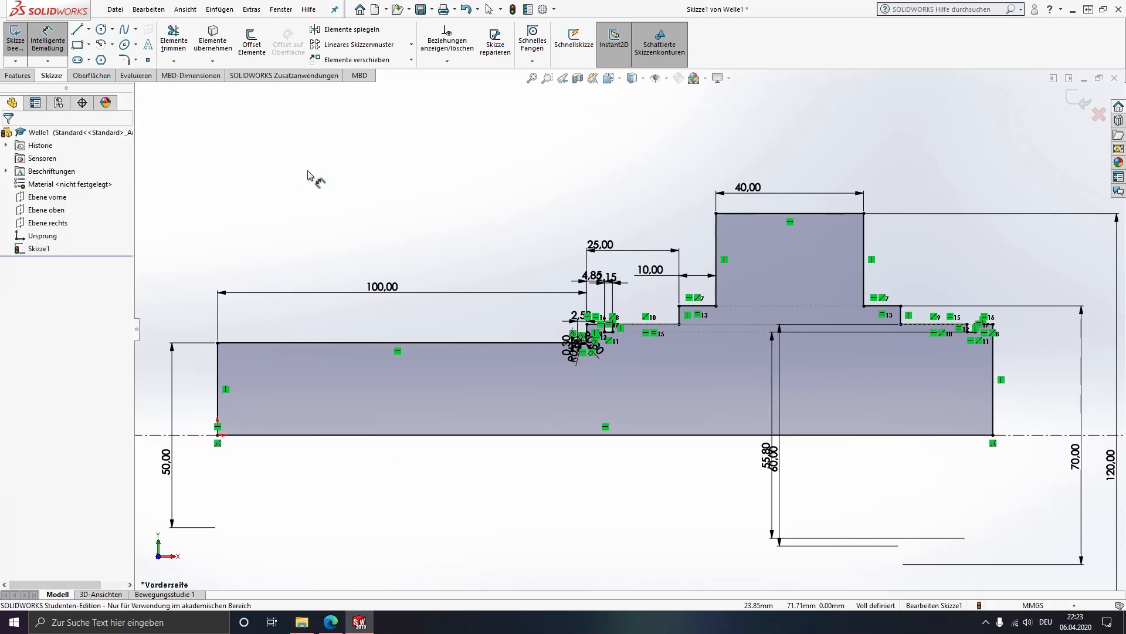
click(40, 39)
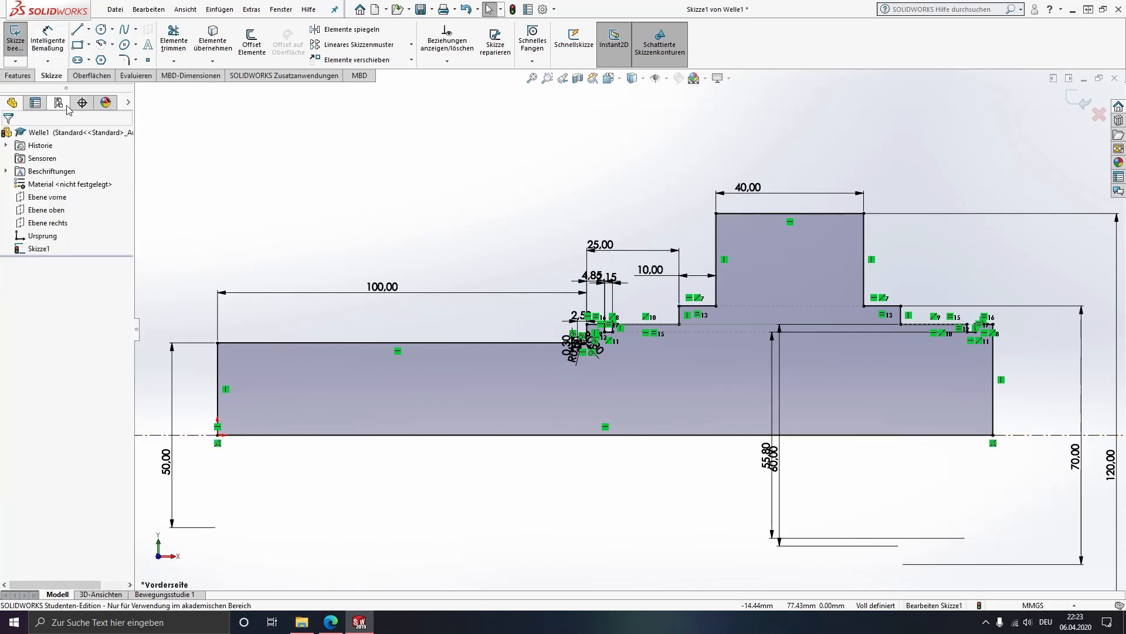
Revolve the shaft half-profile 360° about the horizontal centerline into a solid.
click(18, 75)
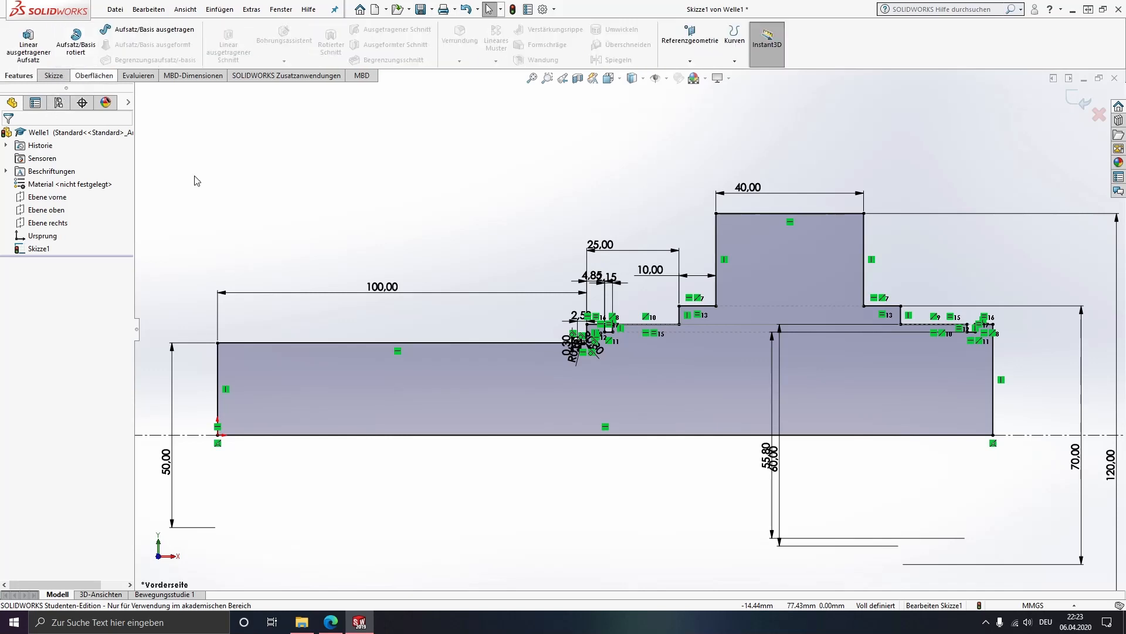
scroll(555, 273, up, 2)
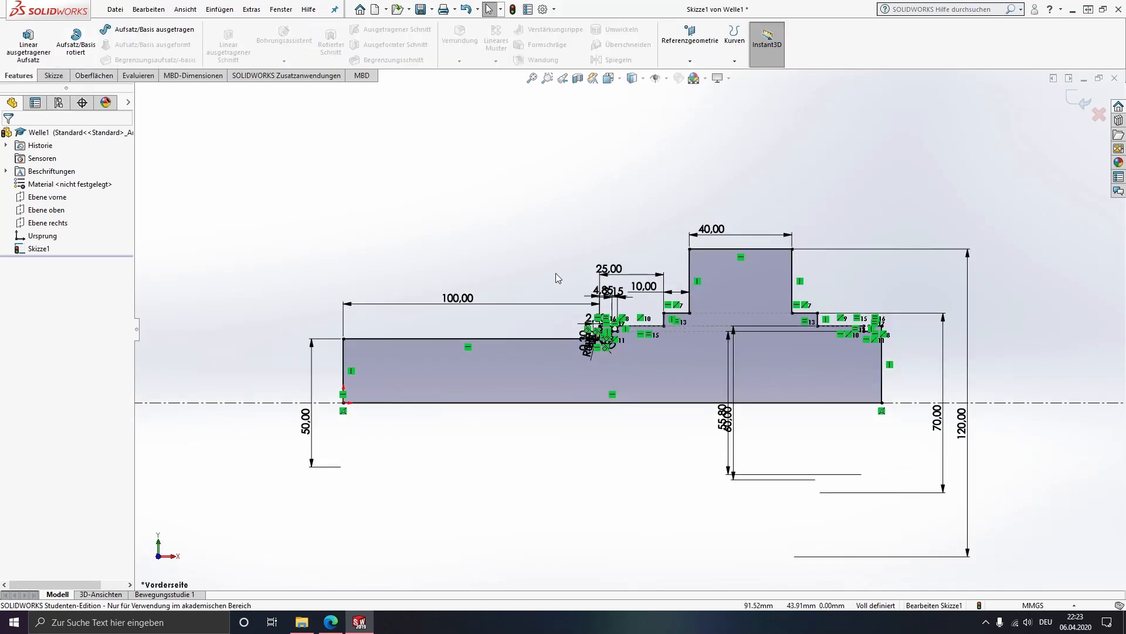
click(86, 45)
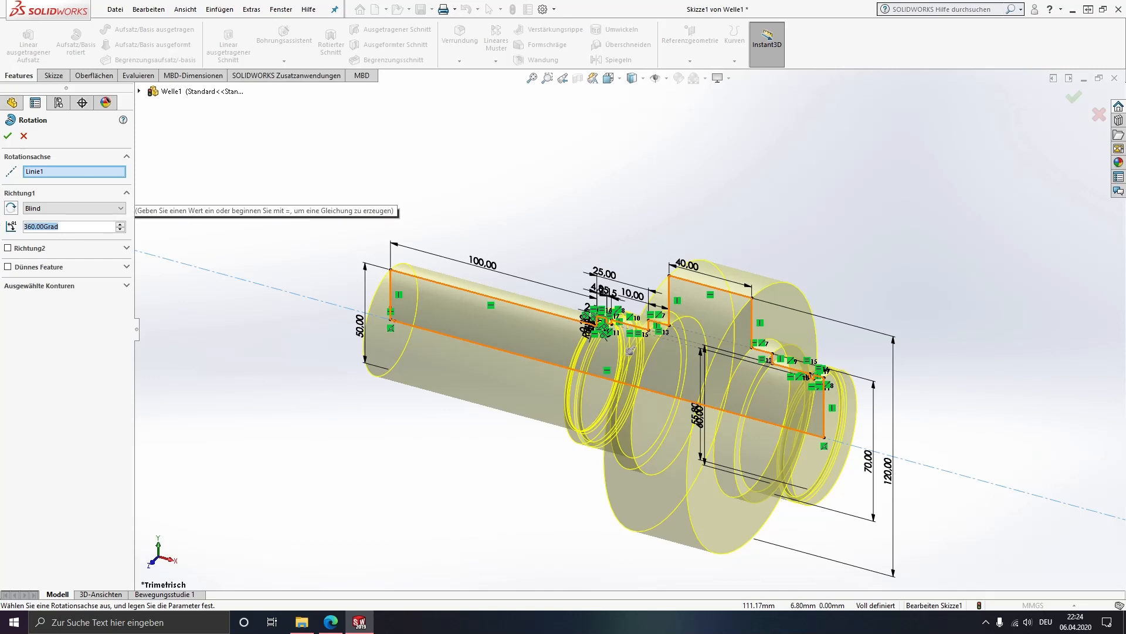
text(180)
key(Return)
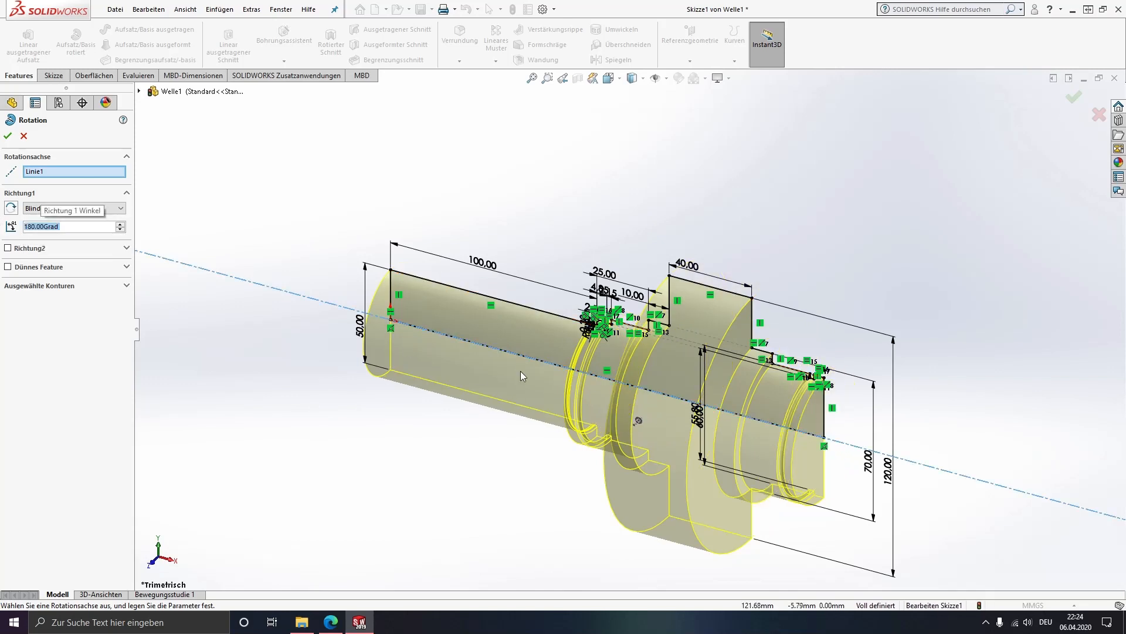
text(360)
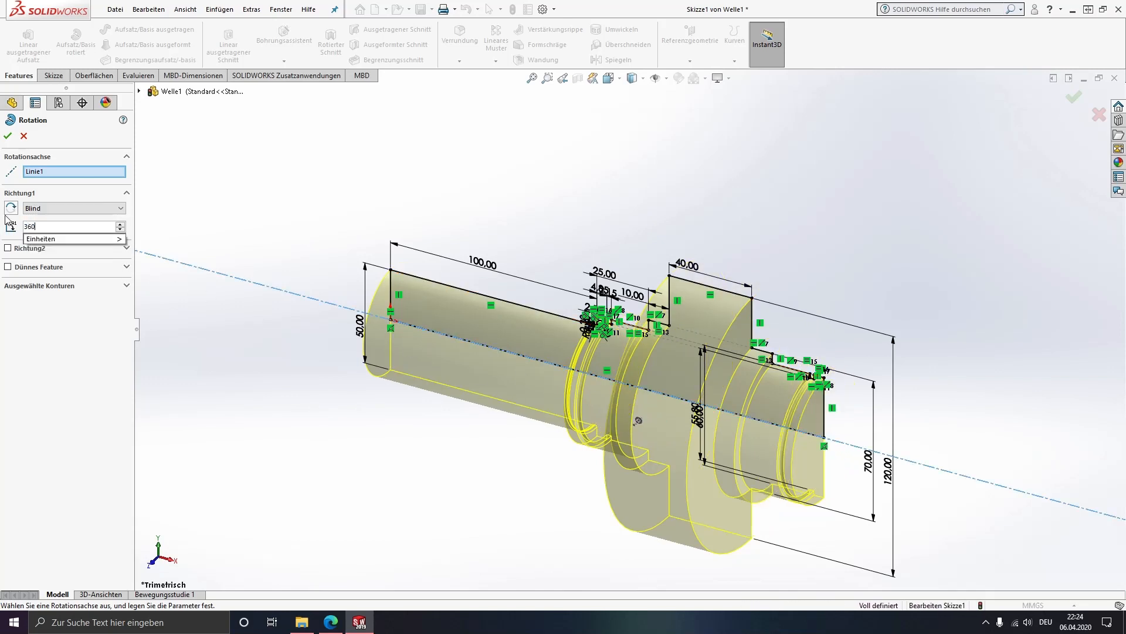
key(Return)
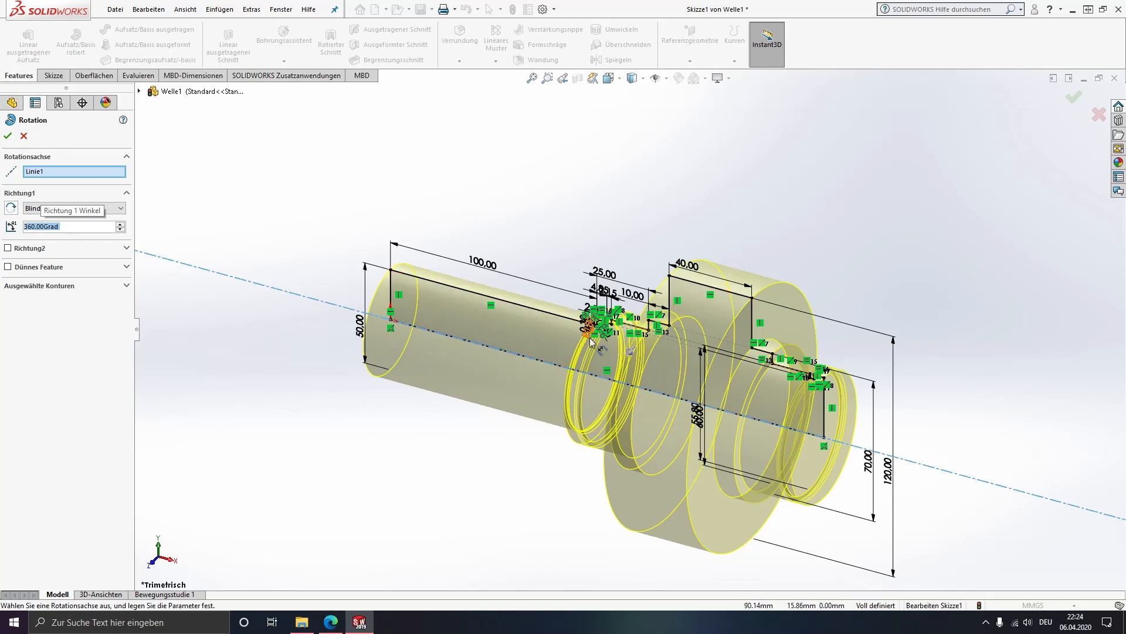
click(7, 135)
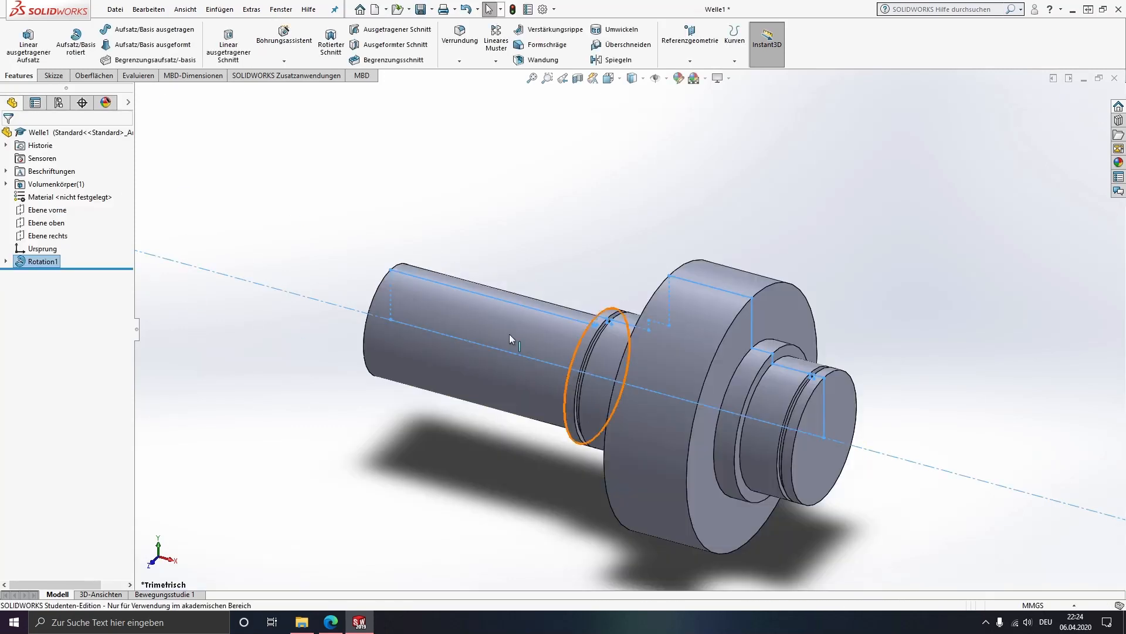
Fillet the two edges where the 70 mm diameter steps meet the collar's side faces with a 10 mm radius.
mouse_move(568, 341)
middle_down()
mouse_move(787, 364)
mouse_move(730, 400)
mouse_move(754, 387)
middle_up()
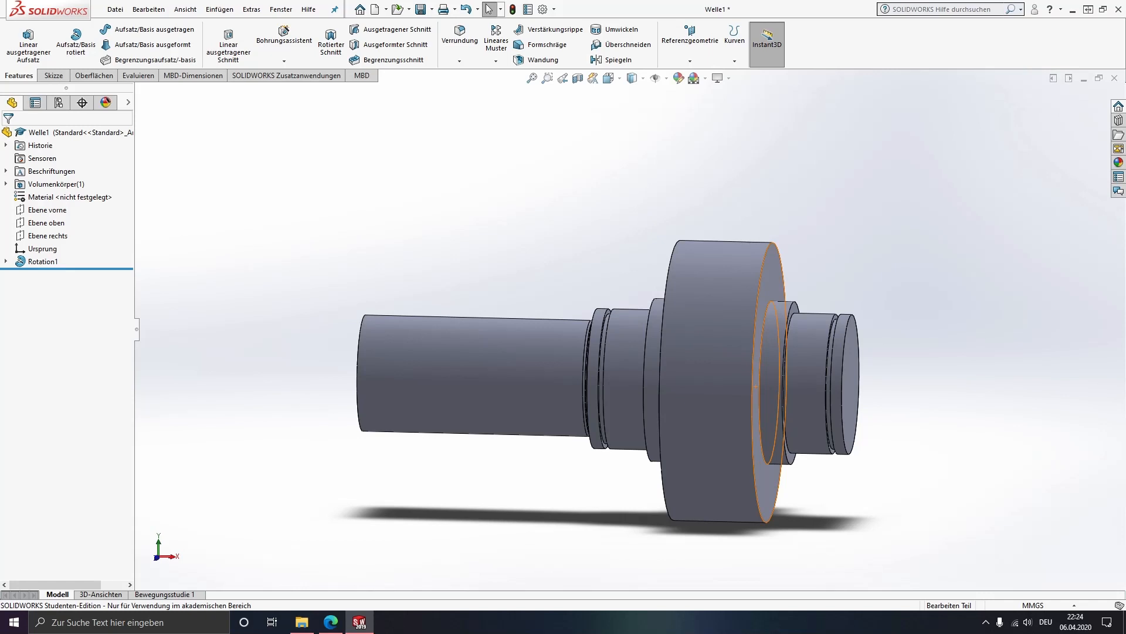
middle_drag(669, 403, 650, 373)
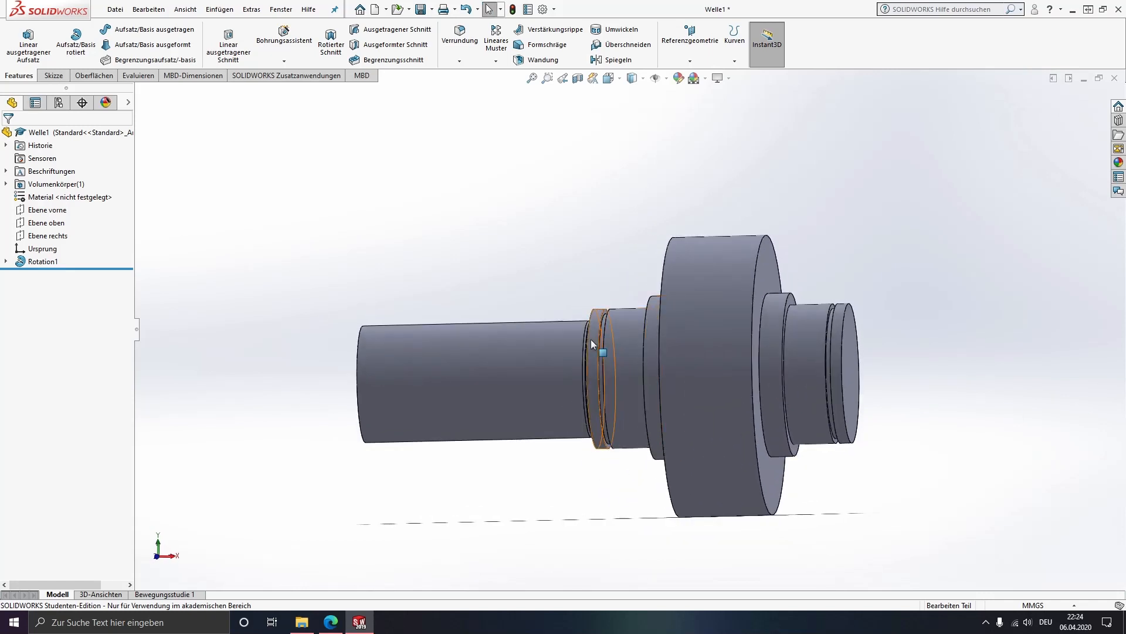
middle_drag(649, 319, 673, 308)
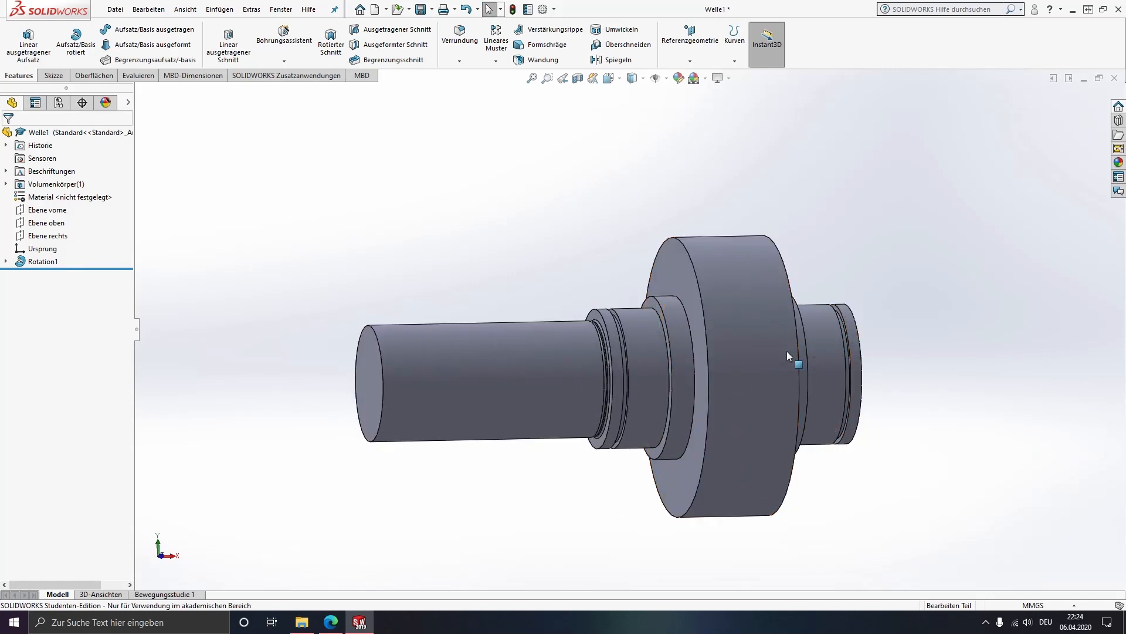
middle_drag(787, 351, 706, 349)
scroll(726, 374, down, 3)
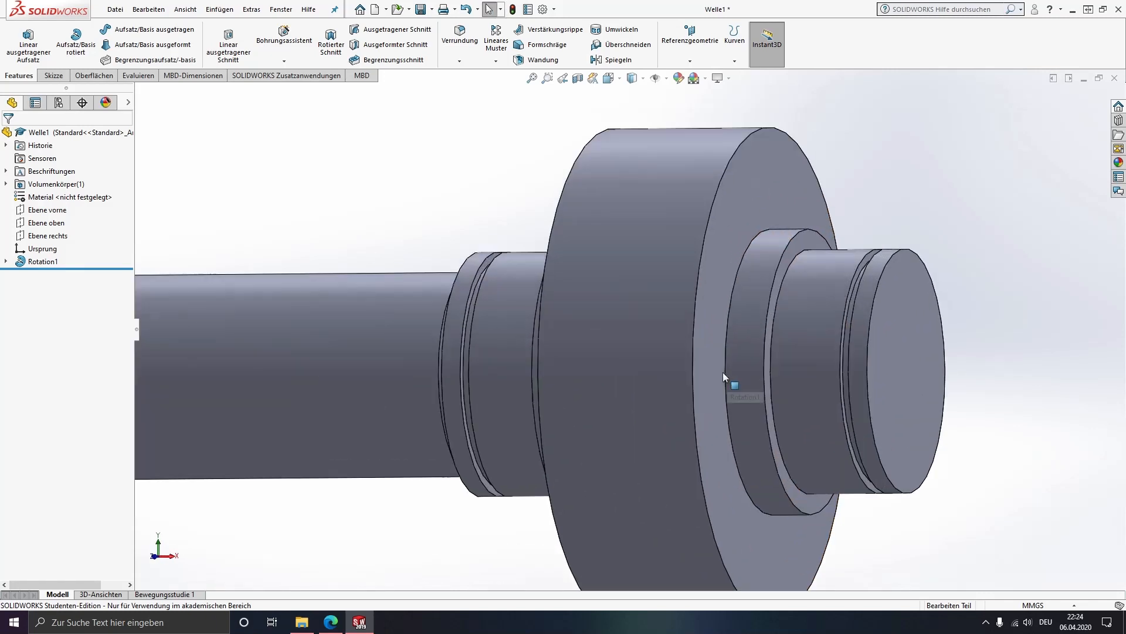
middle_drag(416, 274, 468, 277)
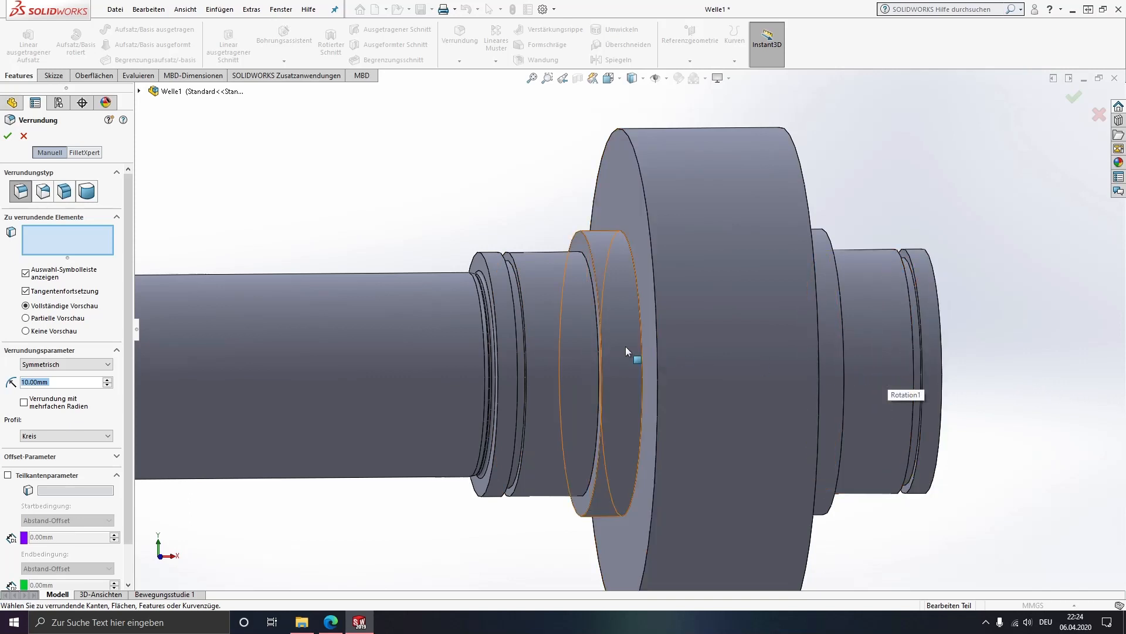
click(628, 248)
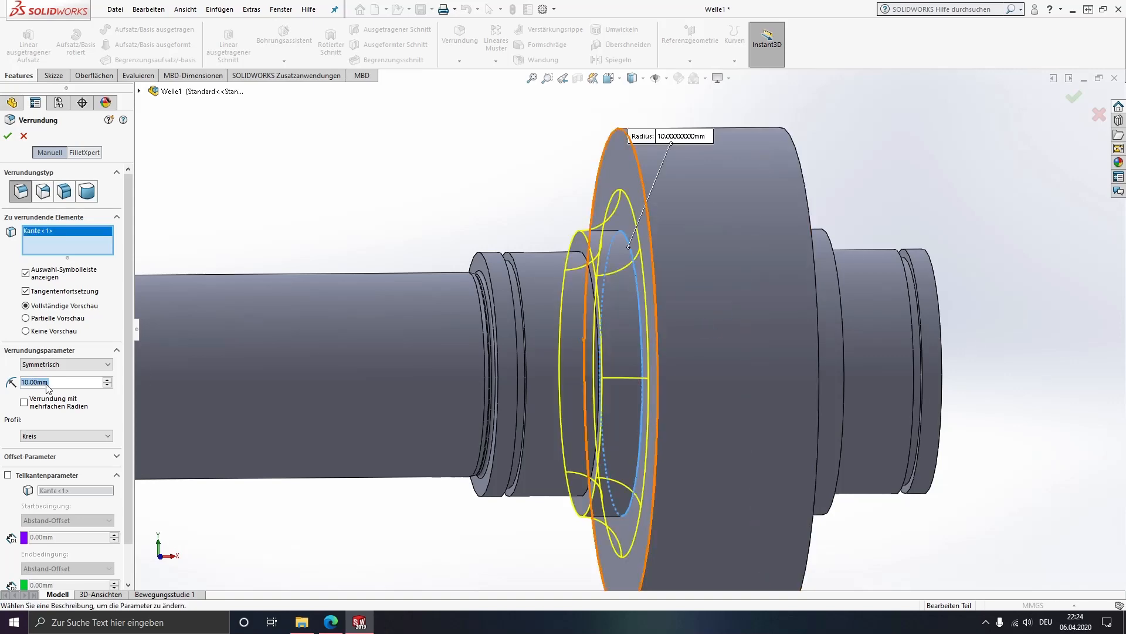
middle_drag(847, 377, 757, 276)
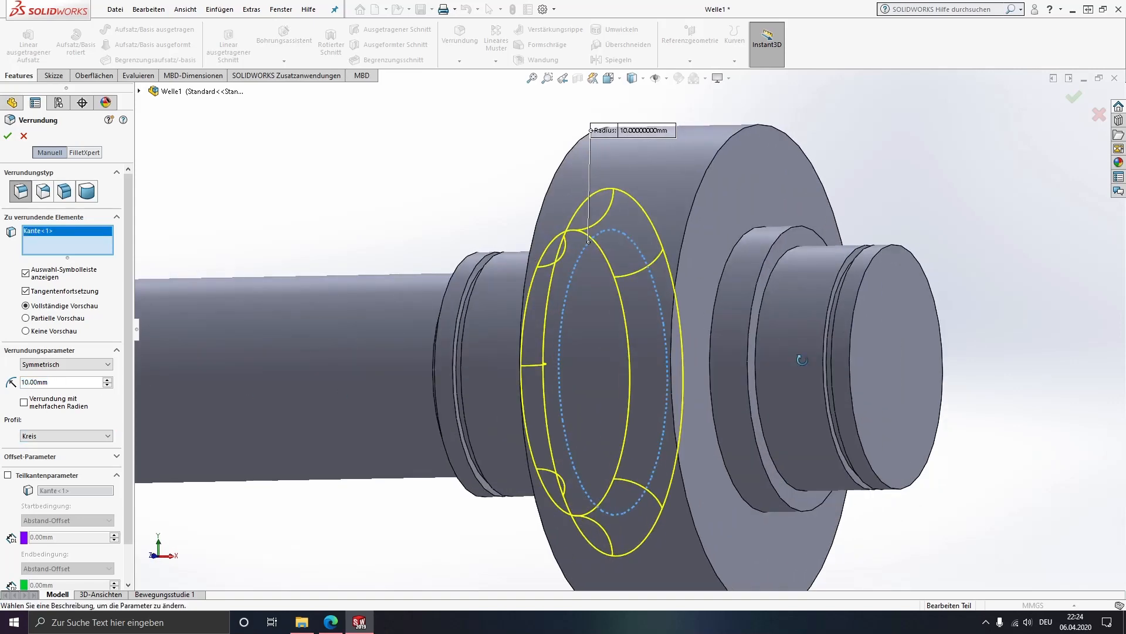
click(734, 254)
middle_drag(734, 315, 721, 383)
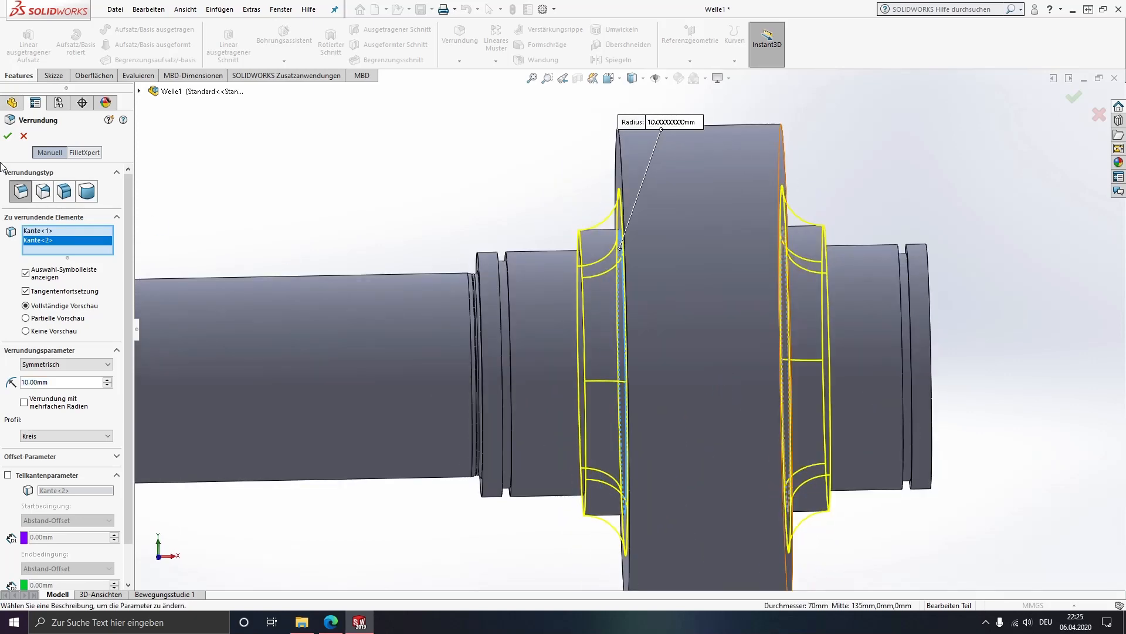
key(Return)
scroll(541, 270, up, 4)
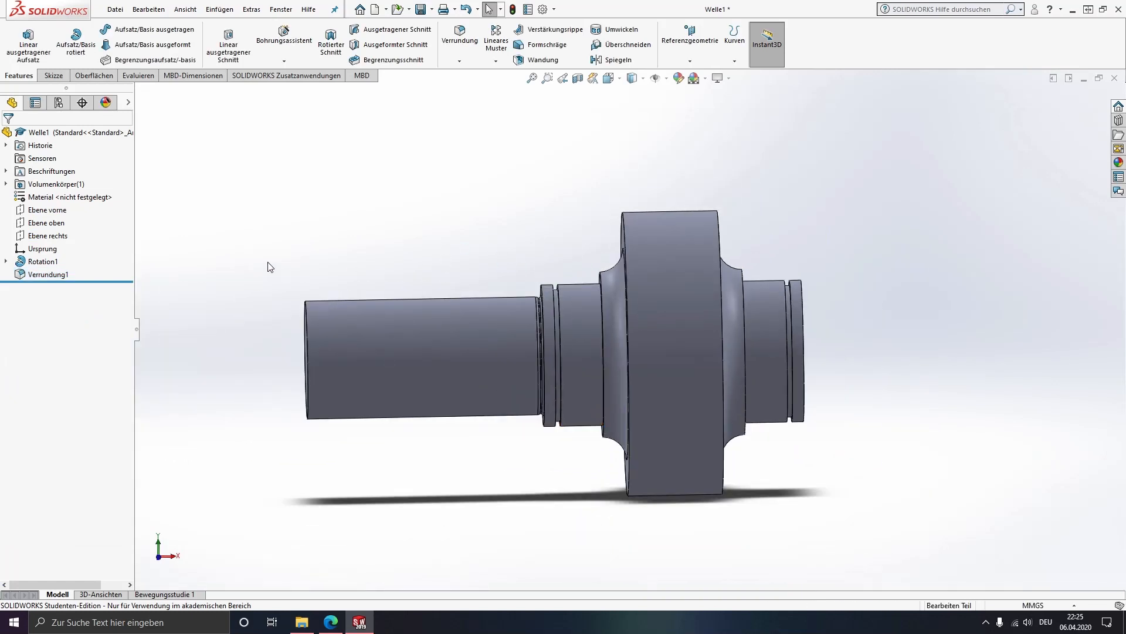
Start a chamfer on the free end edge of the 50 mm diameter section, with a distance of 1 mm at 45°.
scroll(305, 261, down, 3)
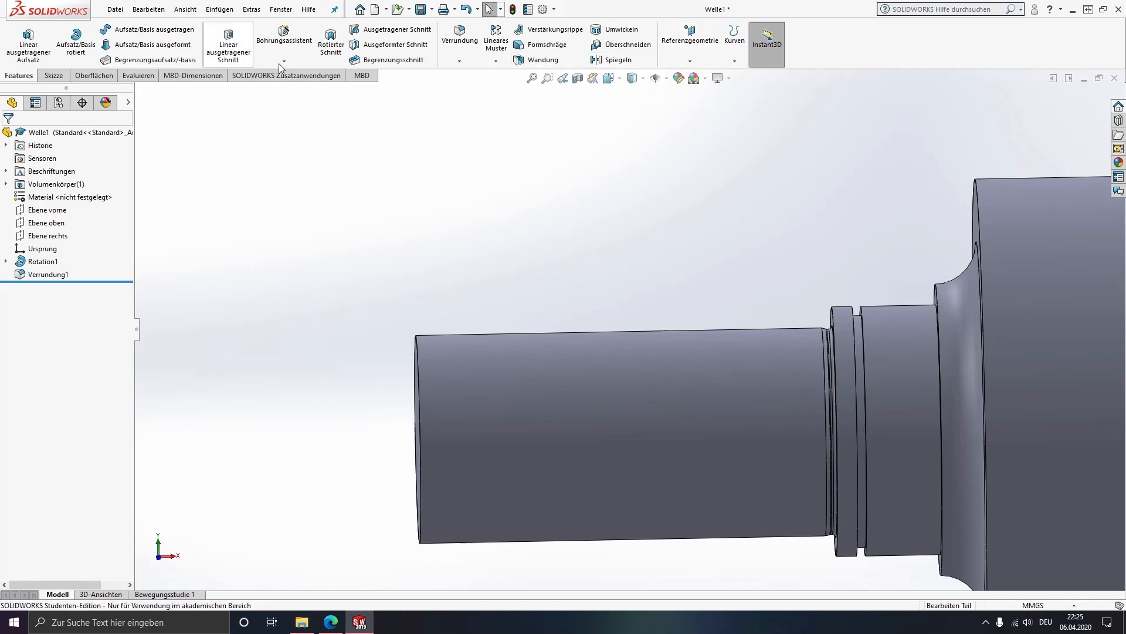
click(459, 61)
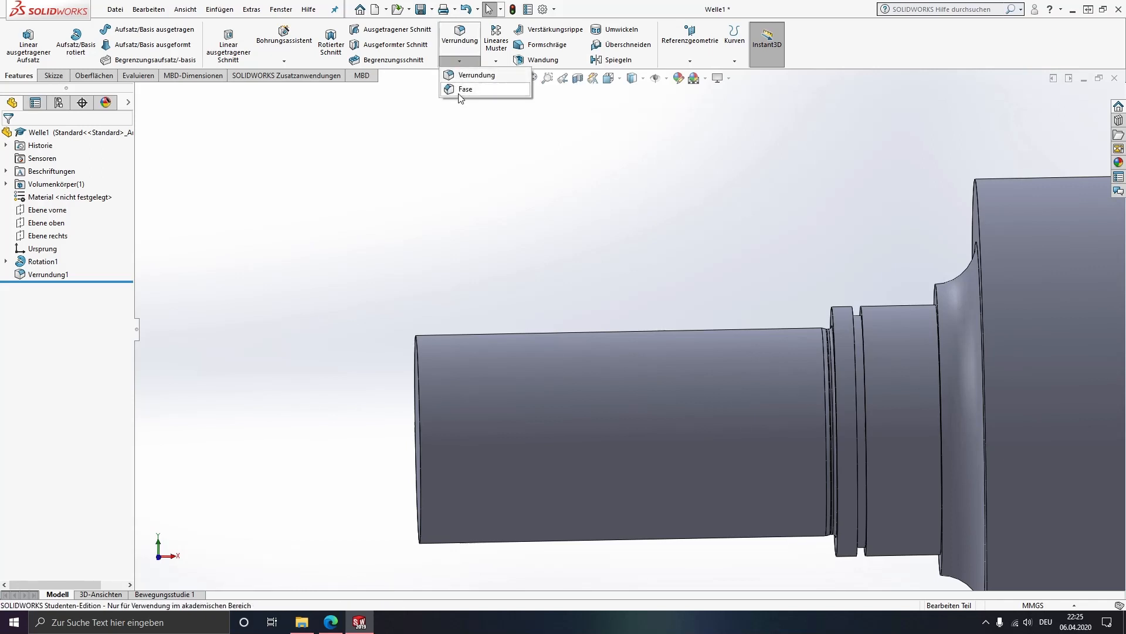
click(460, 94)
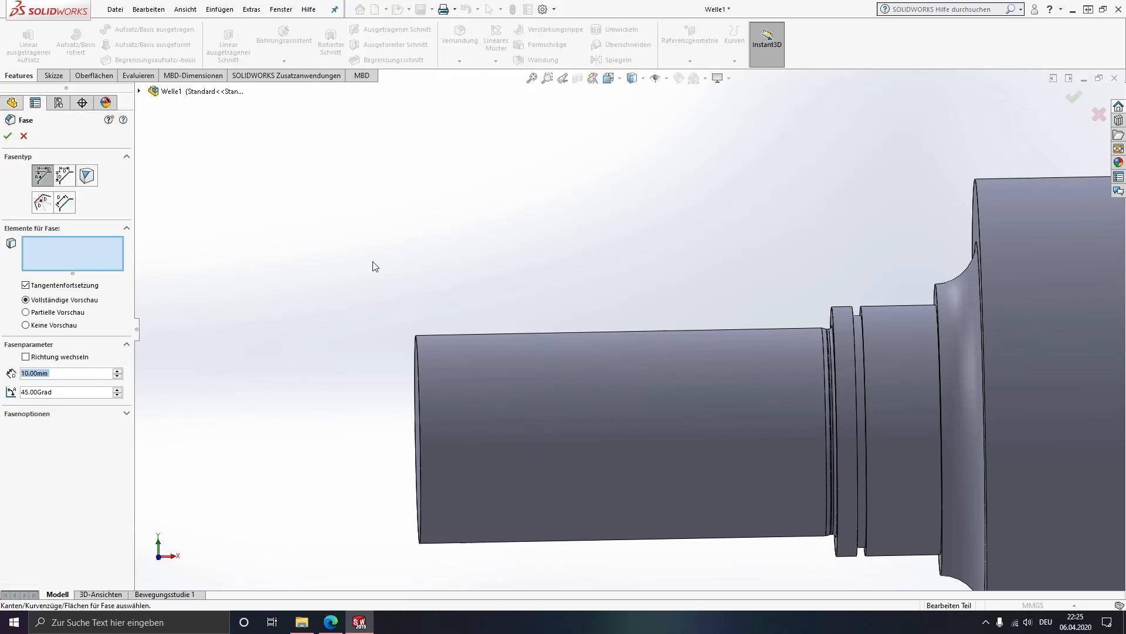
scroll(487, 368, down, 3)
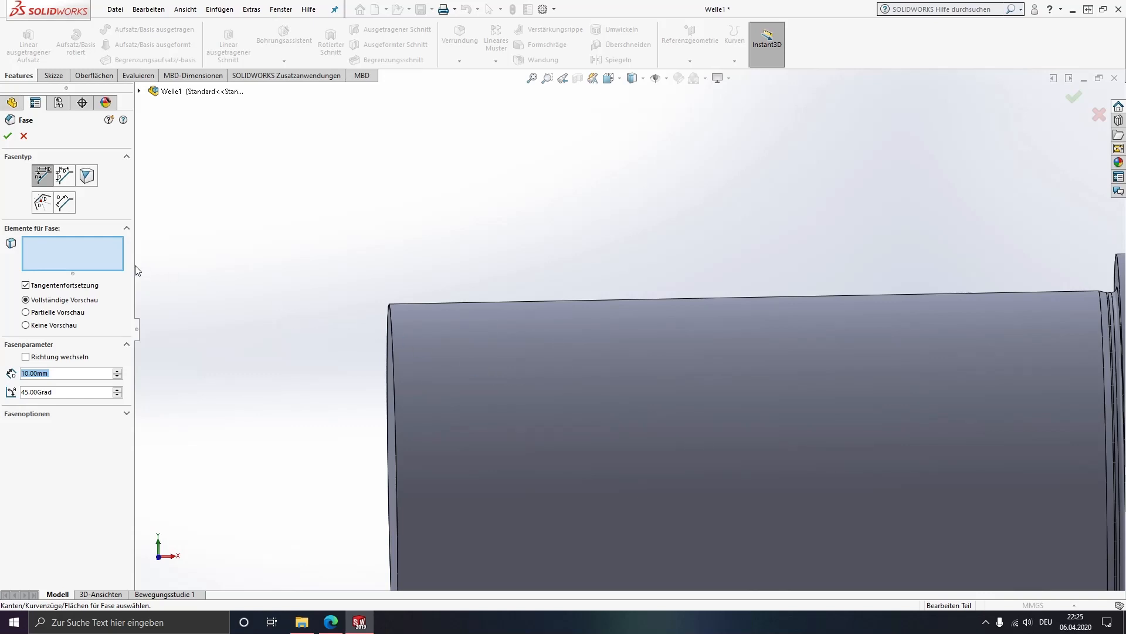
click(389, 320)
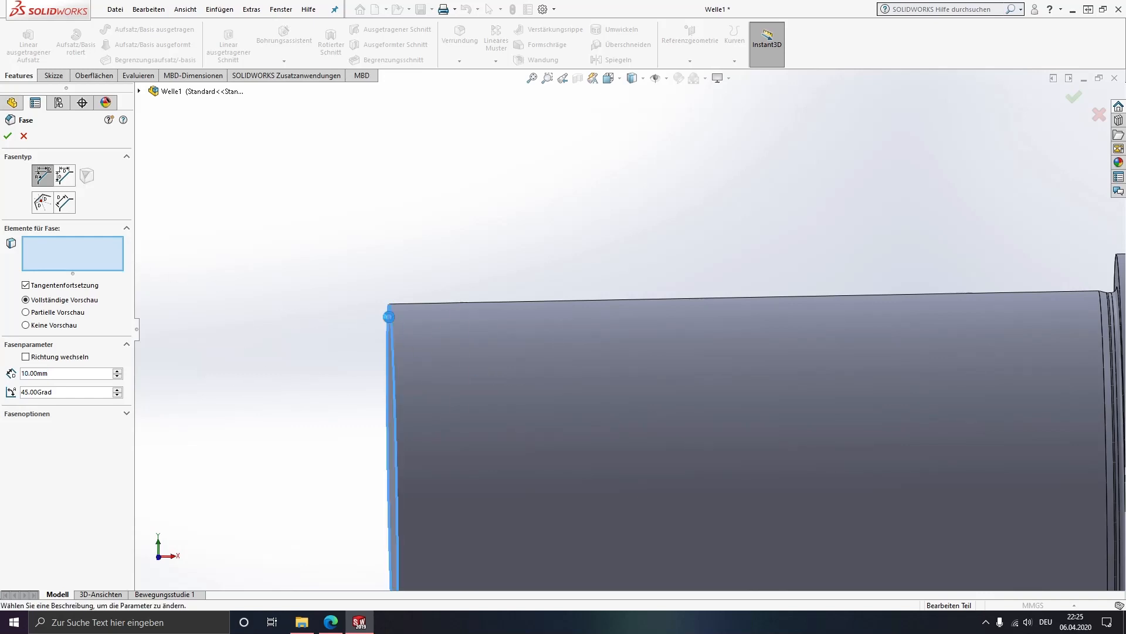
scroll(531, 312, up, 2)
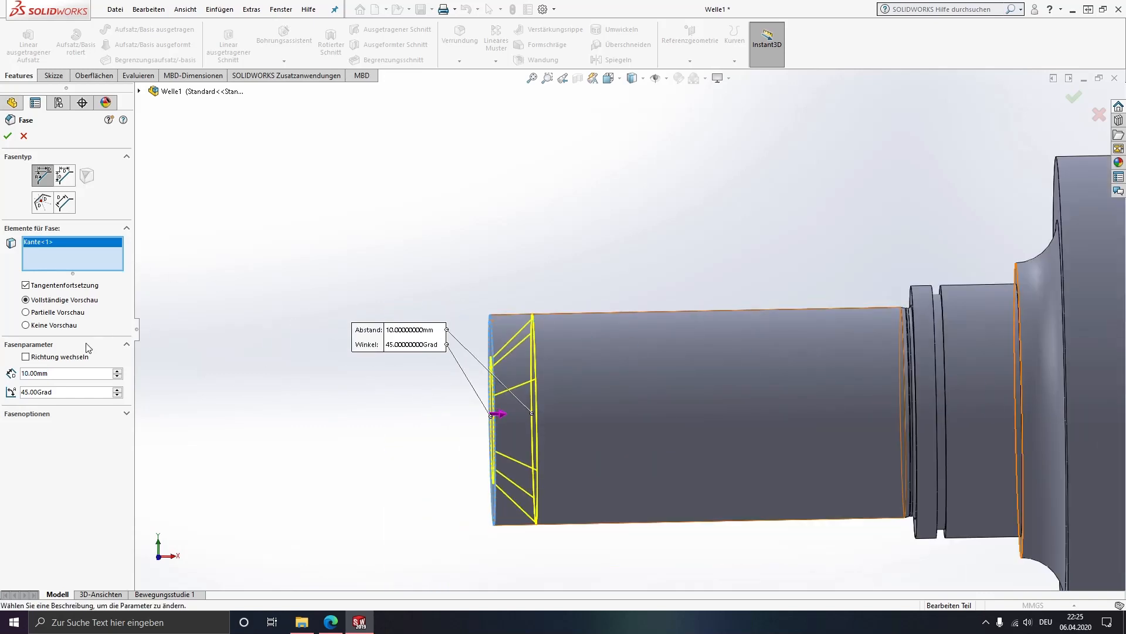
click(55, 374)
drag(55, 374, 3, 369)
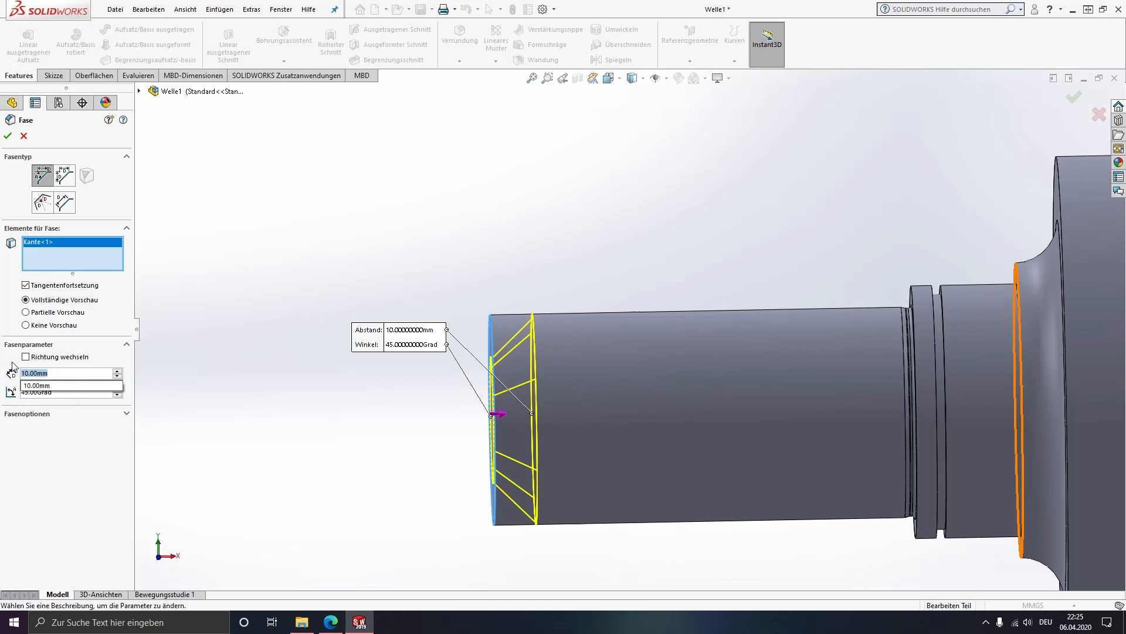
text(1)
key(Return)
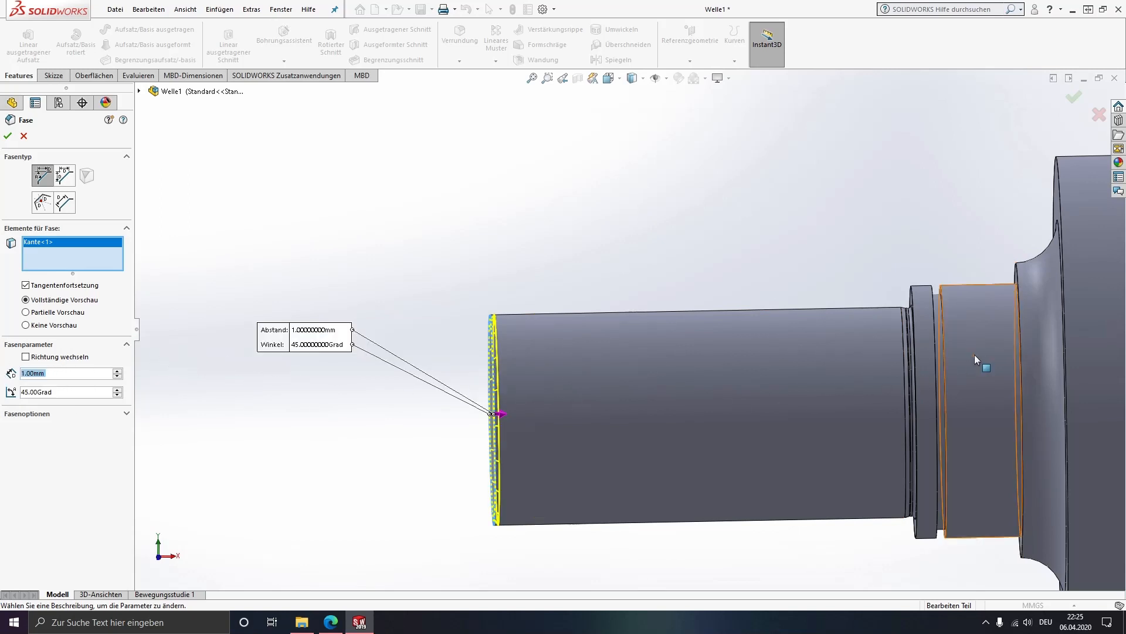
Add the 60 mm shoulder edge beside the undercut and the opposite shaft end edge to the chamfer, and apply it.
scroll(945, 320, down, 3)
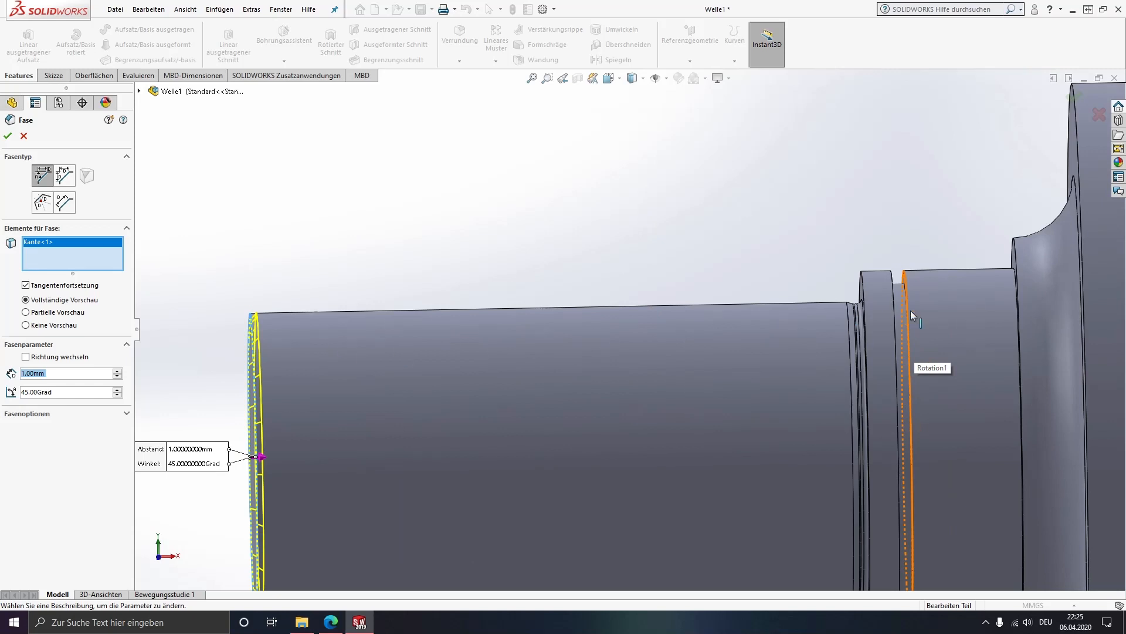
click(863, 292)
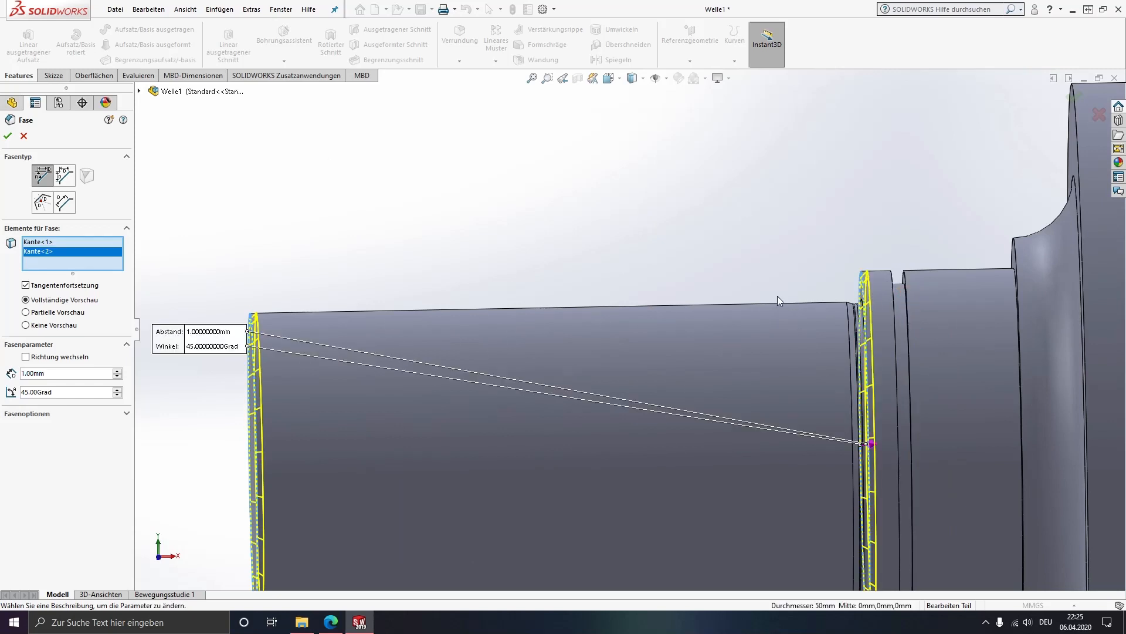
scroll(788, 297, up, 5)
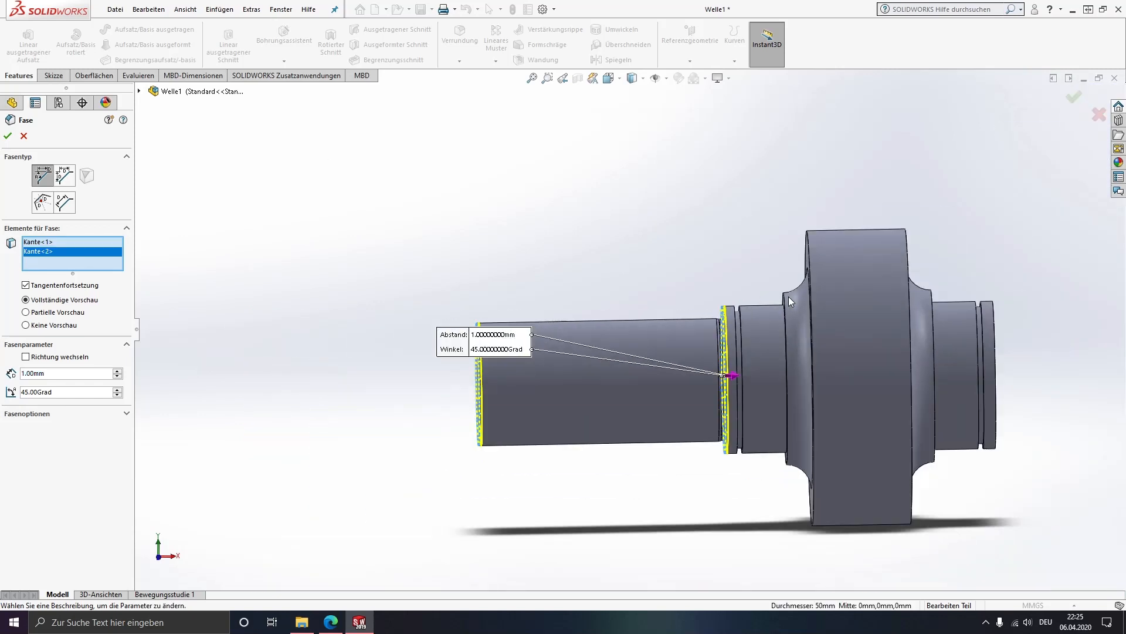
scroll(1004, 391, down, 3)
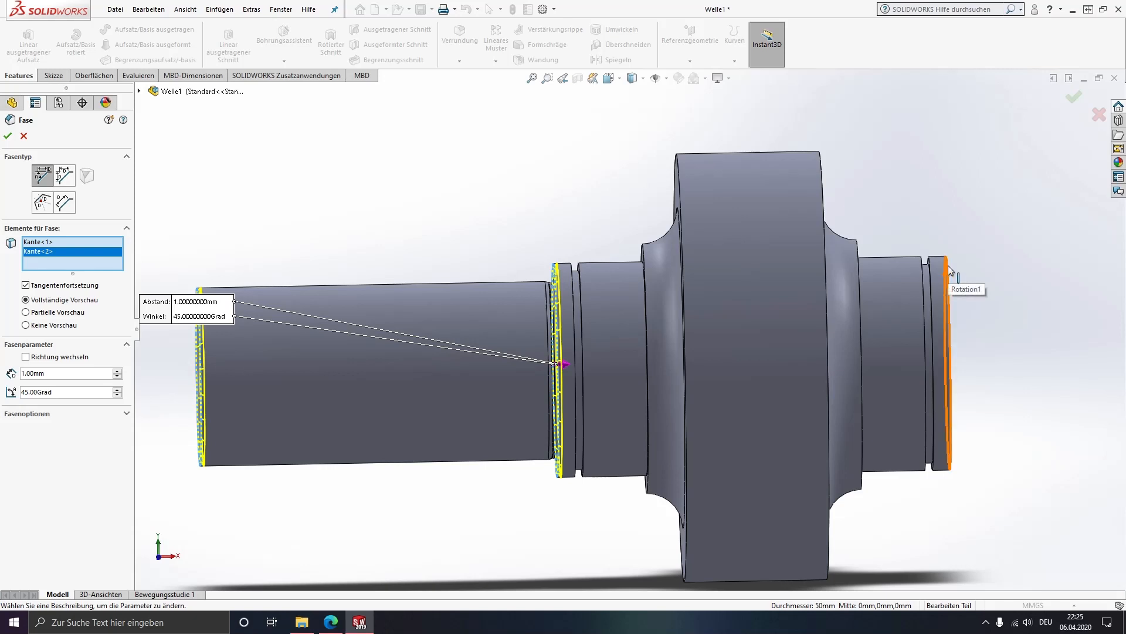
click(947, 280)
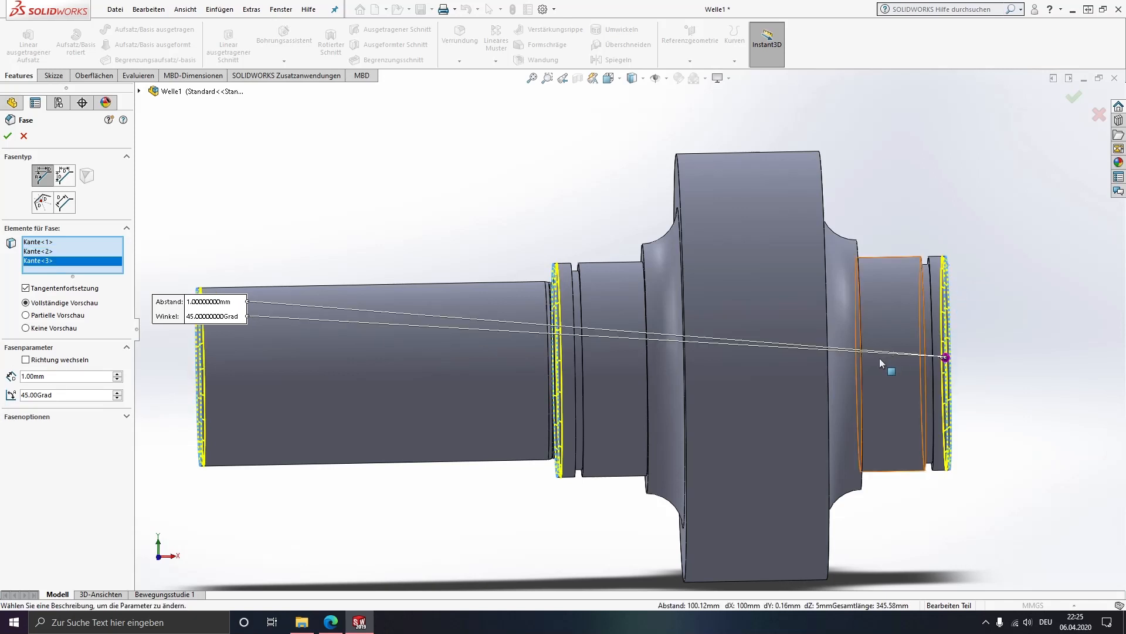
click(9, 137)
scroll(522, 281, up, 2)
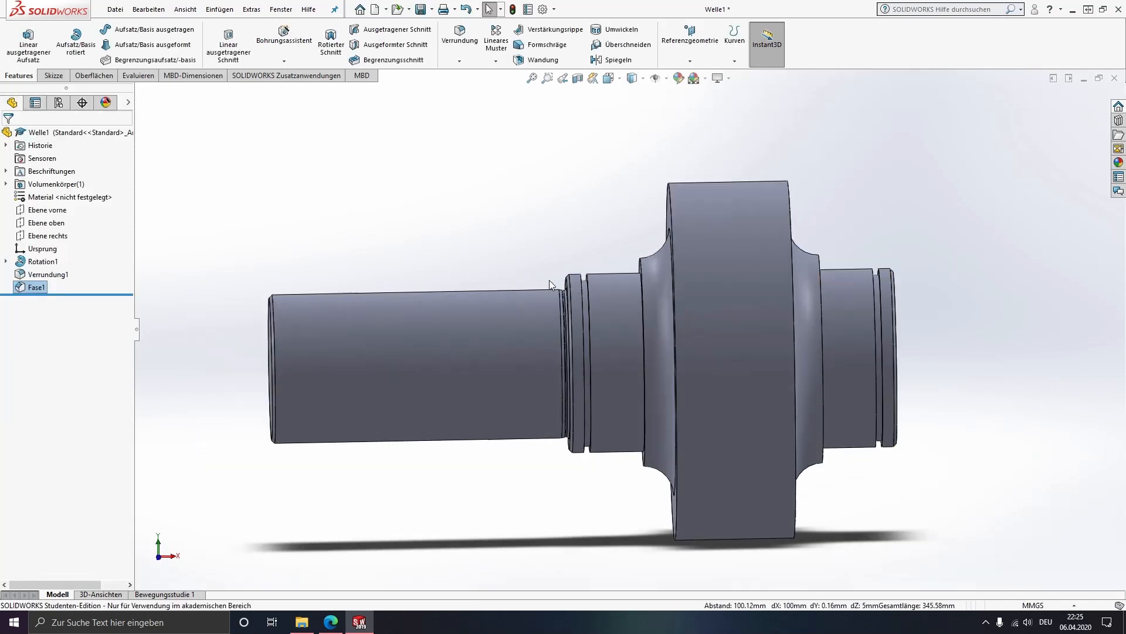
scroll(546, 276, up, 2)
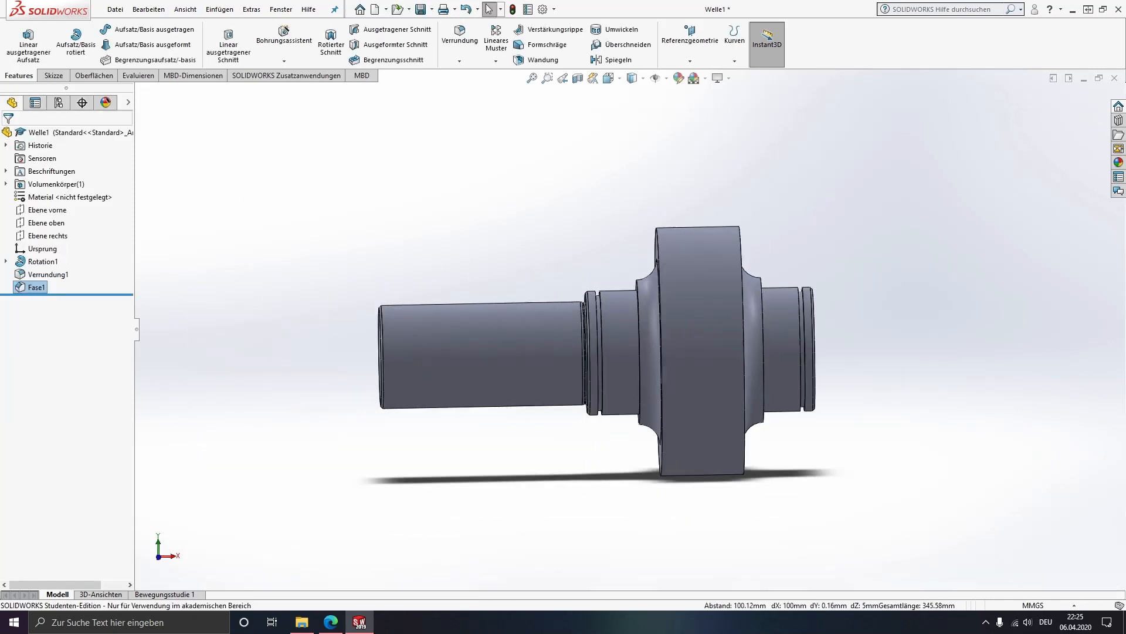
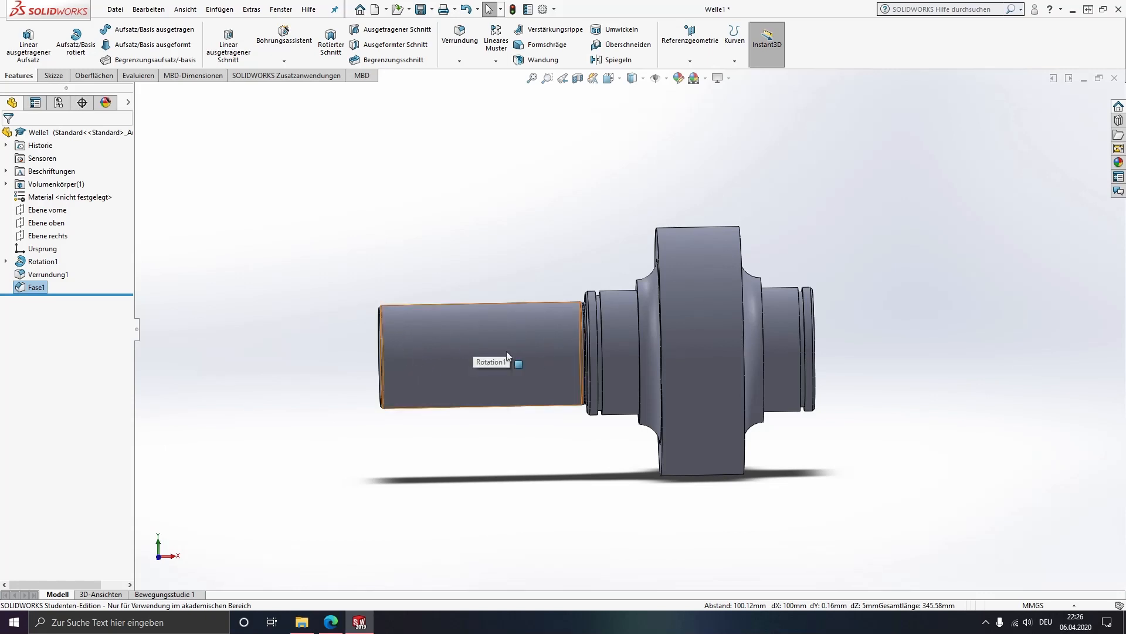
click(480, 378)
mouse_move(479, 378)
middle_down()
mouse_move(577, 382)
mouse_move(495, 372)
middle_up()
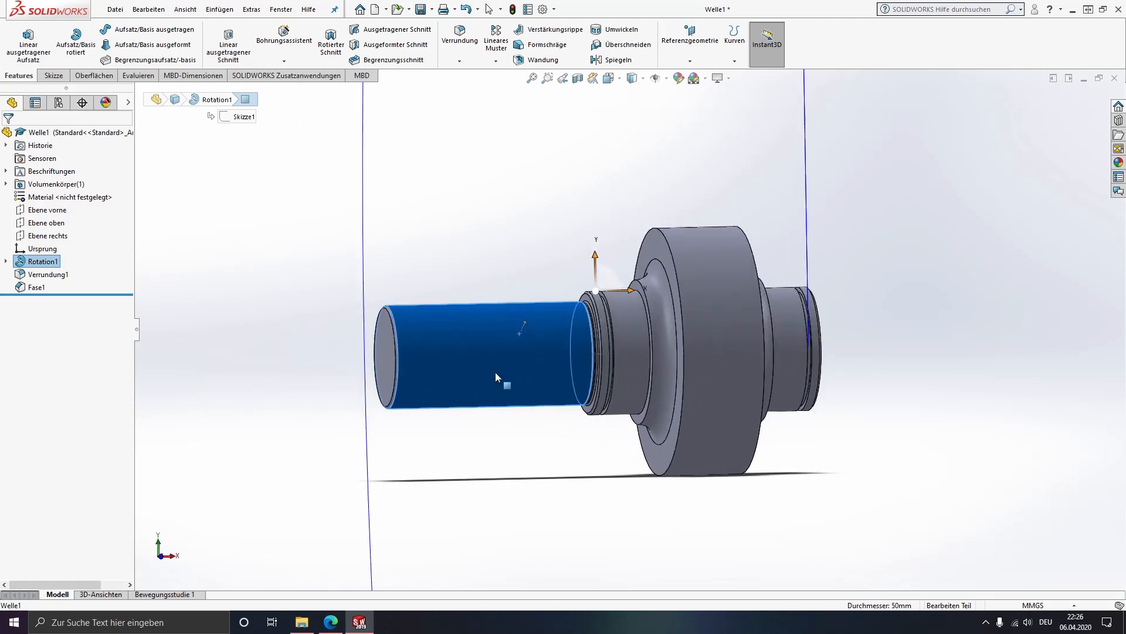
click(54, 75)
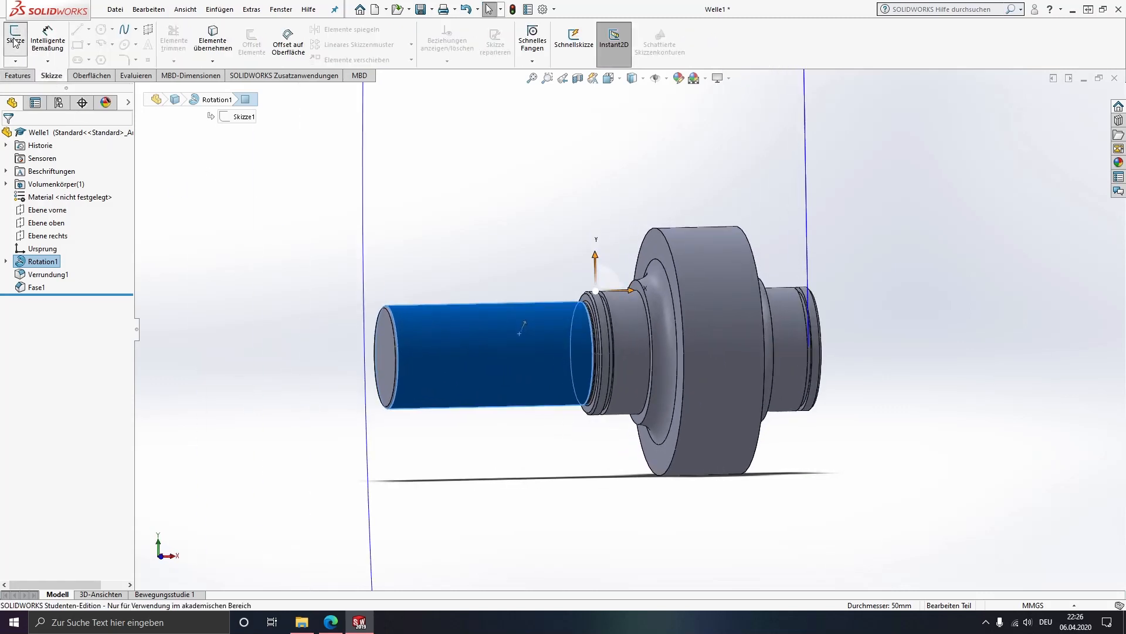
click(317, 245)
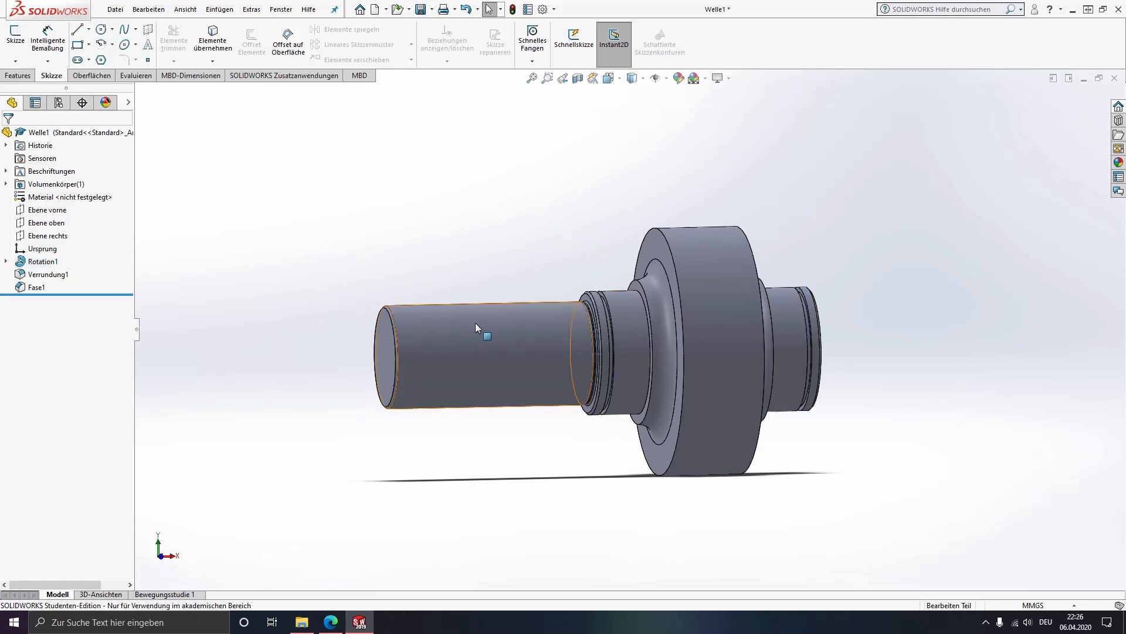
Open a new sketch on the front plane (Ebene vorne) through the shaft's axis.
mouse_move(618, 396)
middle_down()
mouse_move(579, 372)
mouse_move(659, 370)
mouse_move(569, 410)
middle_up()
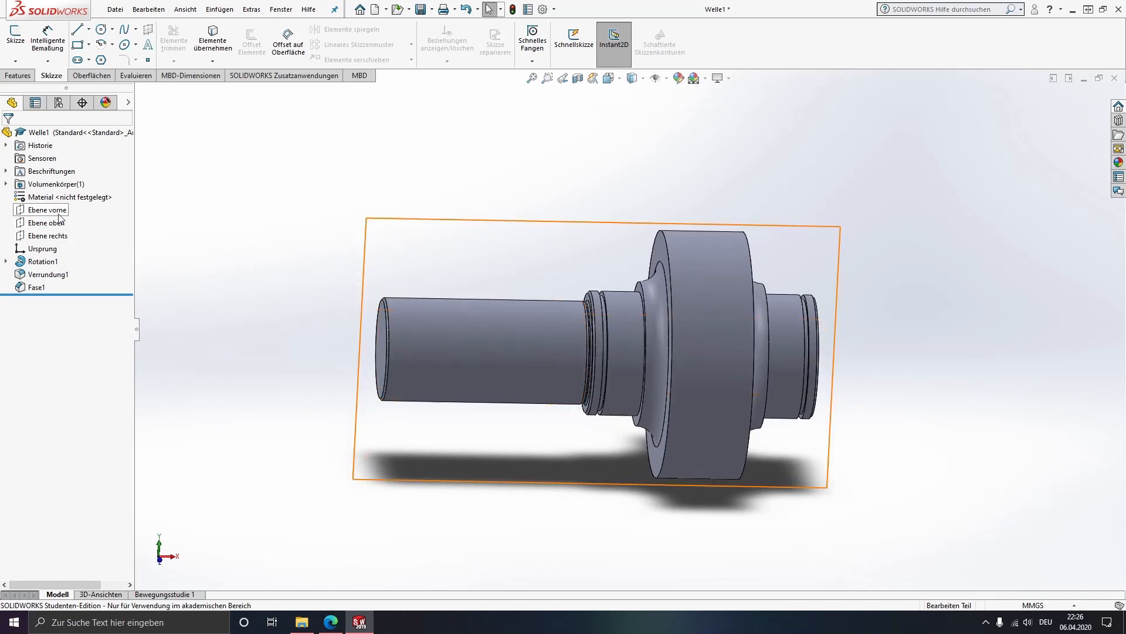
click(46, 210)
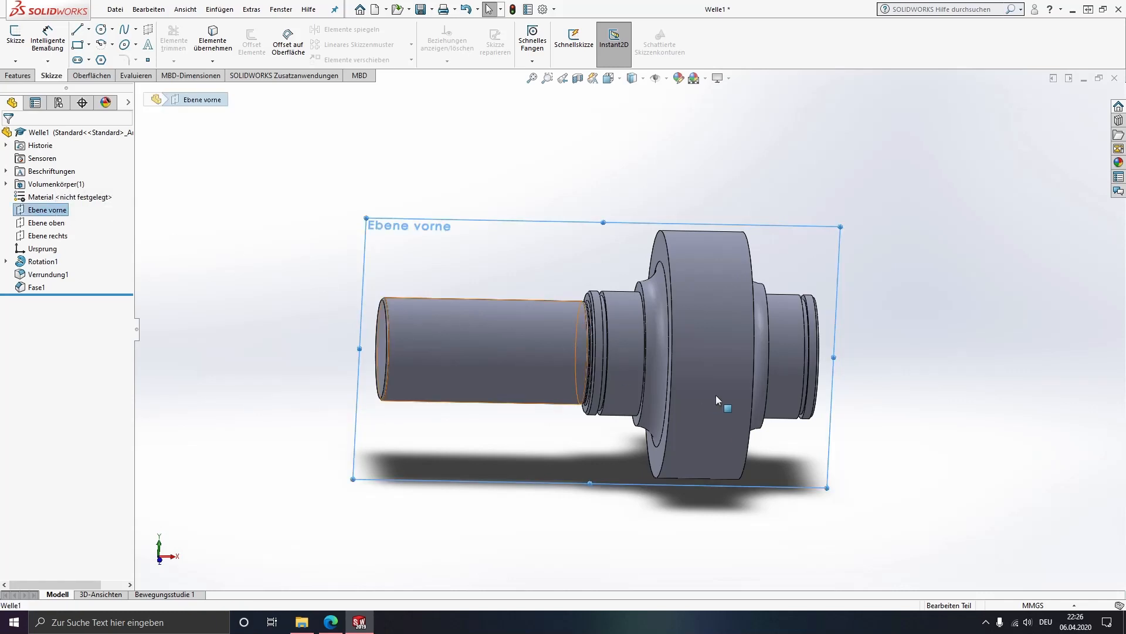
mouse_move(723, 399)
middle_down()
mouse_move(722, 375)
mouse_move(744, 372)
mouse_move(719, 382)
middle_up()
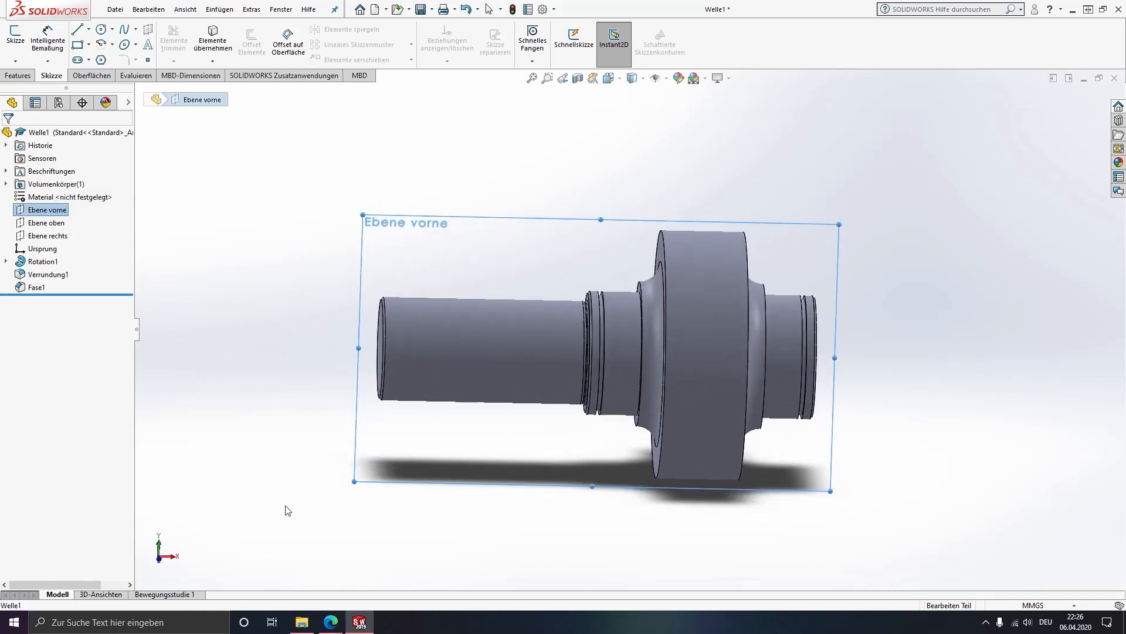
mouse_move(455, 350)
middle_down()
mouse_move(407, 355)
mouse_move(483, 345)
mouse_move(467, 359)
middle_up()
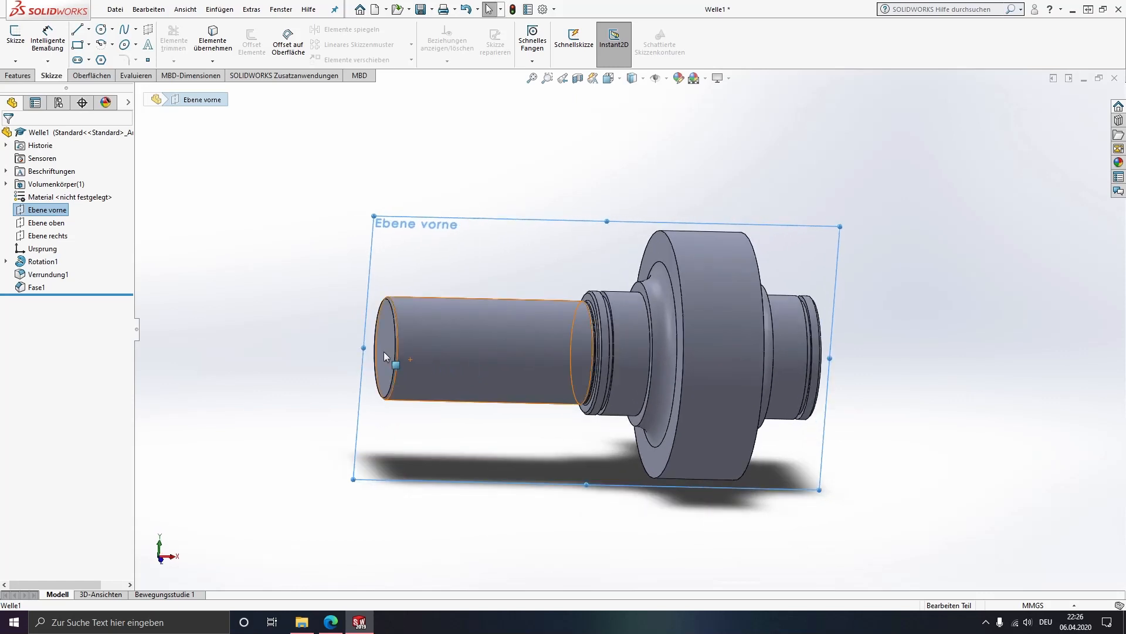
click(16, 34)
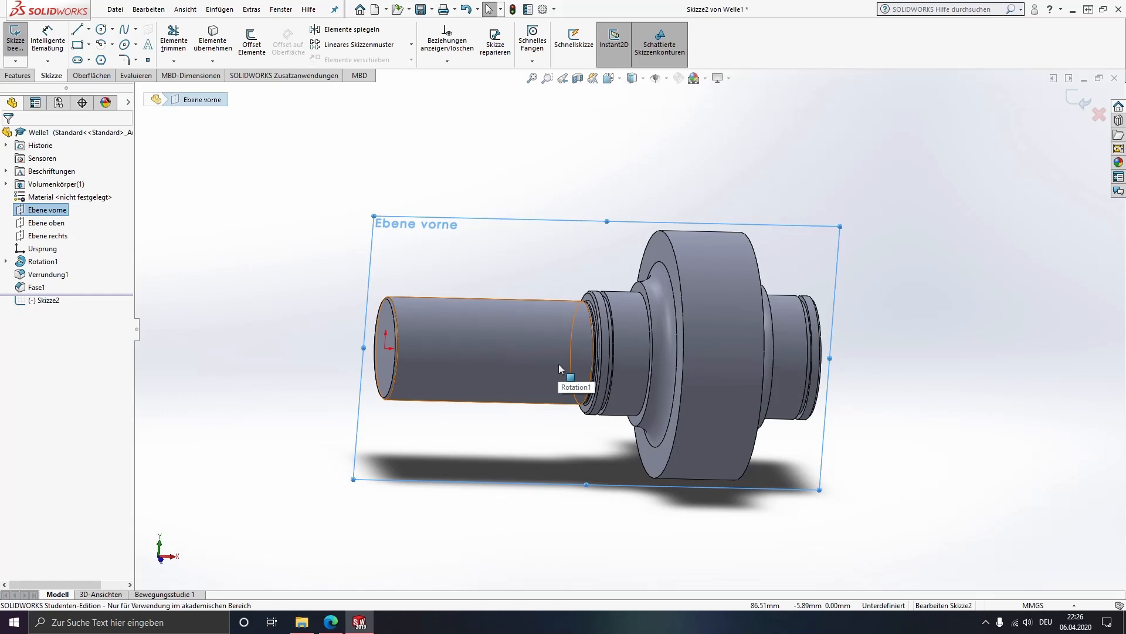
key(ctrl+8)
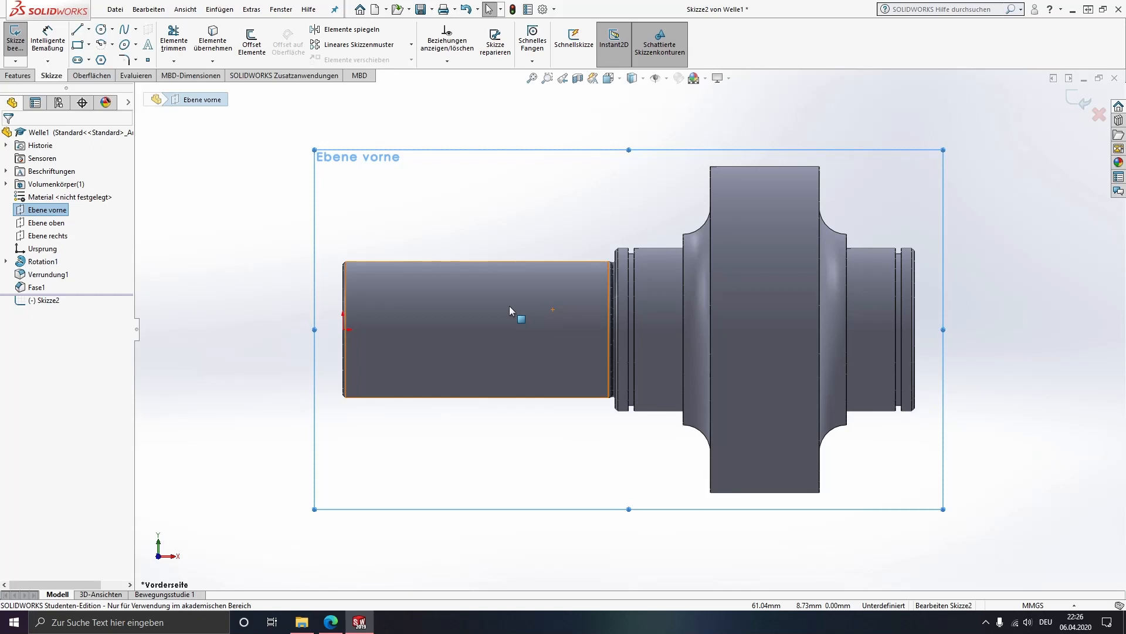
scroll(417, 317, down, 1)
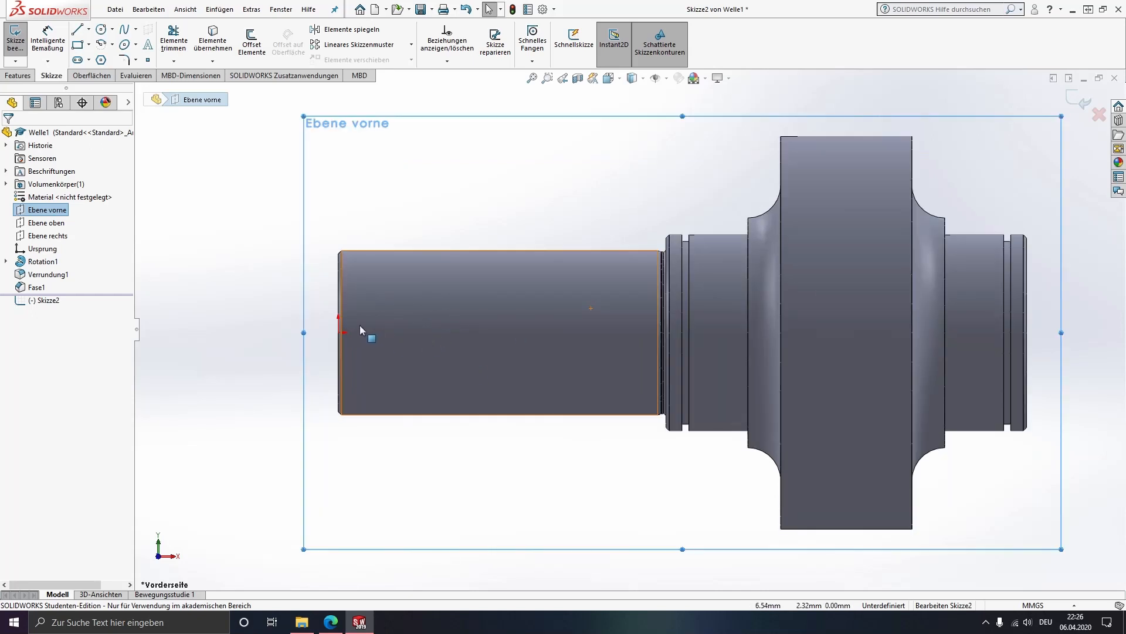
middle_drag(360, 325, 432, 325)
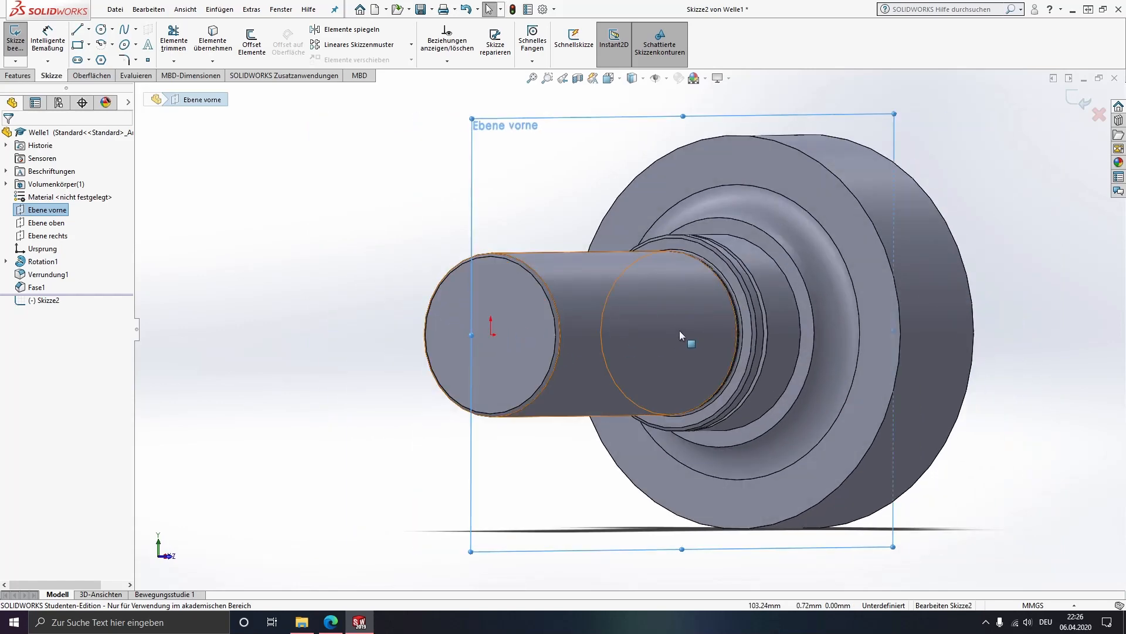
key(ctrl+1)
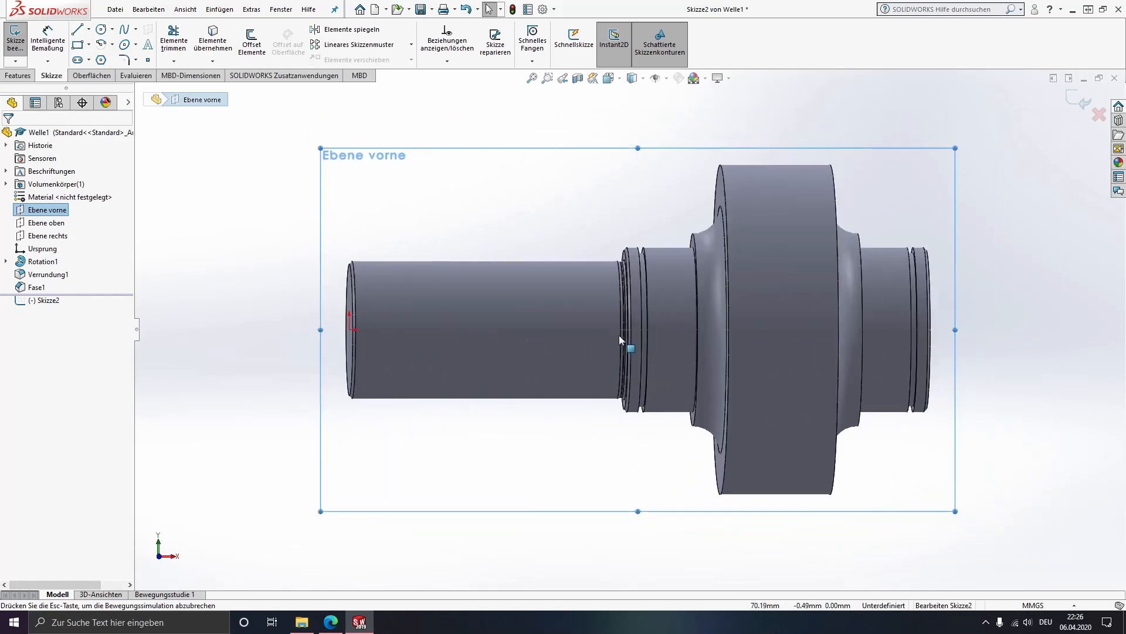
scroll(464, 303, down, 3)
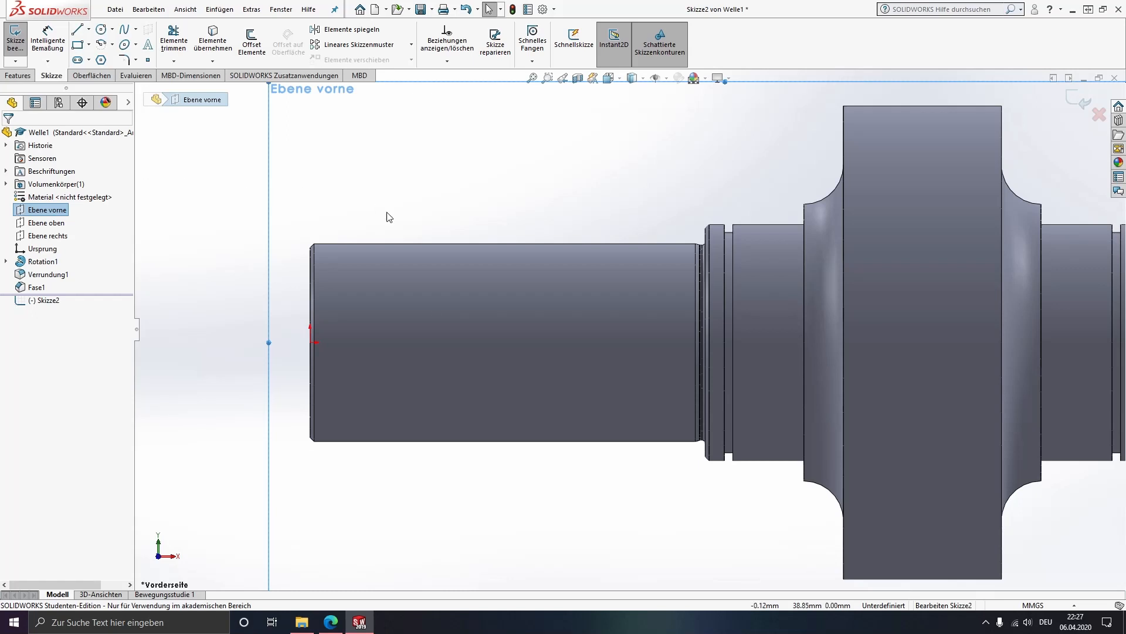
Sketch a closed horizontal slot on the 50 mm diameter section using lines and tangent arcs, about 18 mm between arc centres with about 6.5 mm end radii.
key(l)
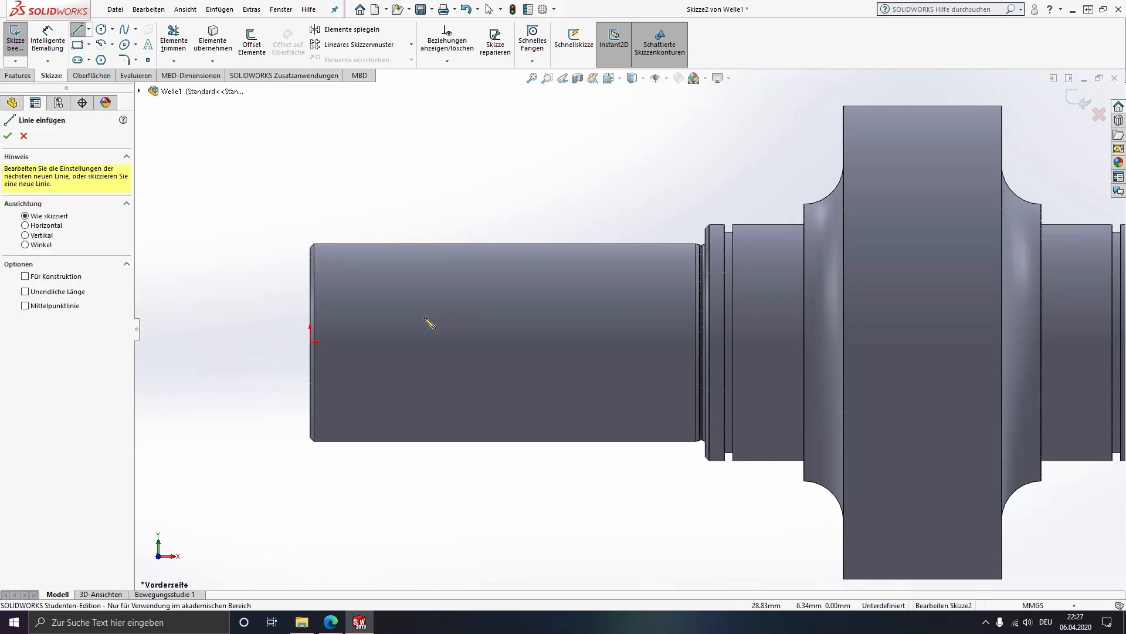
click(425, 318)
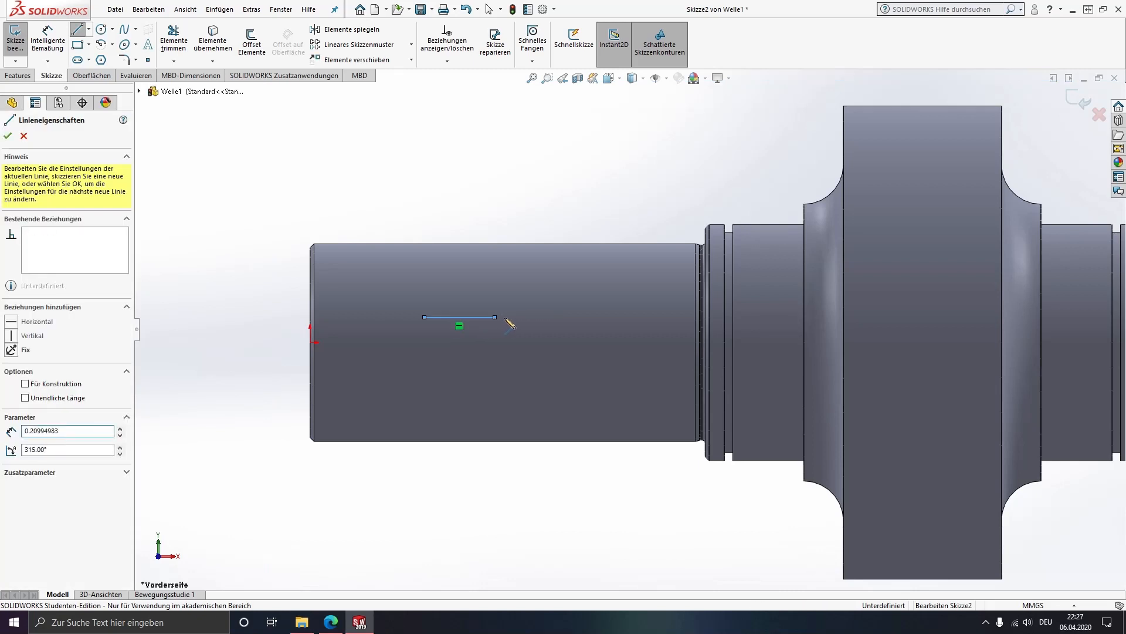
click(495, 318)
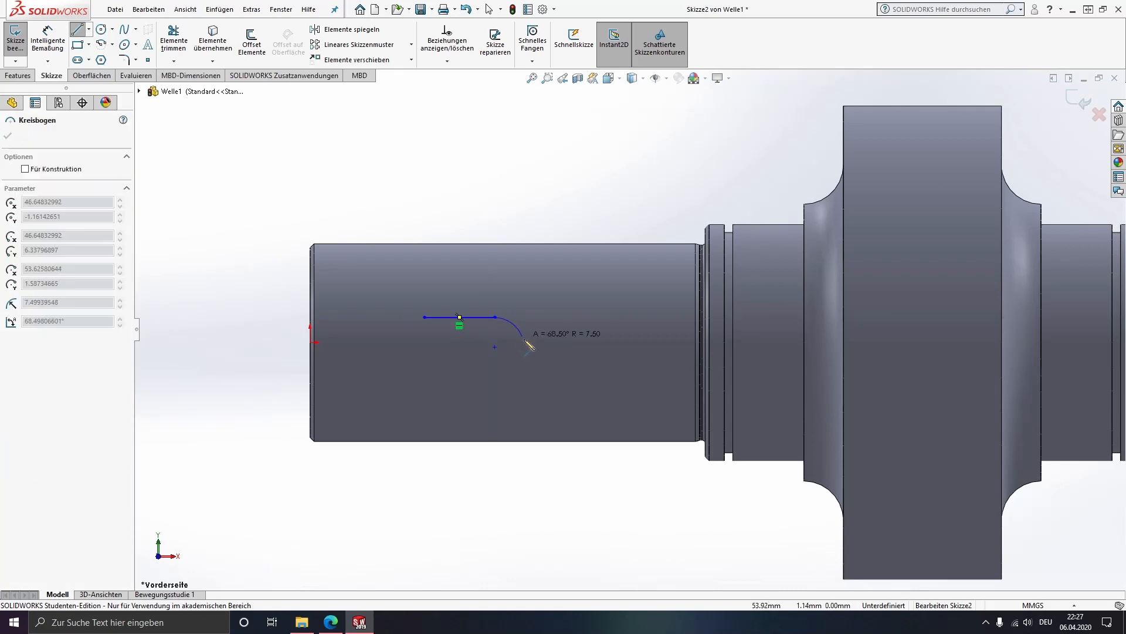
click(496, 368)
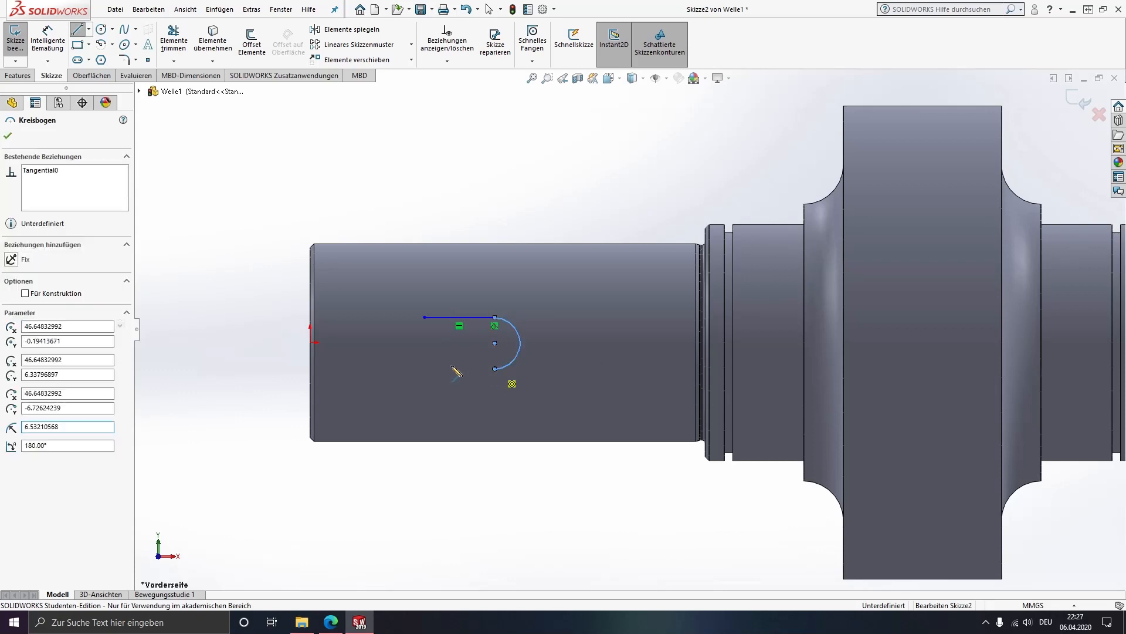
click(425, 369)
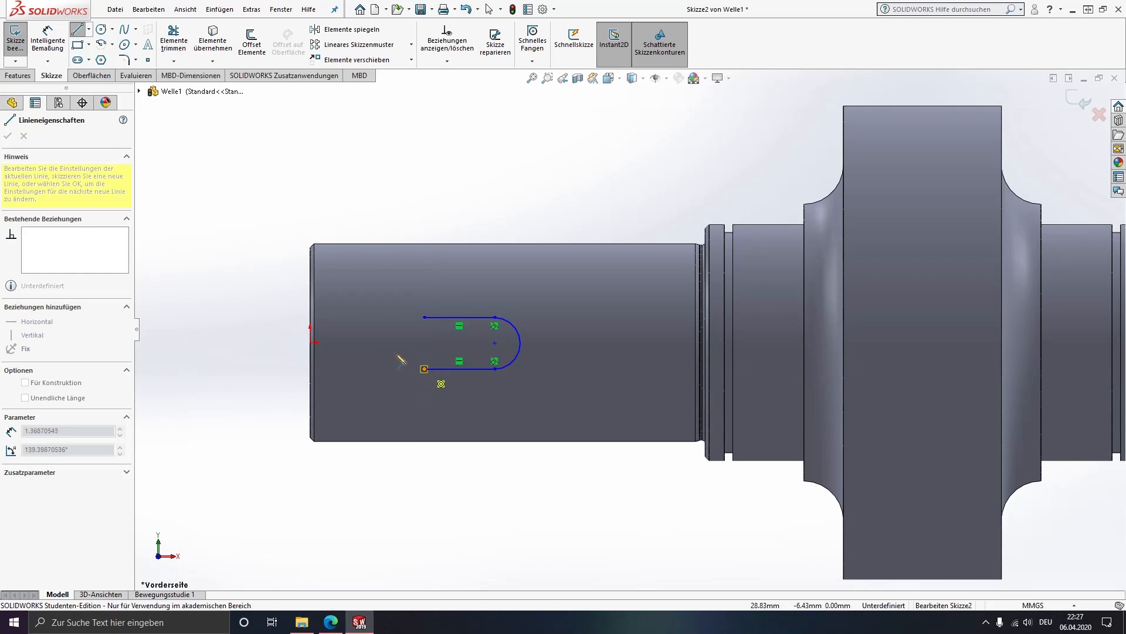
click(424, 318)
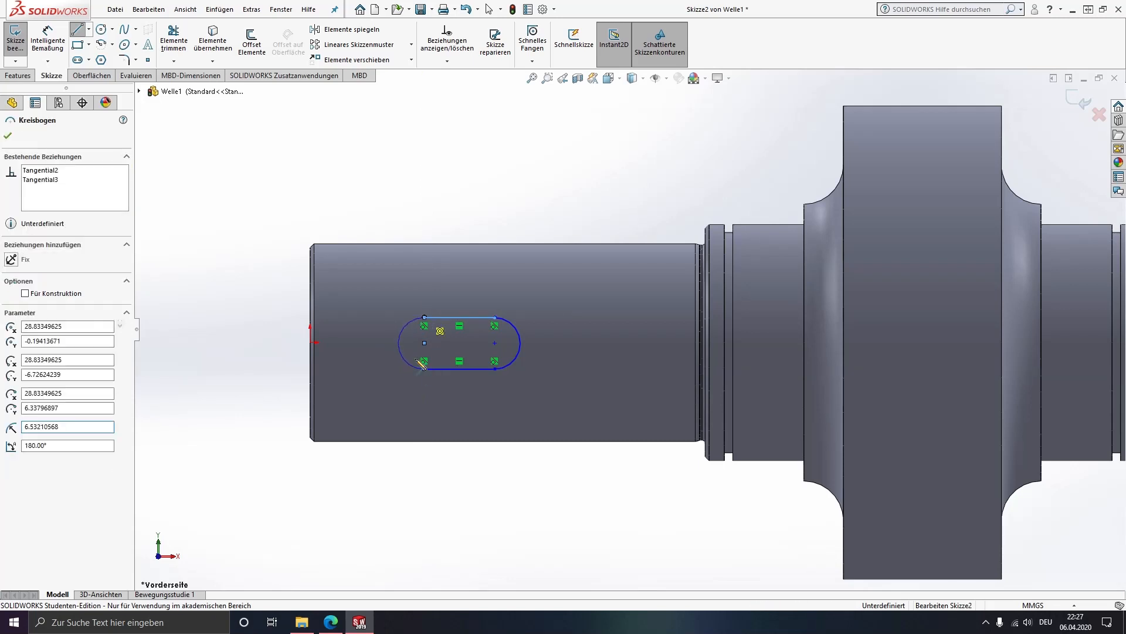
key(Escape)
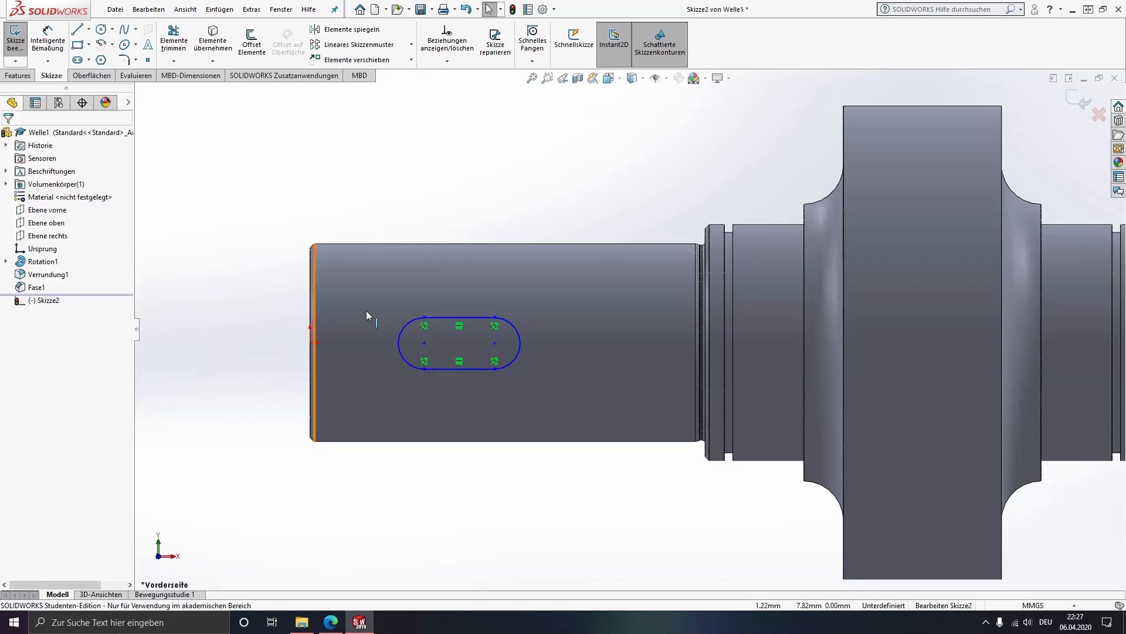
Dimension the slot's end arc nearest the shaft's free end with a radius of 8 mm.
scroll(460, 367, down, 2)
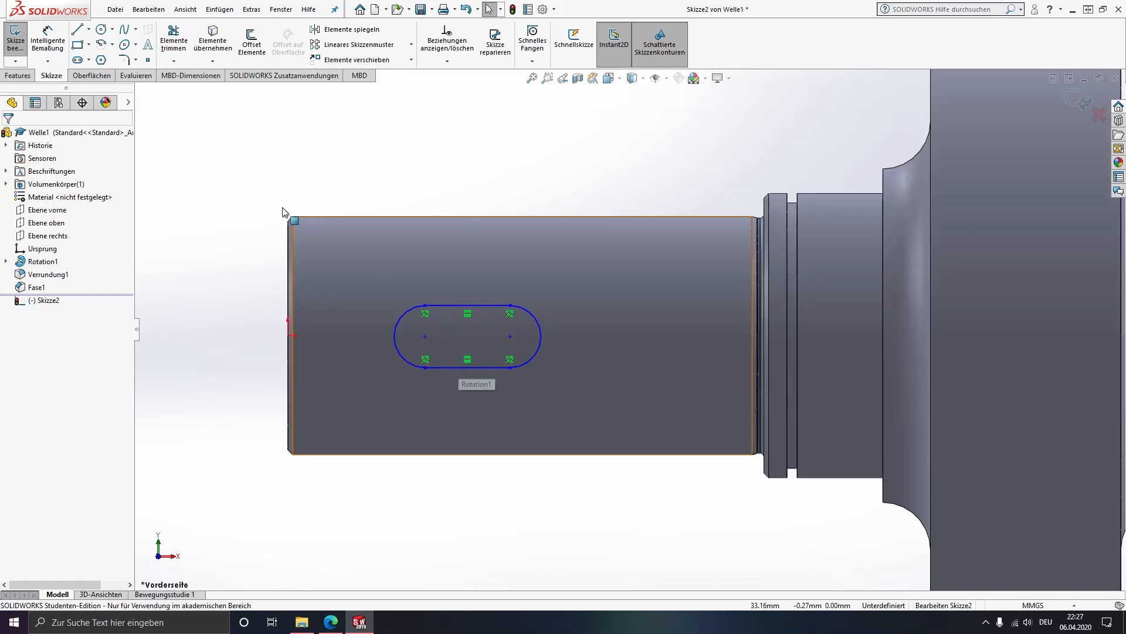
click(48, 40)
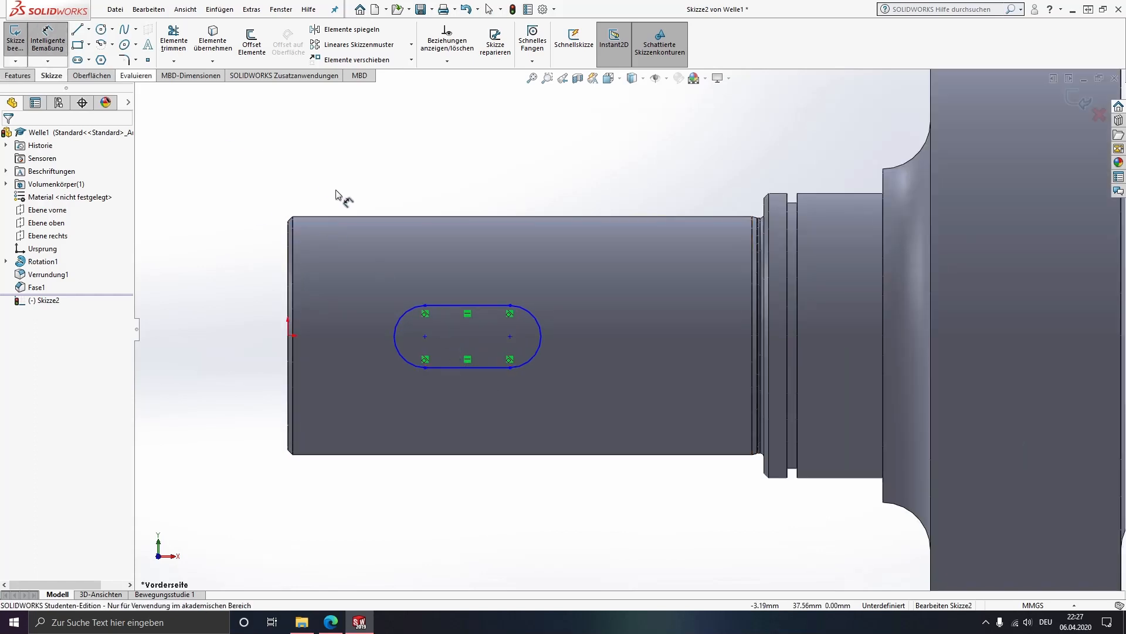
click(404, 312)
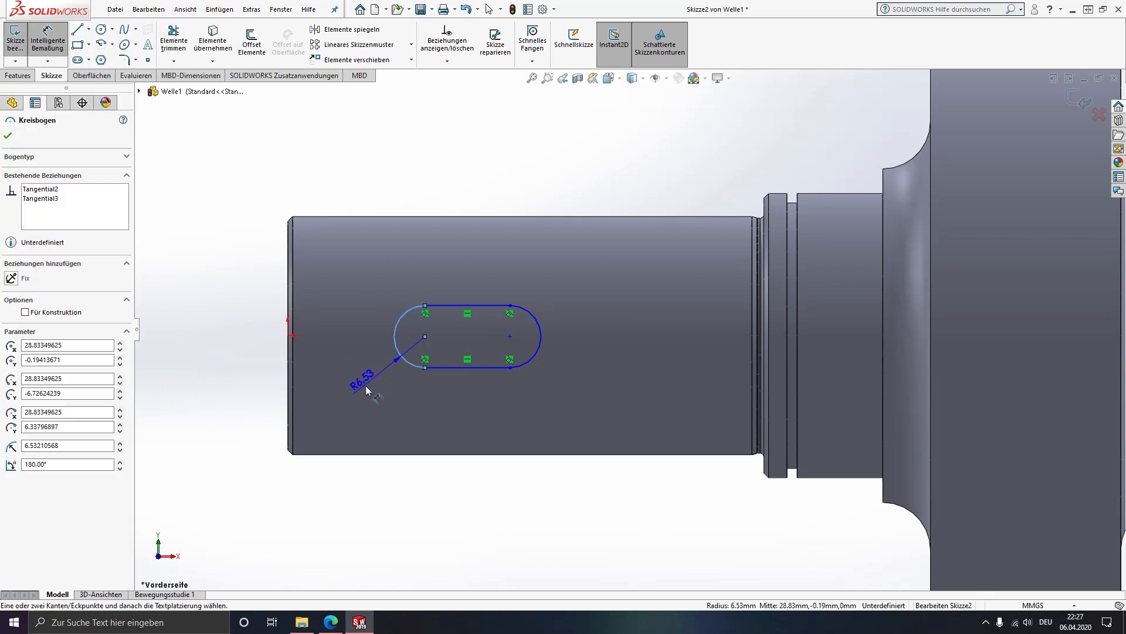
click(366, 395)
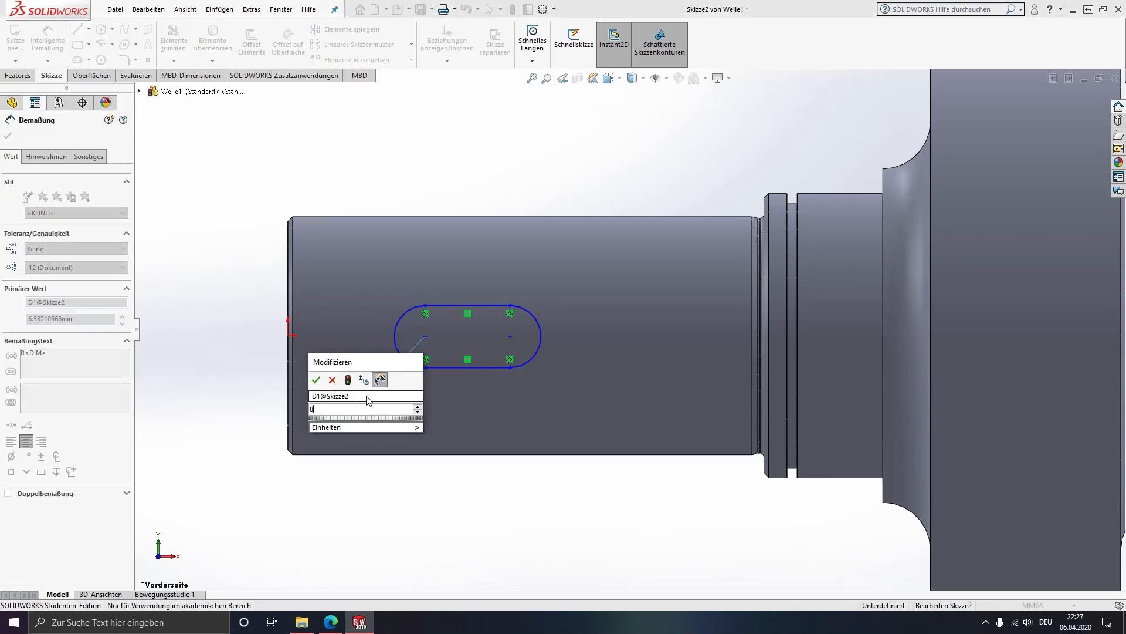
key(Return)
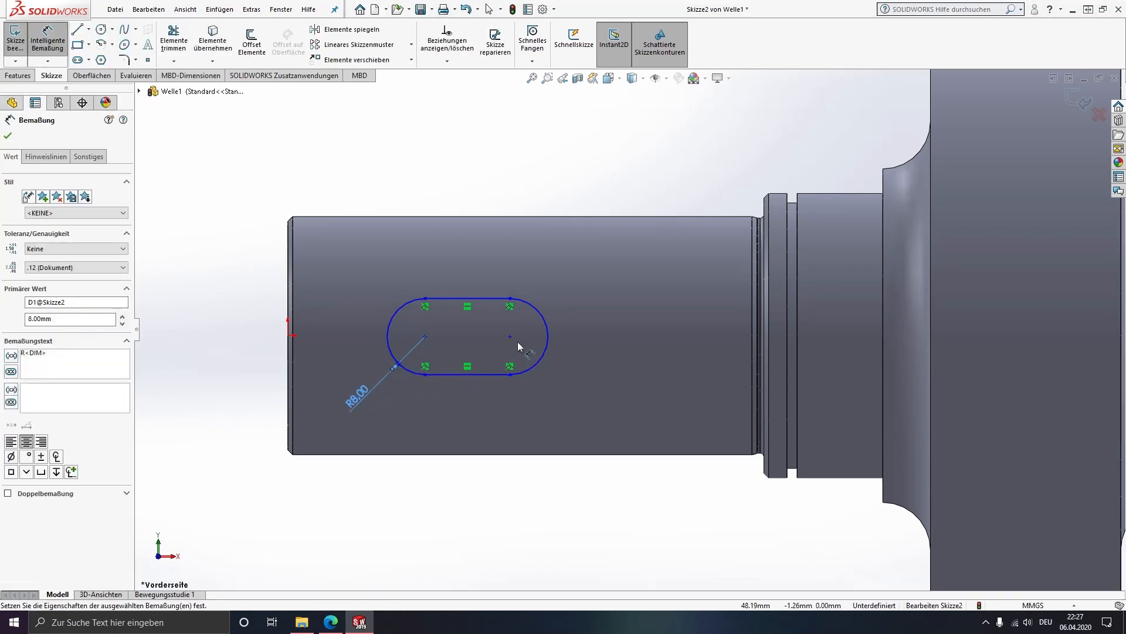
Dimension the distance between the slot's two arc centres as 39 mm.
click(425, 336)
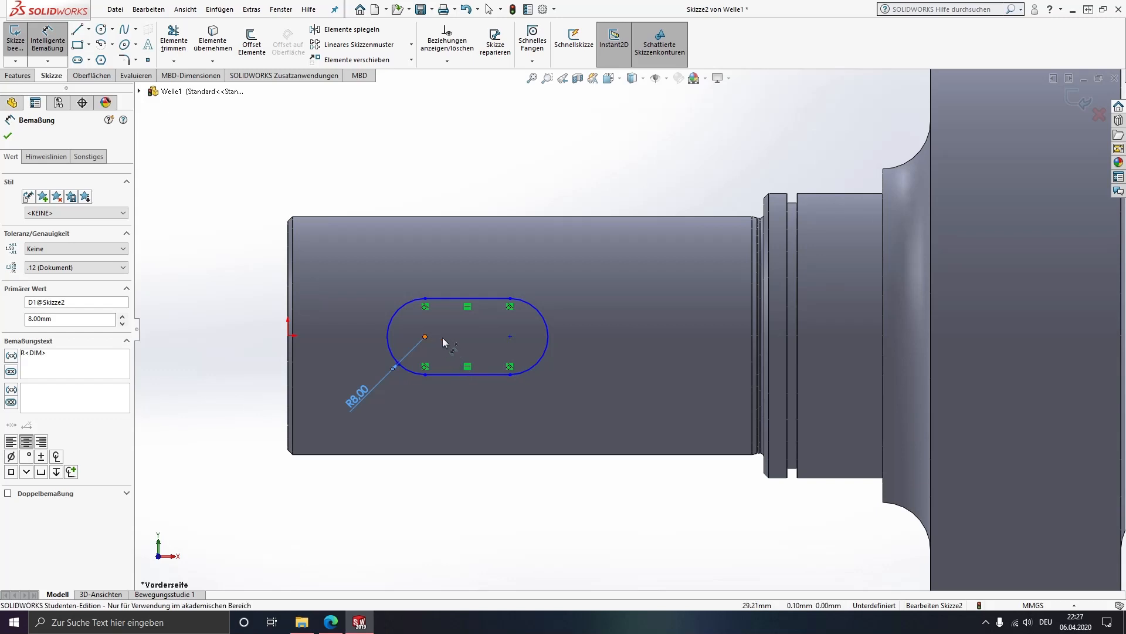
click(509, 337)
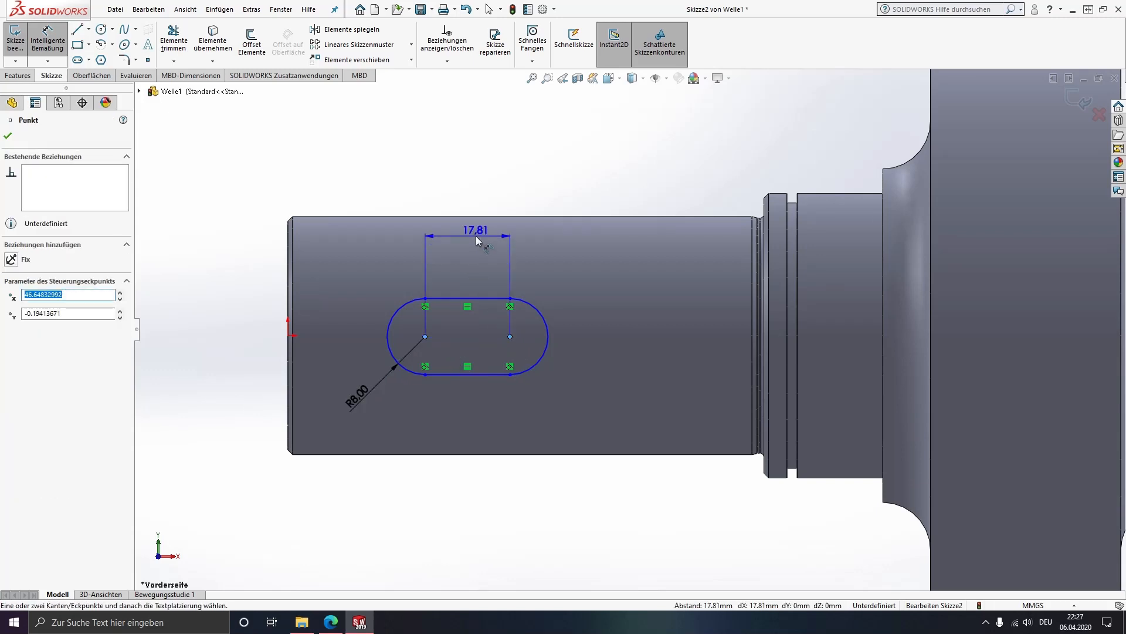
click(460, 179)
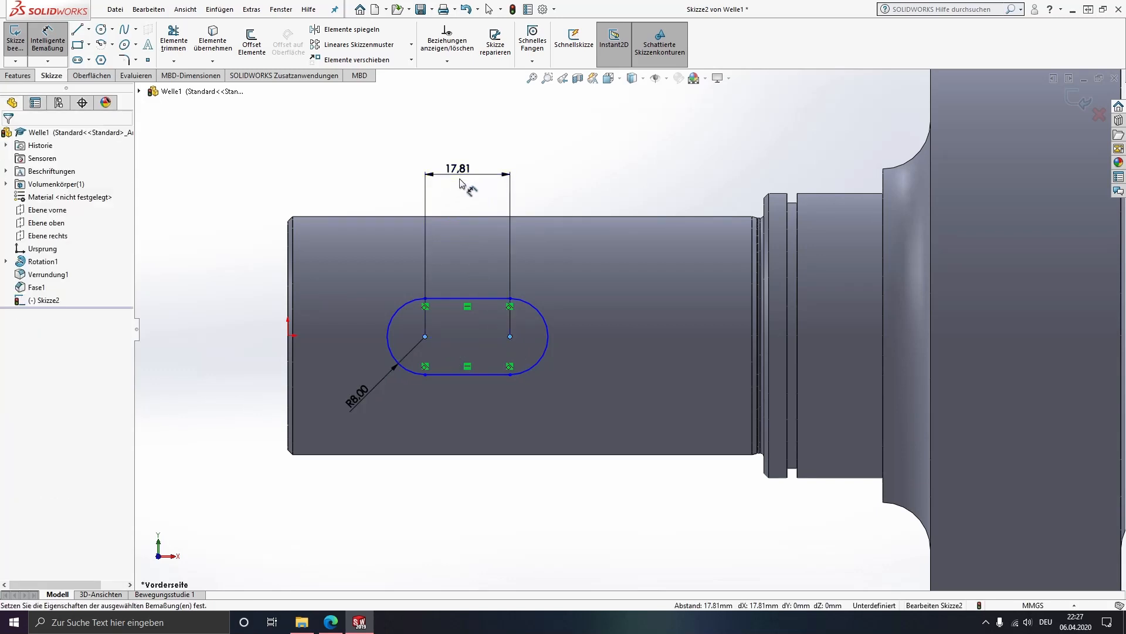
text(54)
key(Return)
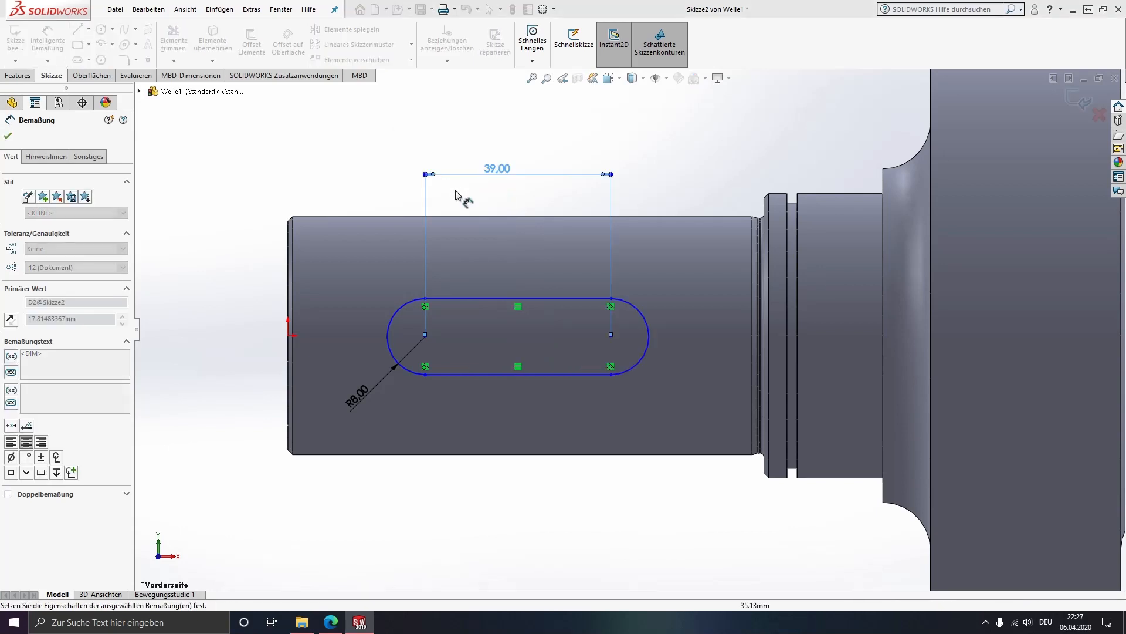
key(Escape)
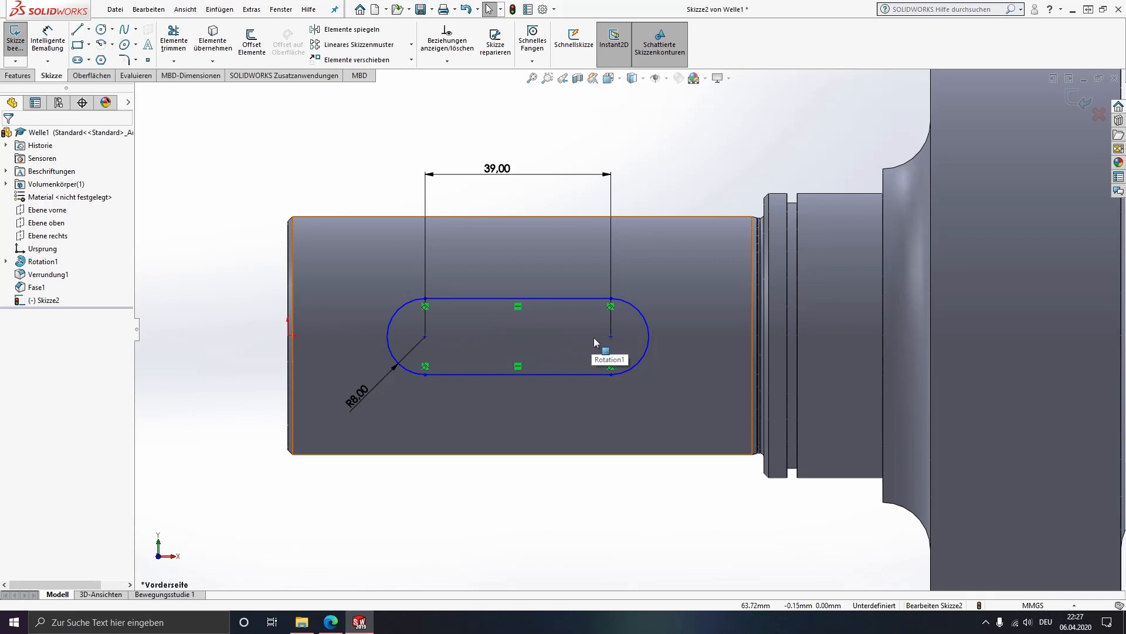
Align the slot's arc centre nearest the free end with the origin using a horizontal relation.
click(288, 337)
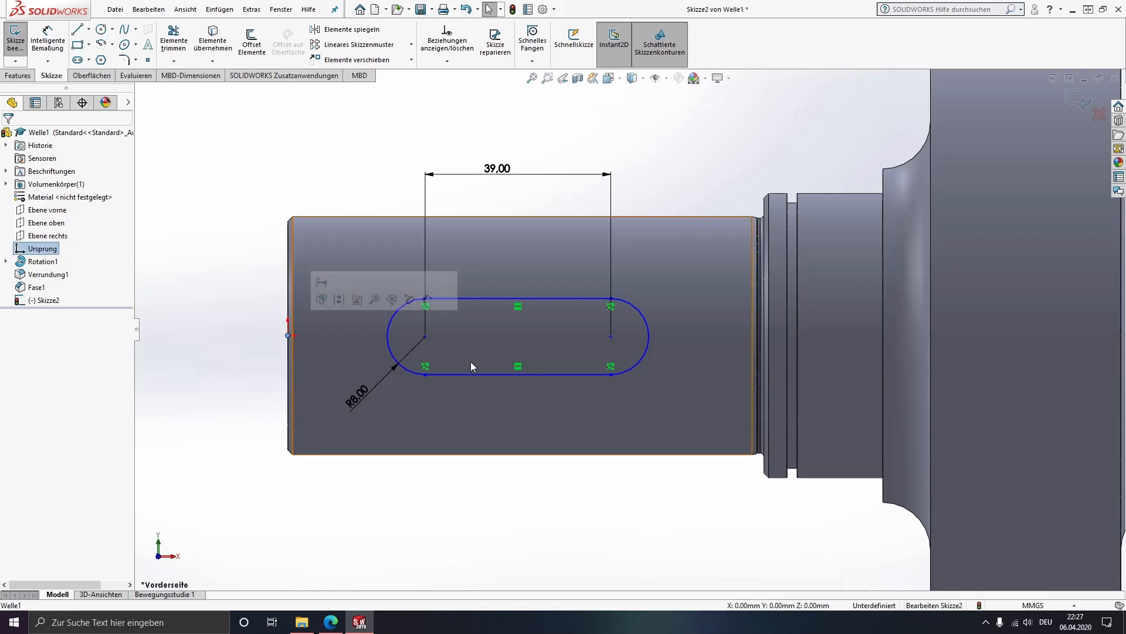
ctrl+click(425, 337)
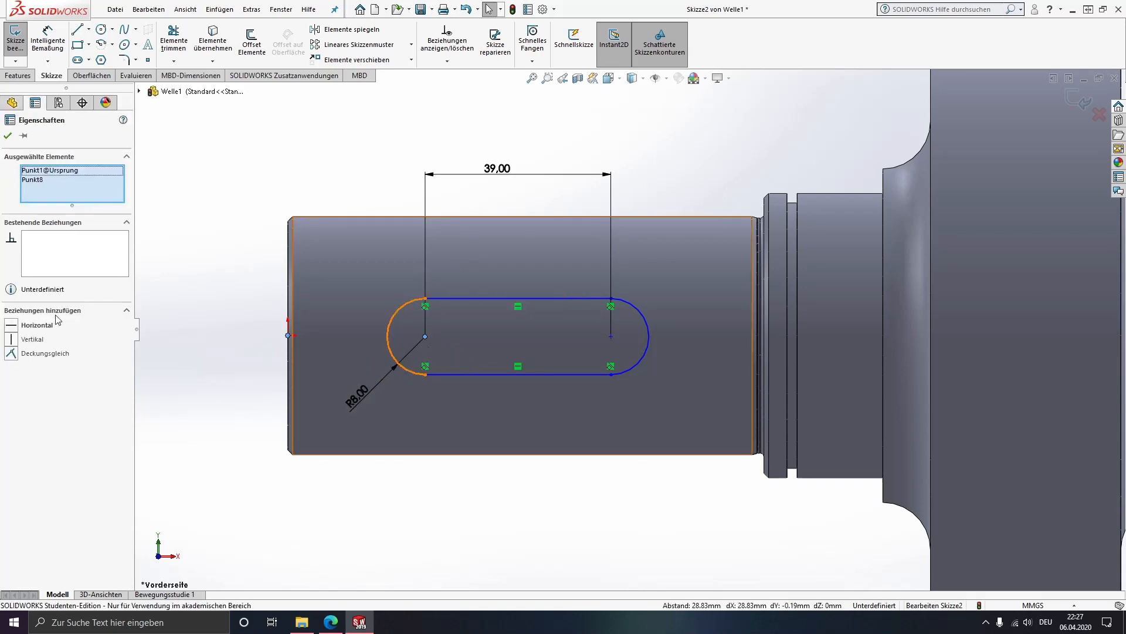
click(12, 326)
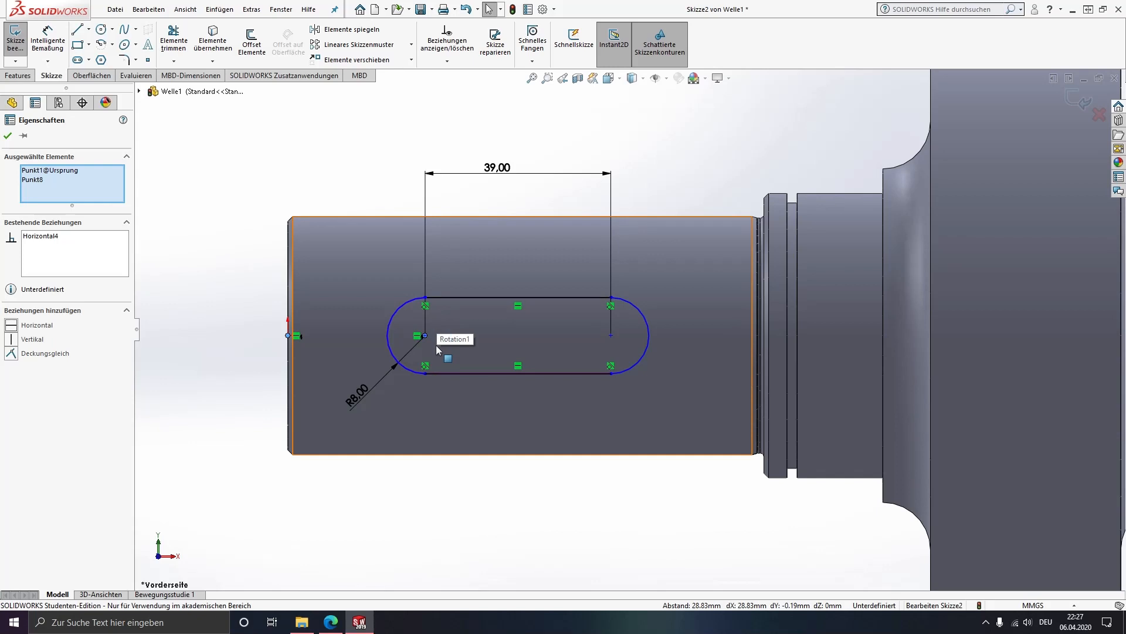
key(Escape)
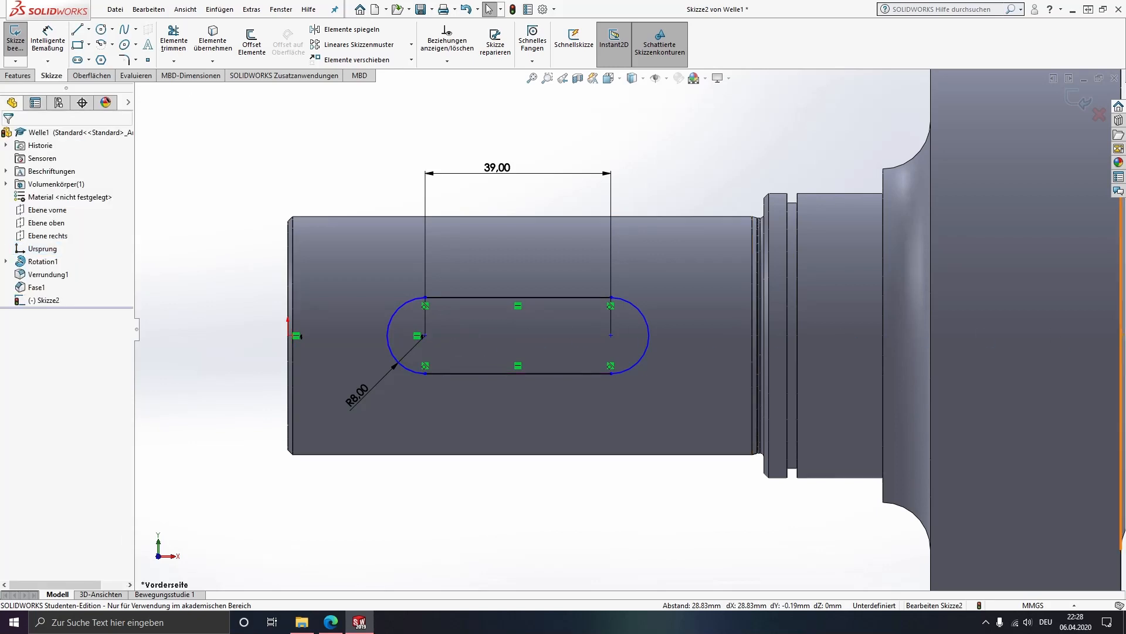
Dimension the distance from the shaft's free end face to the slot's nearest arc centre as 30.5 mm.
click(44, 38)
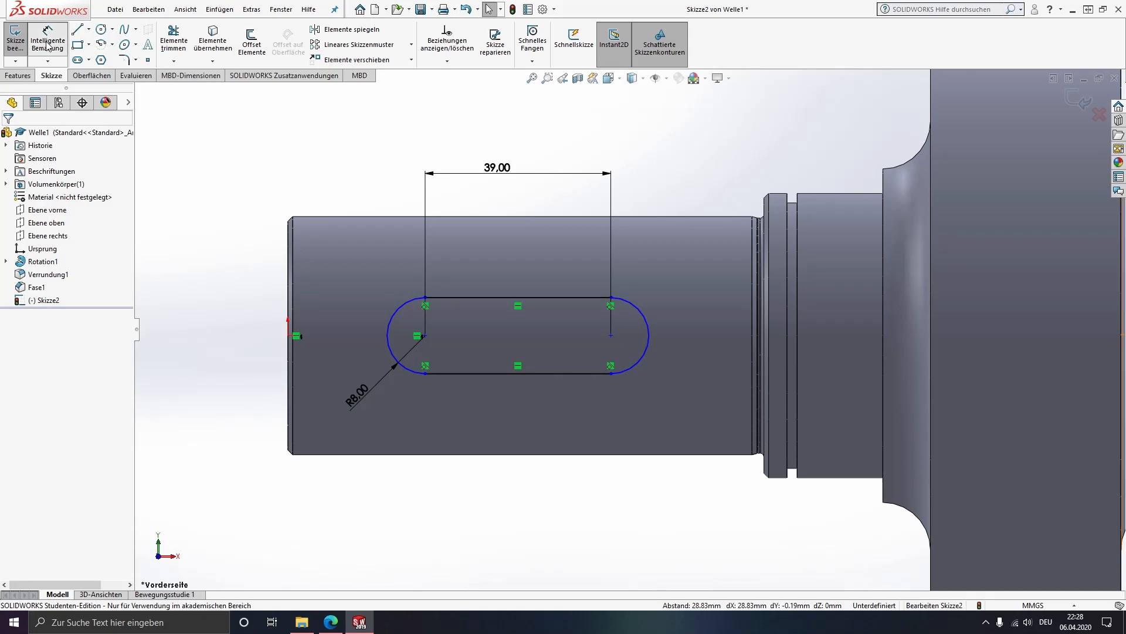
click(290, 290)
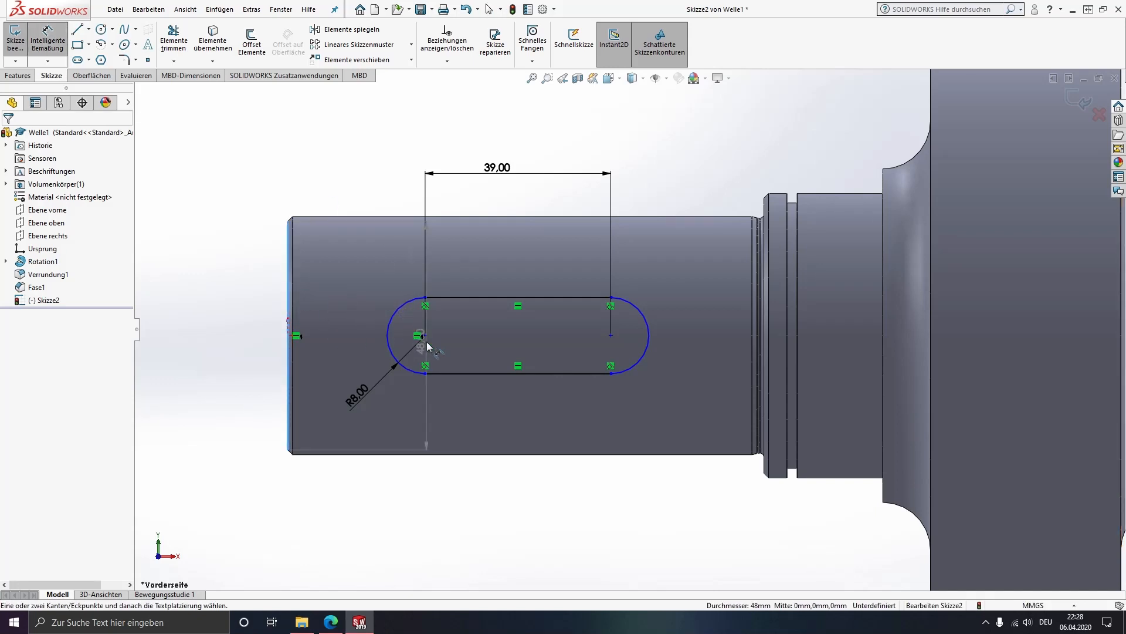
click(424, 336)
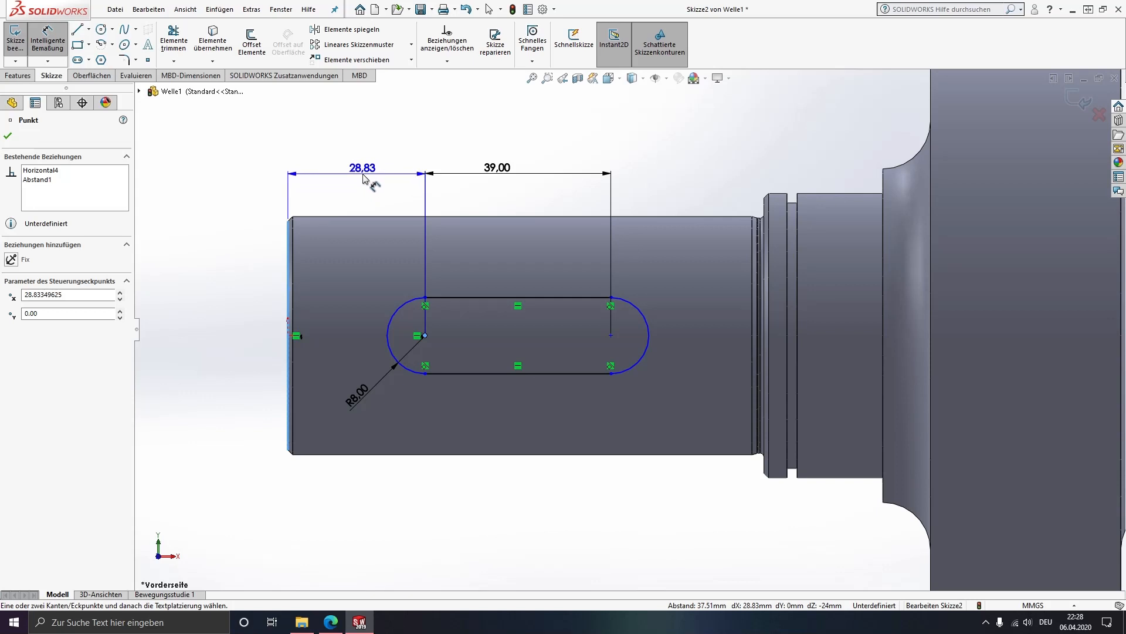
click(362, 173)
text(3)
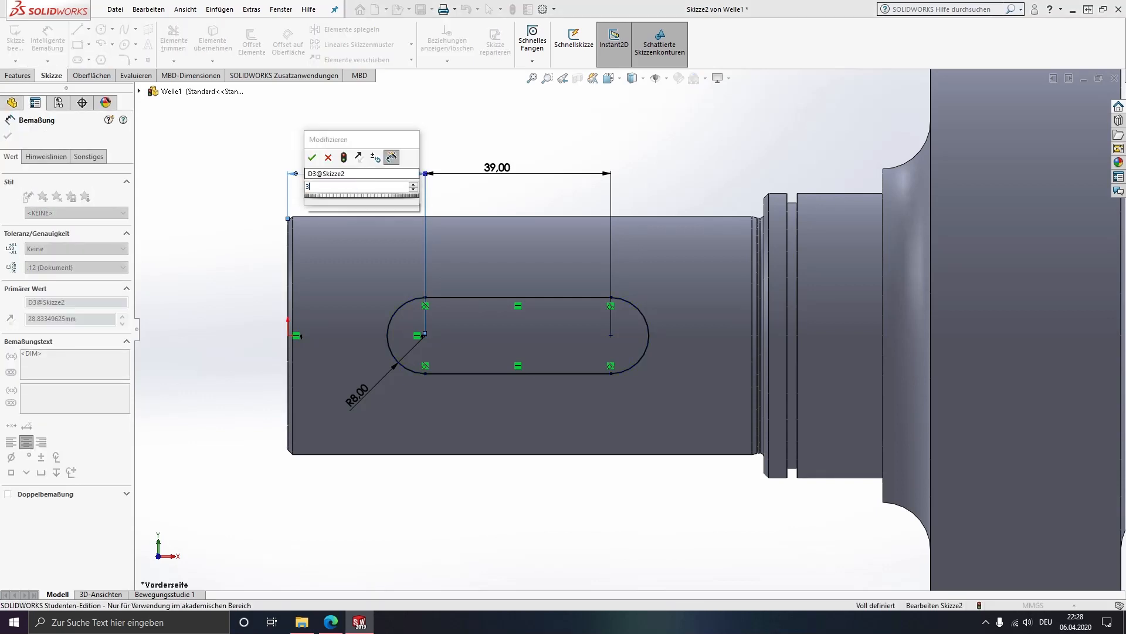
text(0,5)
key(Return)
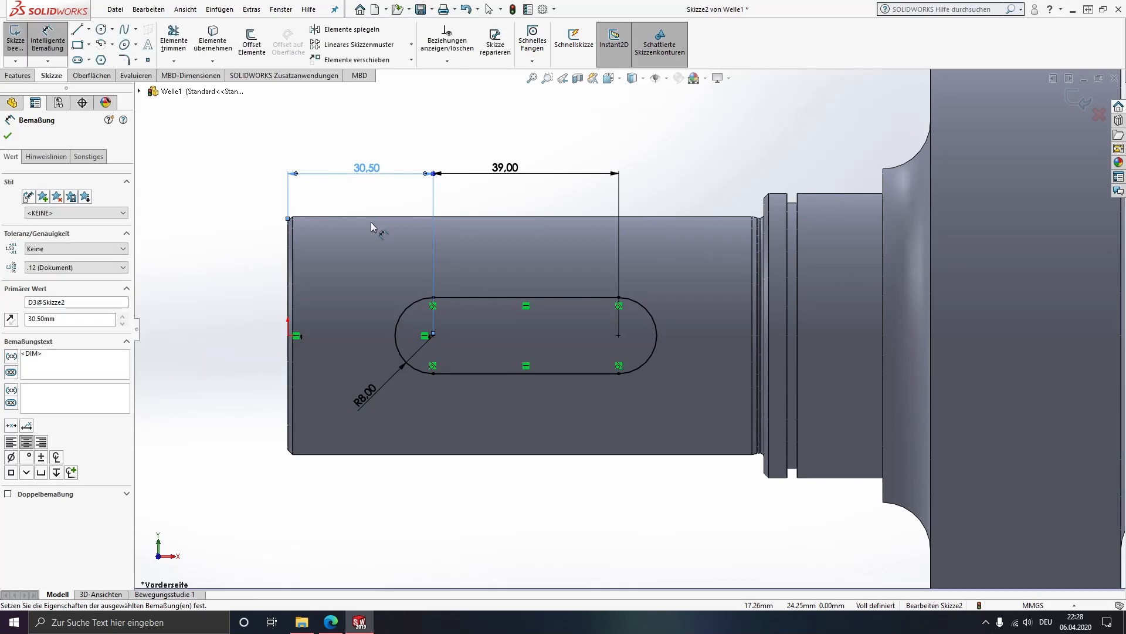
key(Escape)
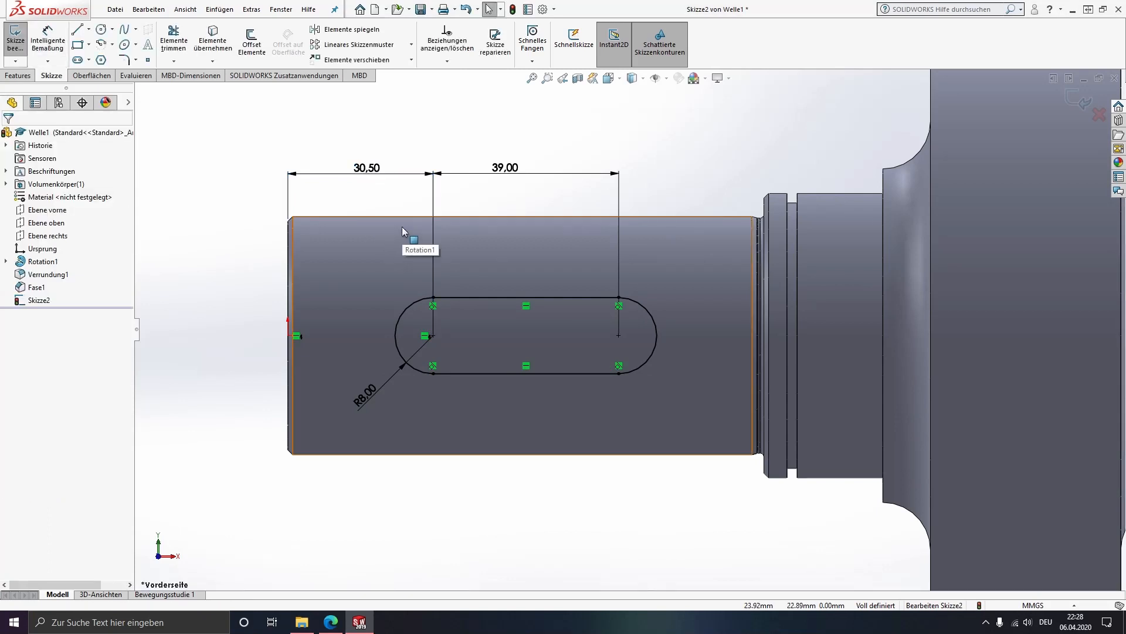
Start a linear extruded cut from the slot sketch, beginning at a 20 mm offset from the sketch plane.
click(18, 75)
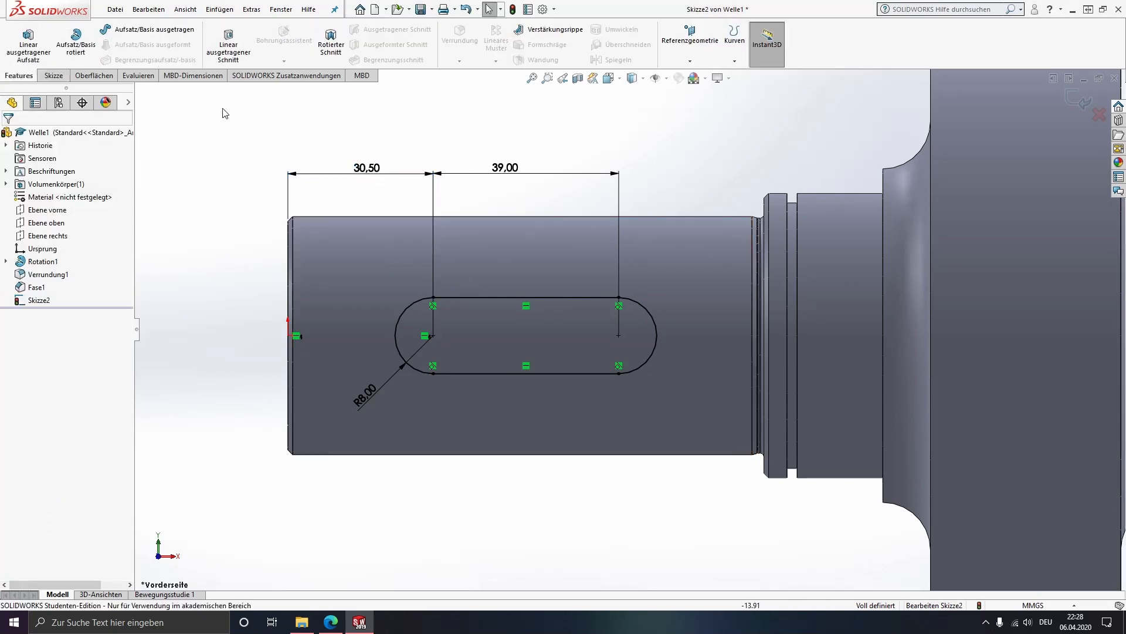
click(231, 56)
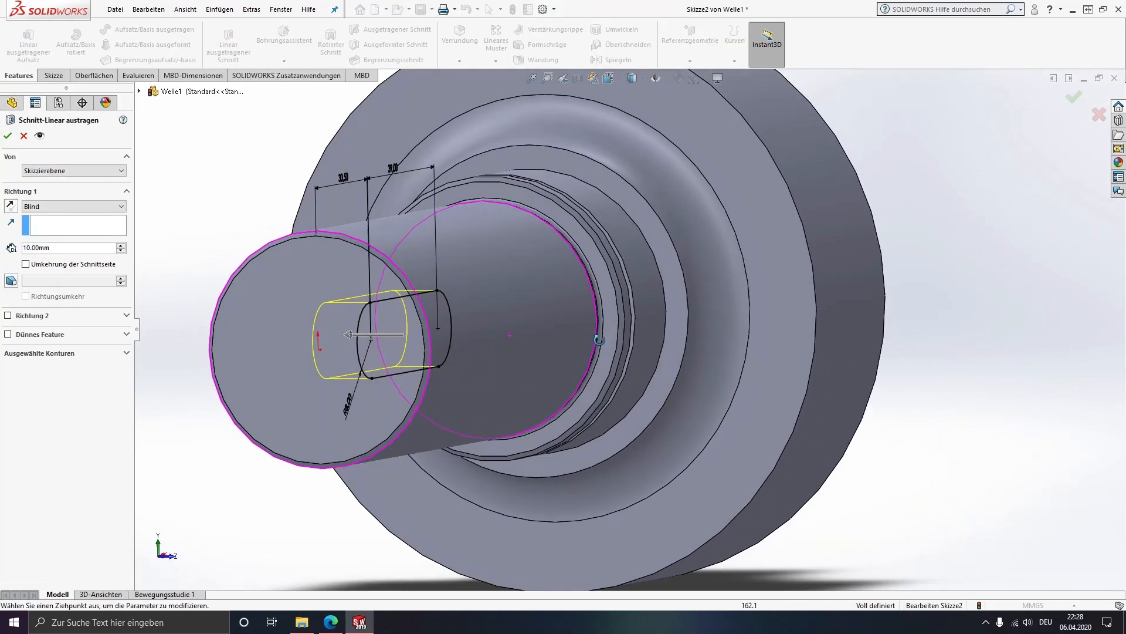
middle_drag(598, 339, 610, 333)
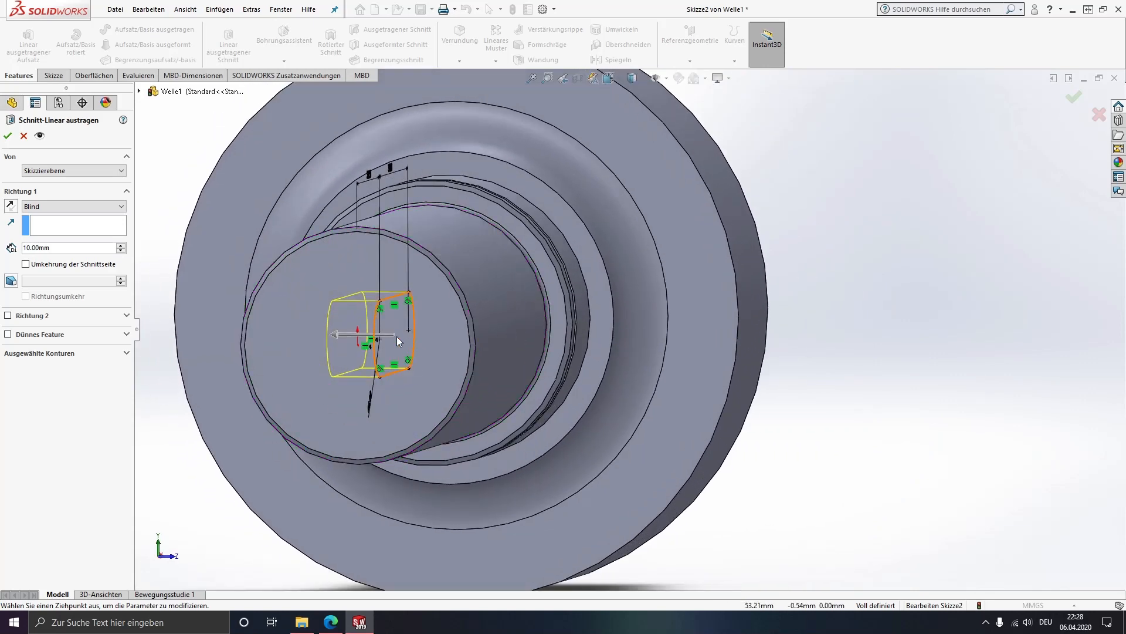
middle_drag(397, 340, 387, 335)
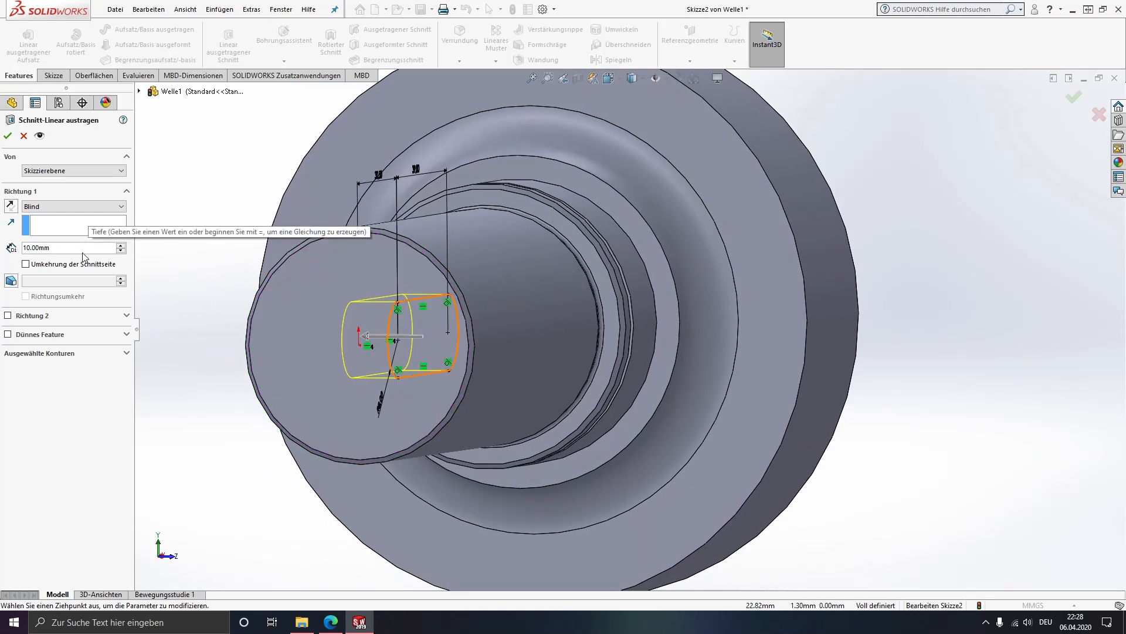
click(63, 171)
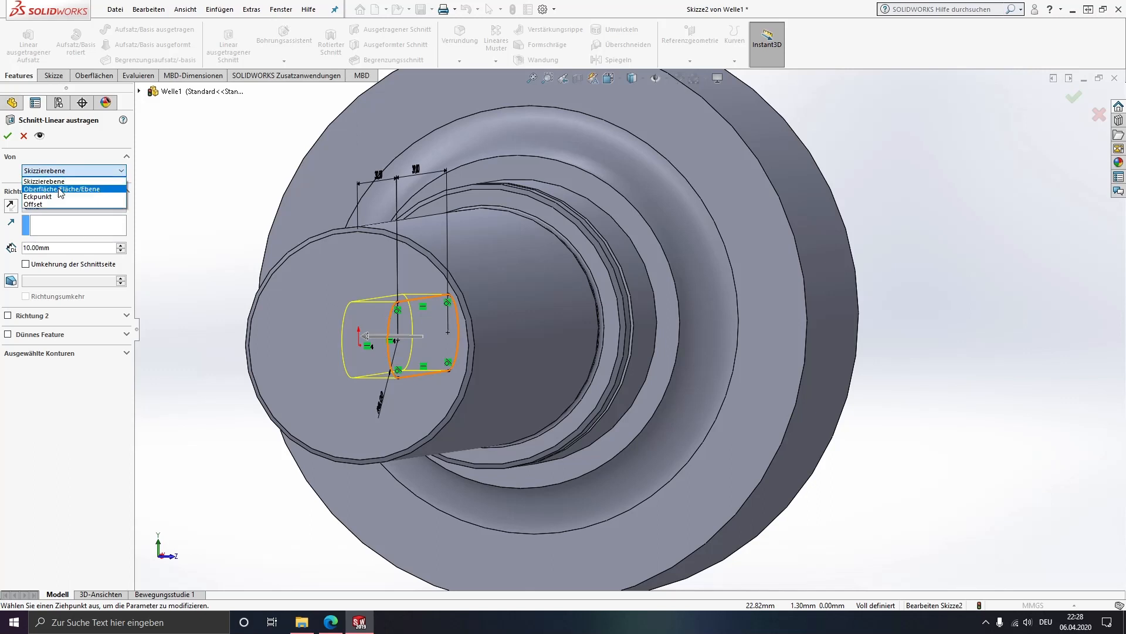
click(57, 204)
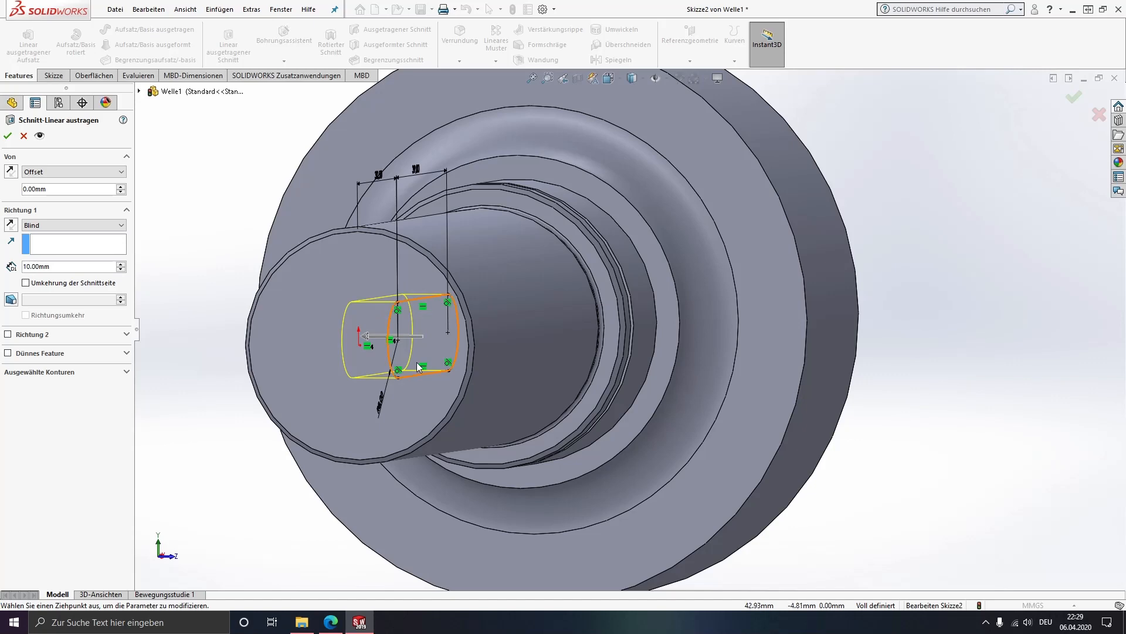
middle_drag(416, 367, 440, 354)
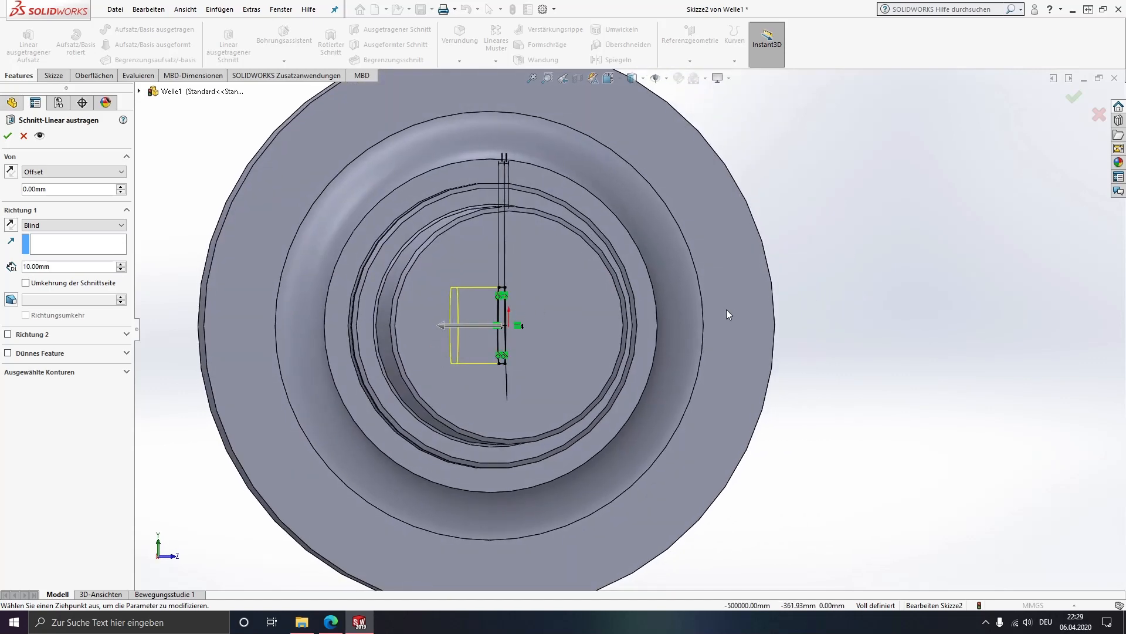
middle_drag(543, 314, 558, 307)
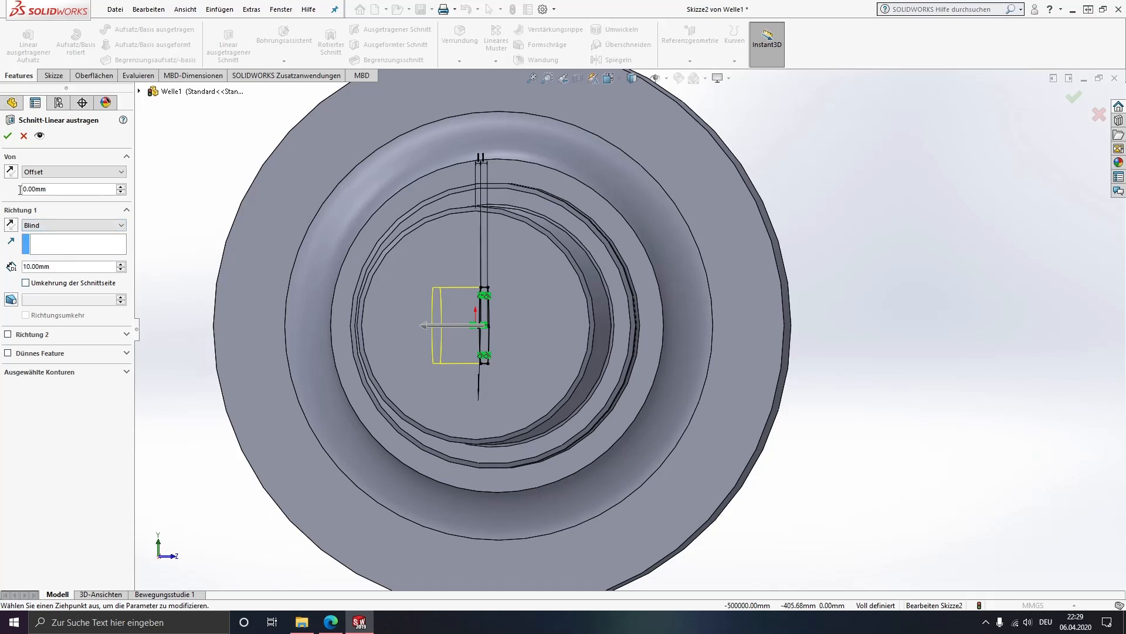
text(20)
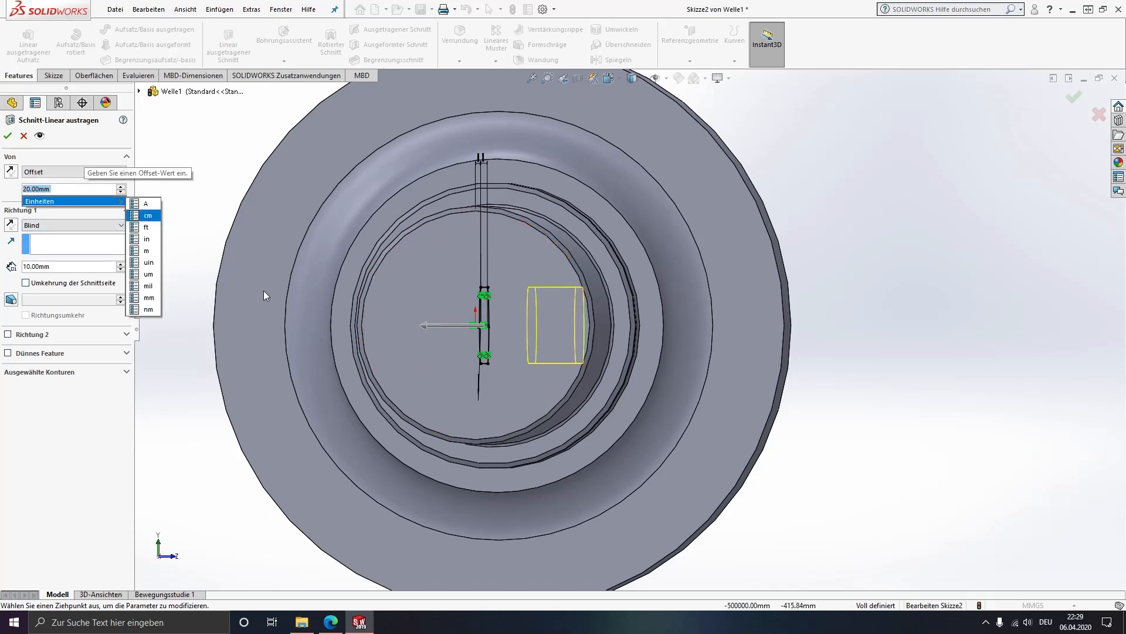
Reverse the cut so it runs outward from the shaft, set its end condition to Durch alles, and complete the keyway.
click(14, 225)
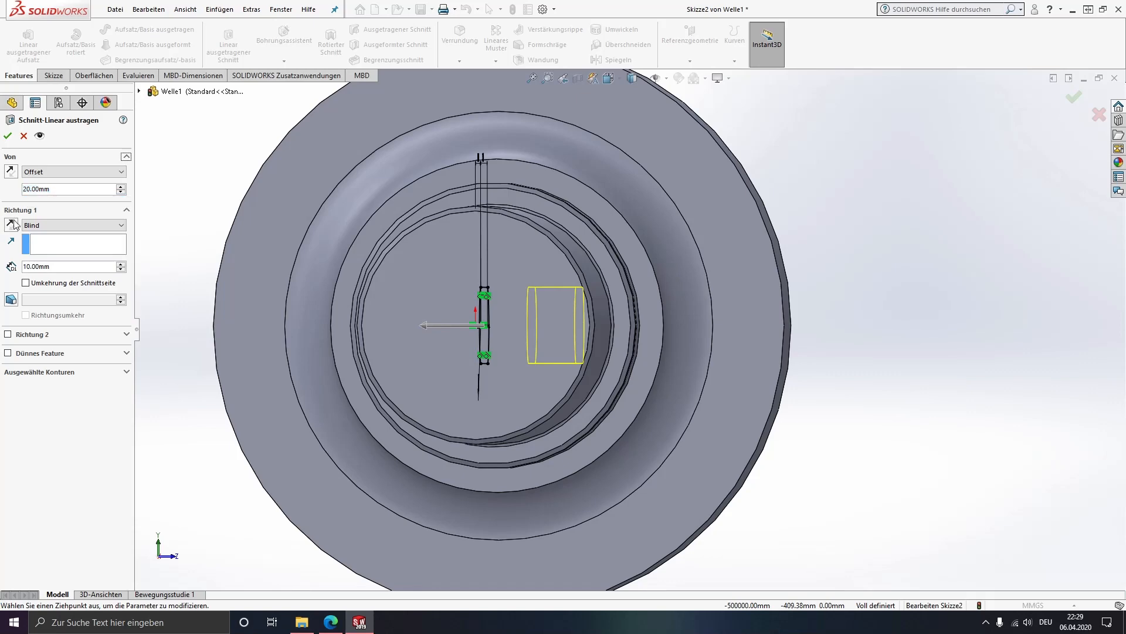
click(11, 224)
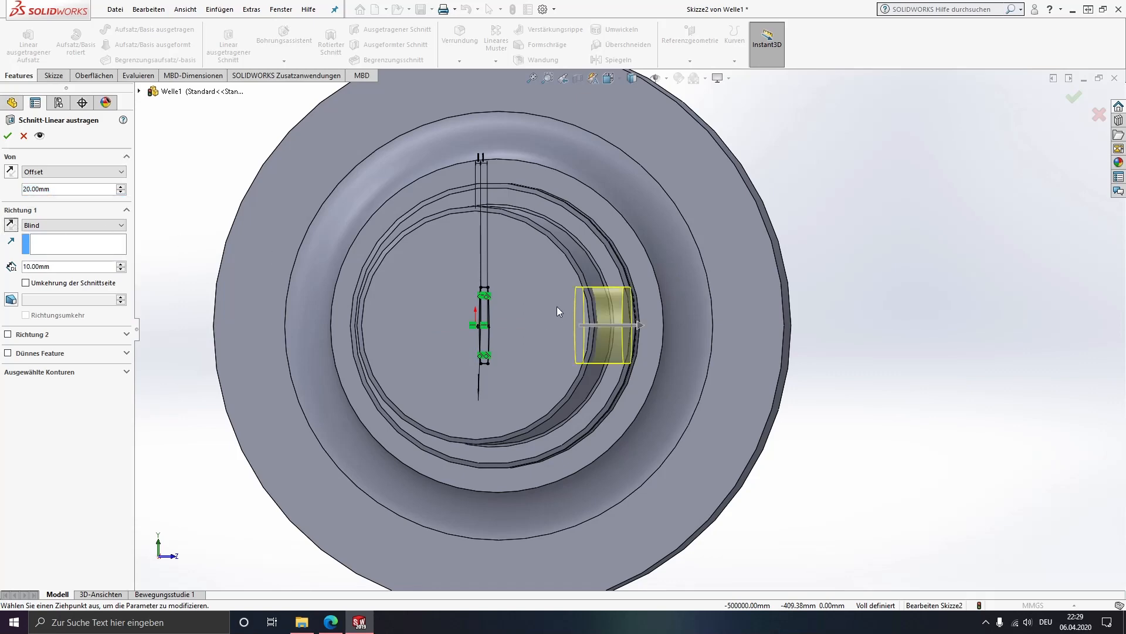
middle_drag(557, 311, 545, 330)
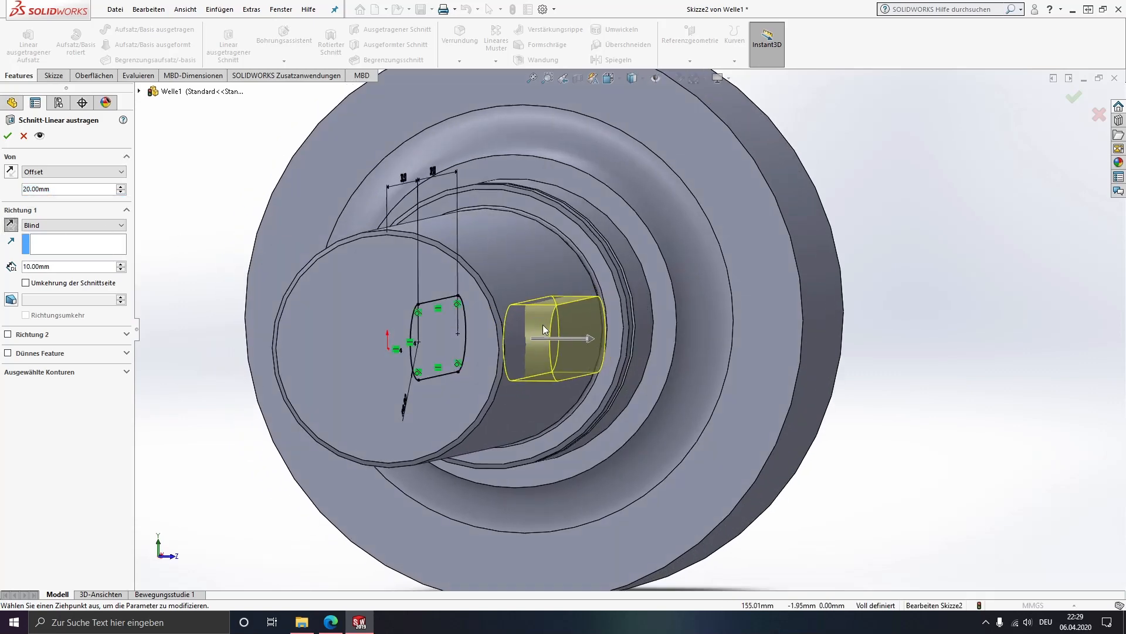
click(108, 225)
click(92, 244)
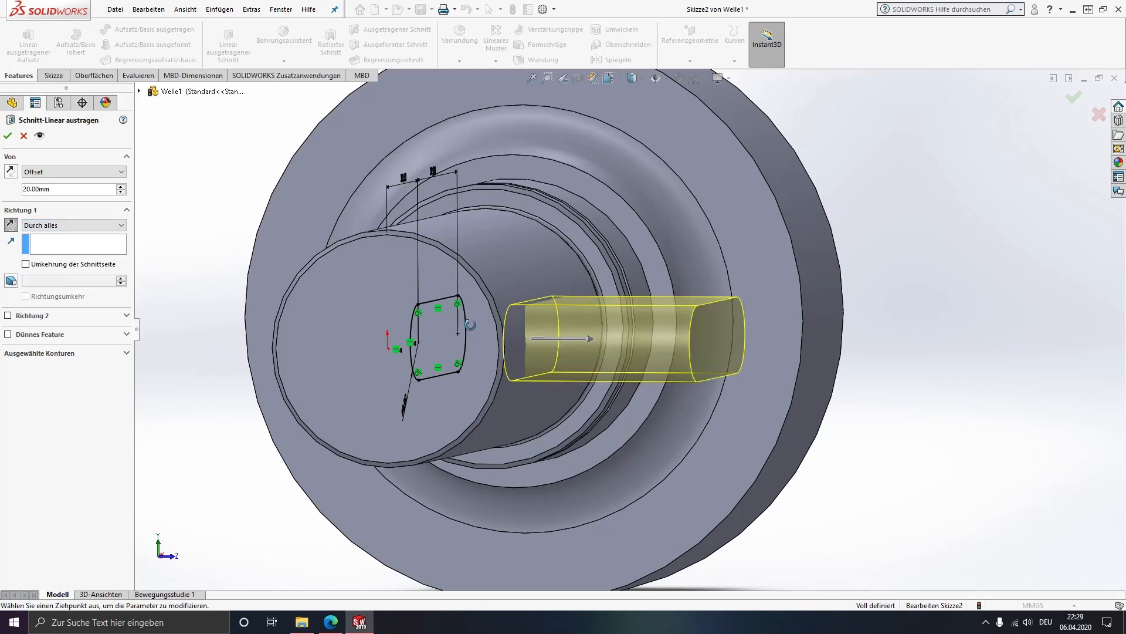
mouse_move(471, 328)
middle_down()
mouse_move(459, 349)
mouse_move(481, 311)
mouse_move(470, 311)
mouse_move(490, 336)
middle_up()
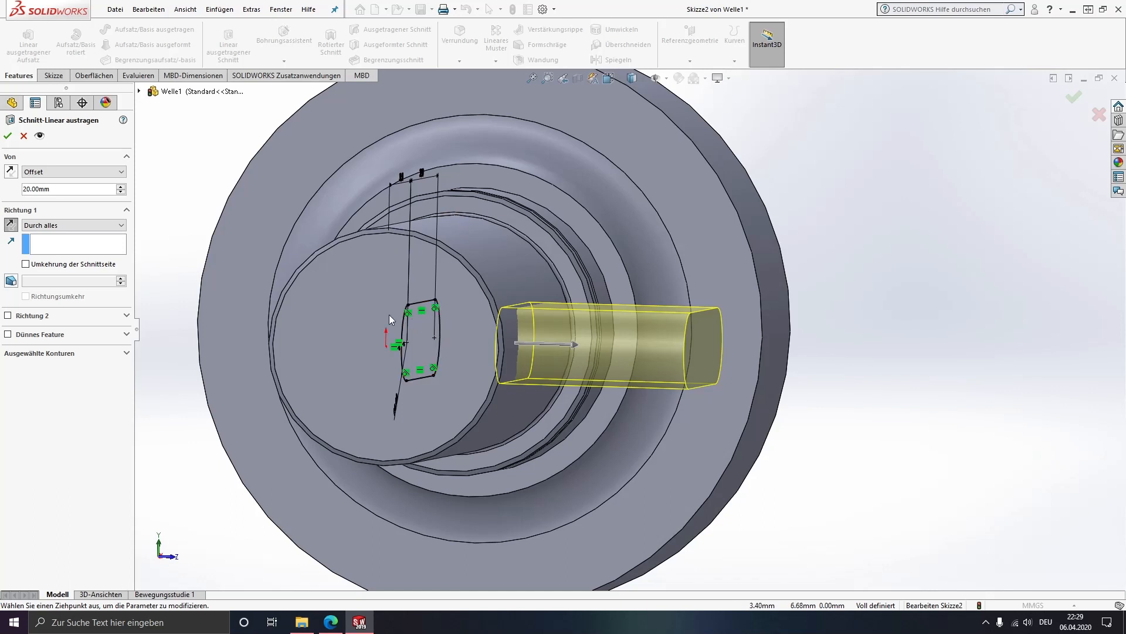
click(8, 136)
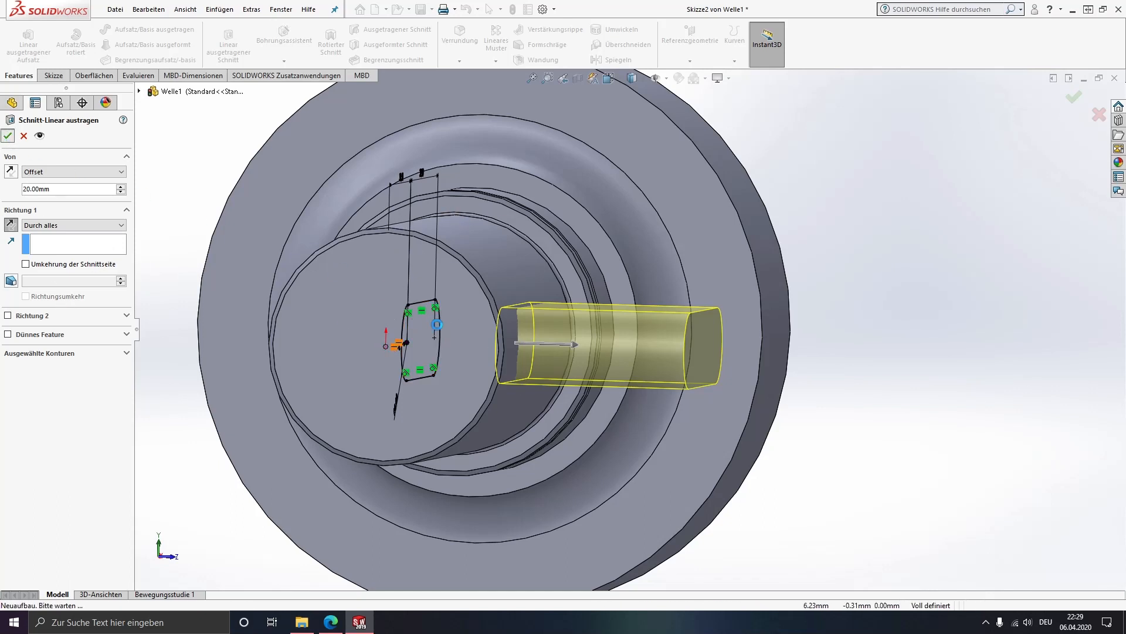
Examine the keyway's depth in a temporary section view turned perpendicular to the shaft axis and offset about 43 mm.
middle_drag(540, 352, 423, 332)
scroll(411, 347, up, 3)
click(332, 435)
middle_drag(331, 436, 410, 355)
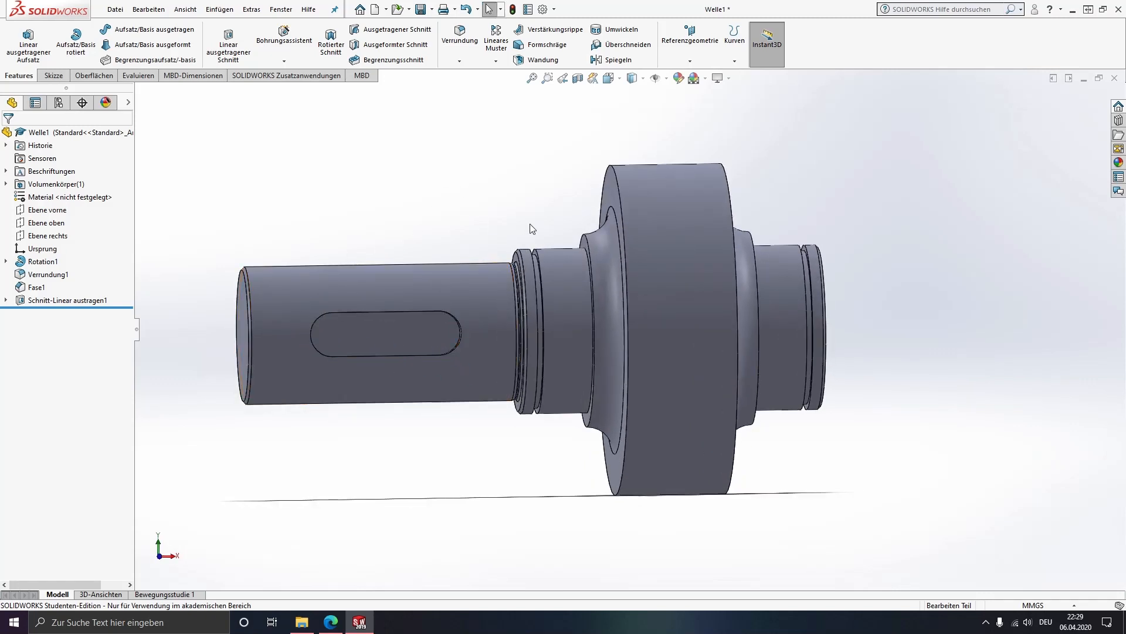
click(578, 78)
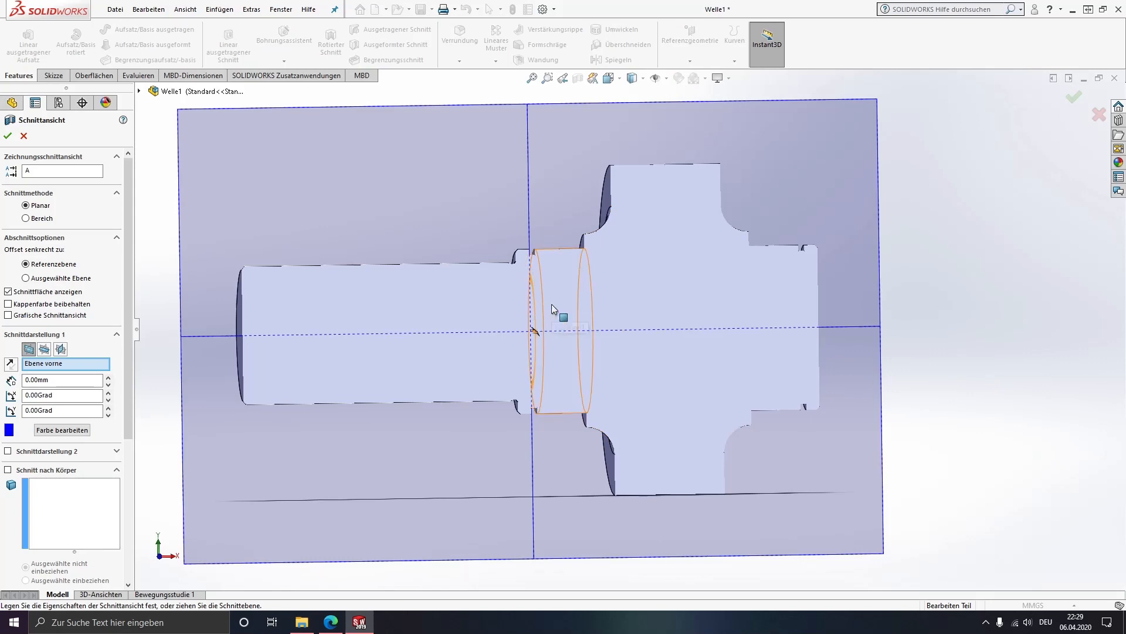
middle_drag(558, 346, 628, 424)
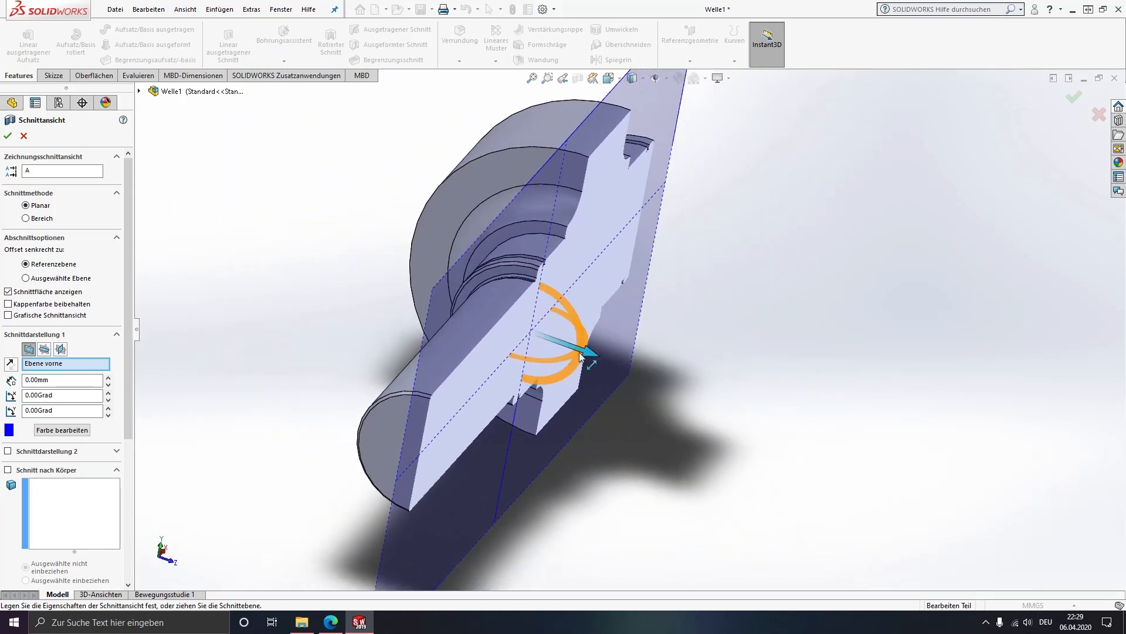
middle_drag(600, 311, 538, 310)
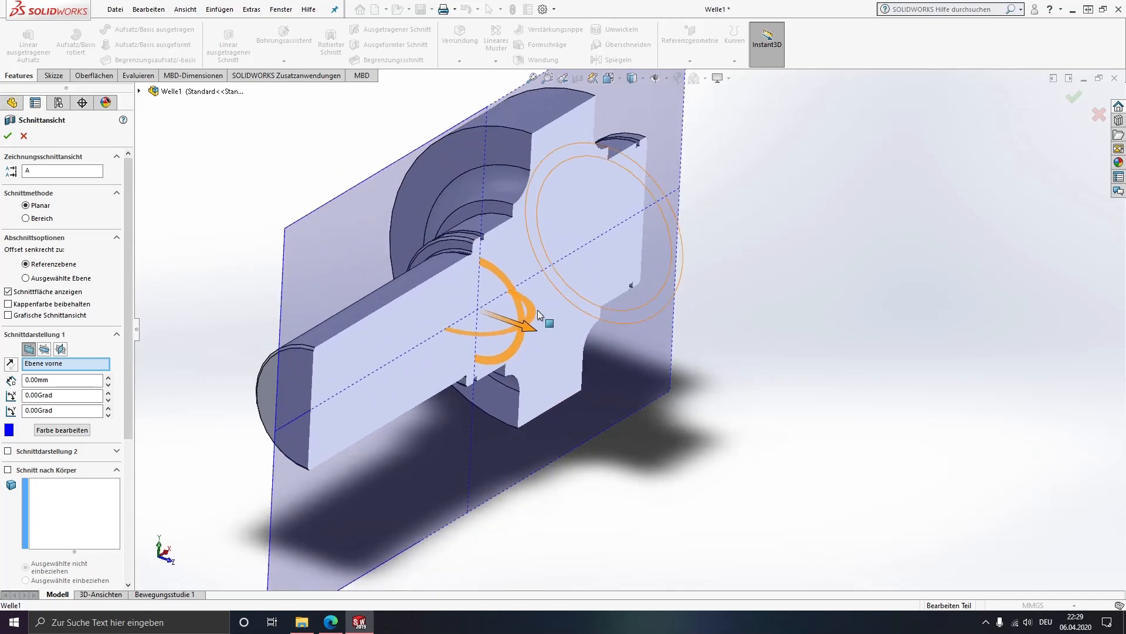
drag(534, 302, 492, 421)
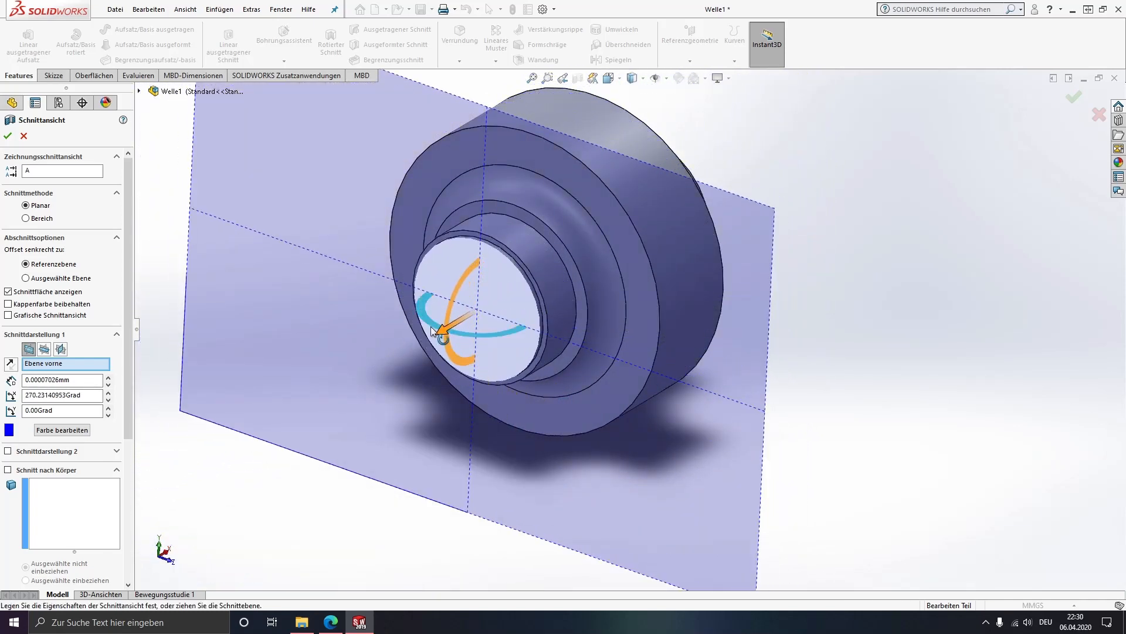
drag(452, 326, 372, 363)
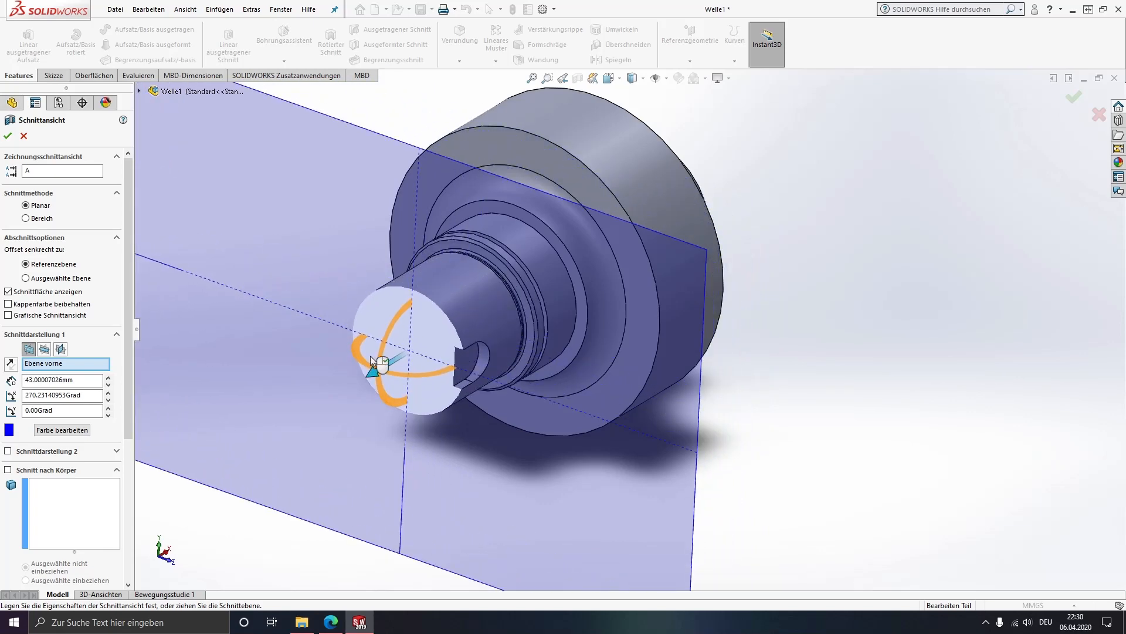
middle_drag(484, 408, 532, 362)
scroll(568, 251, down, 4)
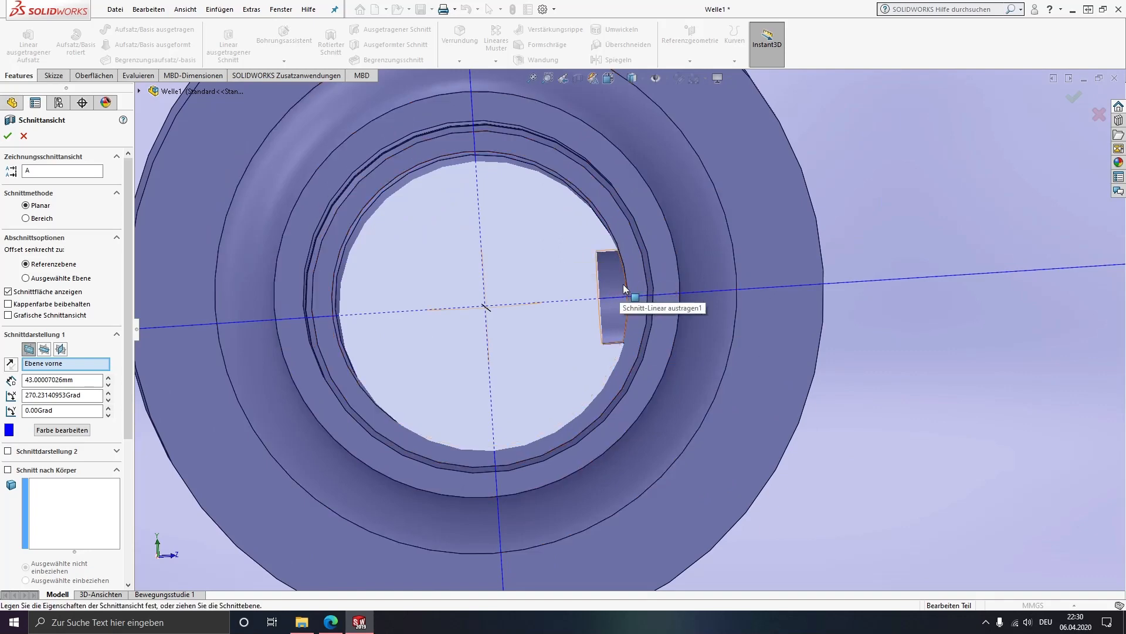
middle_drag(621, 296, 590, 312)
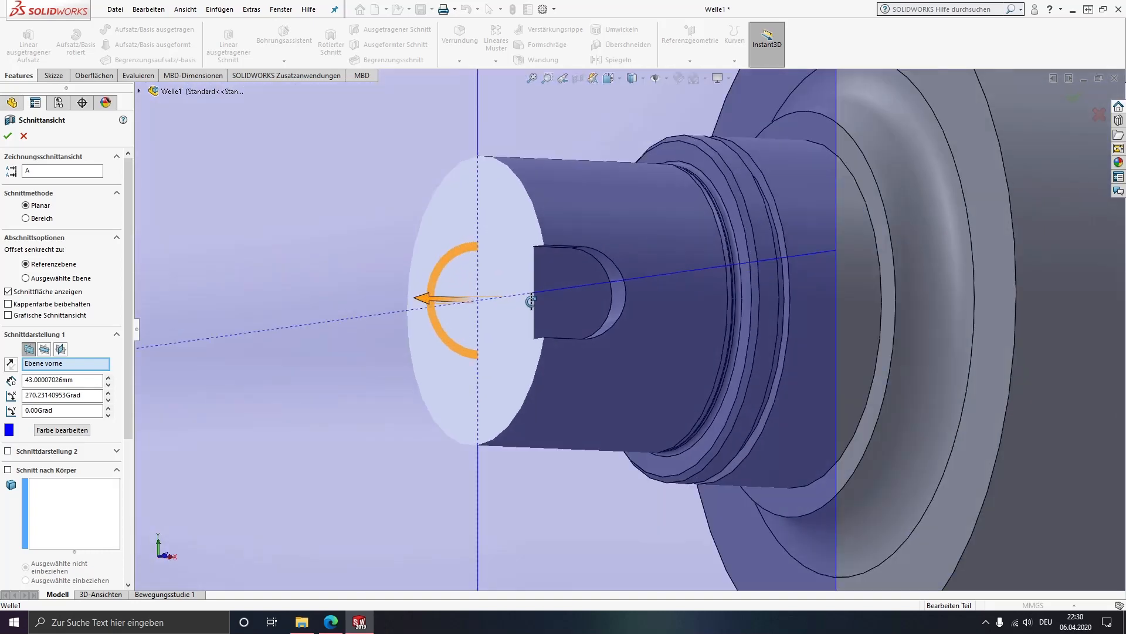
click(24, 136)
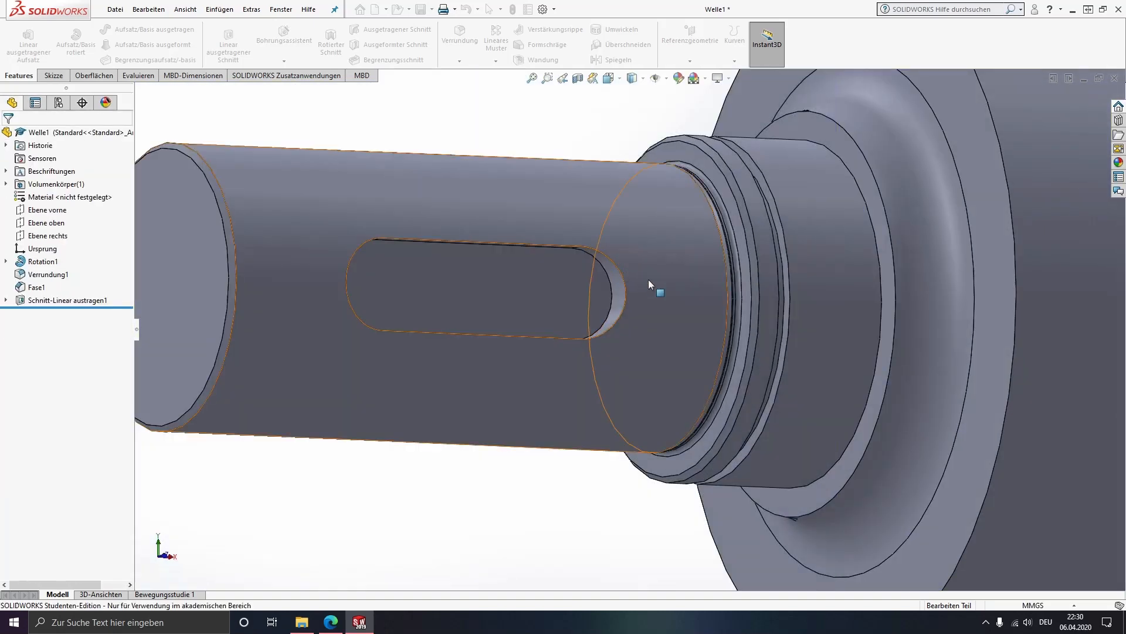
Save the shaft part with the finished keyway.
scroll(649, 283, up, 3)
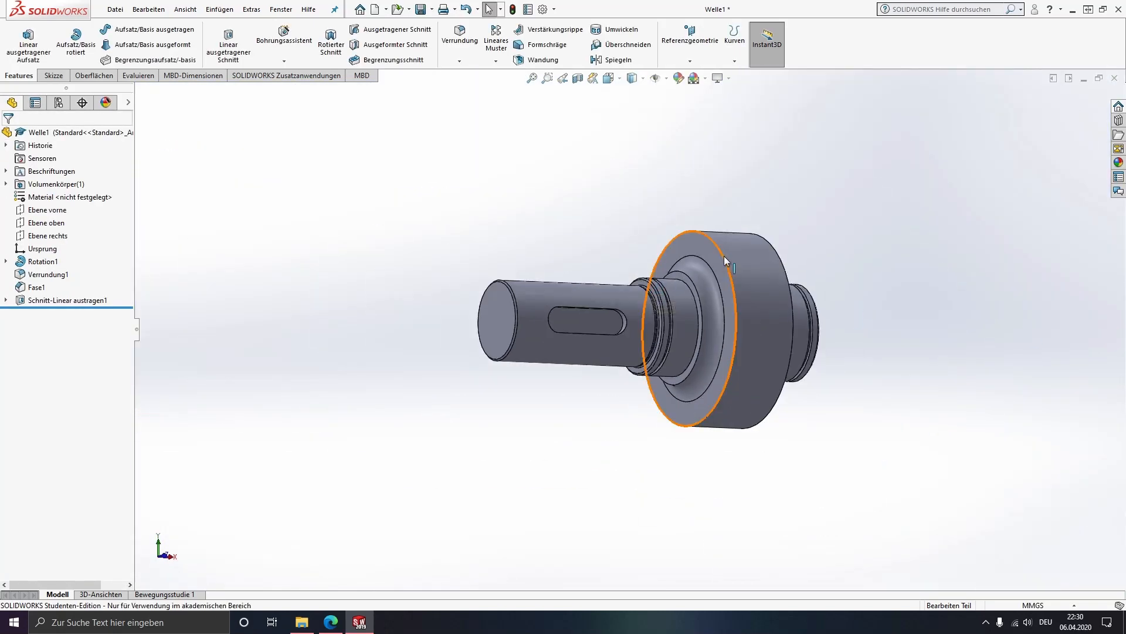
middle_drag(681, 276, 644, 293)
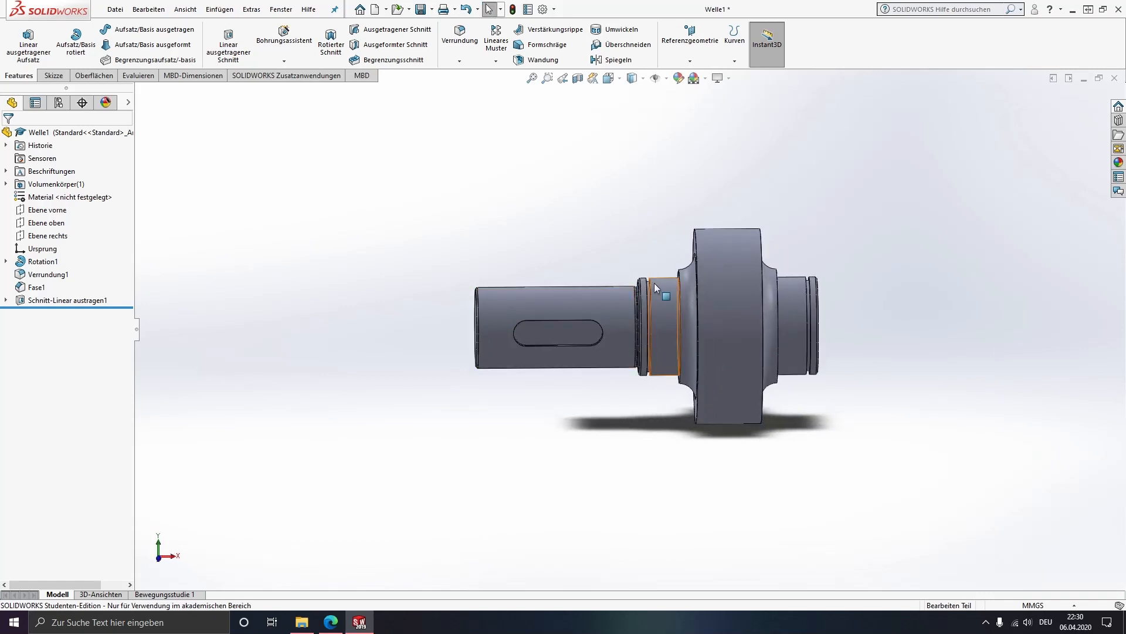
key(ctrl+s)
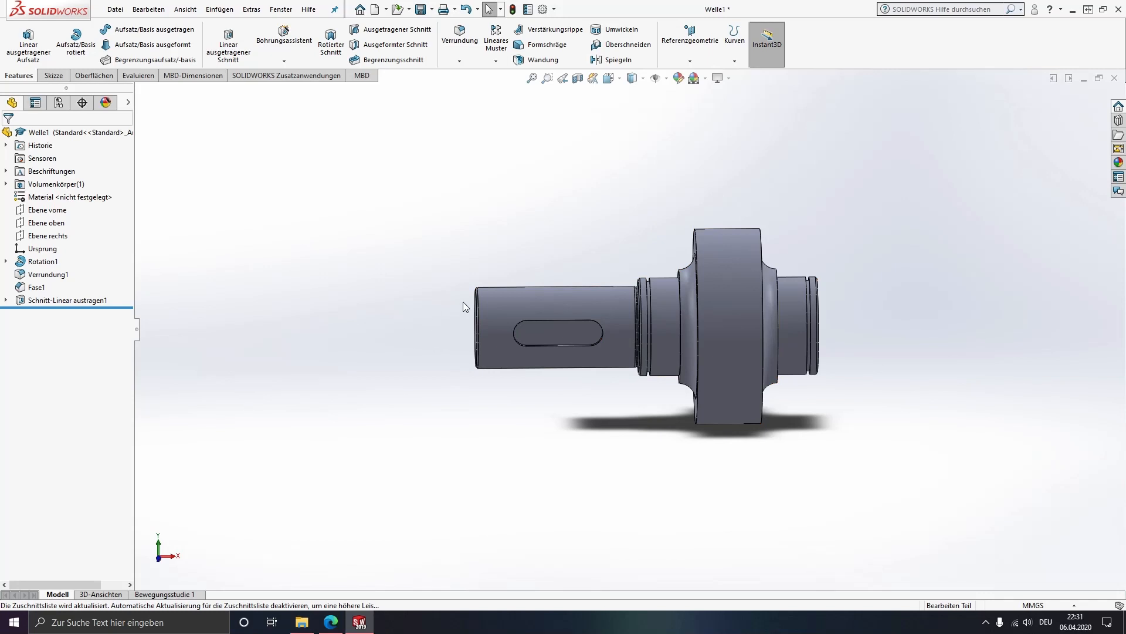
Assign the material 1.7225 (42CrMo4) from the DIN Stahl (unlegiert) category to the shaft.
right_click(33, 197)
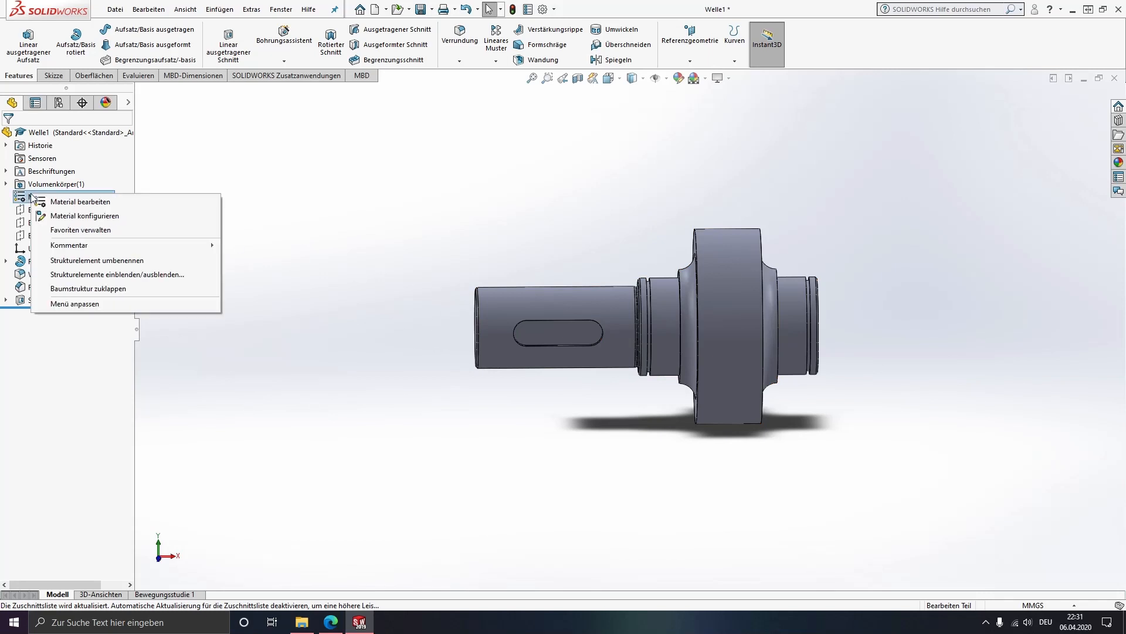
click(91, 203)
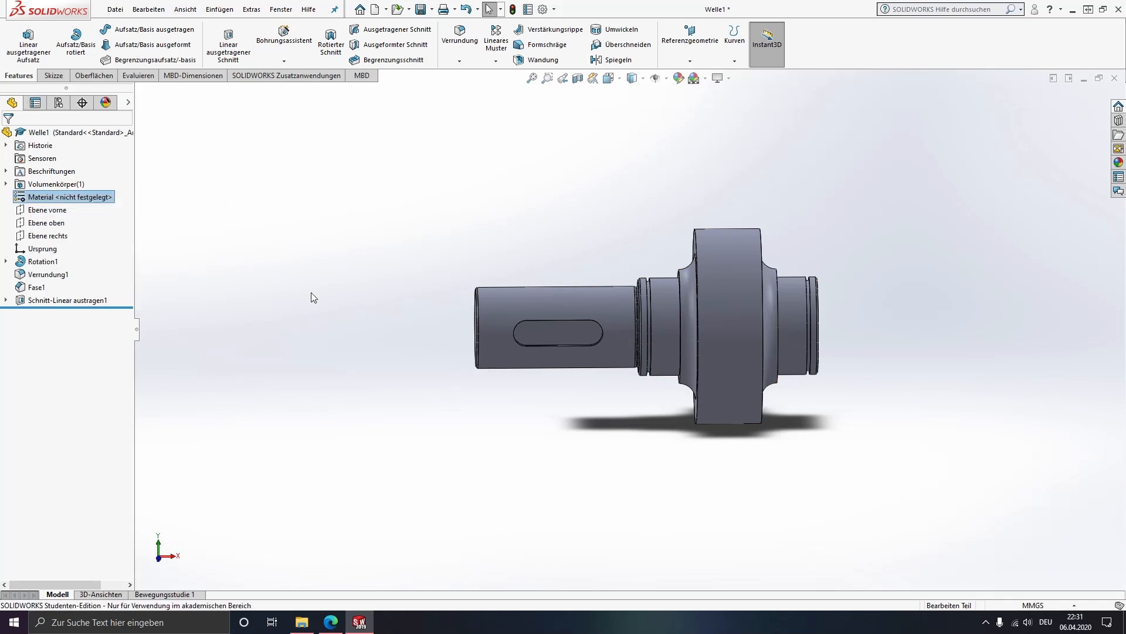
scroll(442, 259, up, 1)
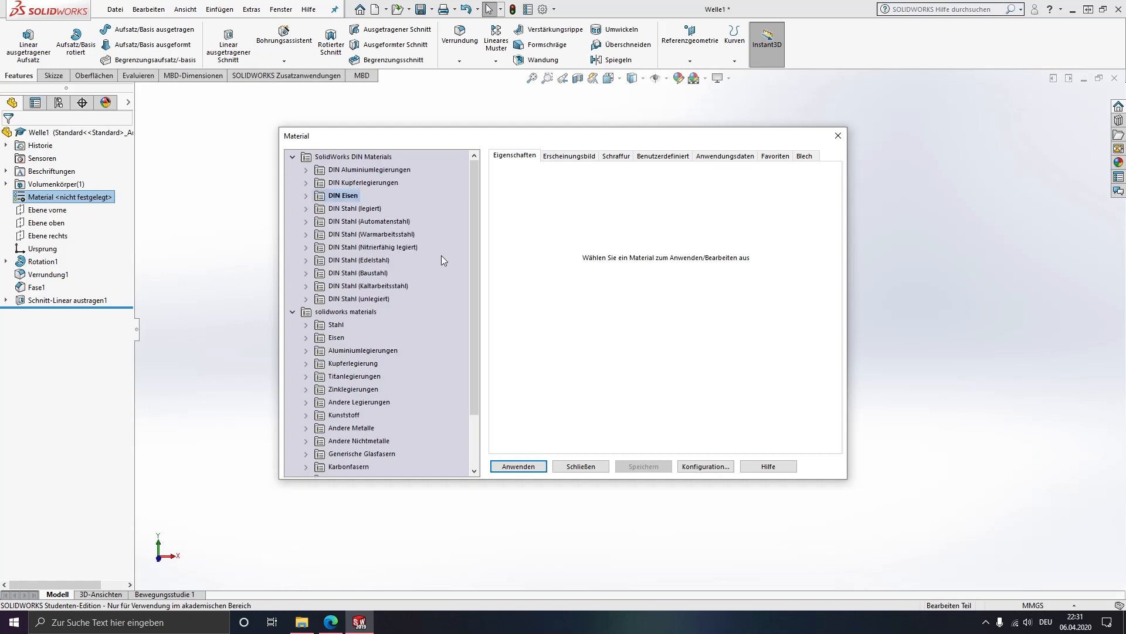
click(305, 299)
scroll(358, 371, down, 3)
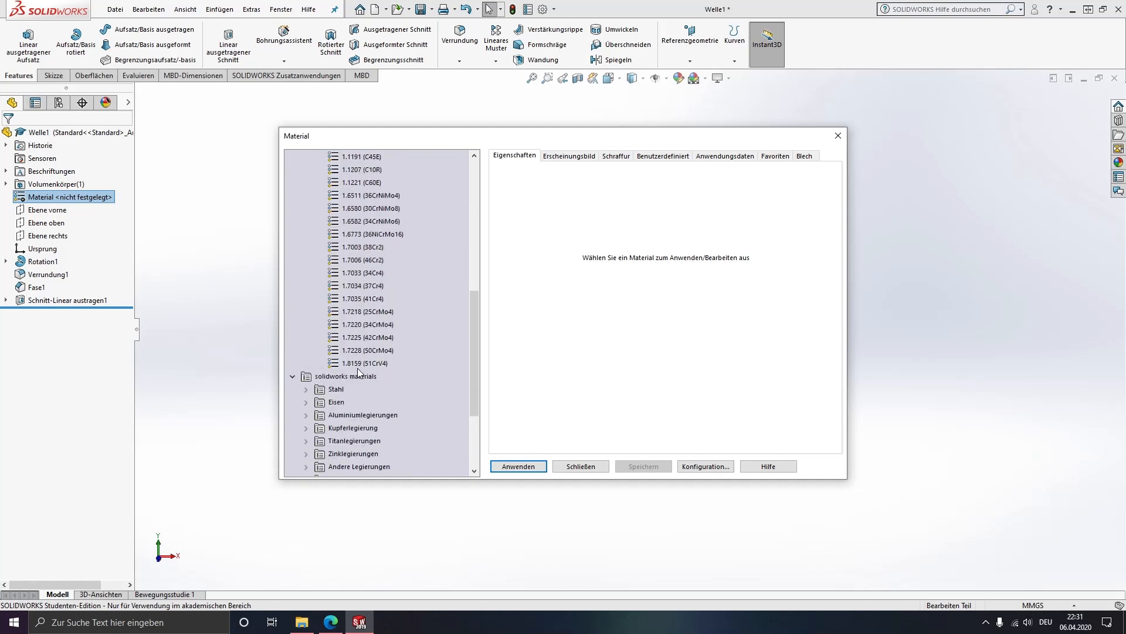
scroll(359, 352, up, 2)
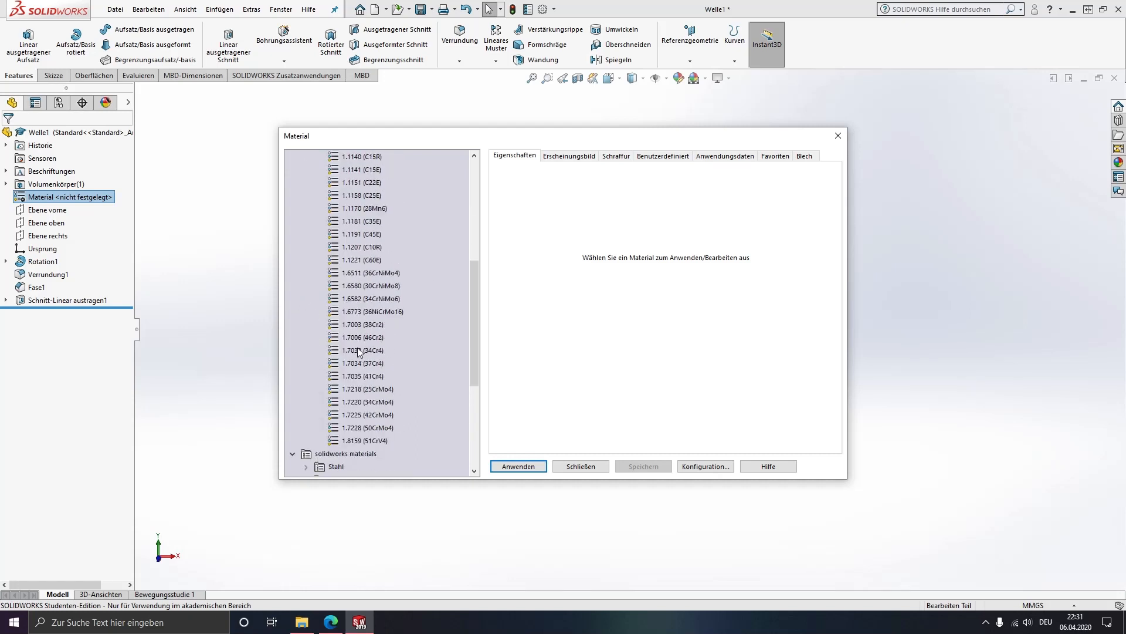
click(357, 413)
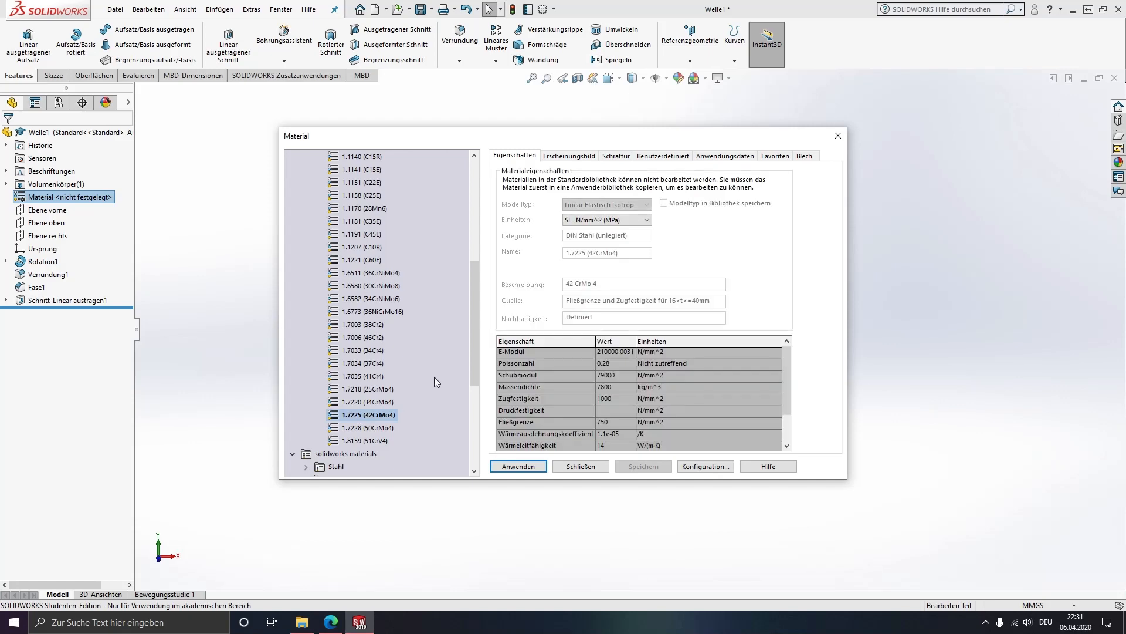
click(519, 465)
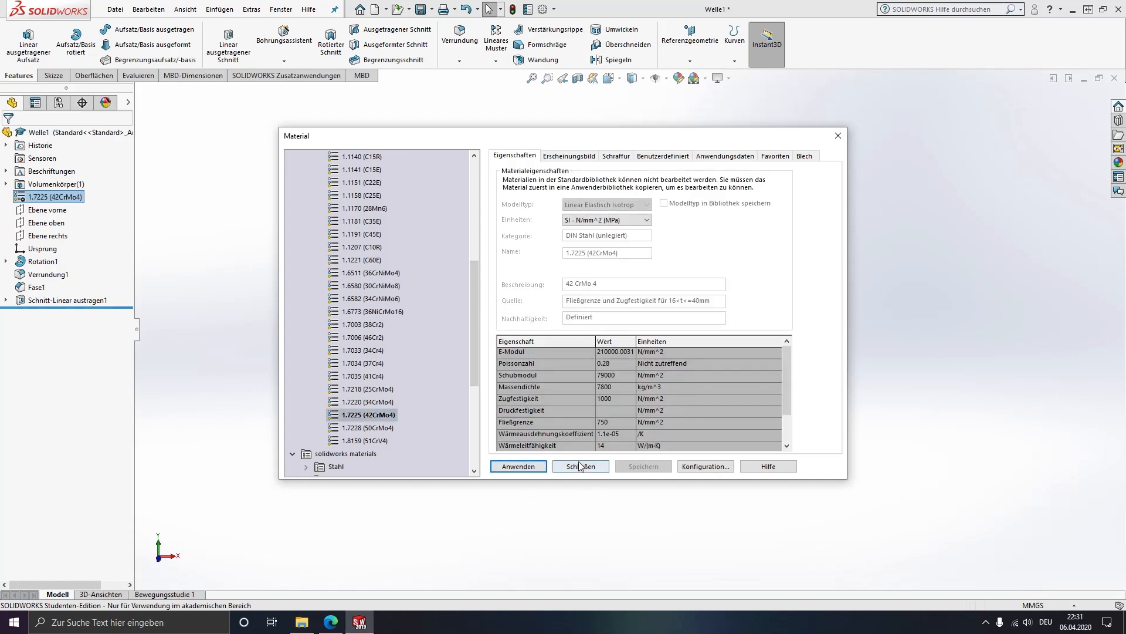
click(581, 466)
Evaluate the mass properties of the whole shaft part, including its mass, volume and centre of mass.
scroll(765, 272, down, 3)
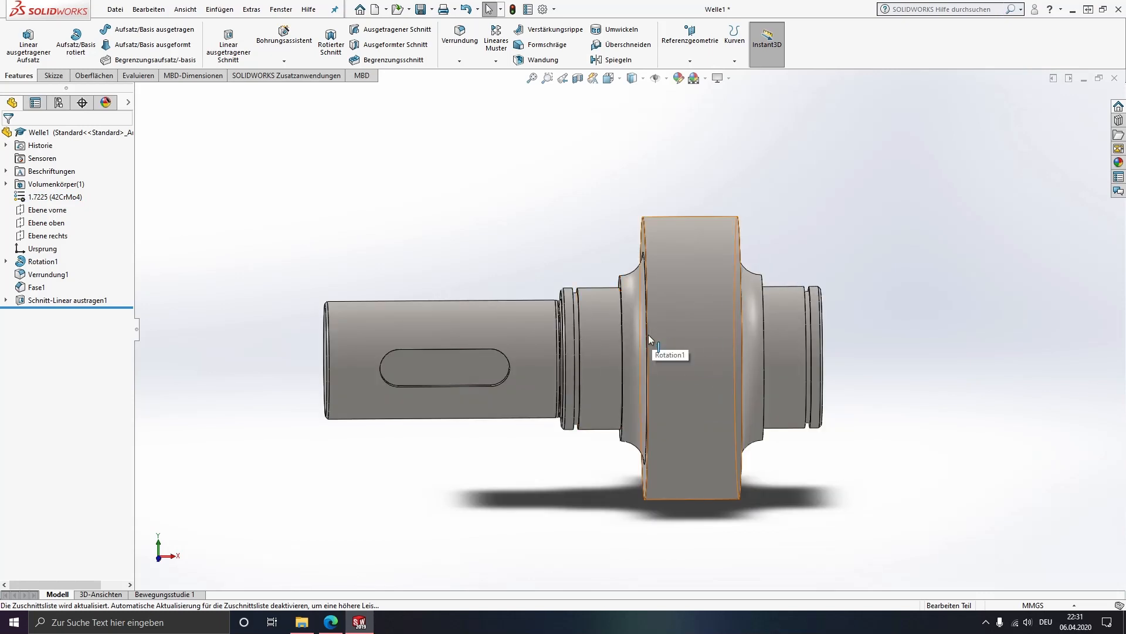
click(134, 77)
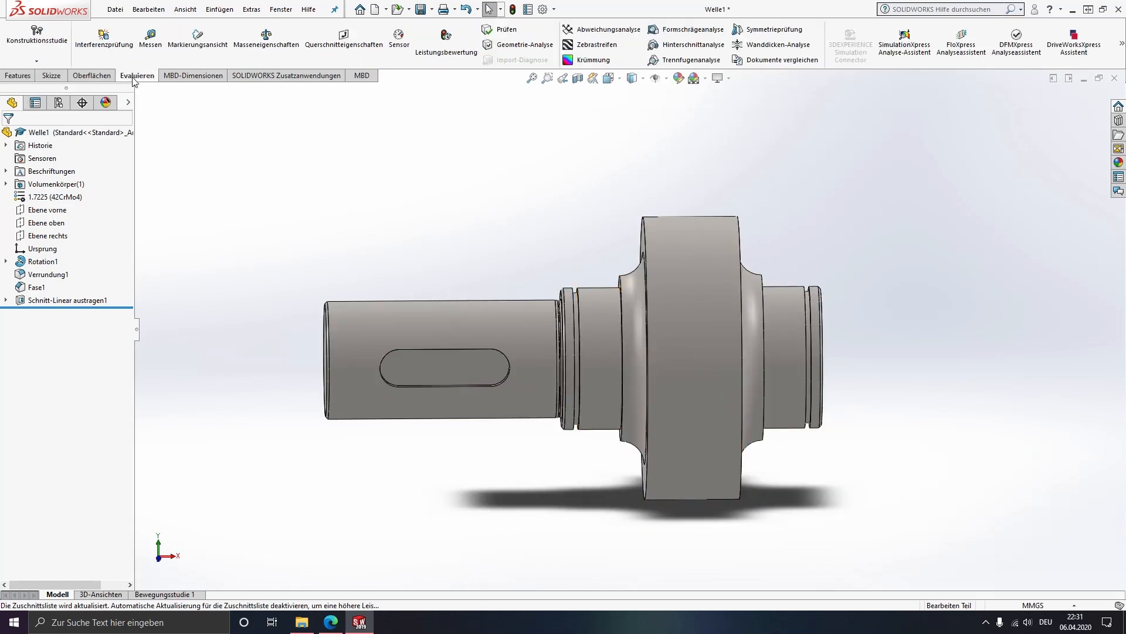
click(267, 42)
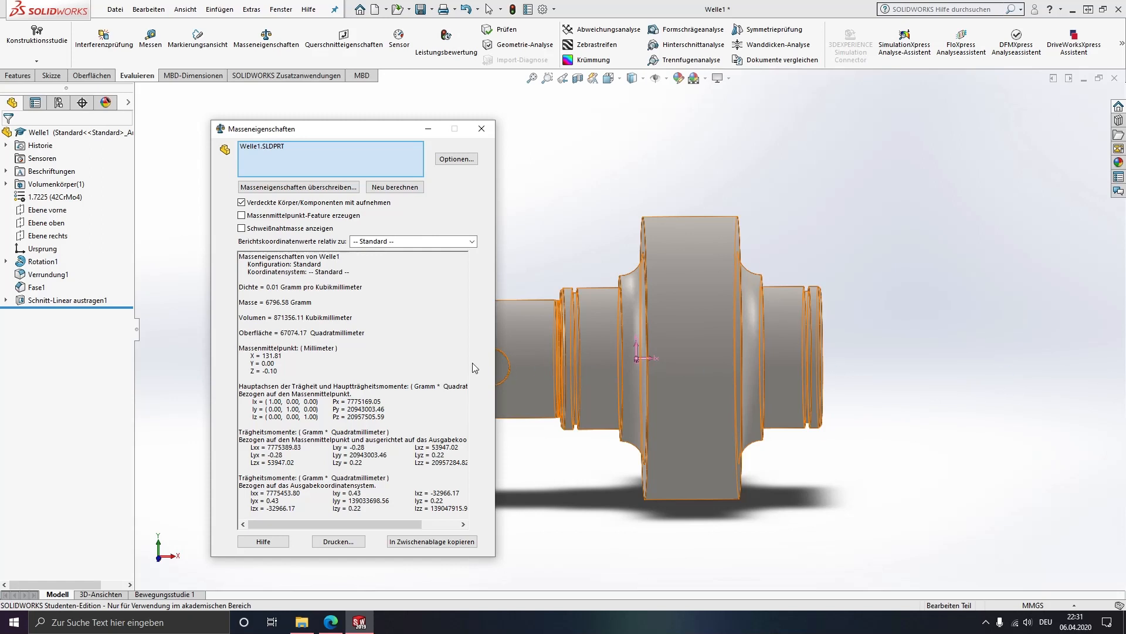
click(494, 134)
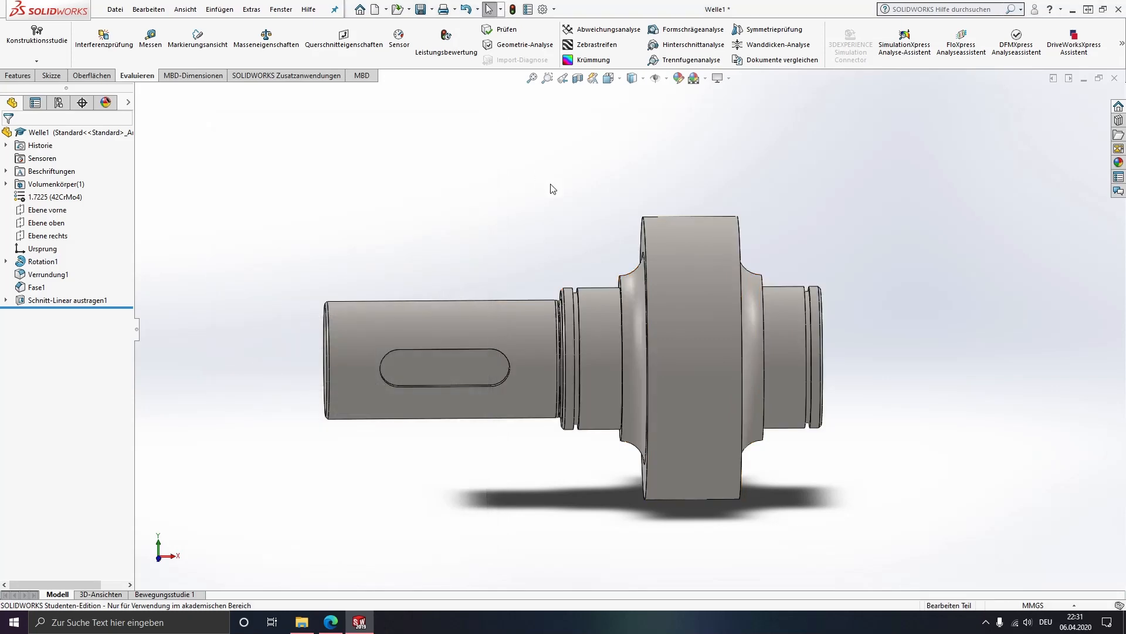